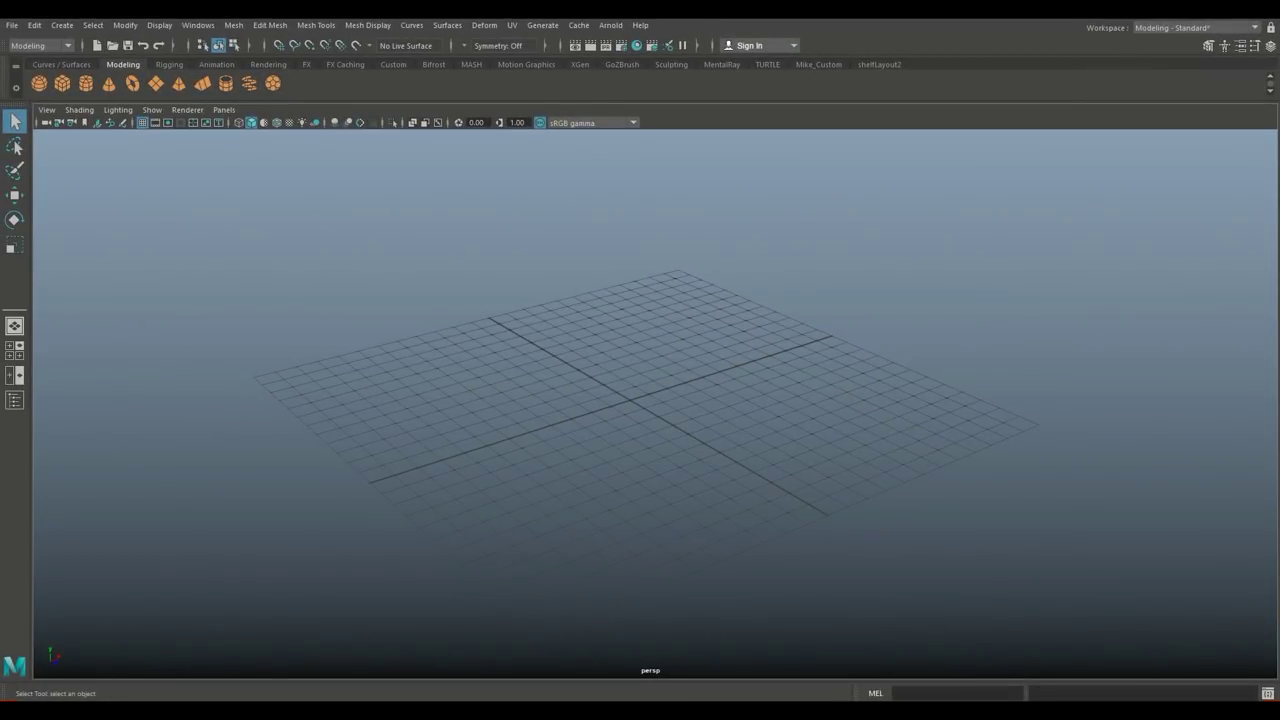
Step: Add a cube at the origin and scale it into a thin slab about 11.9 × 0.525 × 11.9
mouse_move(640, 400)
alt+mouse_down()
mouse_move(600, 400)
mouse_move(660, 390)
mouse_move(640, 385)
alt+mouse_up()
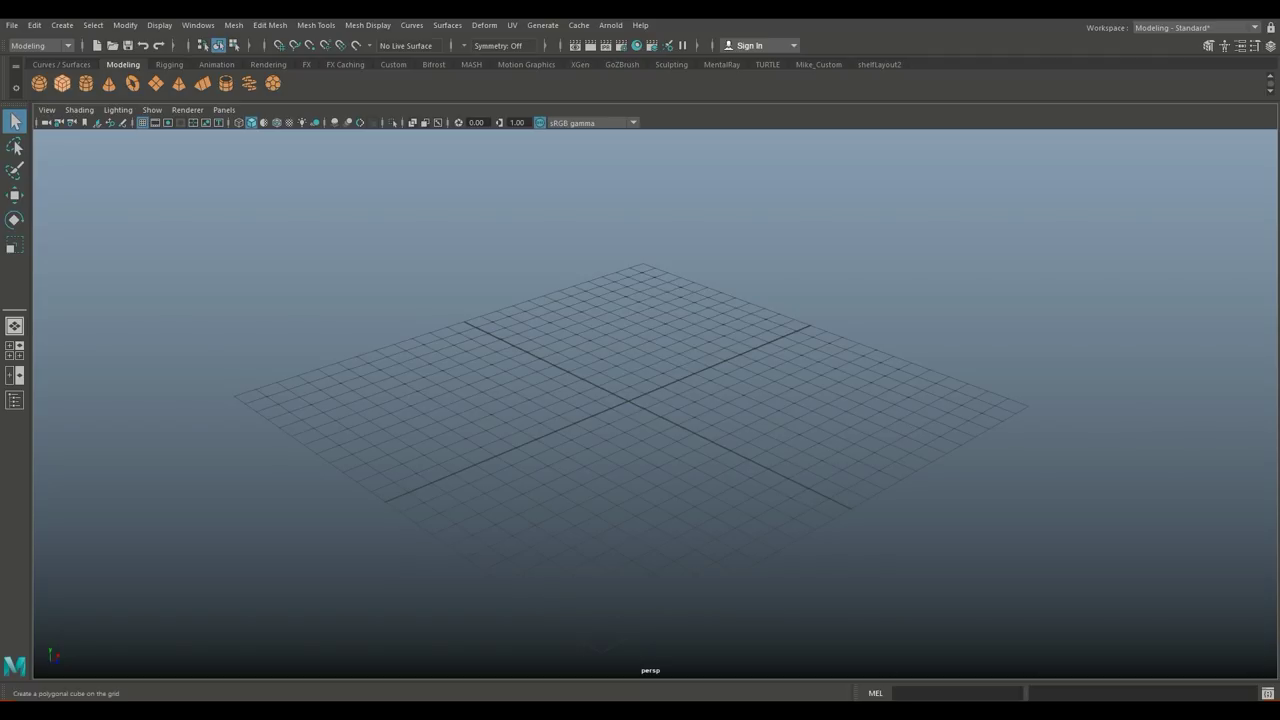
click(62, 83)
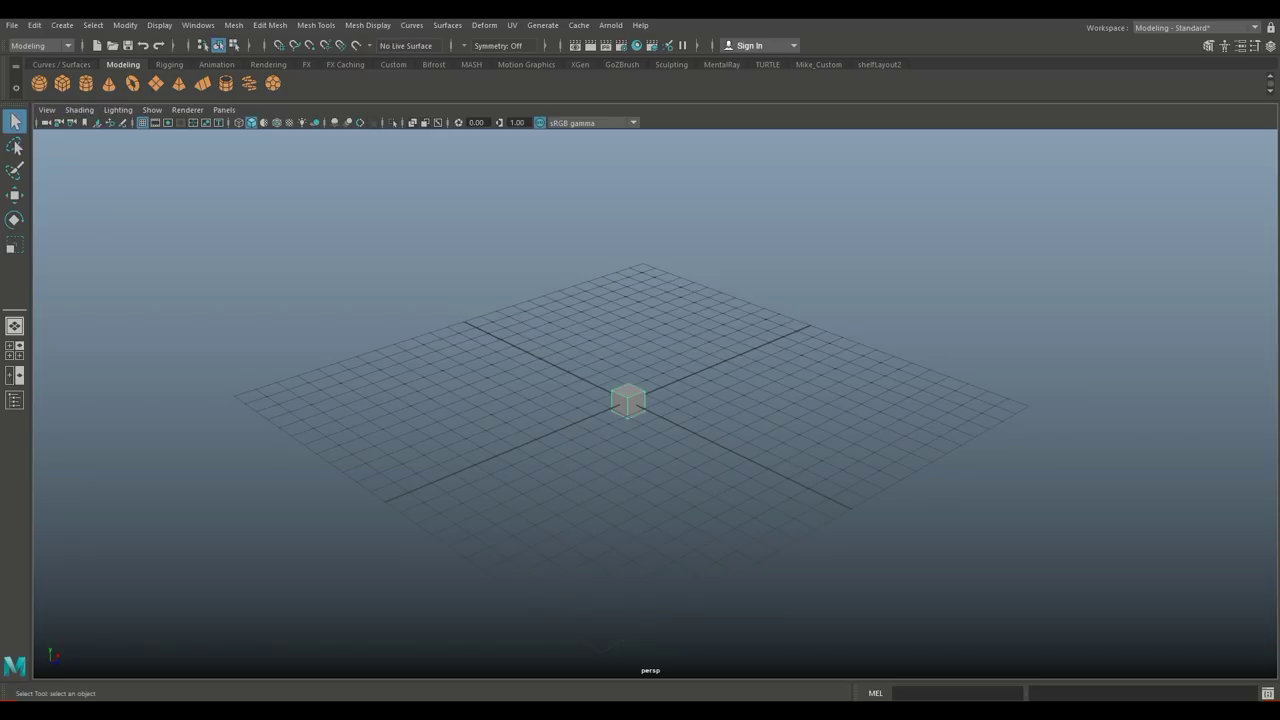
key(r)
drag(628, 401, 926, 545)
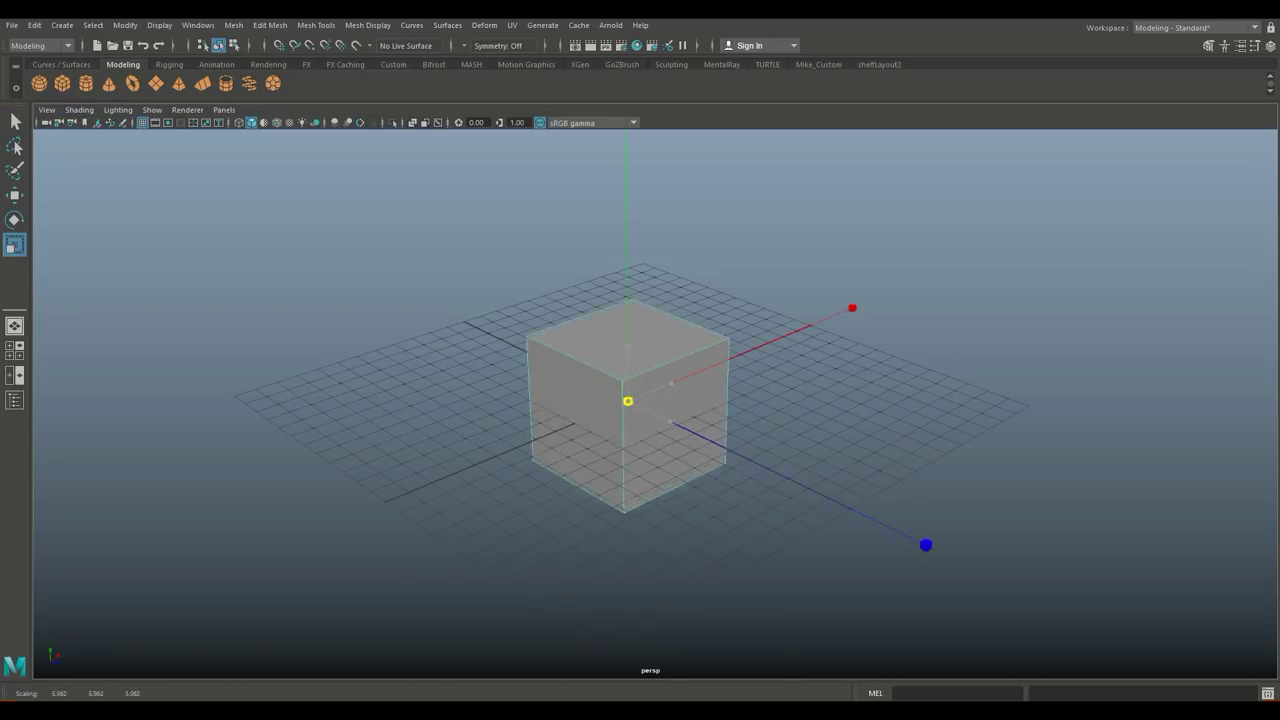
drag(627, 346, 628, 398)
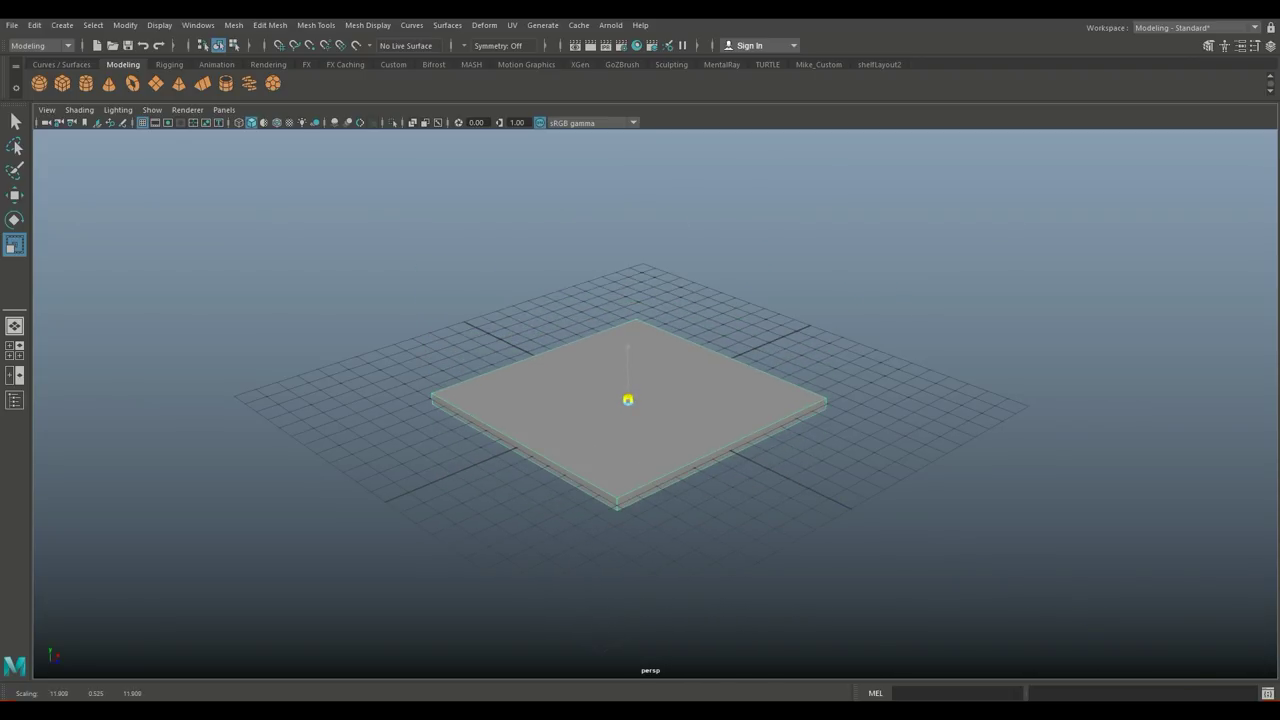
Step: Select the slab's top face in face mode
alt+drag(640, 560, 660, 420)
right_drag(590, 316, 592, 300)
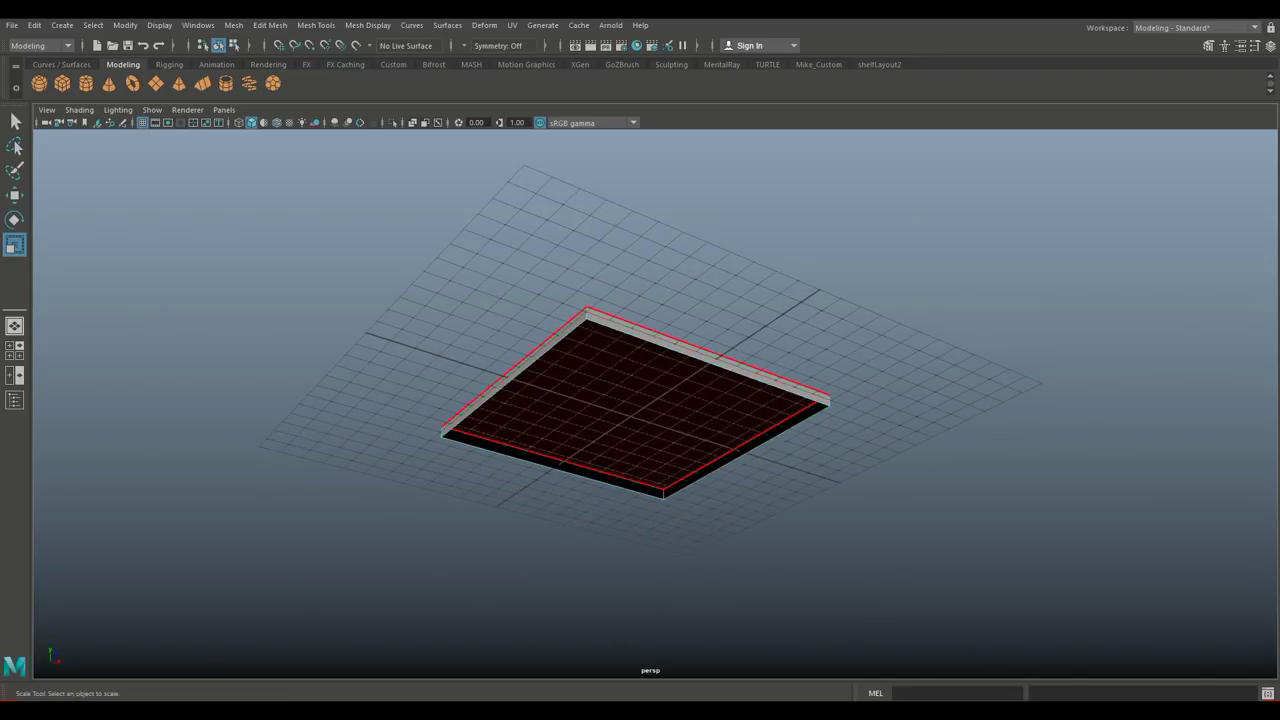
click(640, 400)
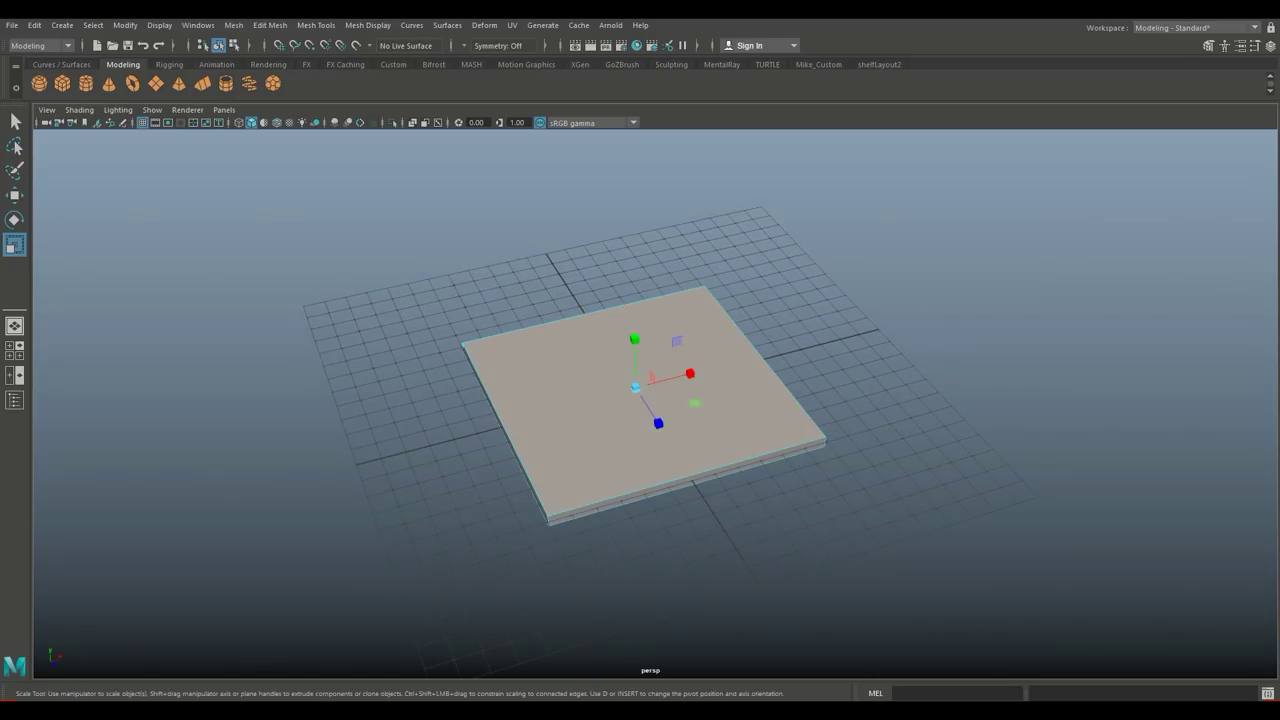
Step: Extrude the top face twice and inset the inner face, leaving a raised rim around a recessed panel
key(ctrl+e)
key(r)
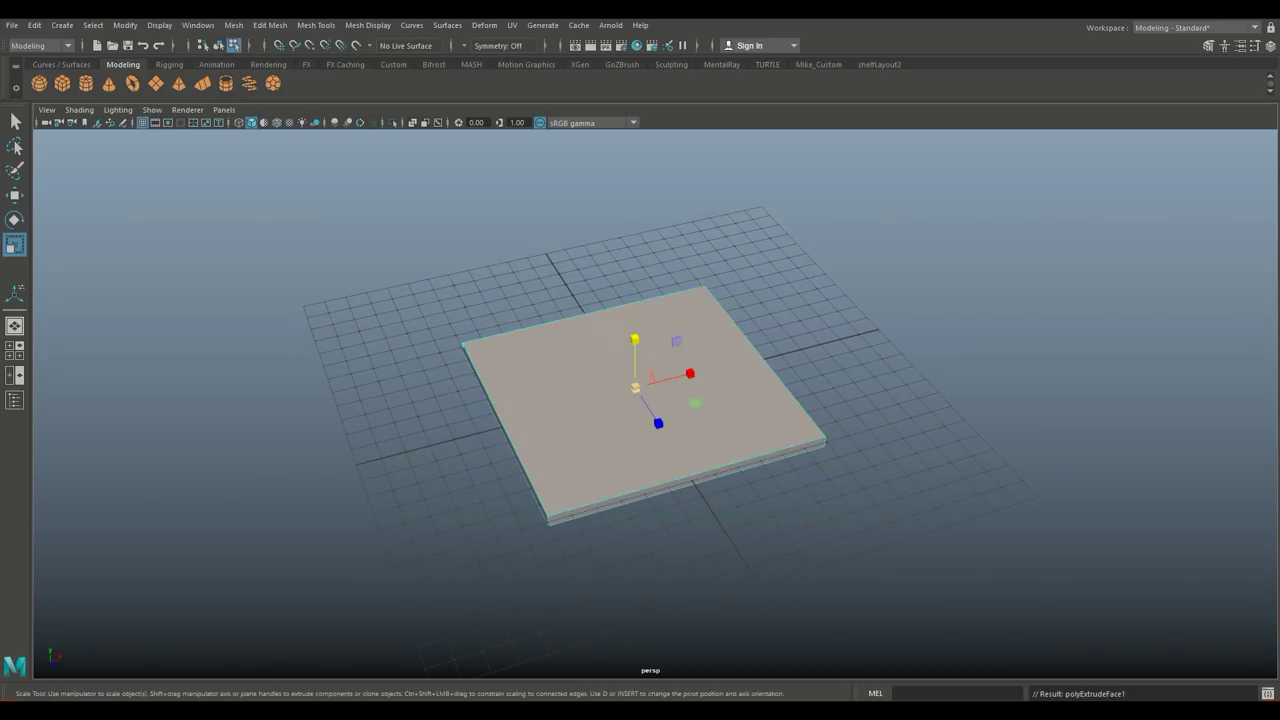
key(ctrl+e)
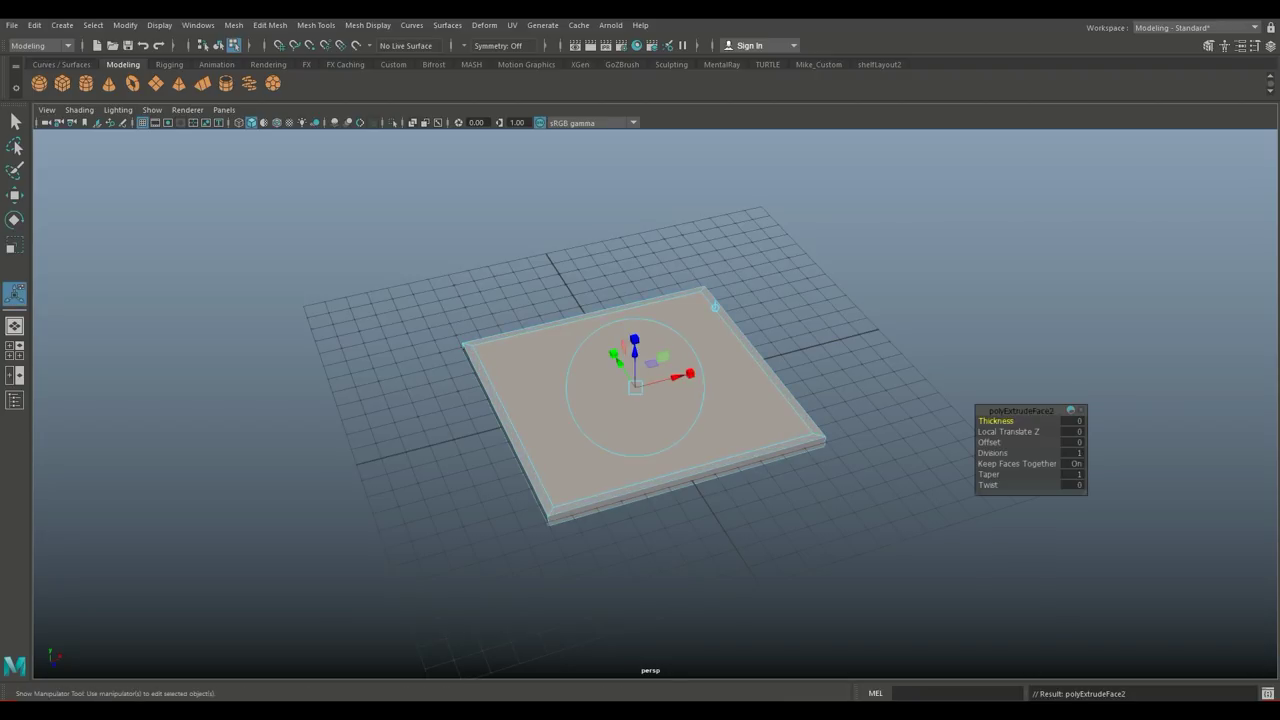
key(w)
drag(634, 345, 634, 352)
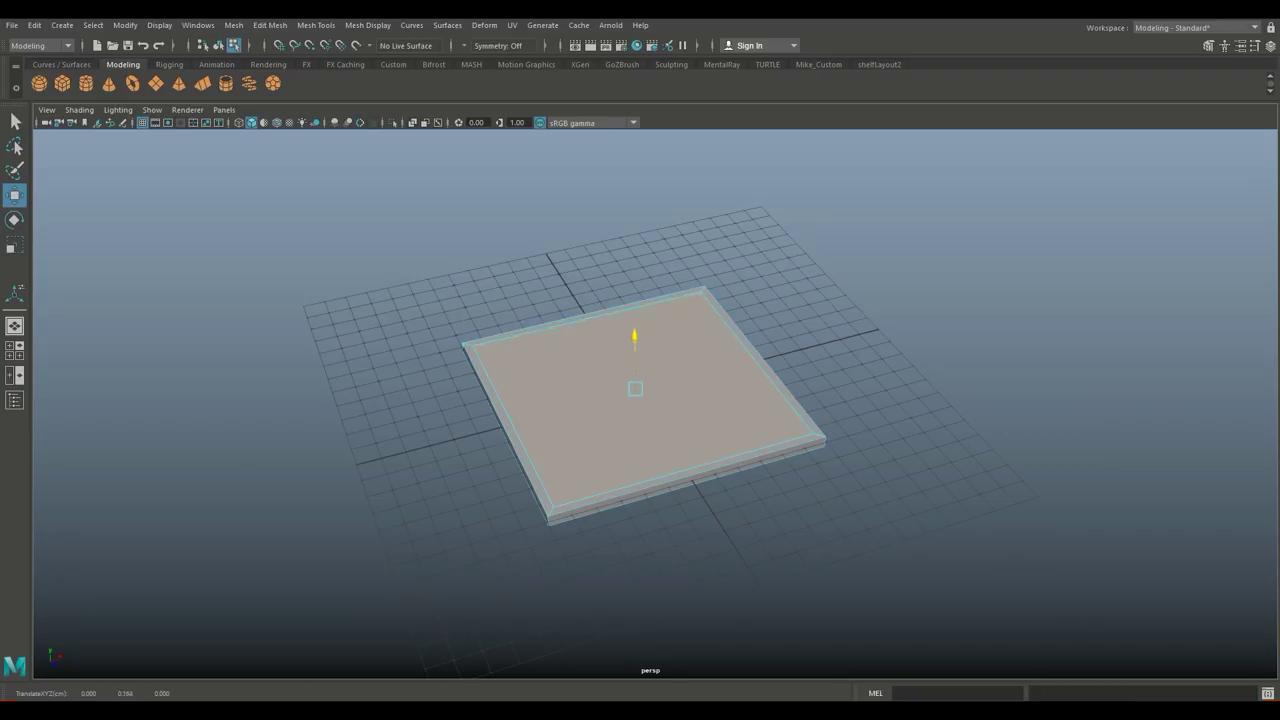
key(r)
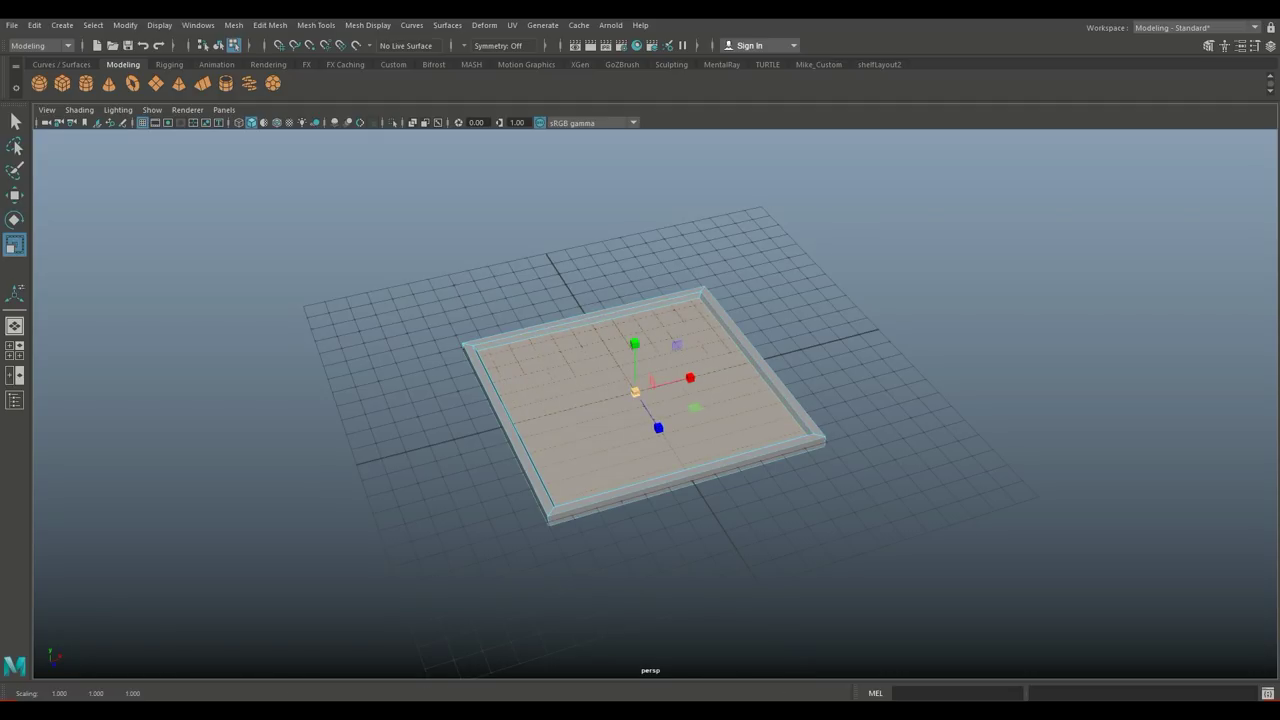
click(1000, 560)
scroll(640, 390, down, 3)
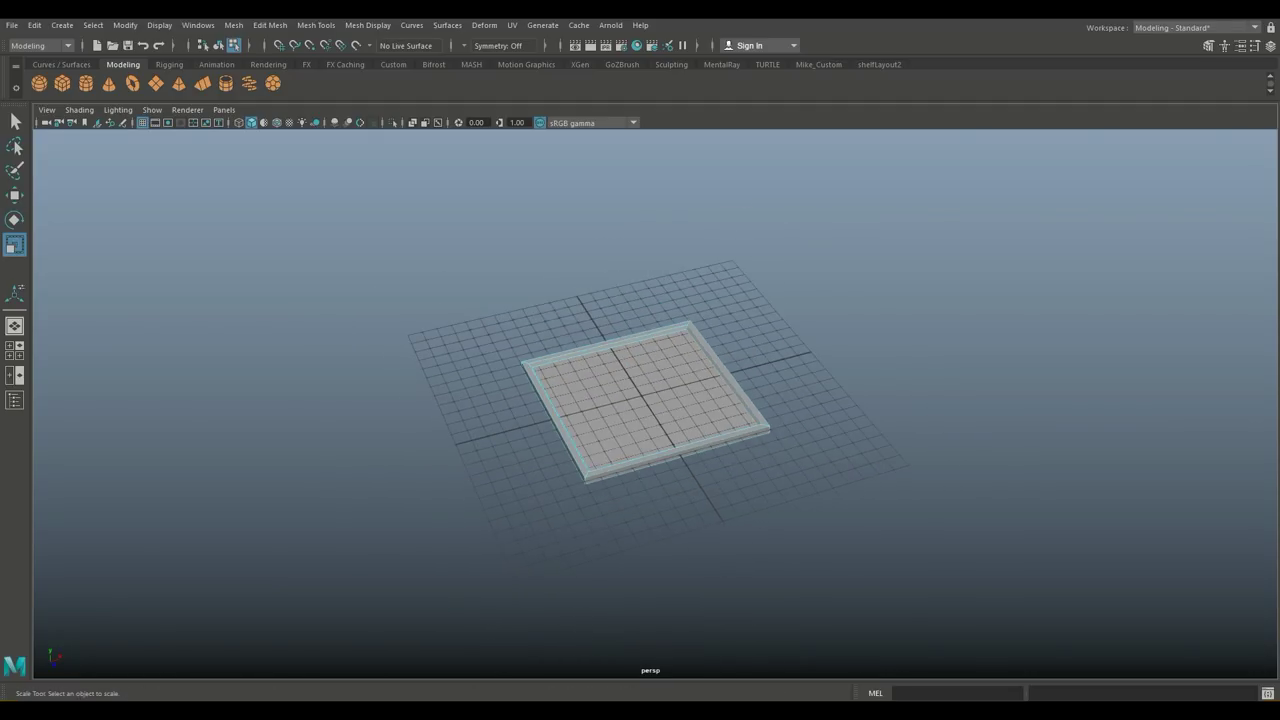
Step: Clone the whole tray and slide the copy about 12.5 units along X beside the original
alt+drag(640, 400, 690, 330)
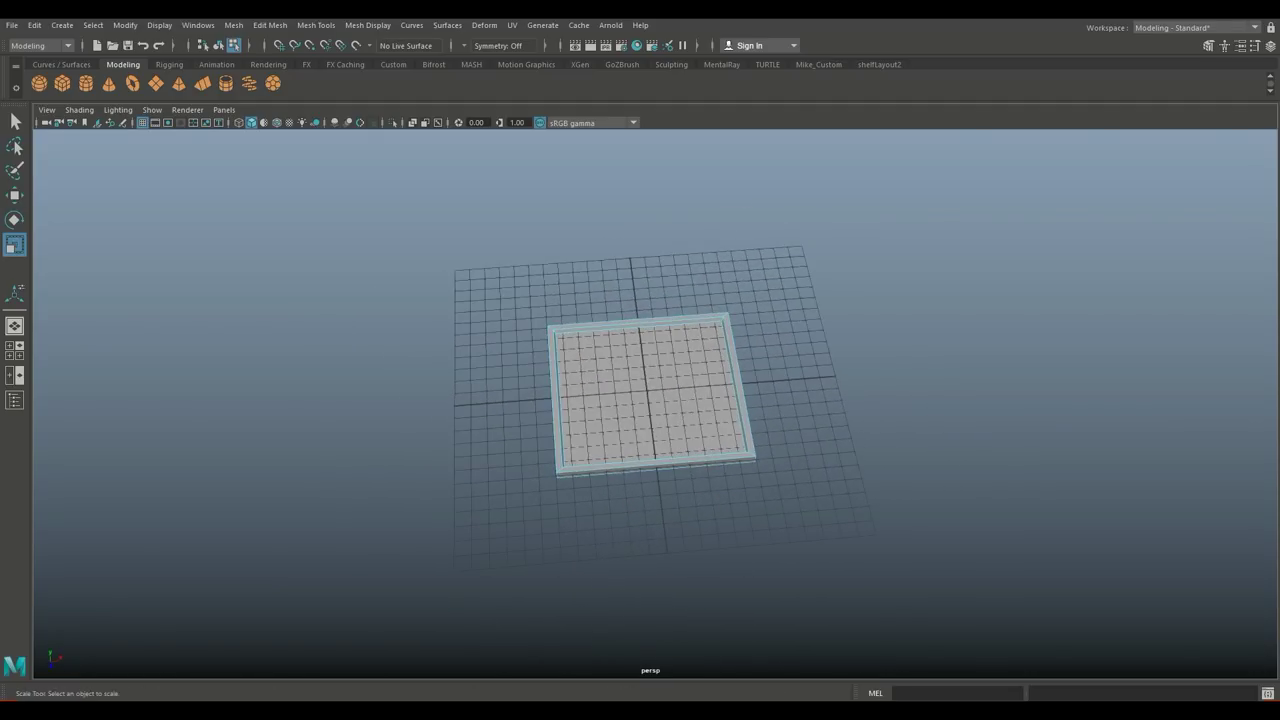
right_click(698, 312)
click(763, 293)
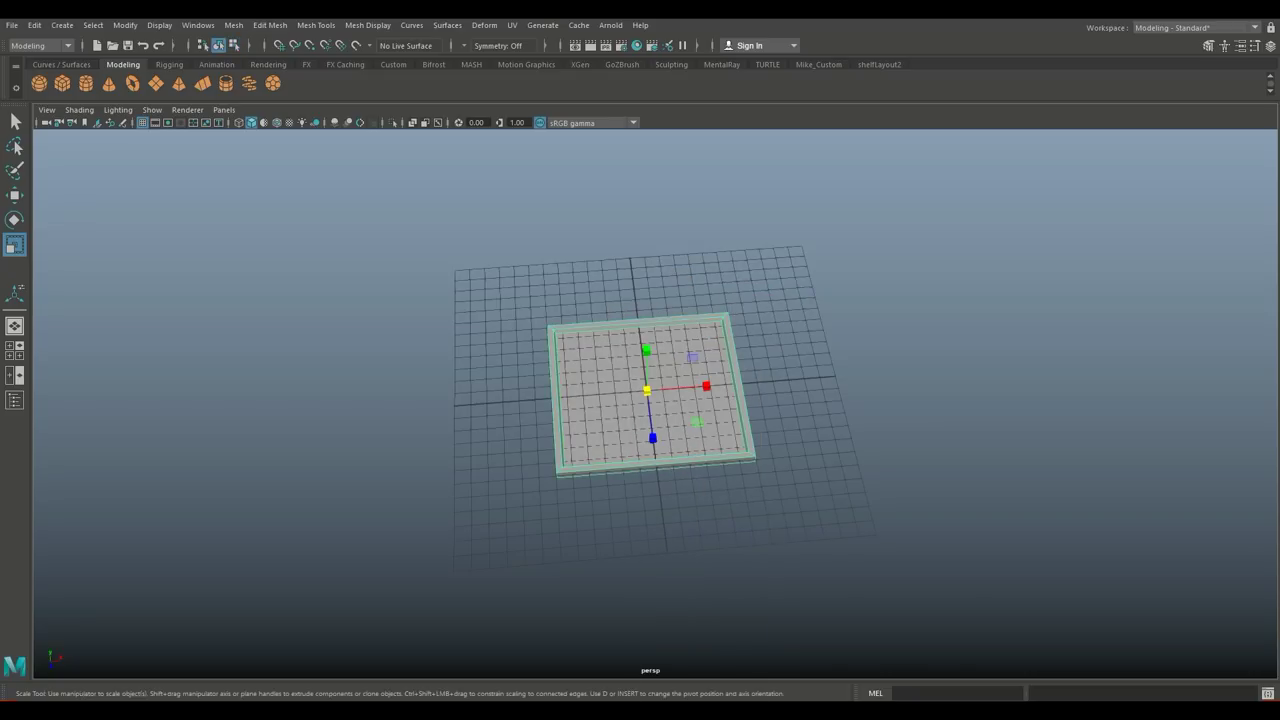
key(w)
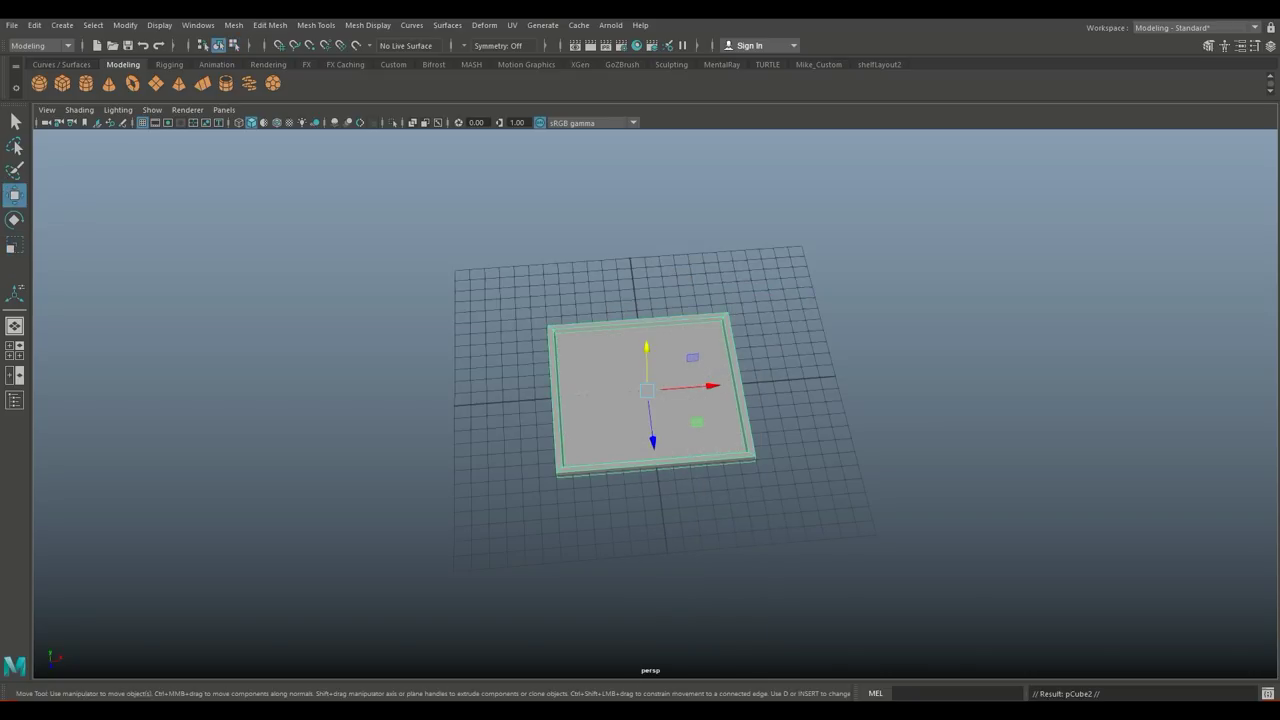
shift+drag(700, 387, 890, 373)
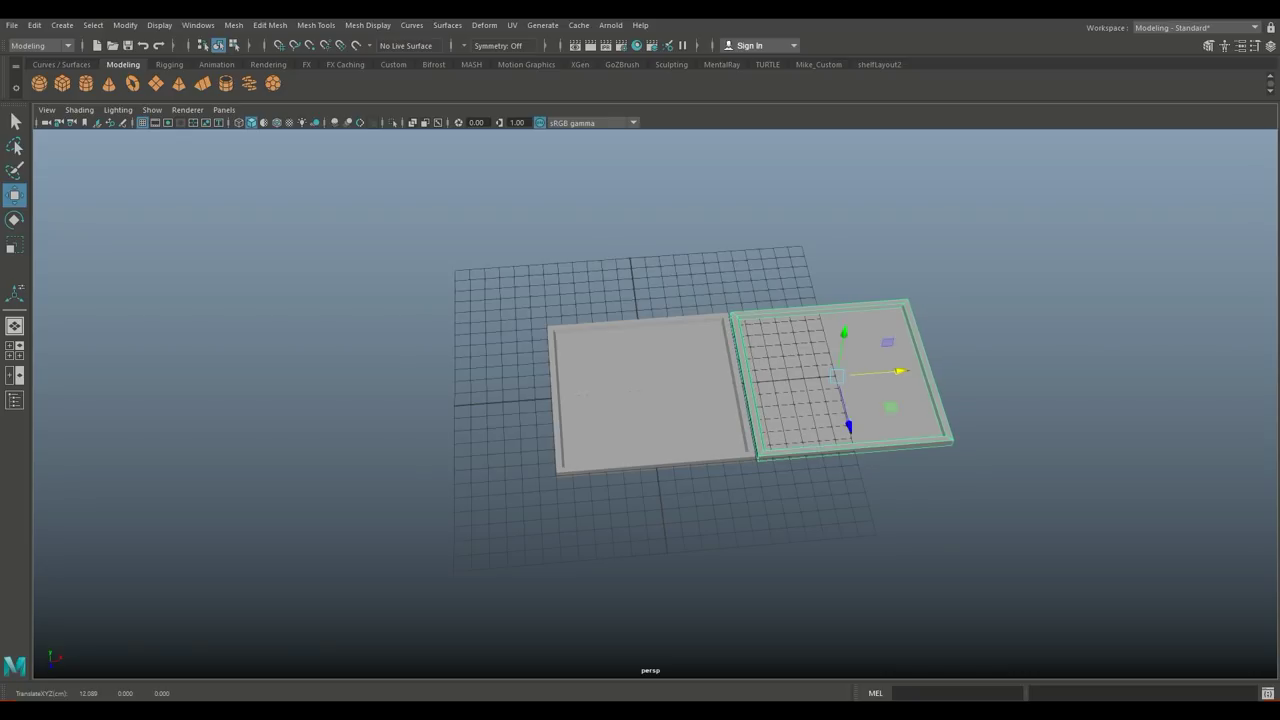
Step: Inspect both trays and duplicate the selected tray once more
scroll(900, 372, up, 2)
mouse_move(900, 372)
alt+mouse_down()
mouse_move(873, 307)
mouse_move(920, 330)
alt+mouse_up()
scroll(873, 307, down, 3)
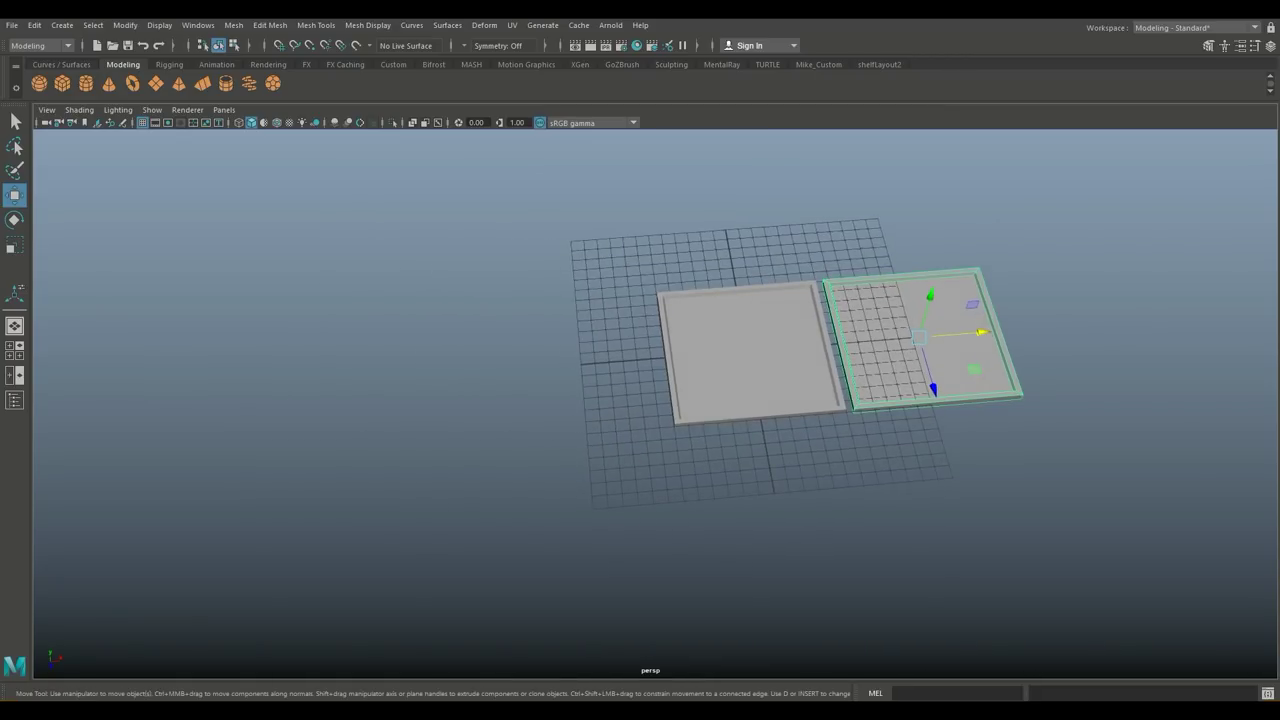
key(ctrl+d)
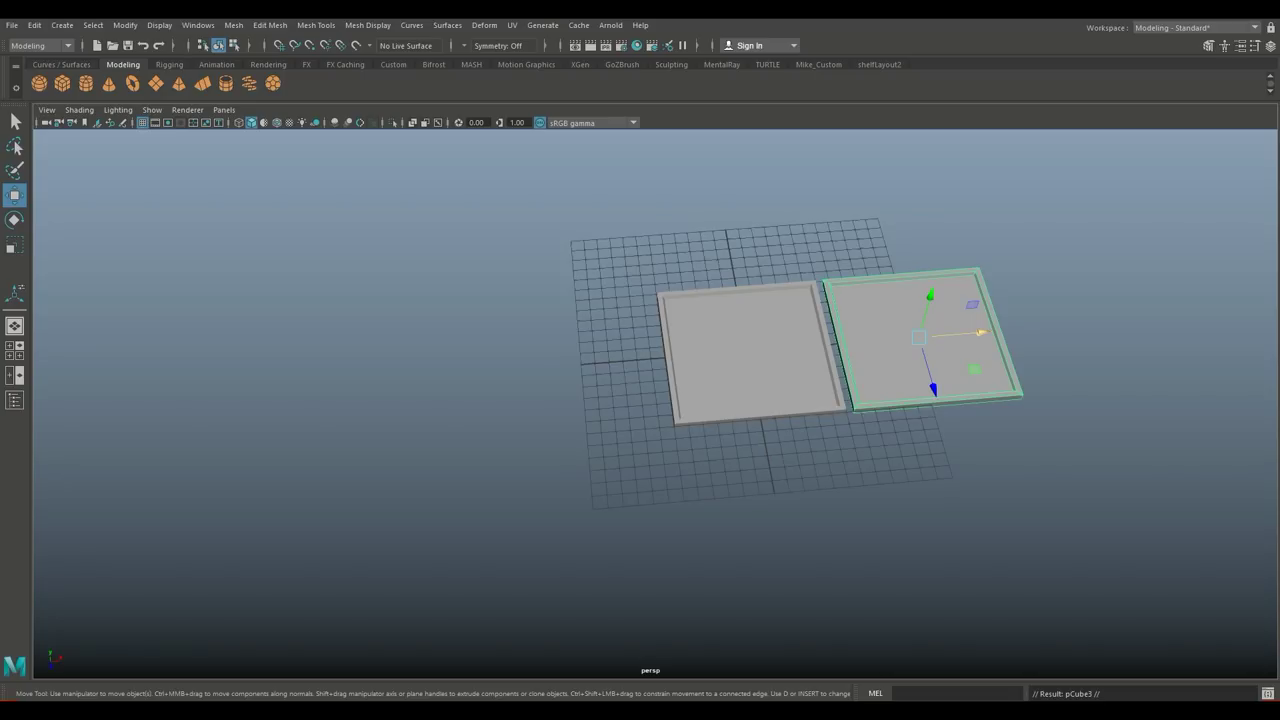
Step: Move the third tray left of the pair and drag its edge vertices to make it narrower and longer
drag(980, 332, 625, 360)
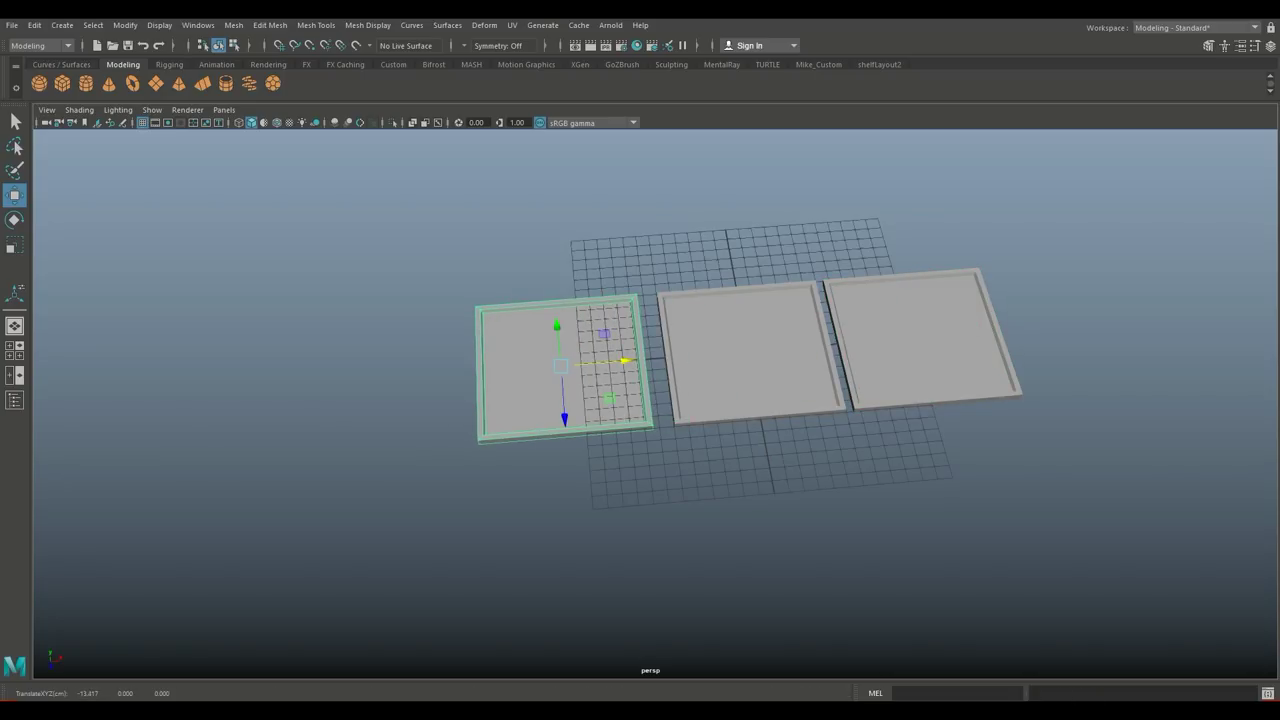
right_drag(505, 318, 447, 328)
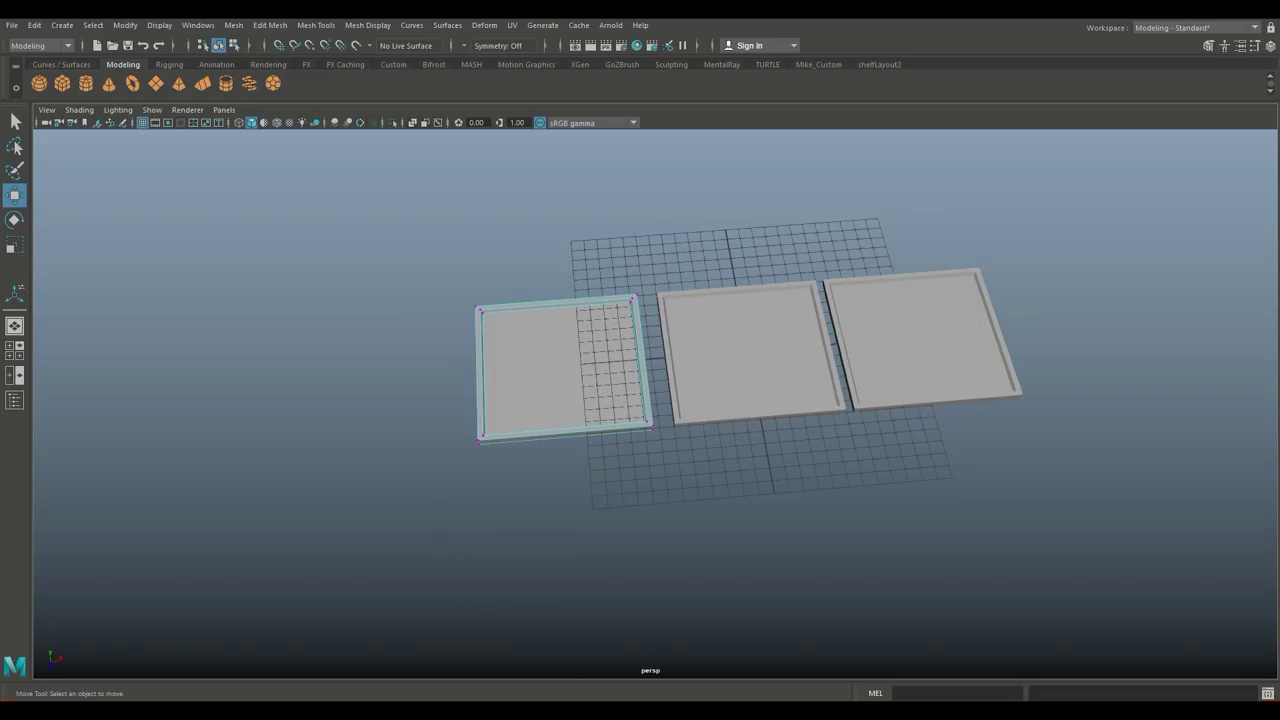
drag(520, 285, 411, 670)
drag(540, 367, 617, 361)
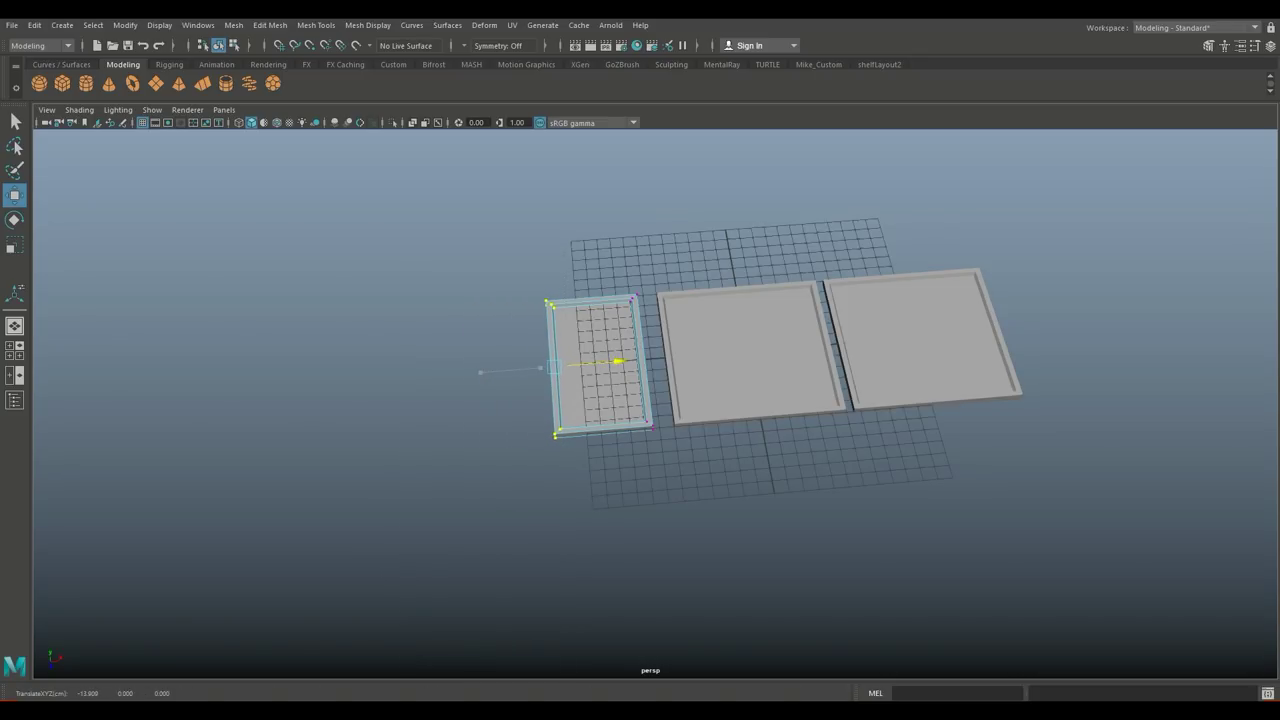
mouse_move(500, 409)
mouse_down()
mouse_move(549, 446)
mouse_move(670, 450)
mouse_up()
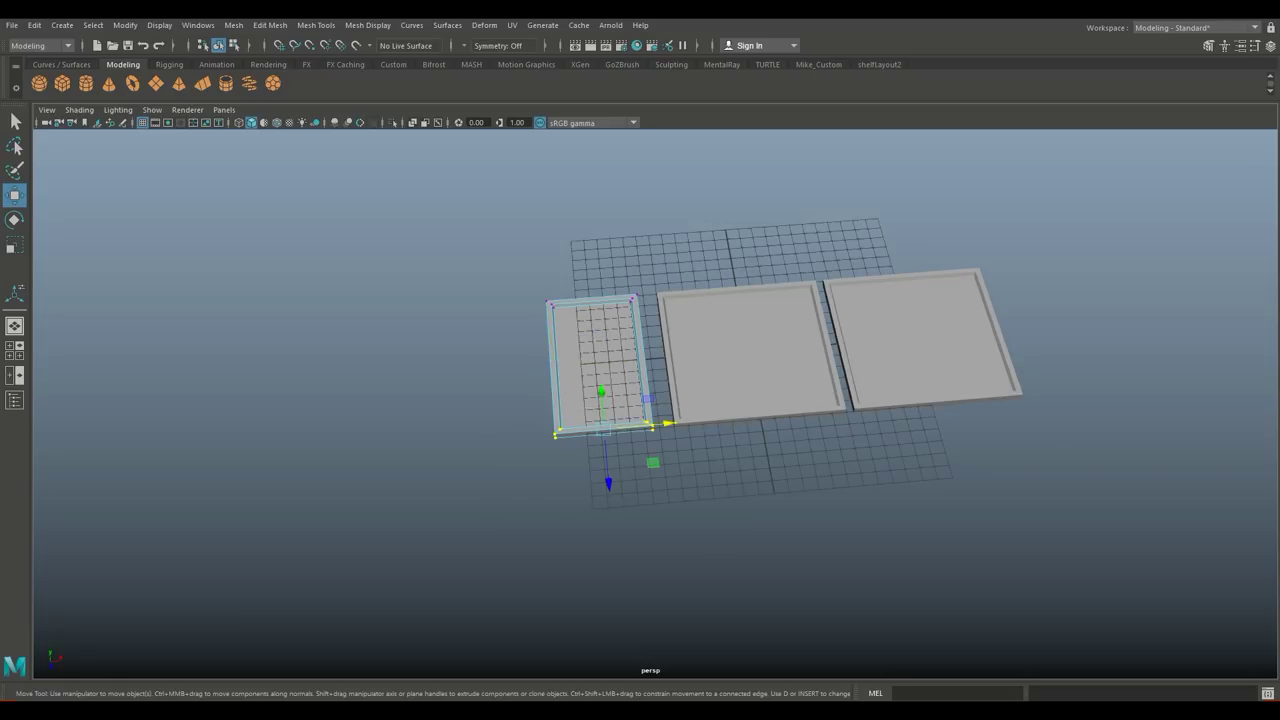
mouse_move(608, 483)
mouse_down()
mouse_move(615, 563)
mouse_move(626, 535)
mouse_move(650, 580)
mouse_move(690, 560)
mouse_up()
Step: Select the middle tray and view the trays from a low side angle
scroll(700, 320, up, 1)
scroll(700, 320, up, 2)
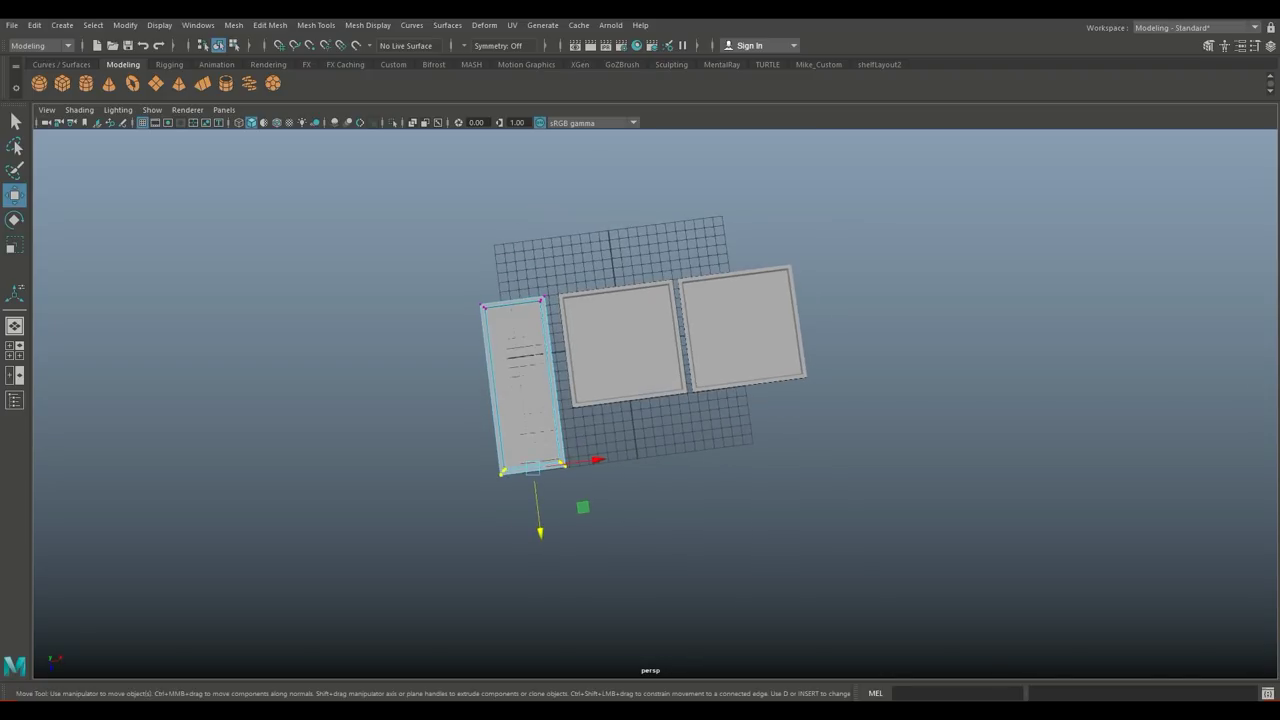
click(622, 343)
mouse_move(690, 560)
alt+mouse_down()
mouse_move(690, 480)
mouse_move(632, 403)
mouse_move(650, 480)
alt+mouse_up()
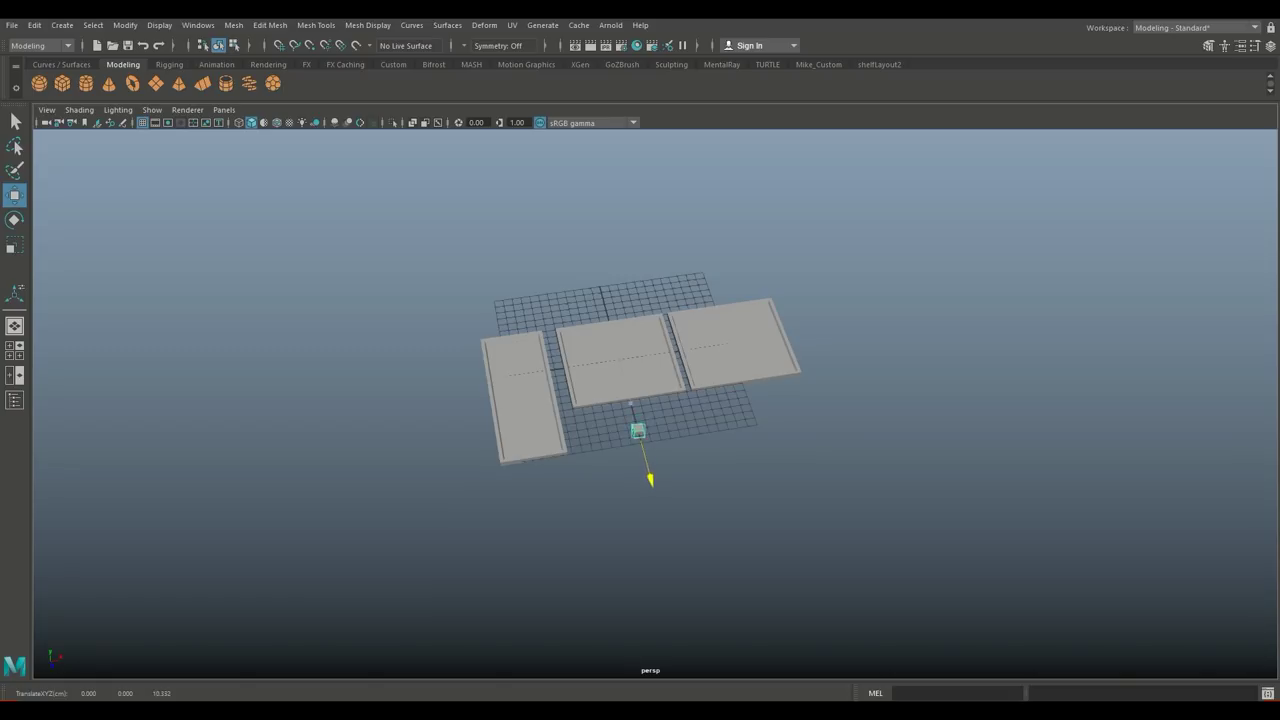
Step: Scale up the small box, raise it, and shorten it by lowering its top vertices in front view
key(r)
drag(638, 431, 775, 409)
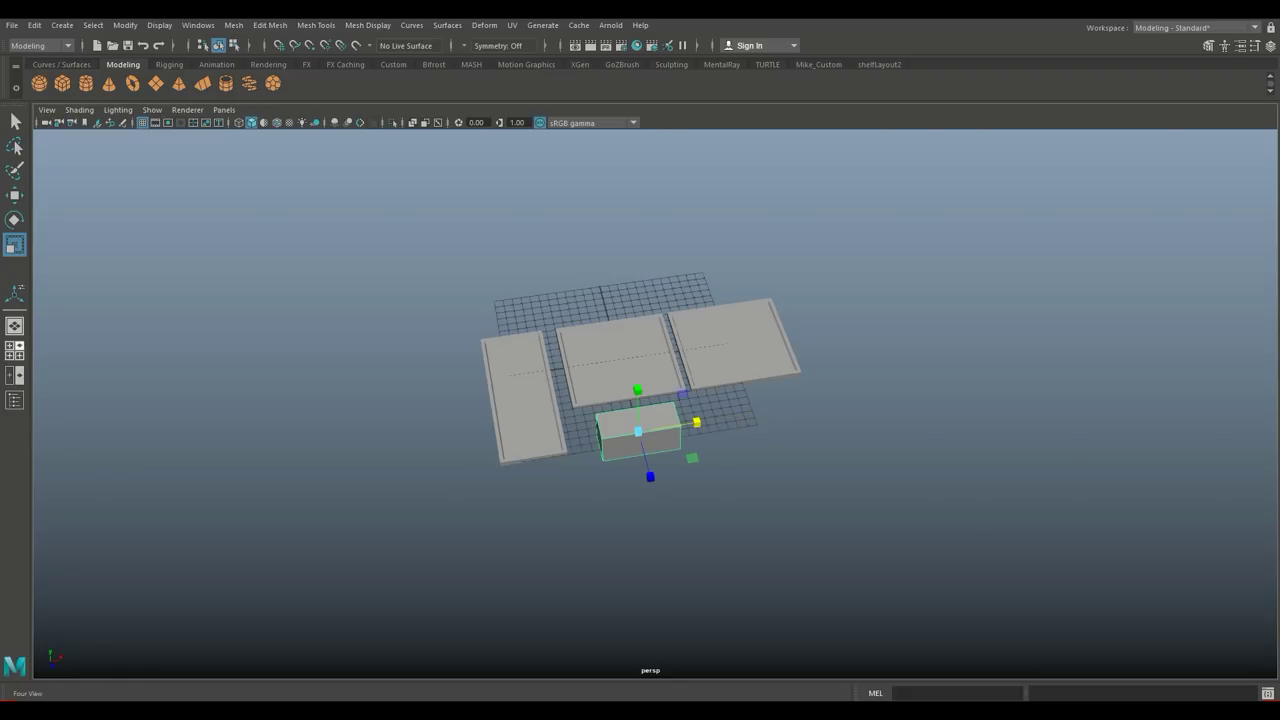
click(15, 351)
key(space)
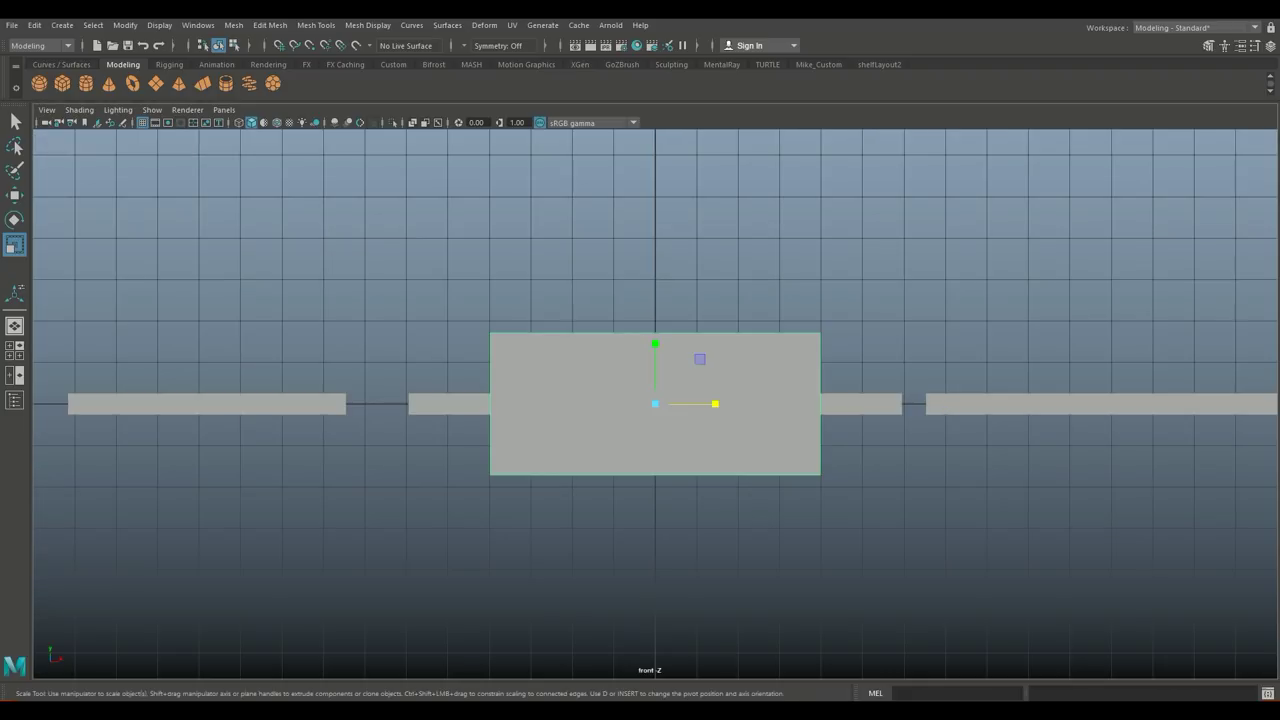
key(w)
drag(655, 365, 655, 305)
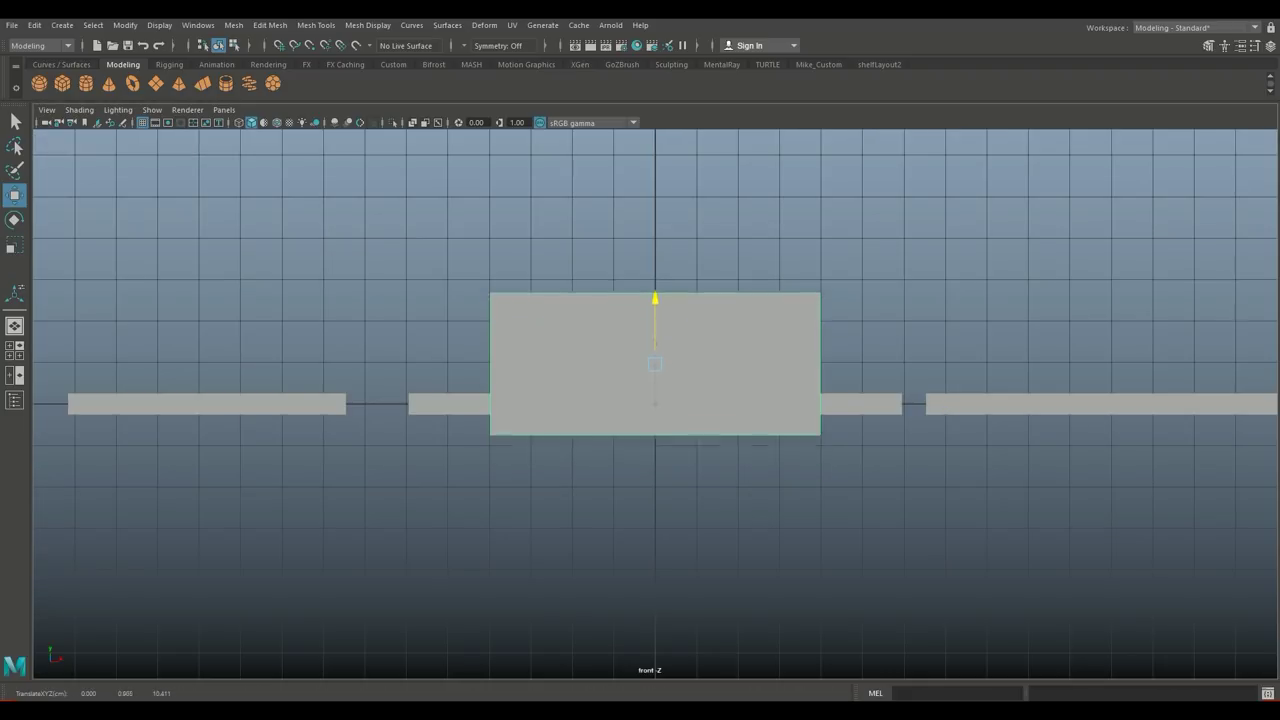
right_drag(580, 280, 514, 273)
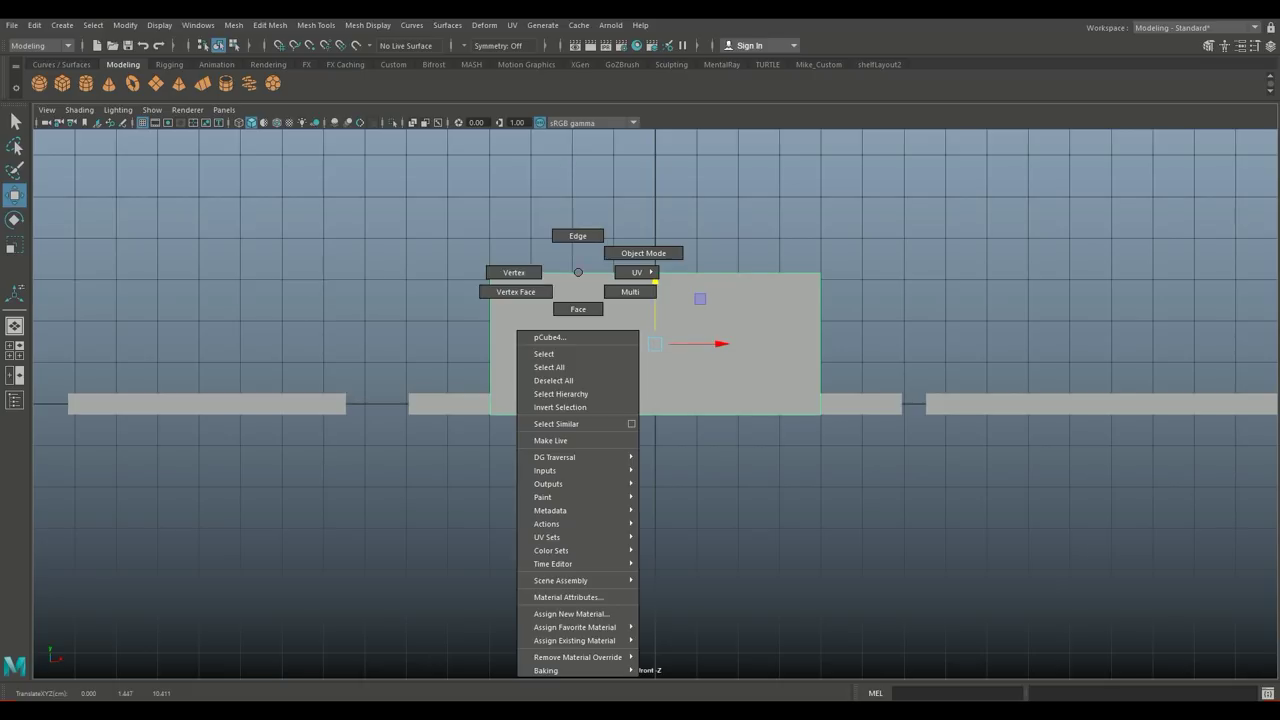
drag(400, 238, 860, 300)
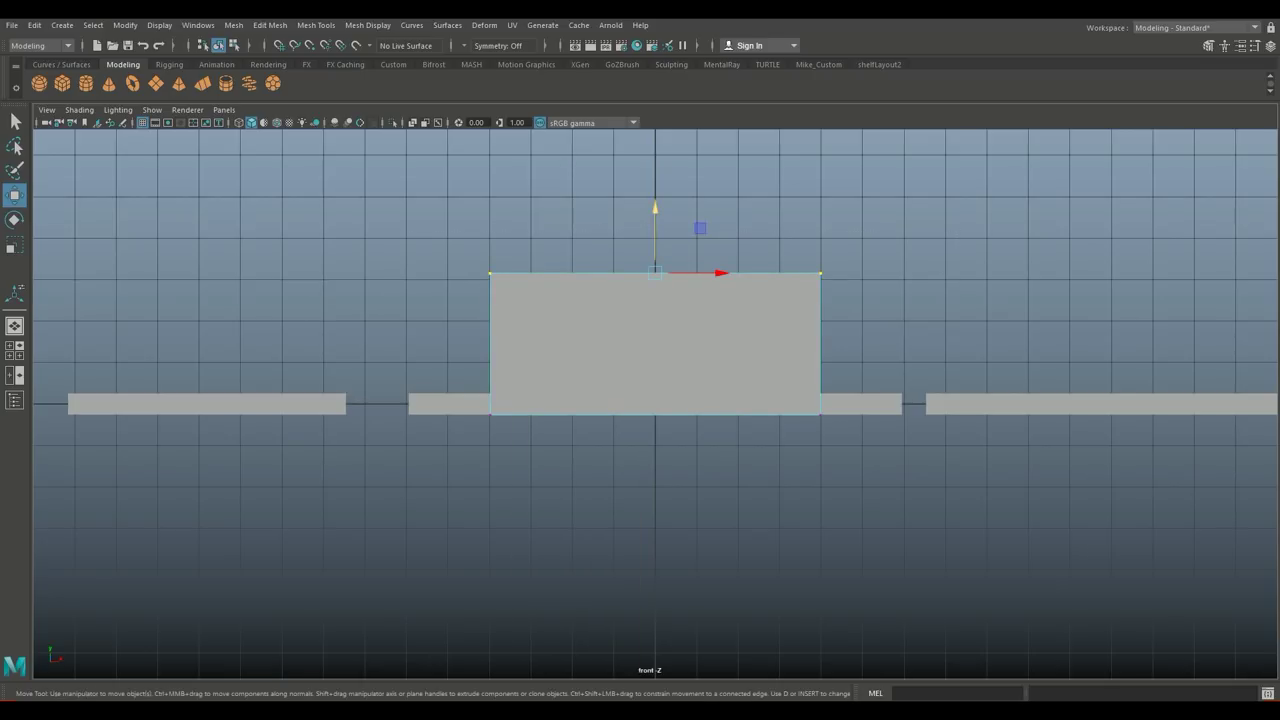
drag(655, 240, 655, 329)
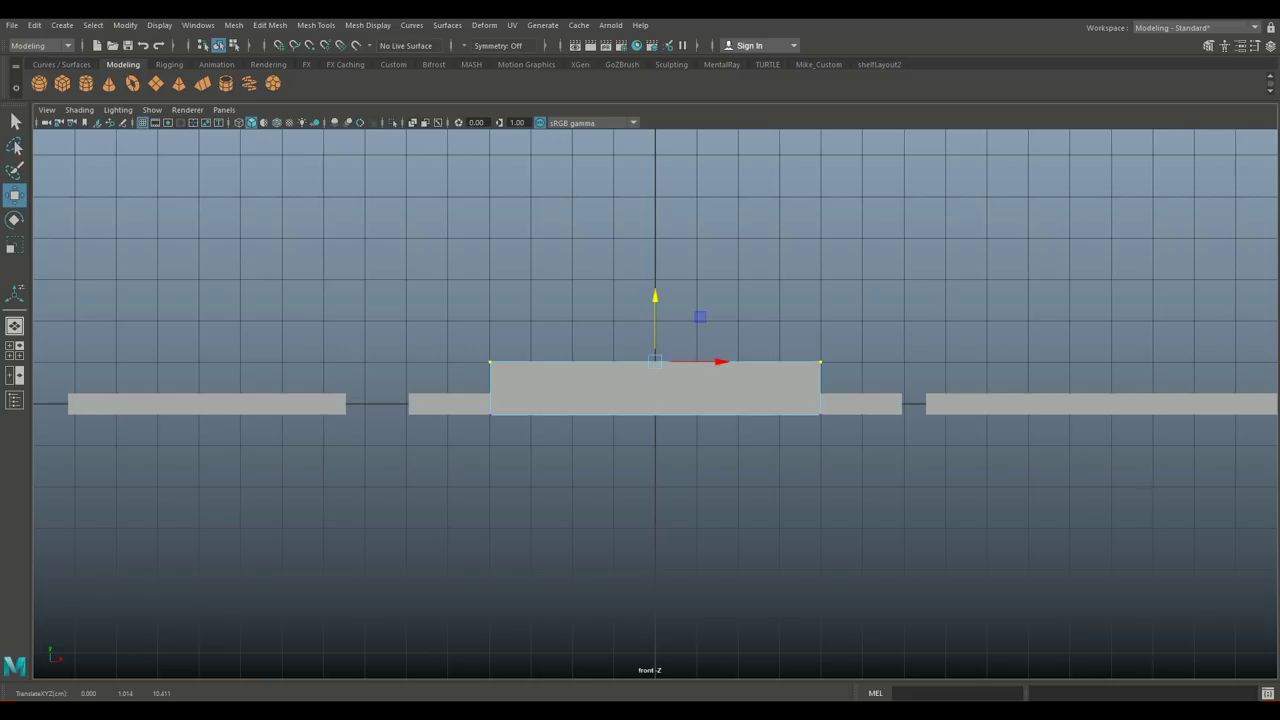
Step: In the top view, move the box up beneath the middle panel and slightly to the right
click(14, 350)
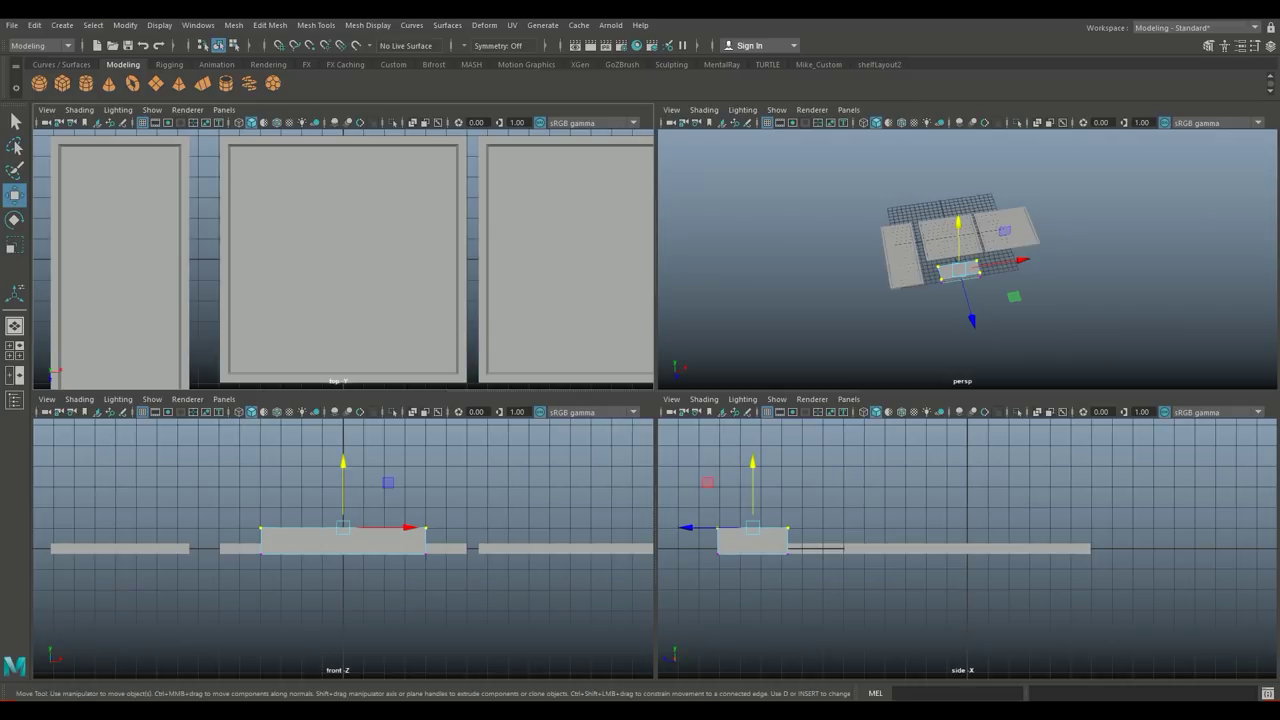
scroll(343, 255, down, 3)
key(space)
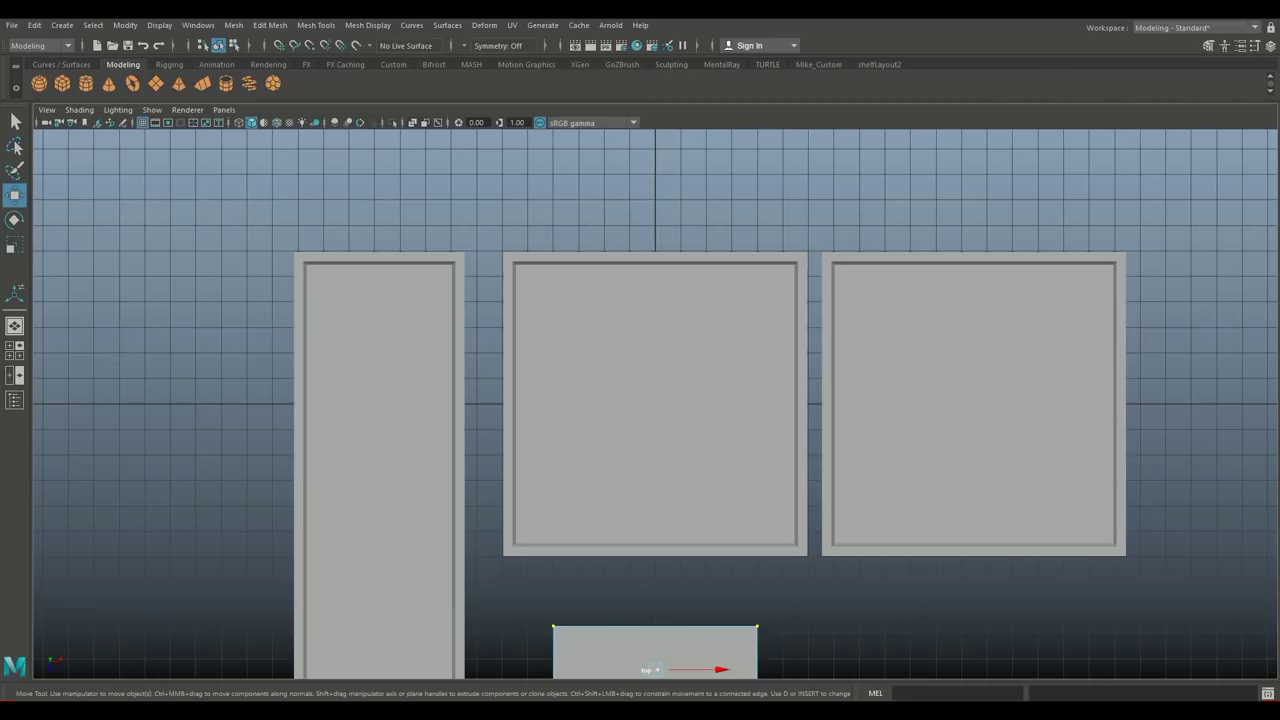
alt+middle_drag(640, 400, 610, 280)
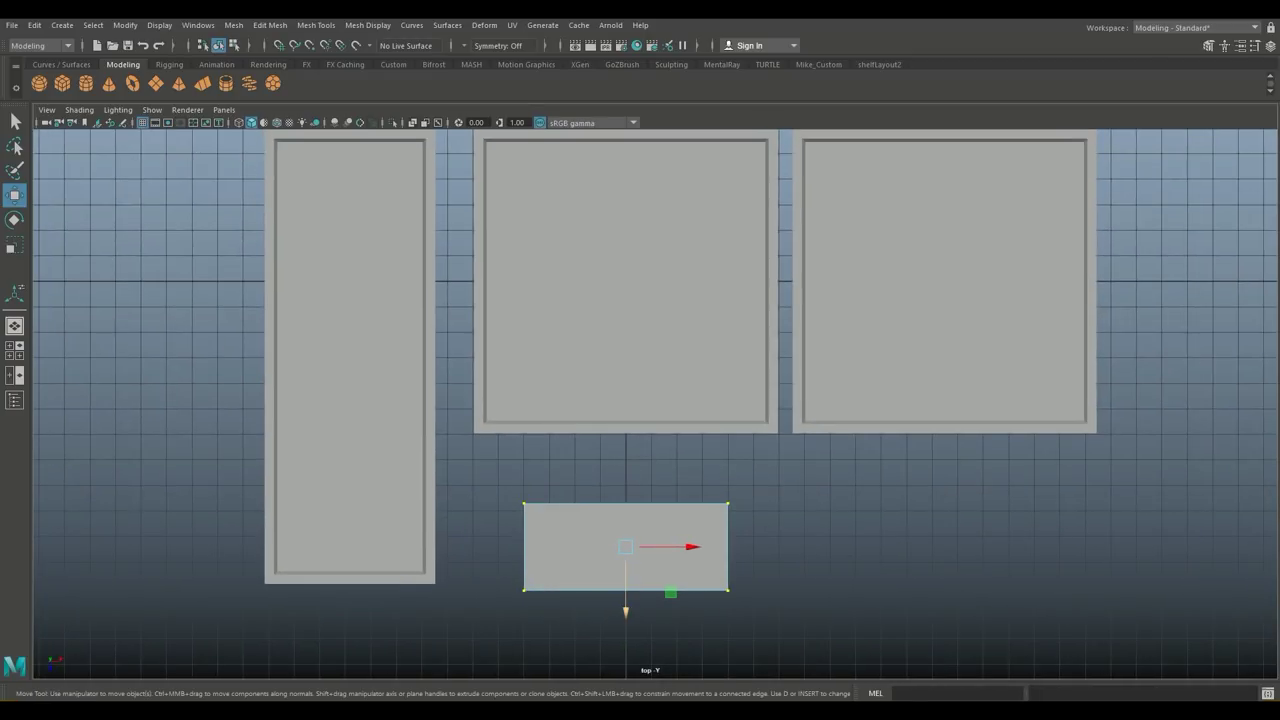
shift+drag(625, 600, 625, 559)
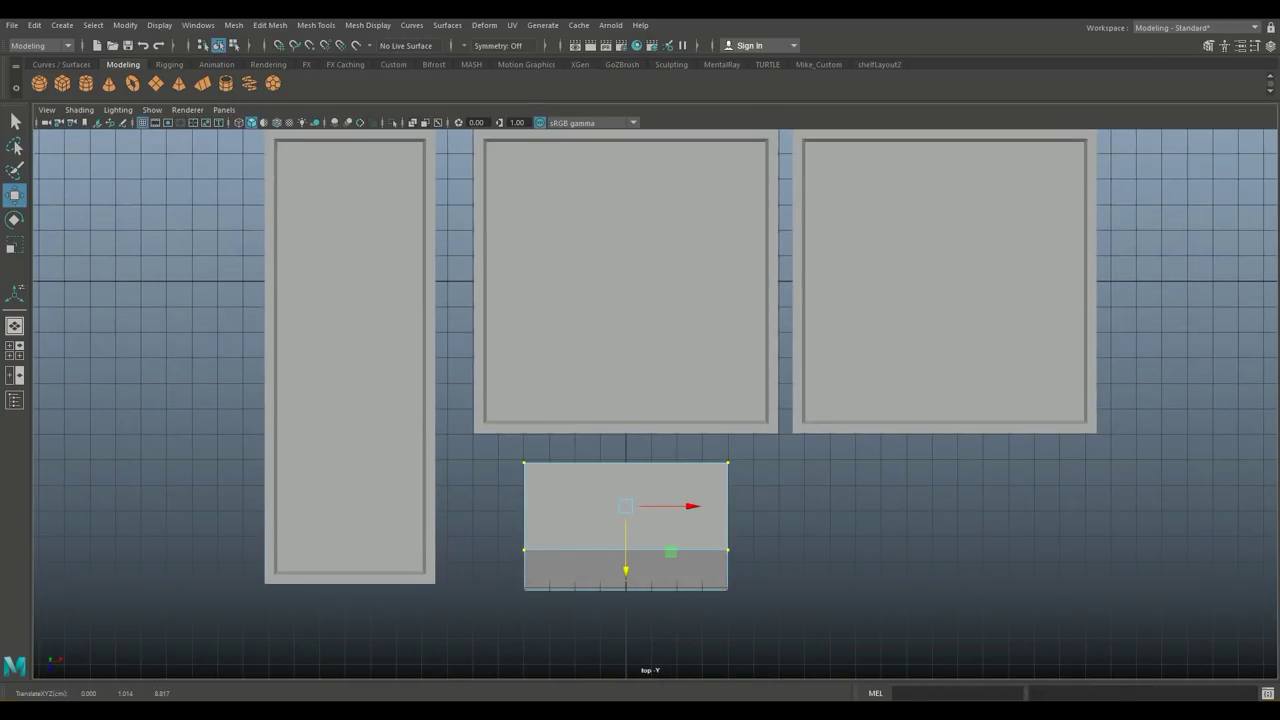
key(ctrl+z)
right_drag(660, 311, 712, 314)
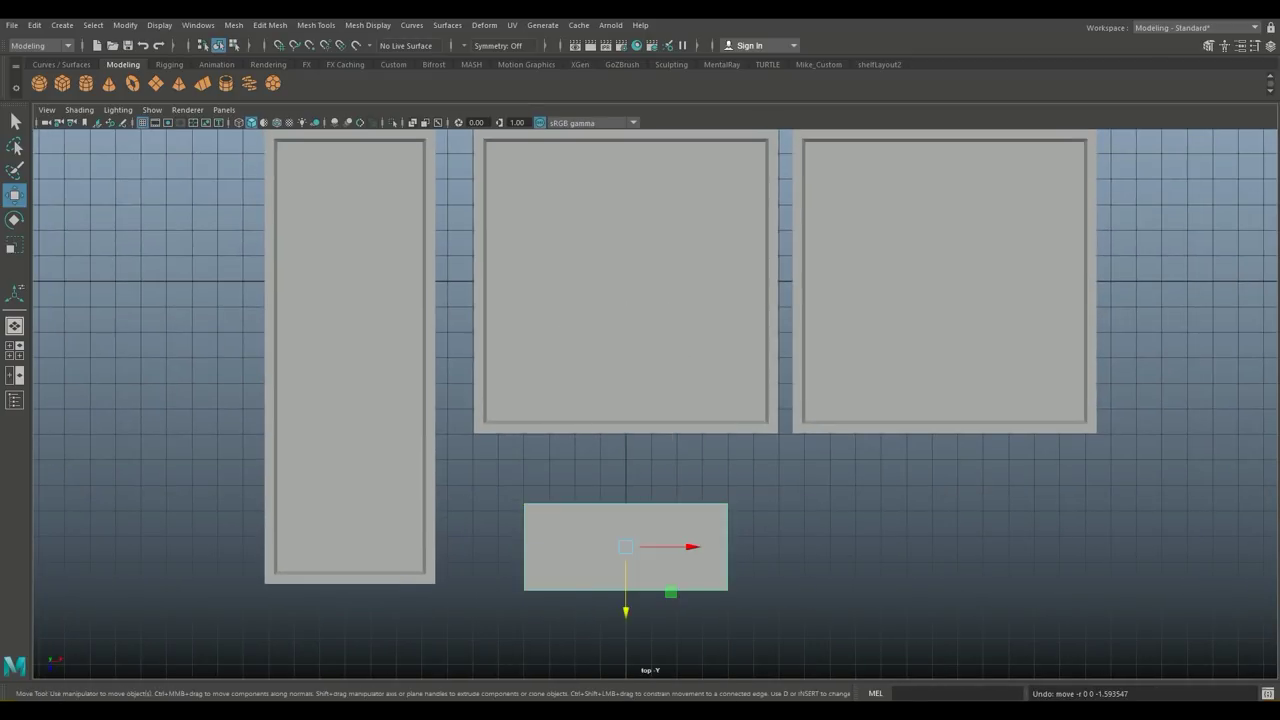
drag(625, 600, 625, 556)
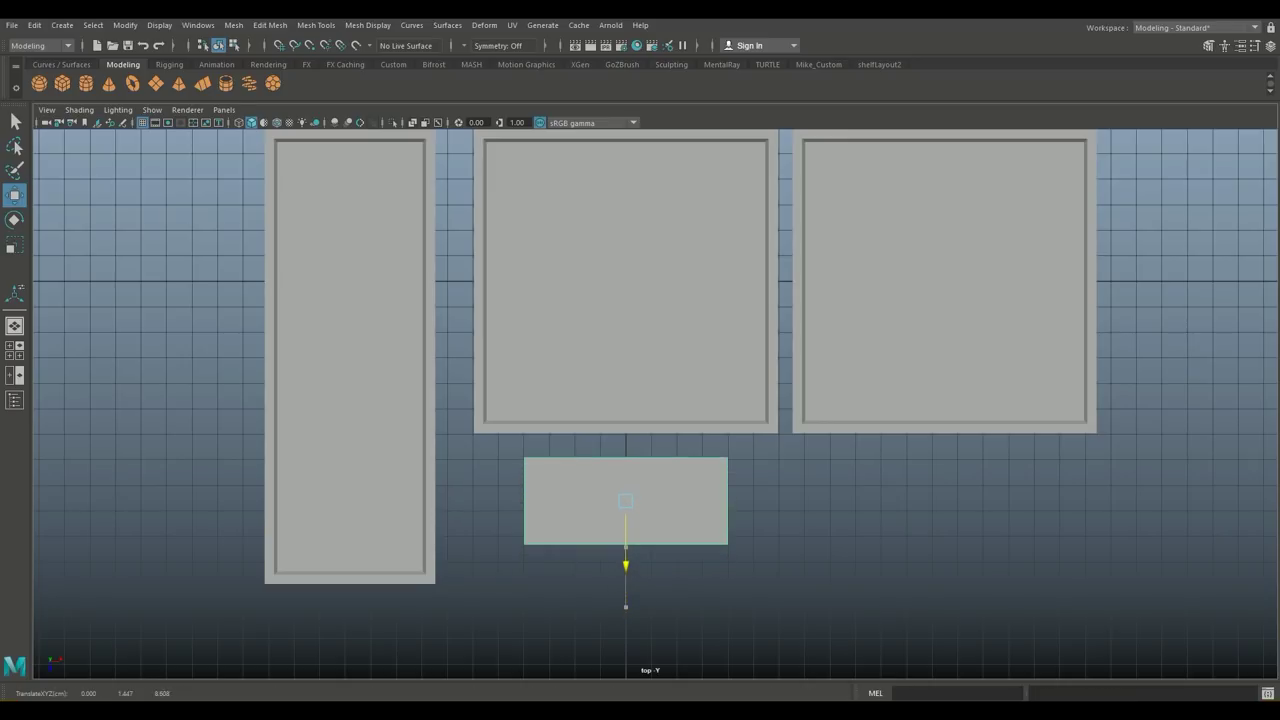
mouse_move(690, 502)
mouse_down()
mouse_move(736, 502)
mouse_move(692, 502)
mouse_up()
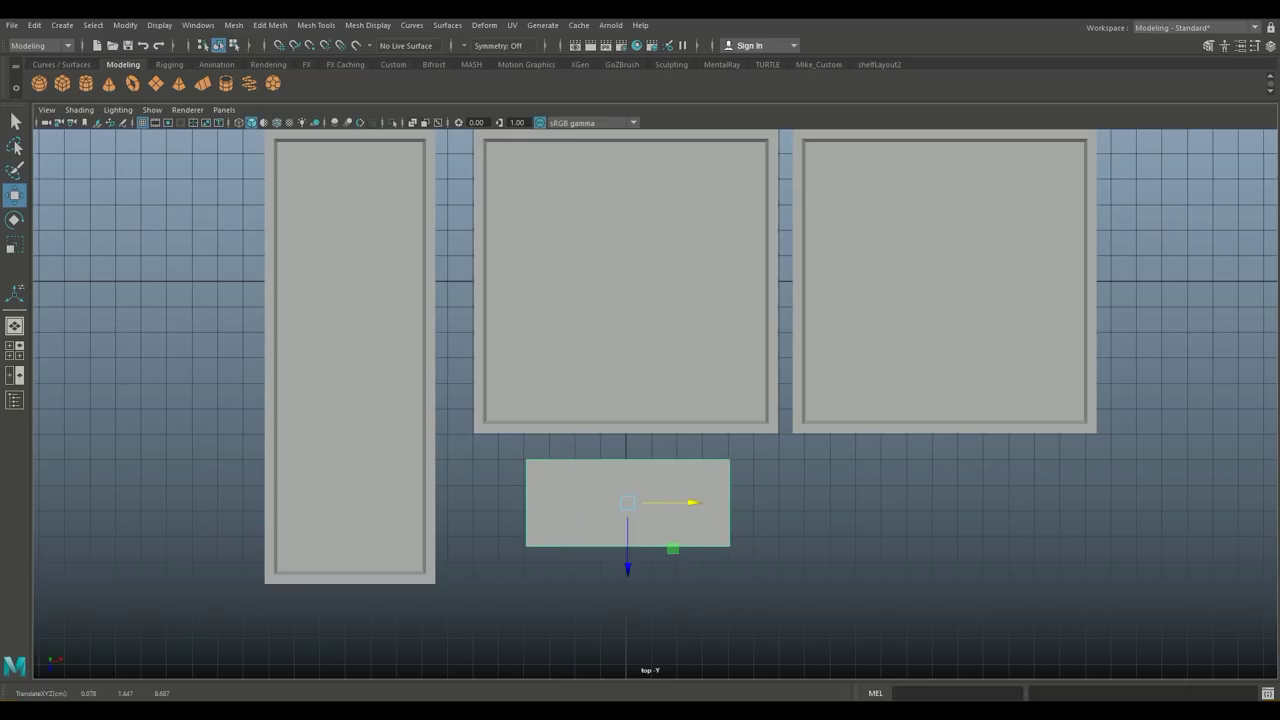
Step: Switch to a full perspective view and select the box's top face
click(14, 350)
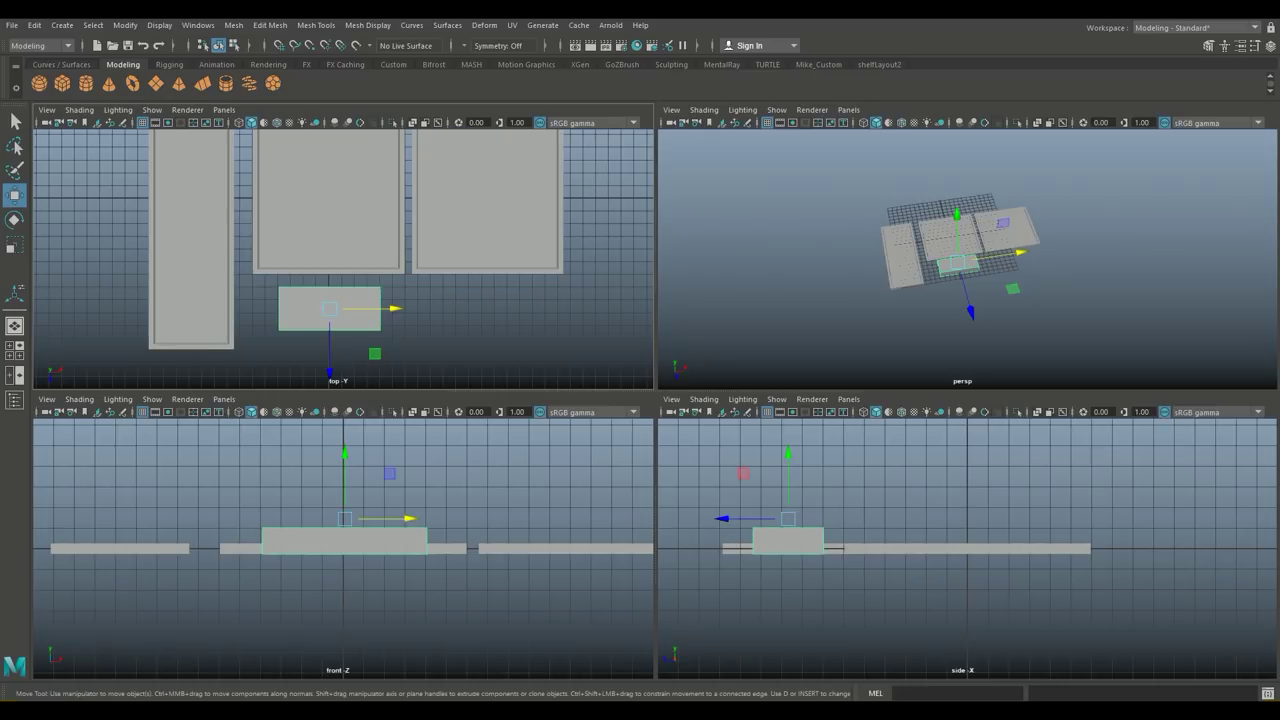
click(14, 326)
alt+drag(640, 420, 600, 260)
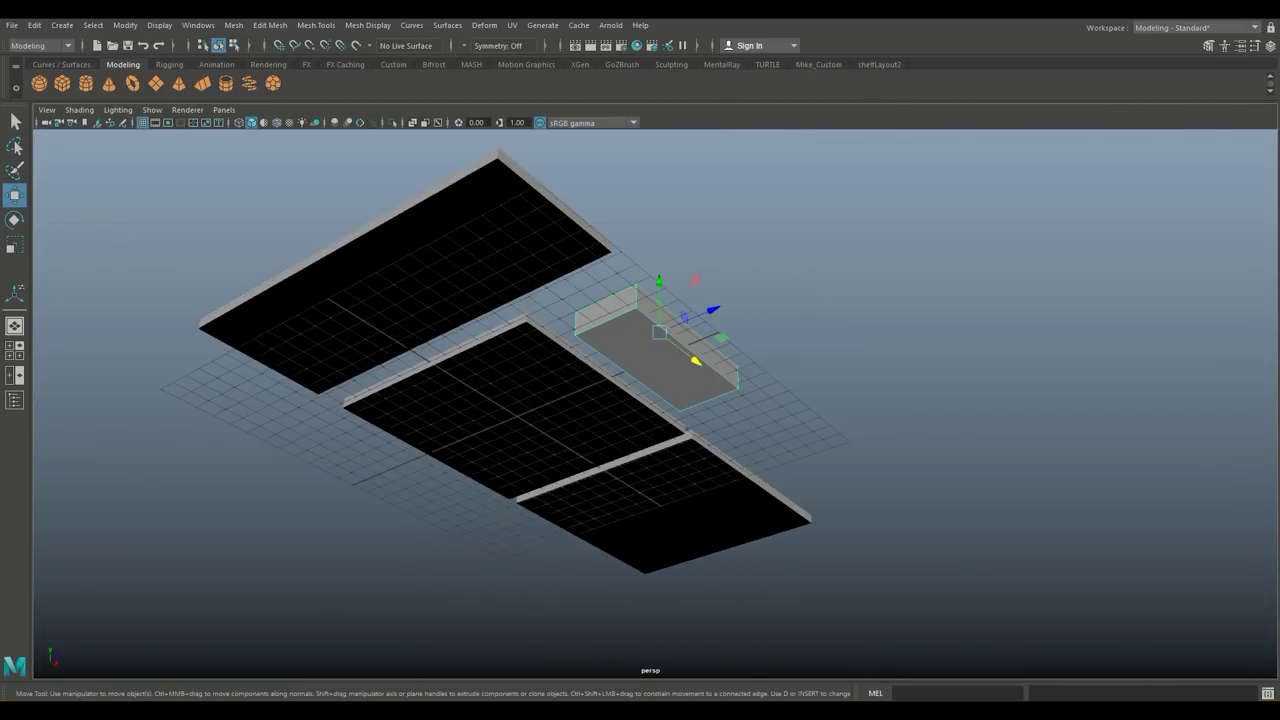
right_drag(614, 309, 614, 346)
click(655, 355)
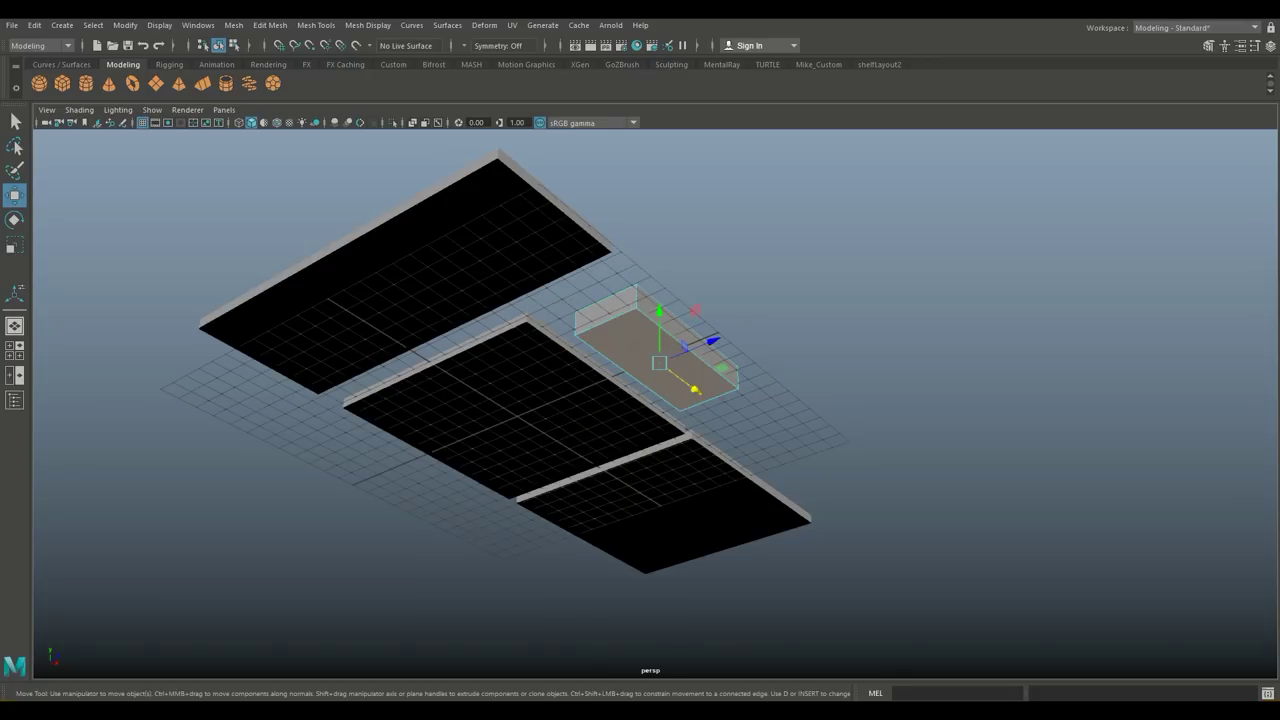
Step: Orbit around the floor, then select all three trays and the box as objects
alt+drag(640, 400, 640, 250)
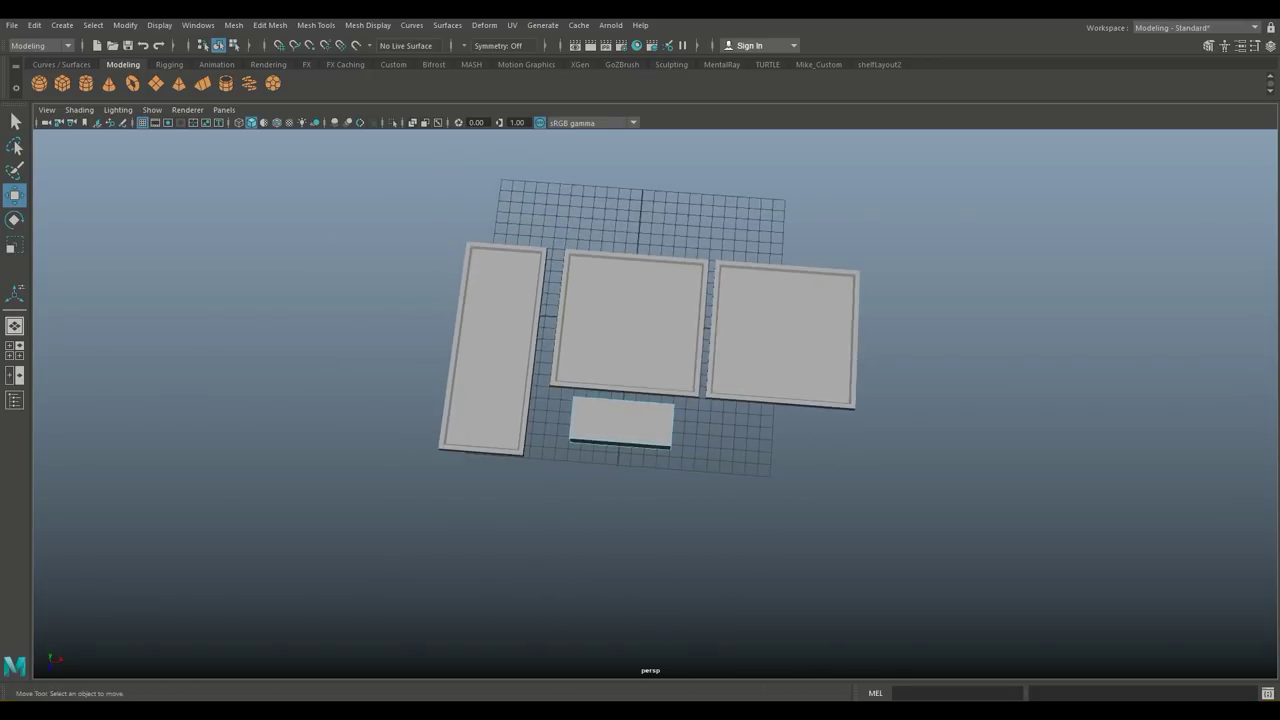
alt+drag(640, 400, 800, 360)
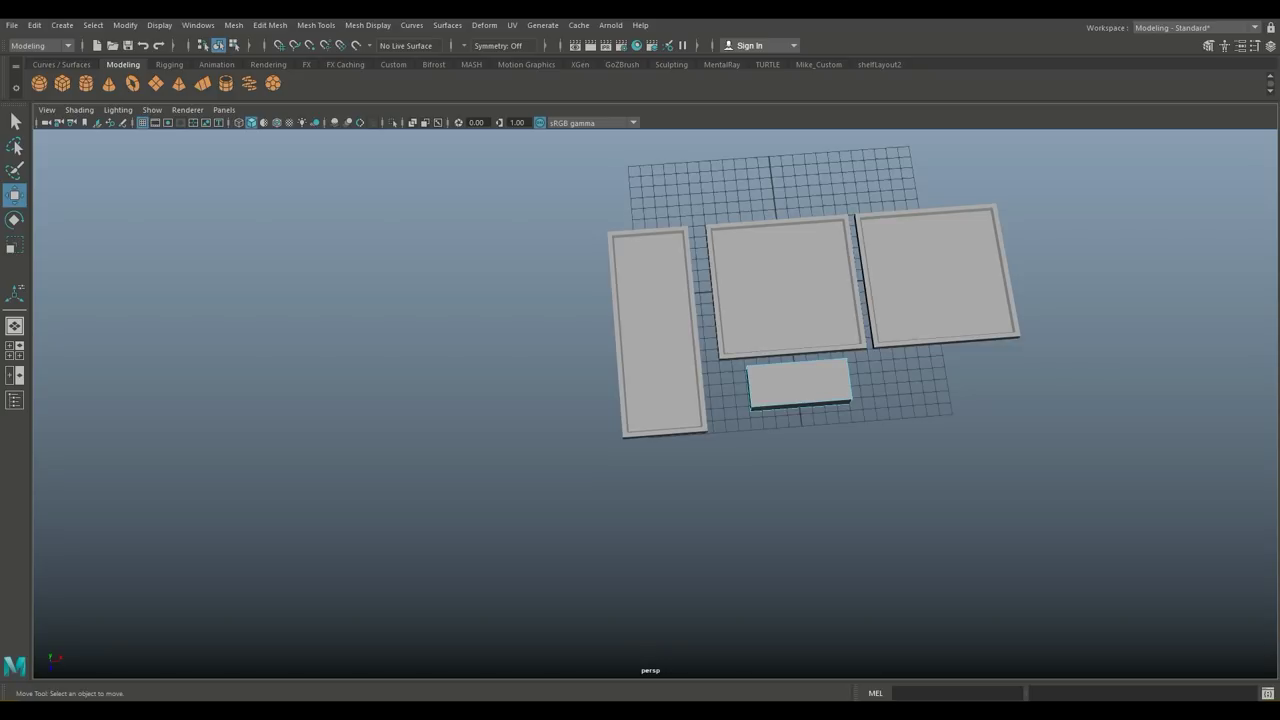
mouse_move(640, 400)
alt+mouse_down()
mouse_move(705, 383)
mouse_move(680, 430)
mouse_move(665, 425)
alt+mouse_up()
scroll(740, 360, down, 3)
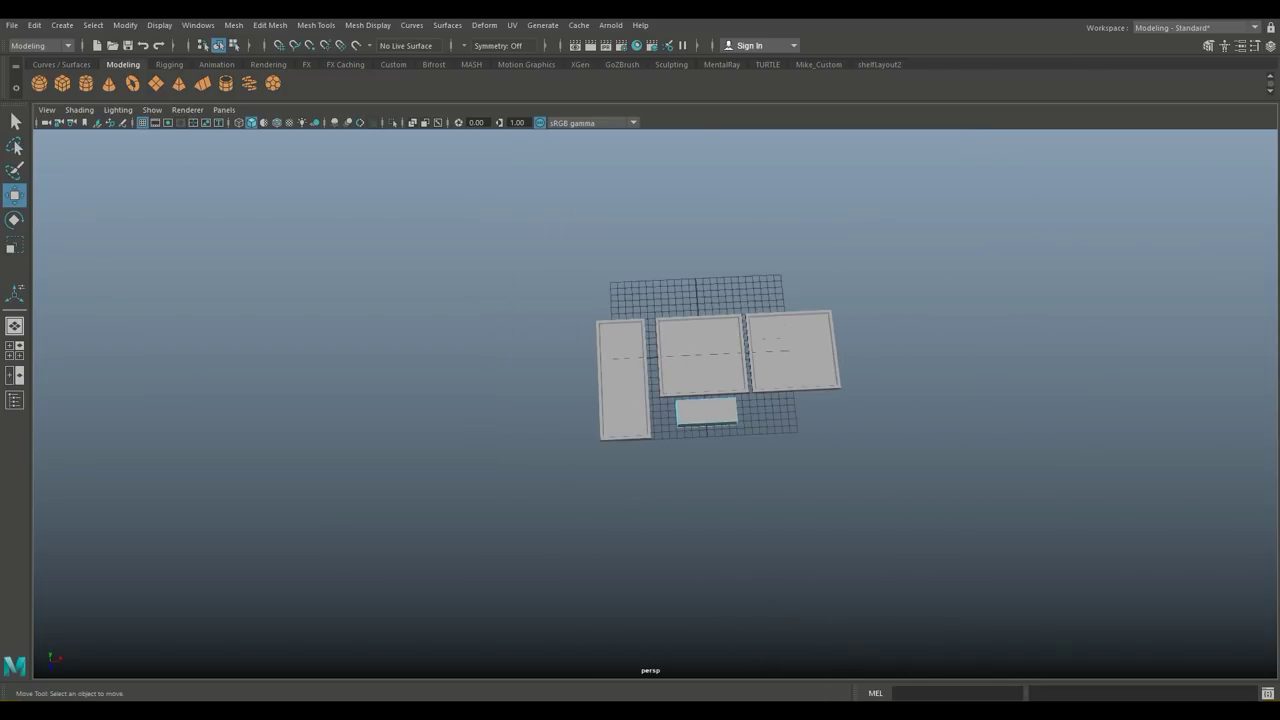
mouse_move(700, 370)
alt+mouse_down()
mouse_move(670, 400)
mouse_move(705, 395)
alt+mouse_up()
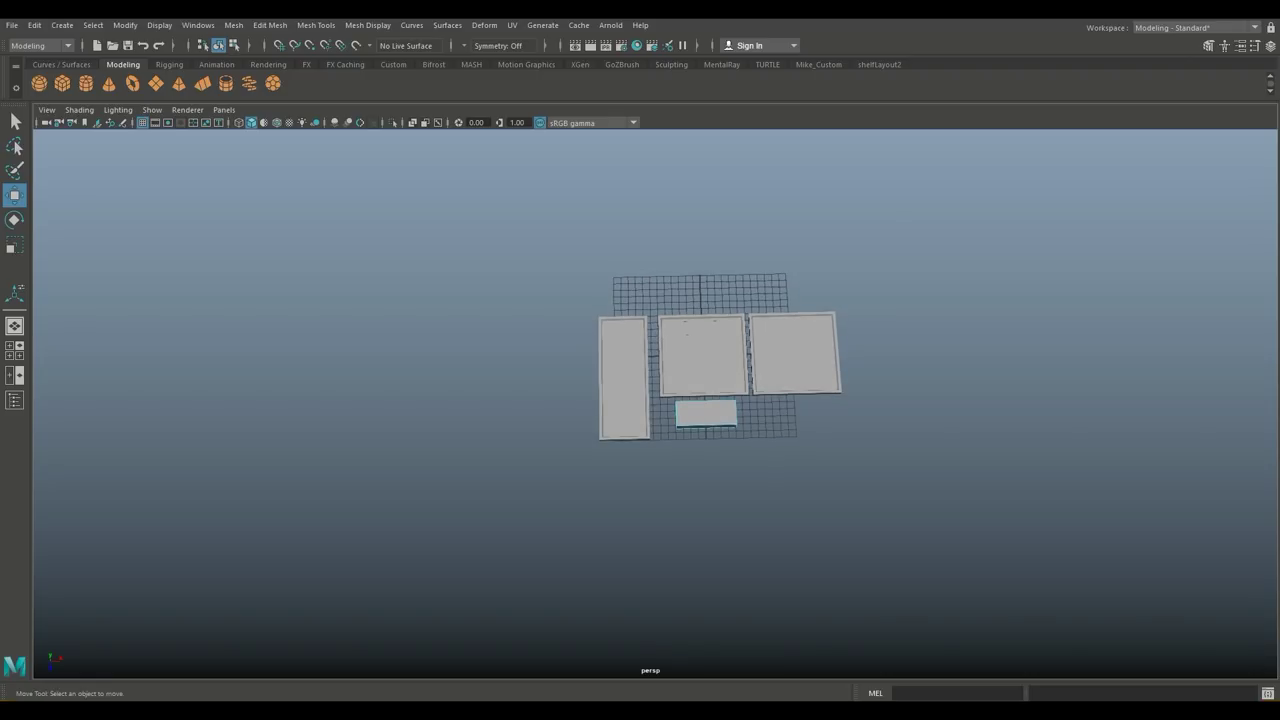
right_click(792, 312)
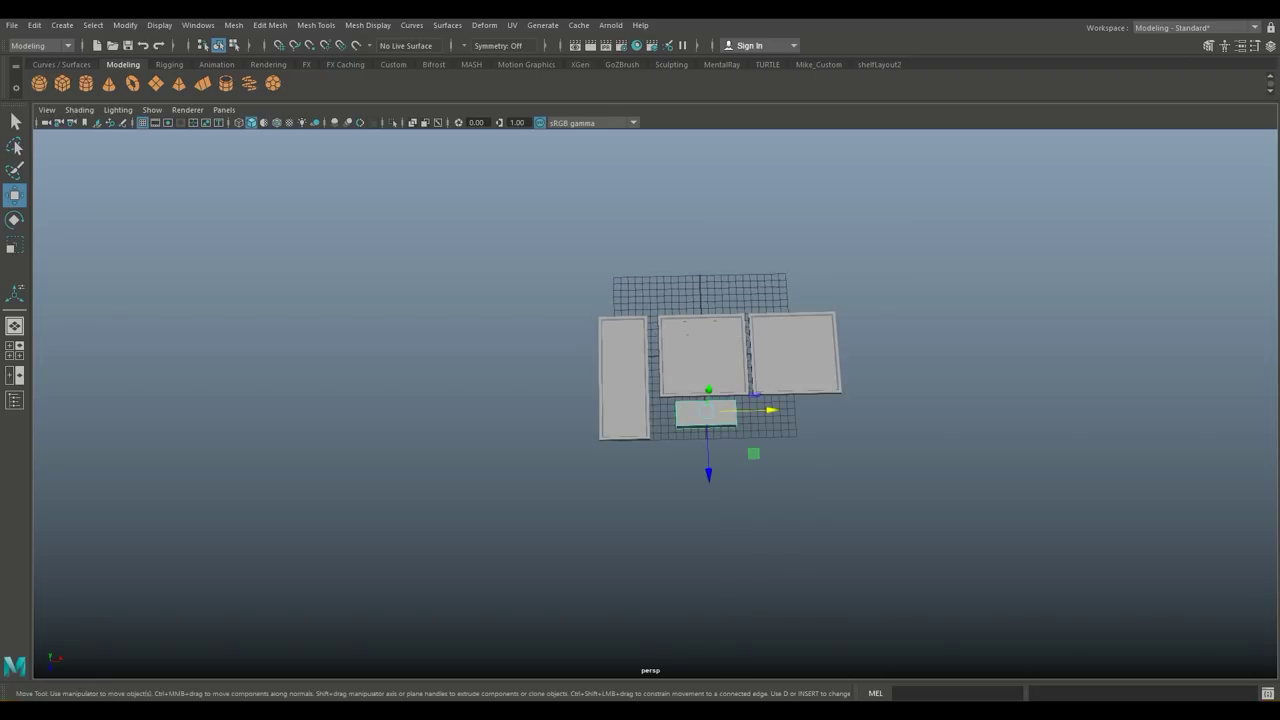
drag(955, 670, 455, 245)
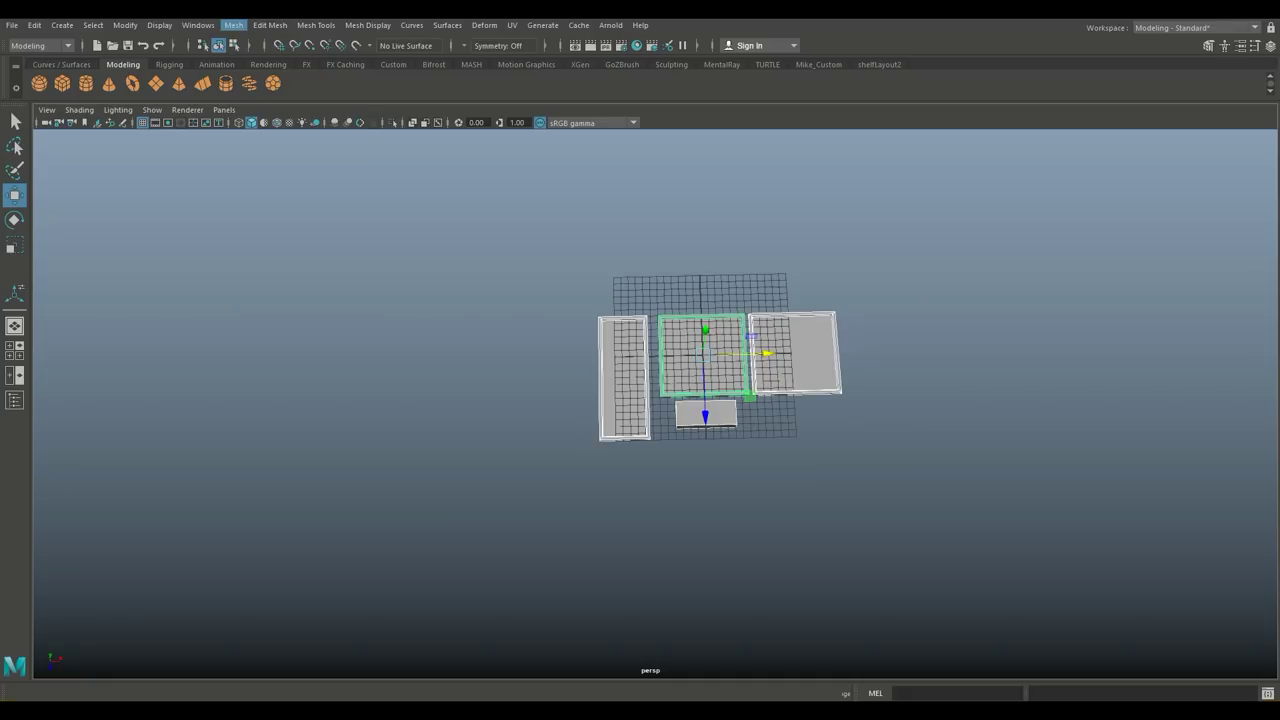
Step: Combine the three trays and box with Mesh > Combine, then open Duplicate Special options
click(233, 25)
click(265, 72)
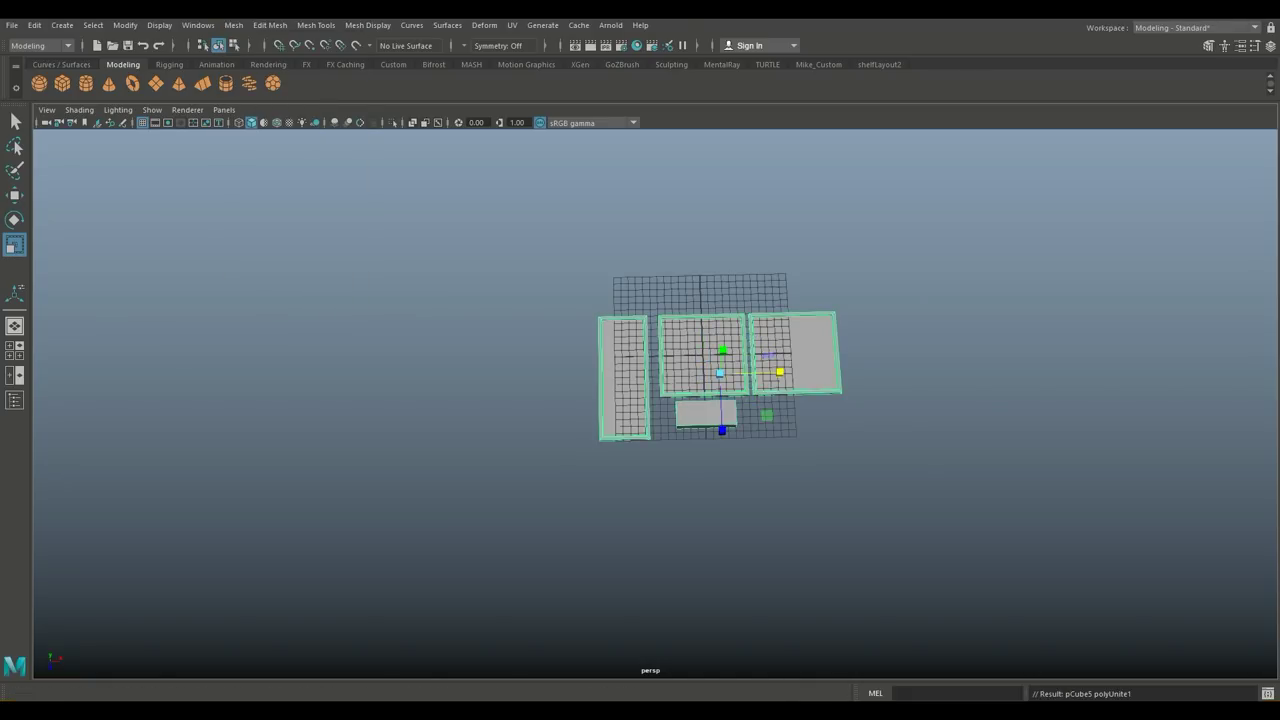
alt+drag(720, 380, 880, 400)
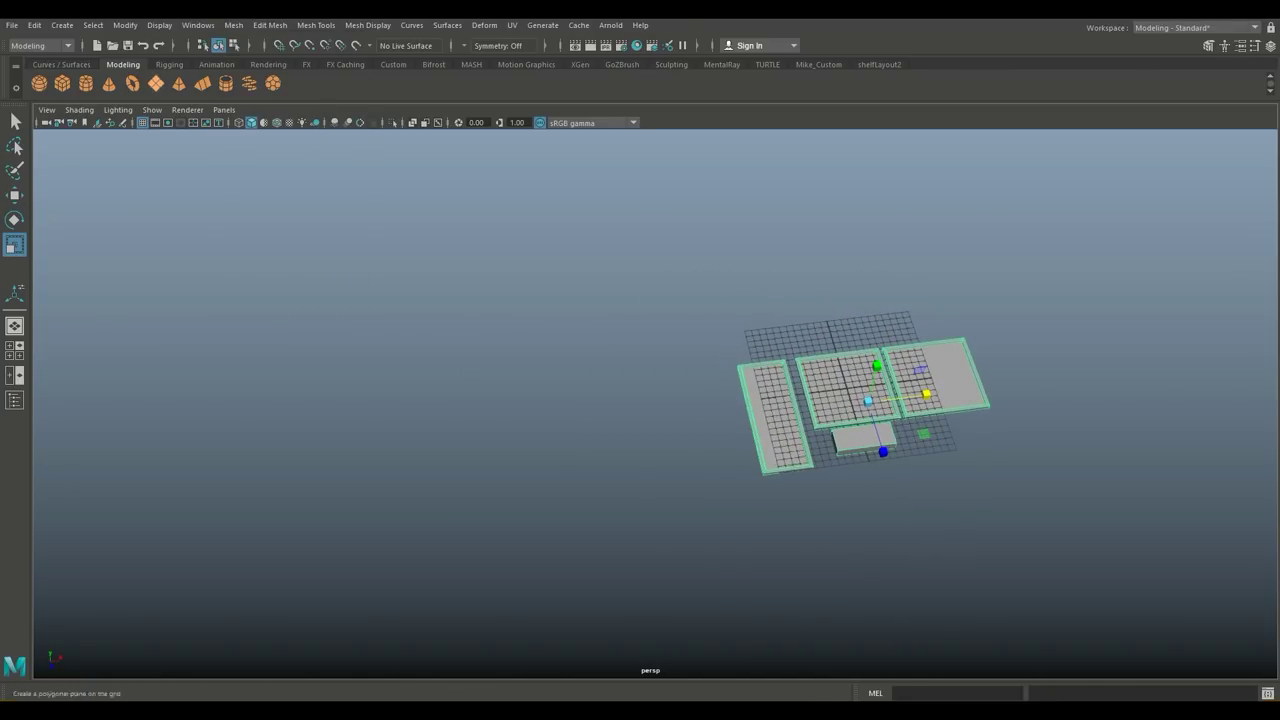
click(34, 25)
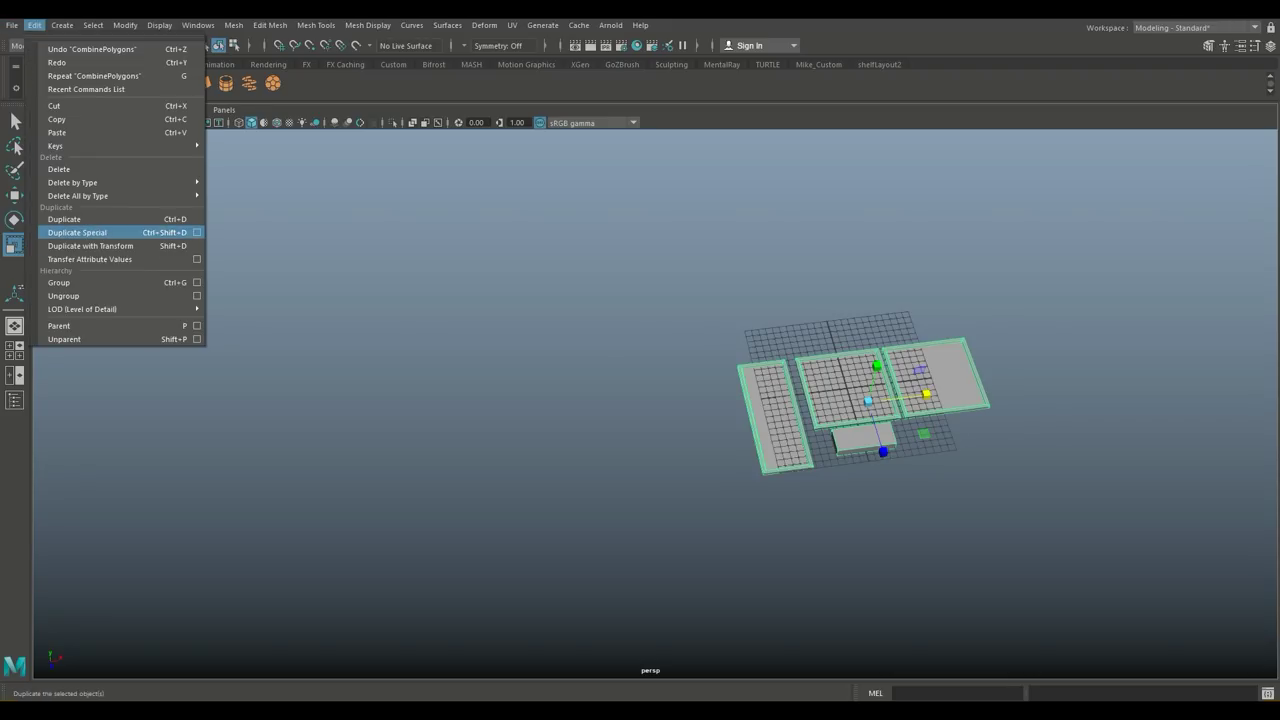
click(197, 232)
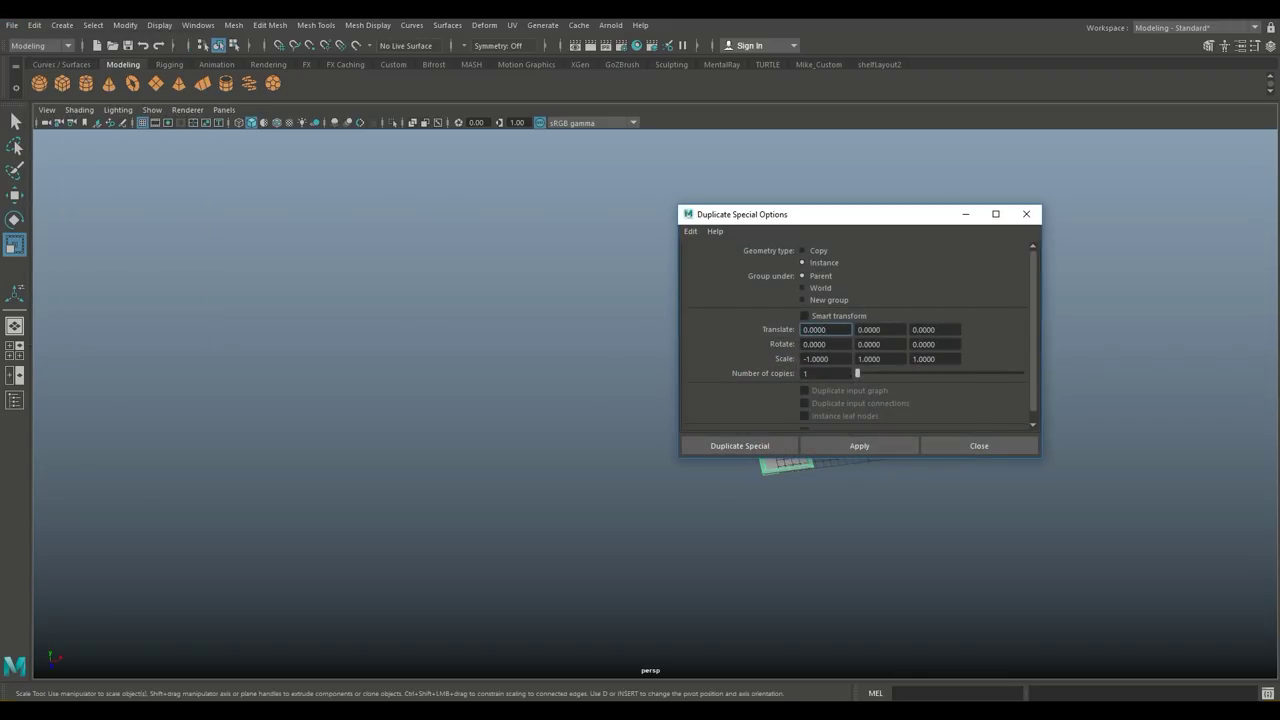
Step: Create a mirrored floor copy with X scale -1 and slide it to the left
click(815, 358)
click(740, 445)
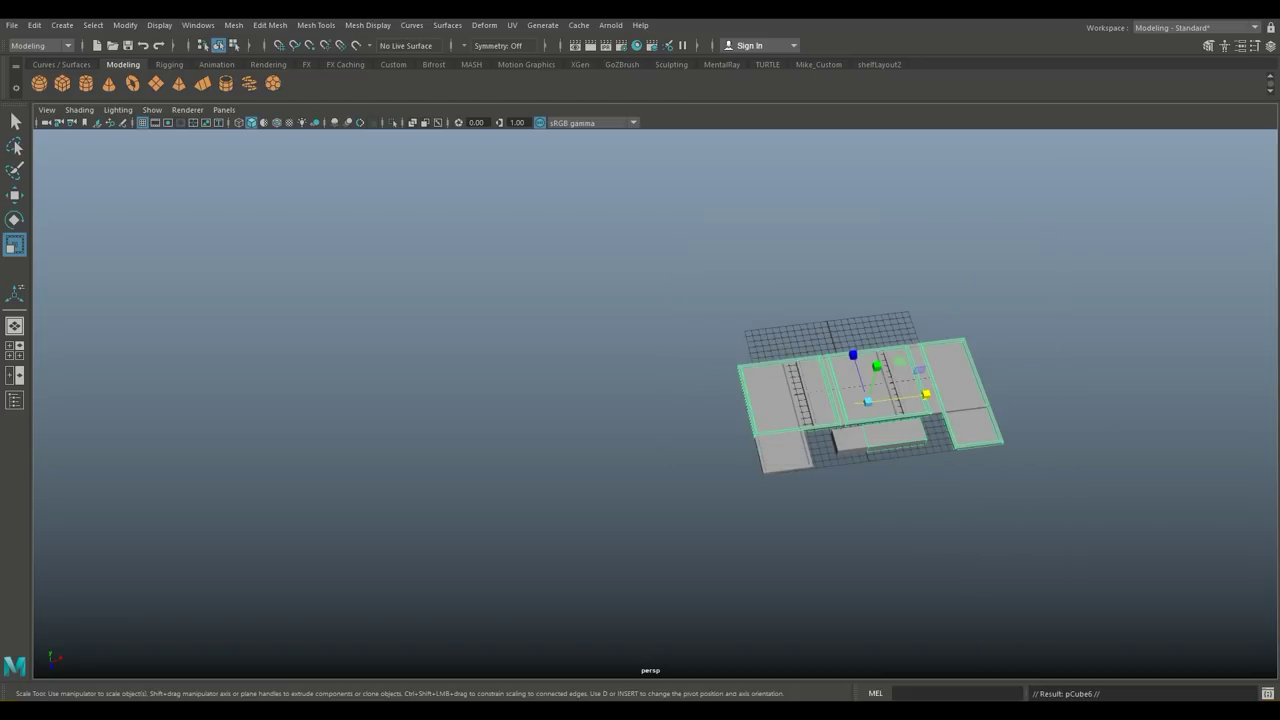
key(w)
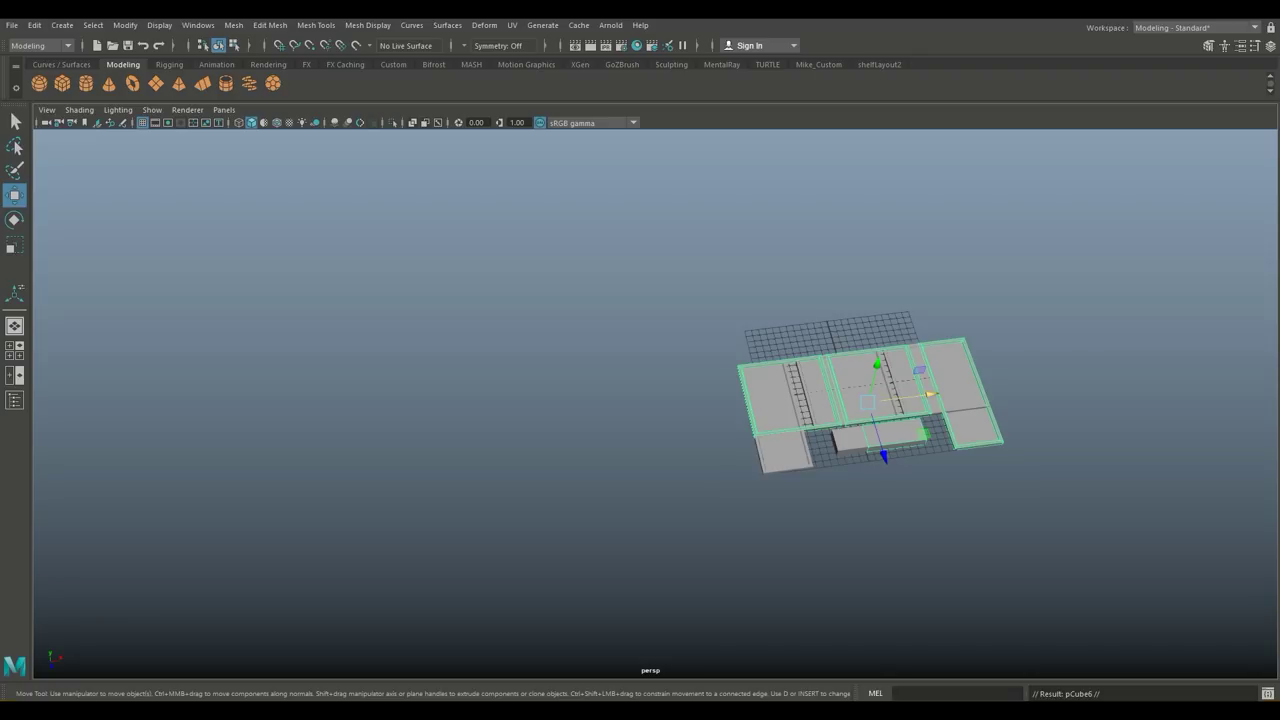
drag(930, 395, 665, 428)
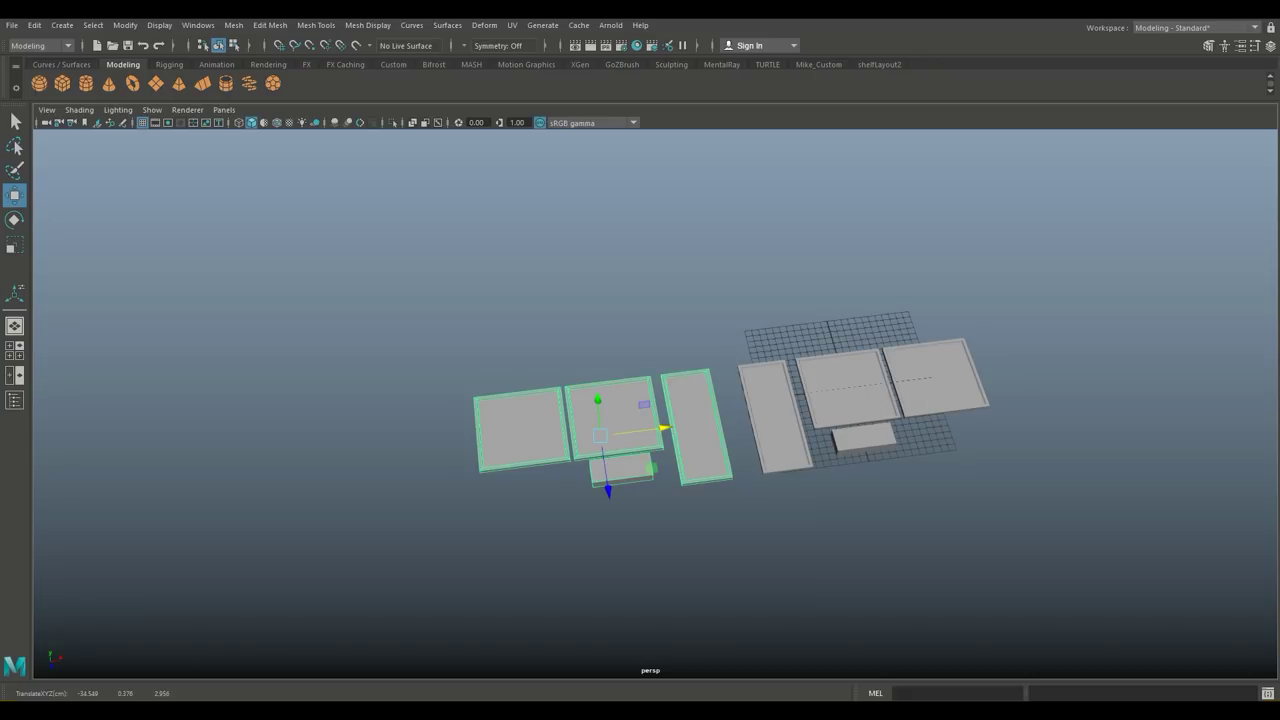
alt+drag(665, 428, 610, 400)
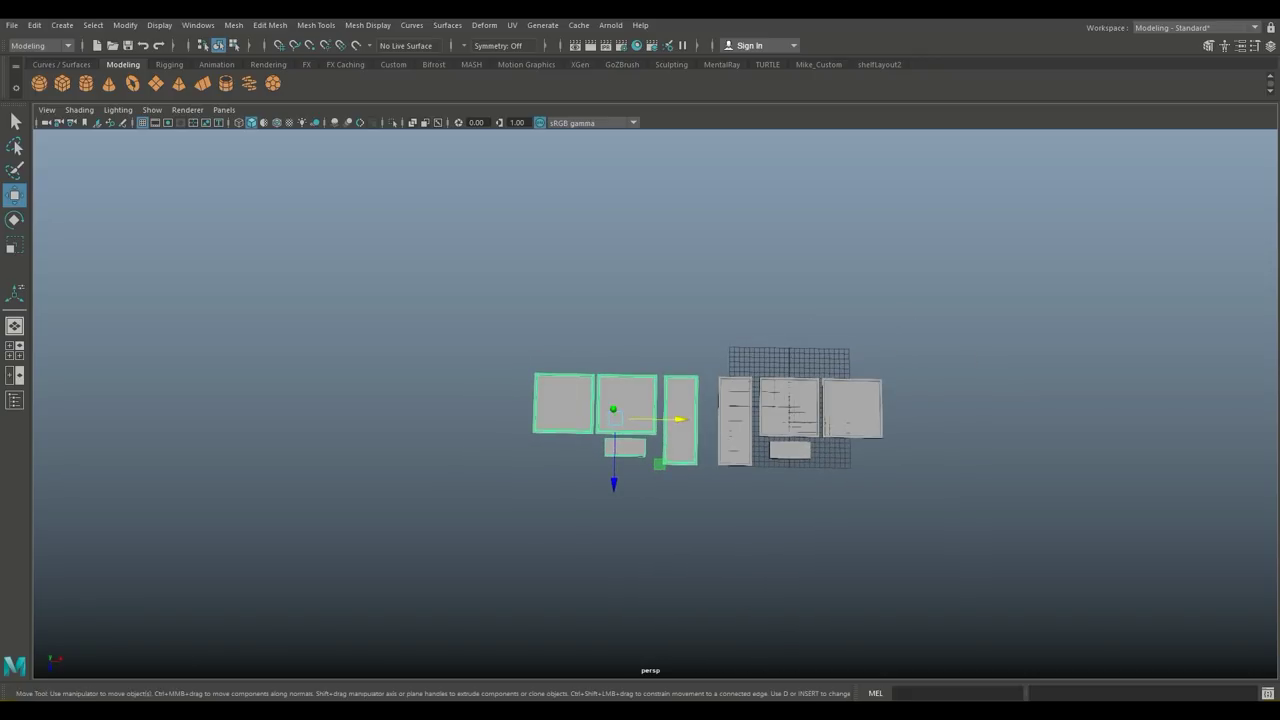
Step: Duplicate the original and mirrored floors together and move the pair far right along X
mouse_move(434, 314)
shift+mouse_down()
mouse_move(943, 566)
mouse_move(908, 476)
shift+mouse_up()
key(ctrl+d)
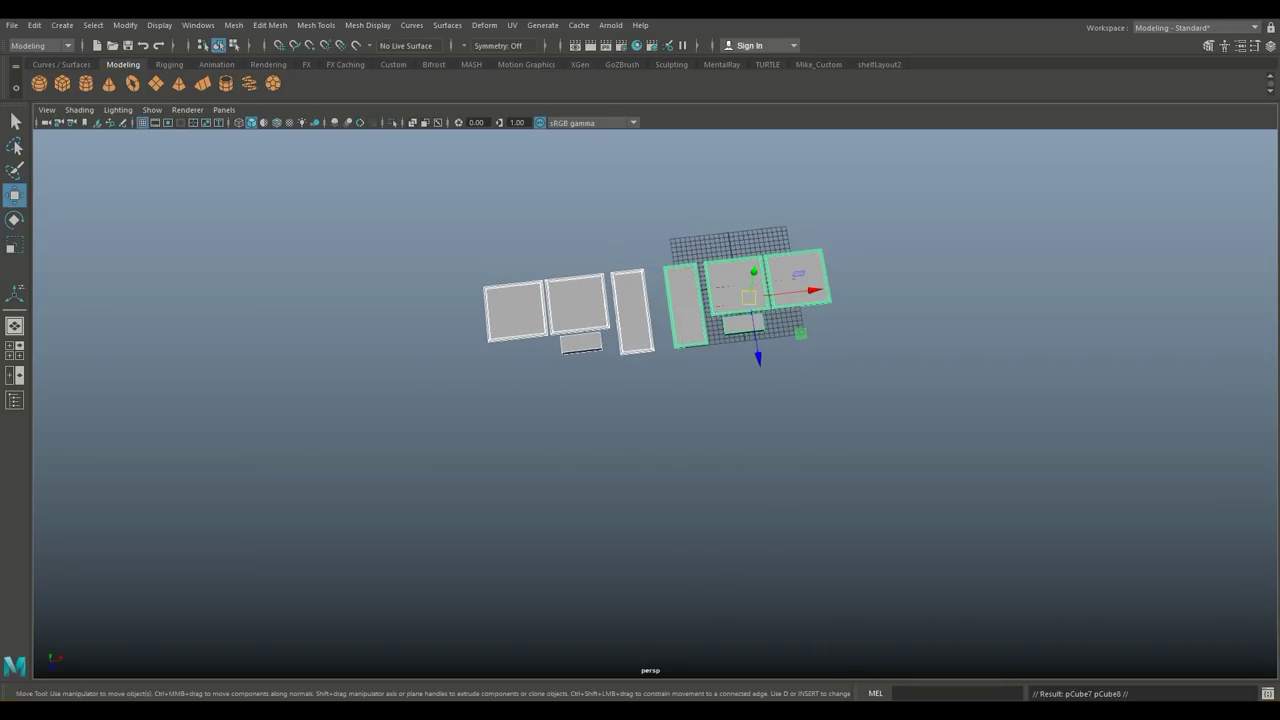
drag(813, 290, 1174, 249)
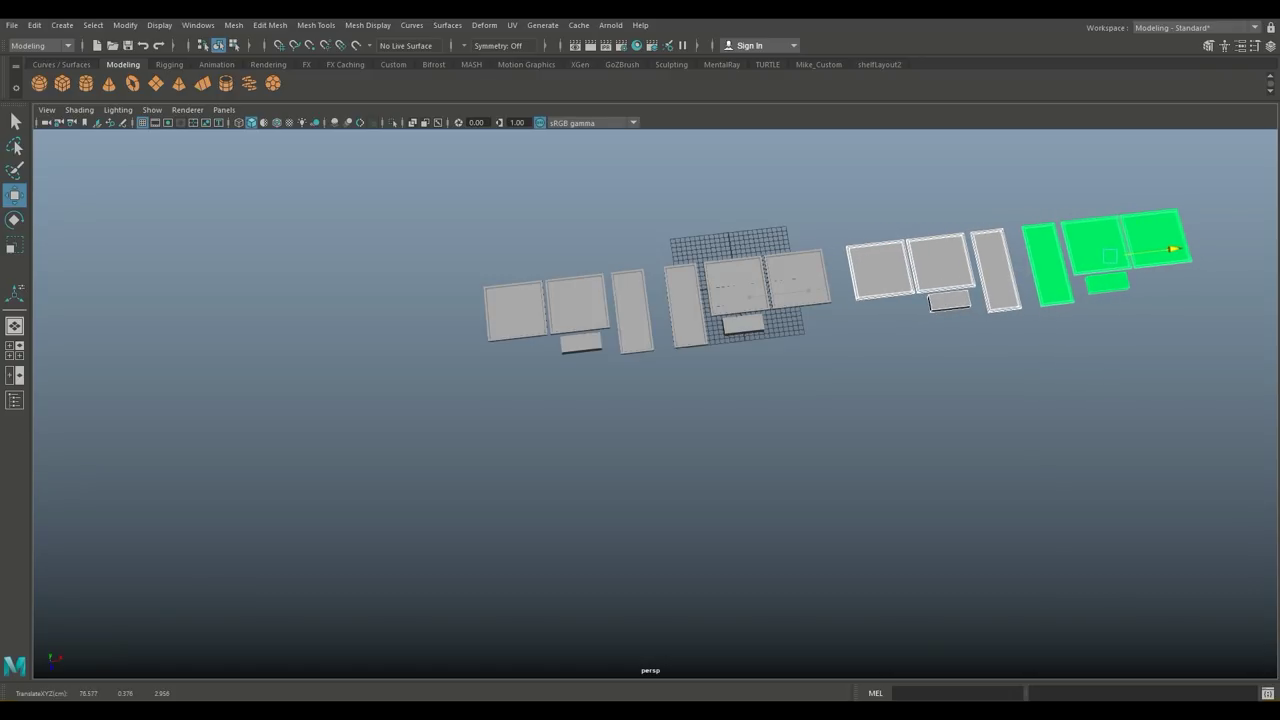
Step: Repeat the offset duplicate twice with Shift+D to extend the floor row
scroll(1174, 249, down, 2)
scroll(1174, 249, down, 2)
scroll(1174, 249, down, 2)
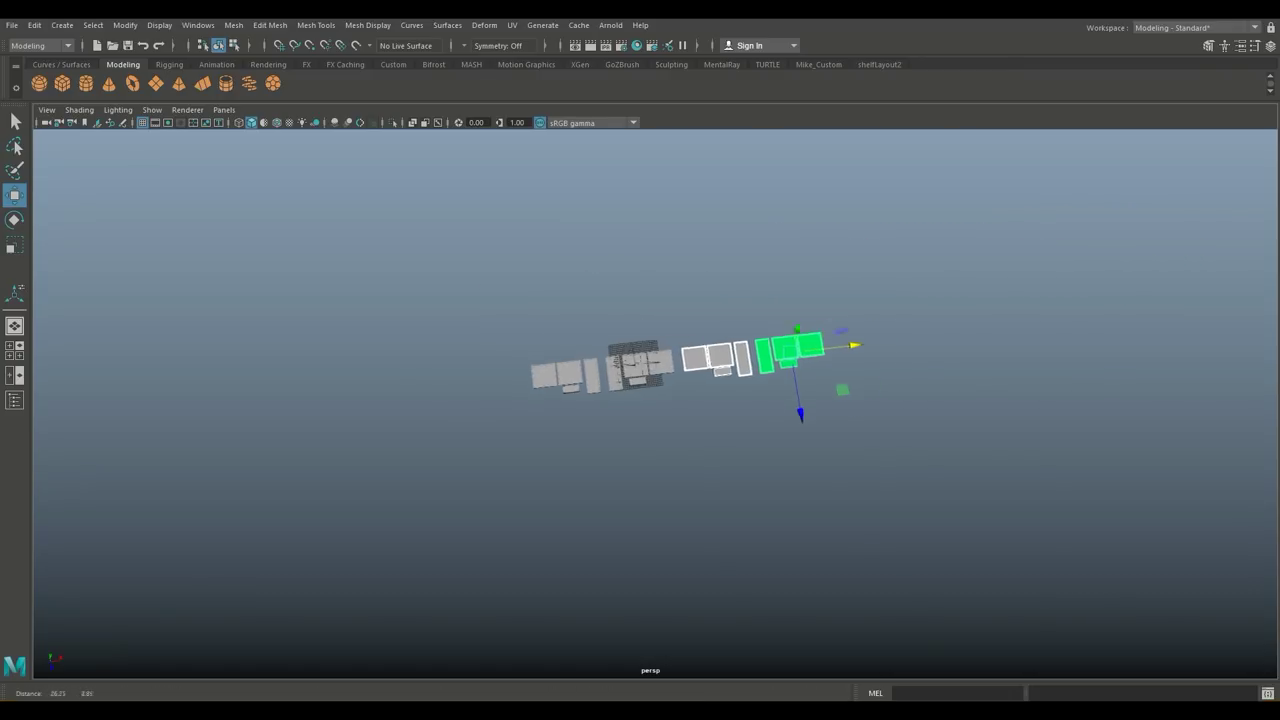
scroll(1174, 249, down, 1)
alt+drag(640, 450, 660, 440)
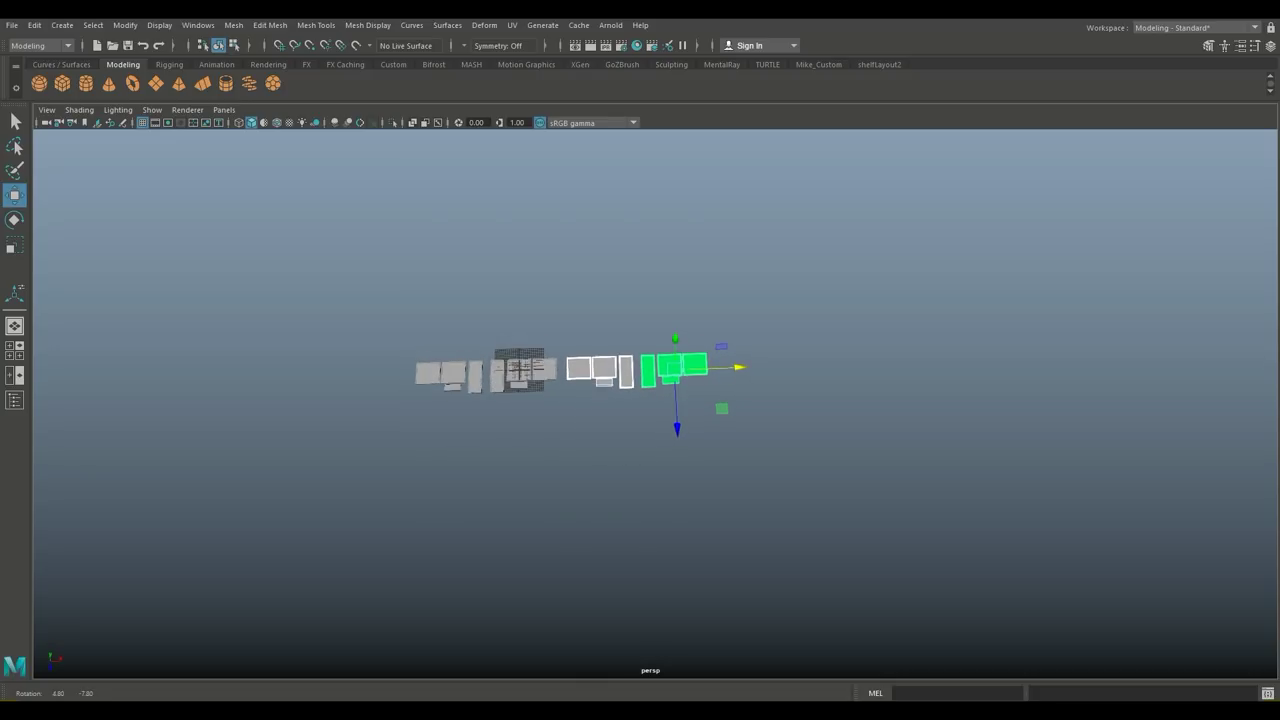
key(shift+d)
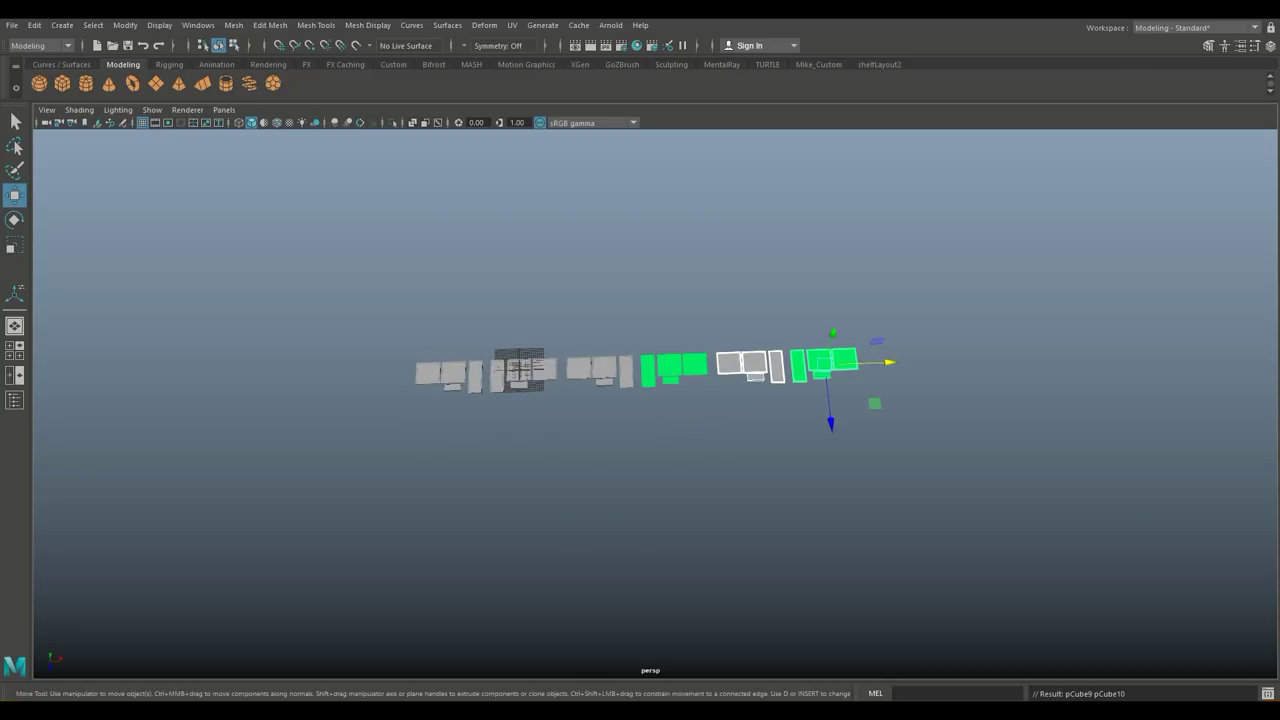
key(shift+d)
key(shift+d)
key(shift+d)
key(shift+d)
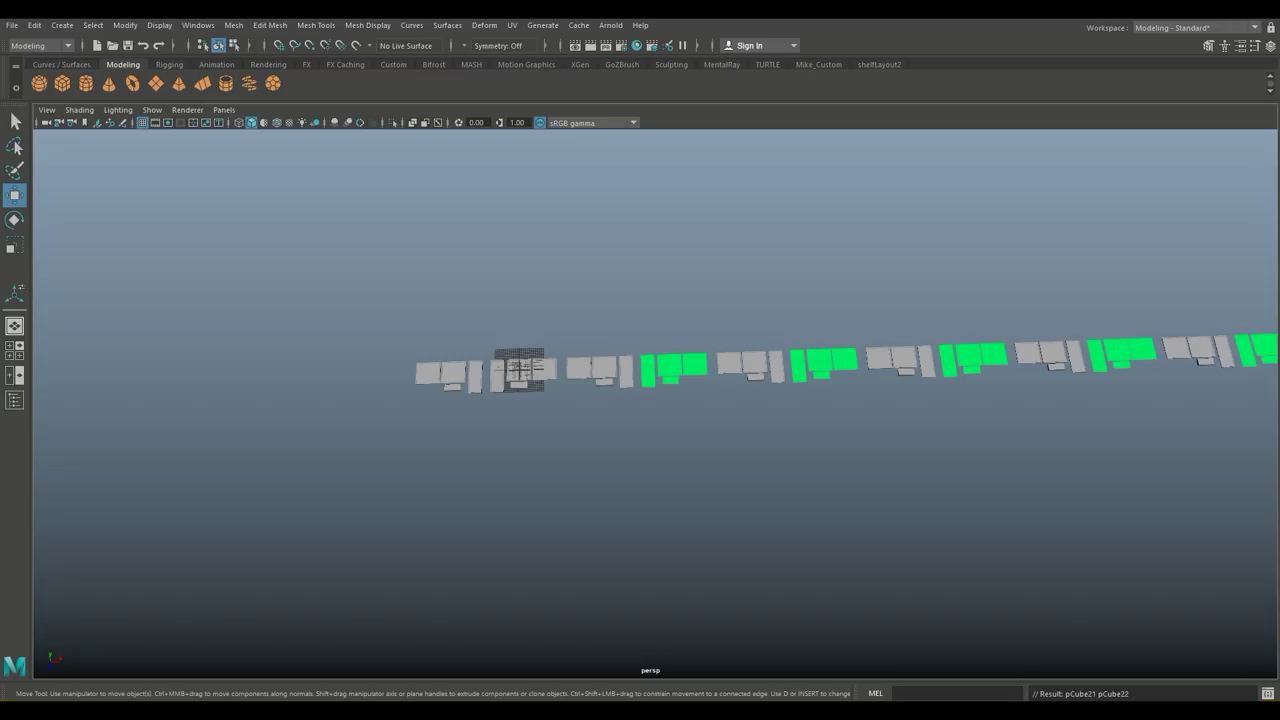
Step: Select the whole row of floors and bring up Assign New Material
scroll(700, 370, down, 2)
scroll(700, 375, down, 2)
scroll(700, 380, down, 3)
mouse_move(432, 307)
mouse_down()
mouse_move(925, 428)
mouse_move(1110, 400)
mouse_up()
right_drag(829, 311, 800, 653)
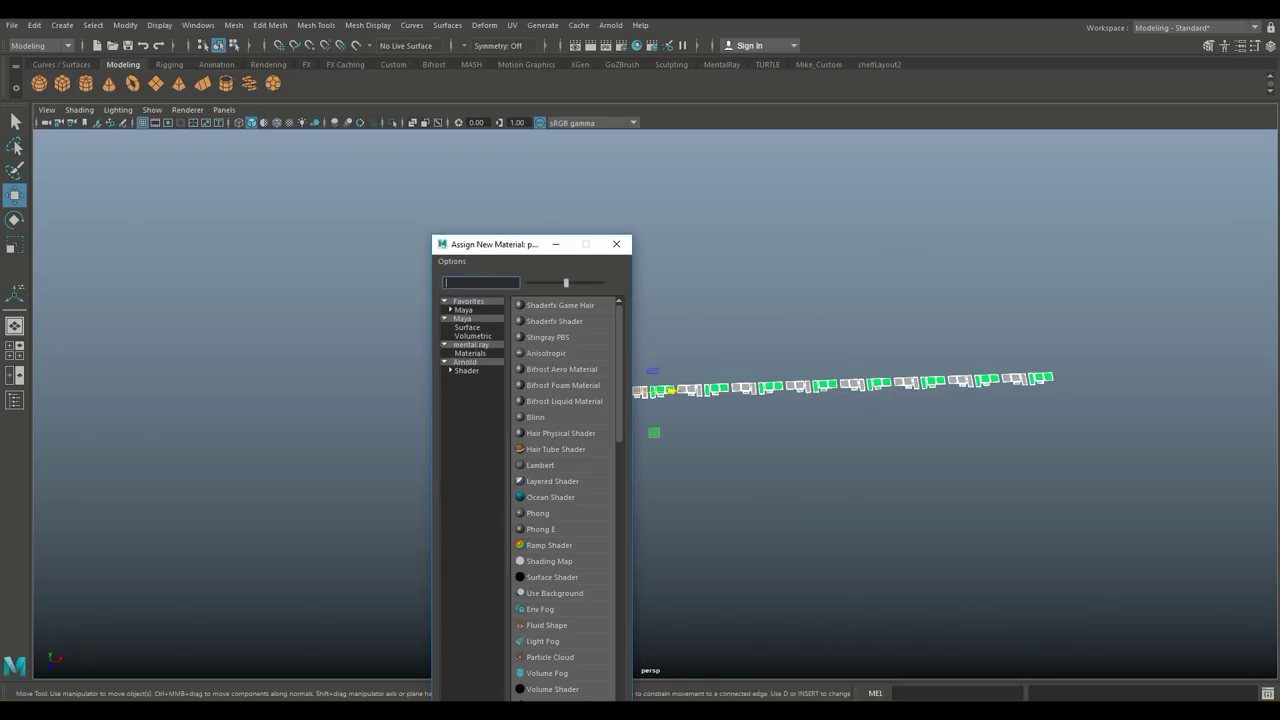
Step: Assign a new Lambert material, lambert2, to the floor row and show its attributes
text(la)
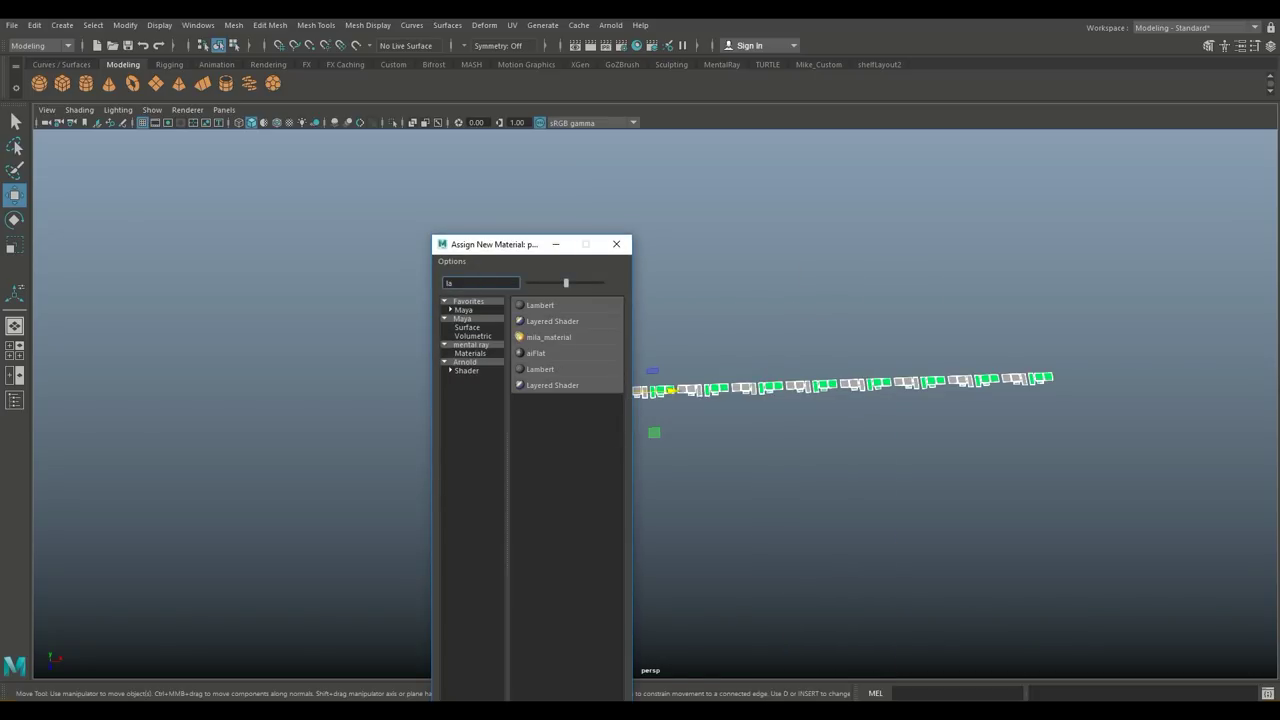
key(Escape)
key(ctrl+a)
scroll(440, 388, up, 3)
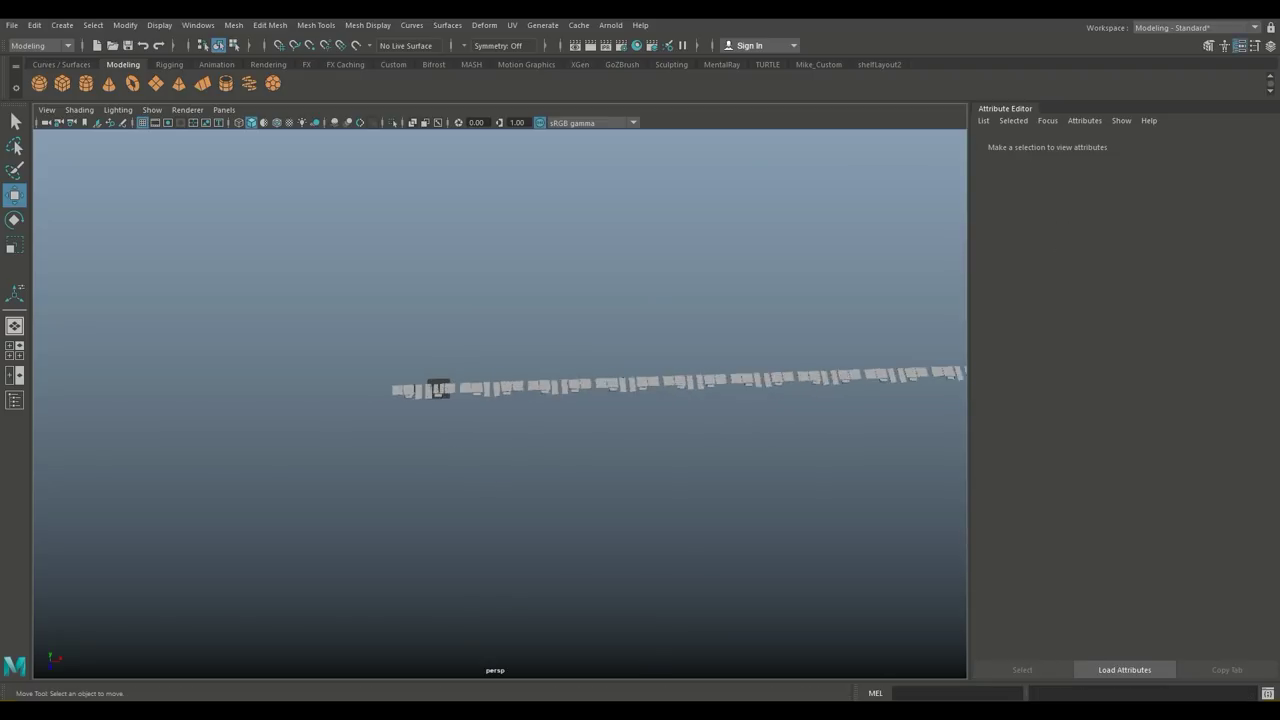
scroll(427, 386, up, 2)
Step: Delete the extra floor piece at the right end of the row
alt+drag(427, 386, 259, 338)
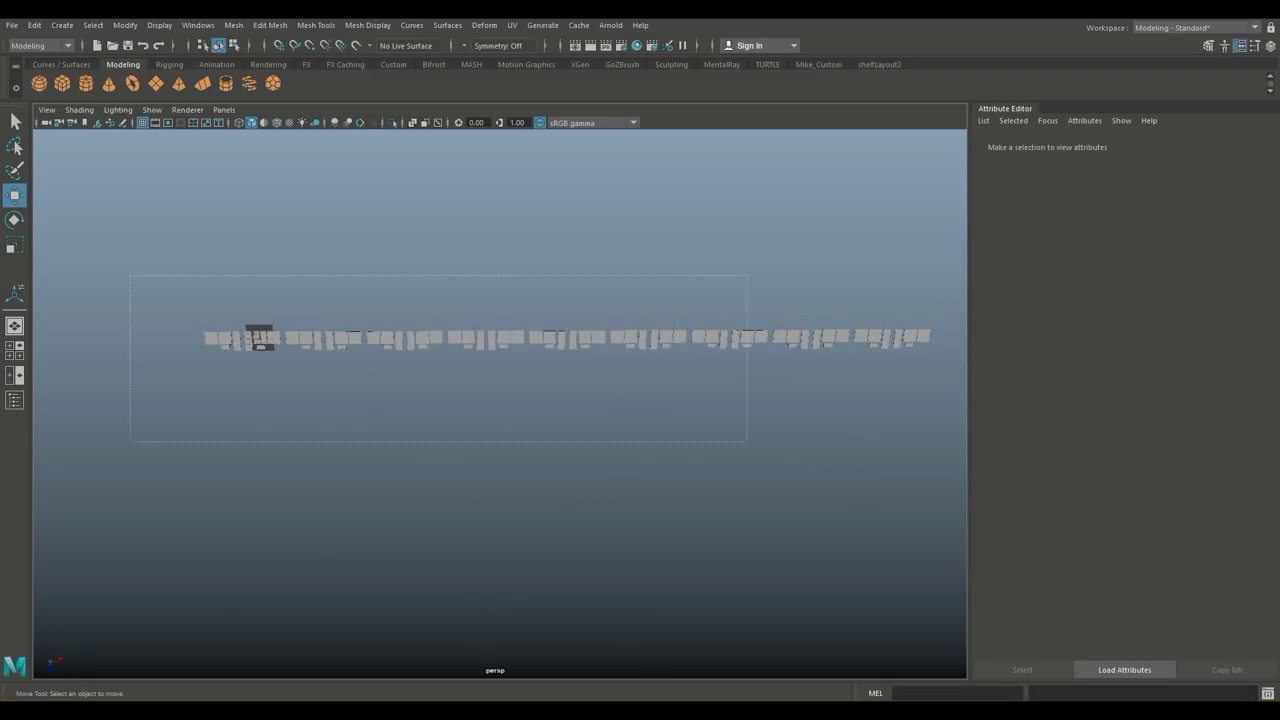
drag(941, 482, 870, 478)
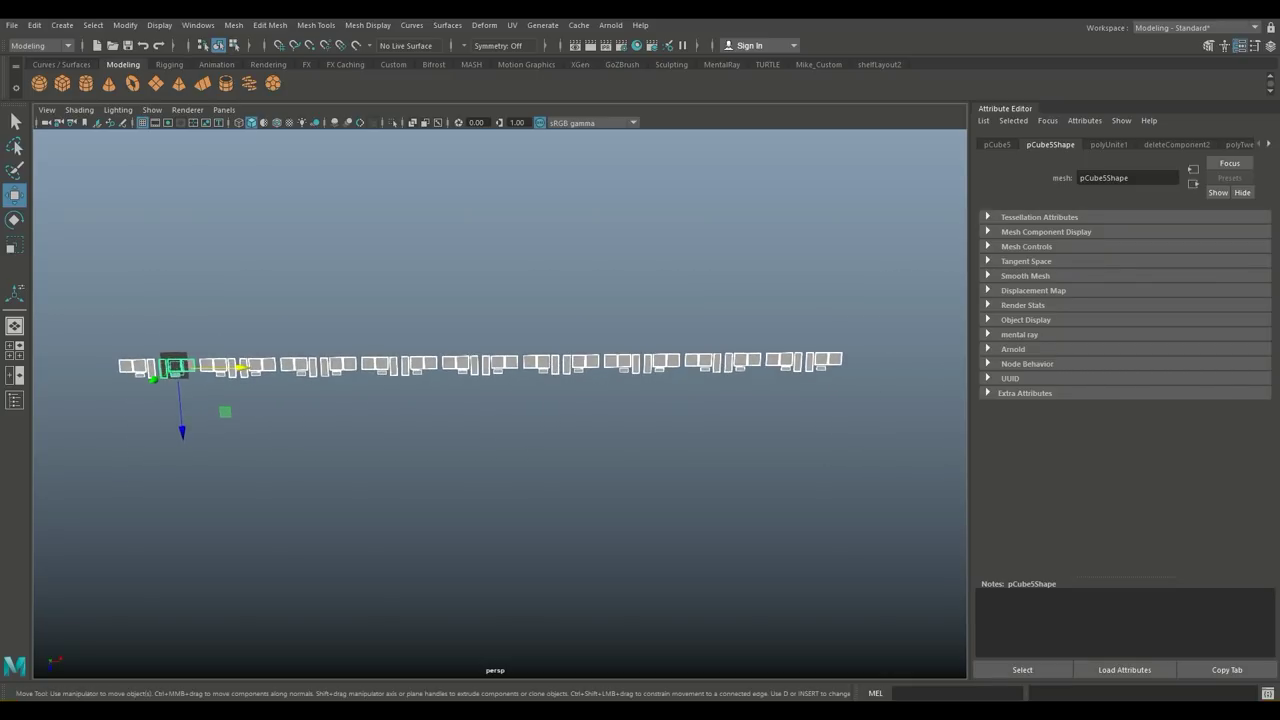
drag(863, 427, 777, 321)
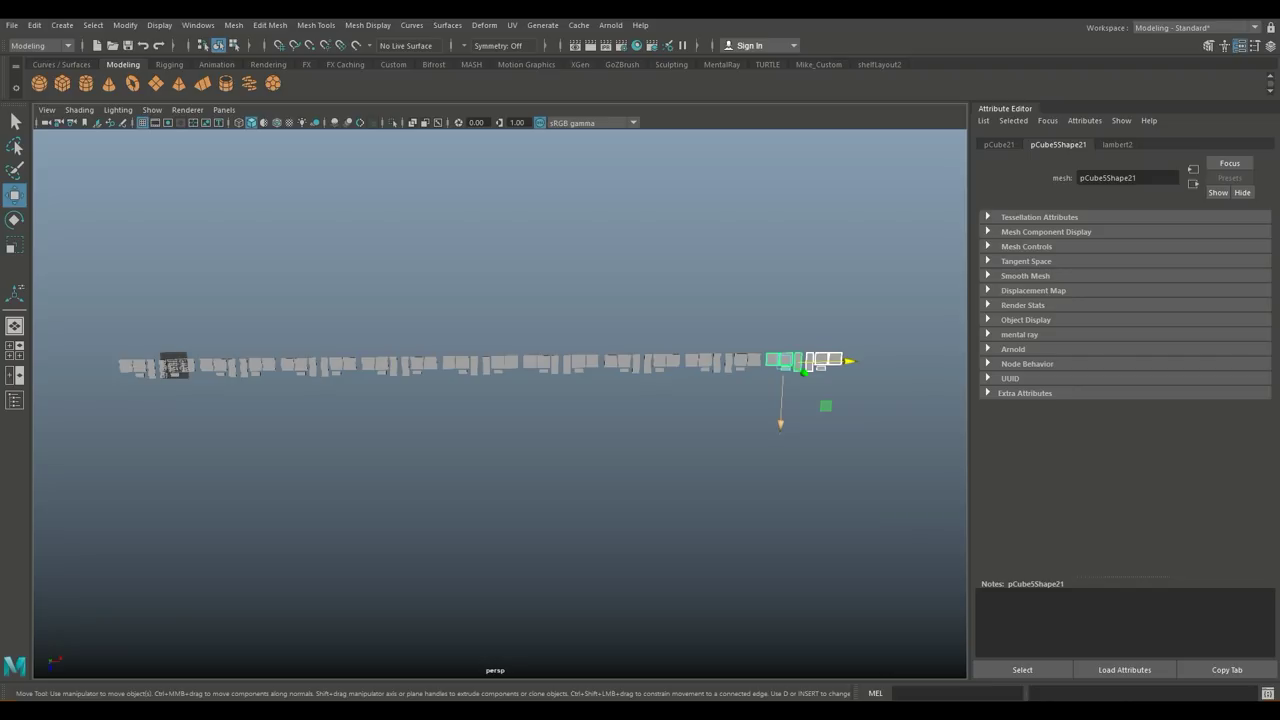
key(Delete)
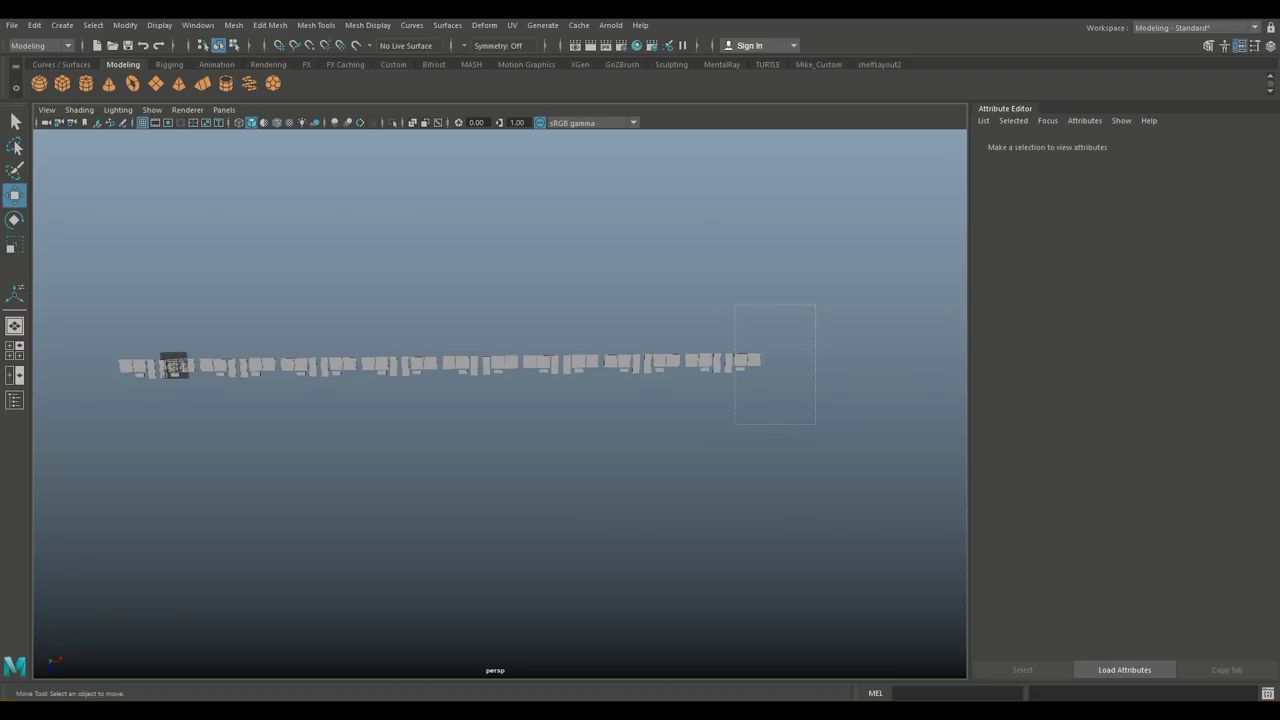
Step: Delete the surplus pieces at the right end of the window row
drag(735, 423, 604, 467)
key(Delete)
scroll(500, 400, up, 3)
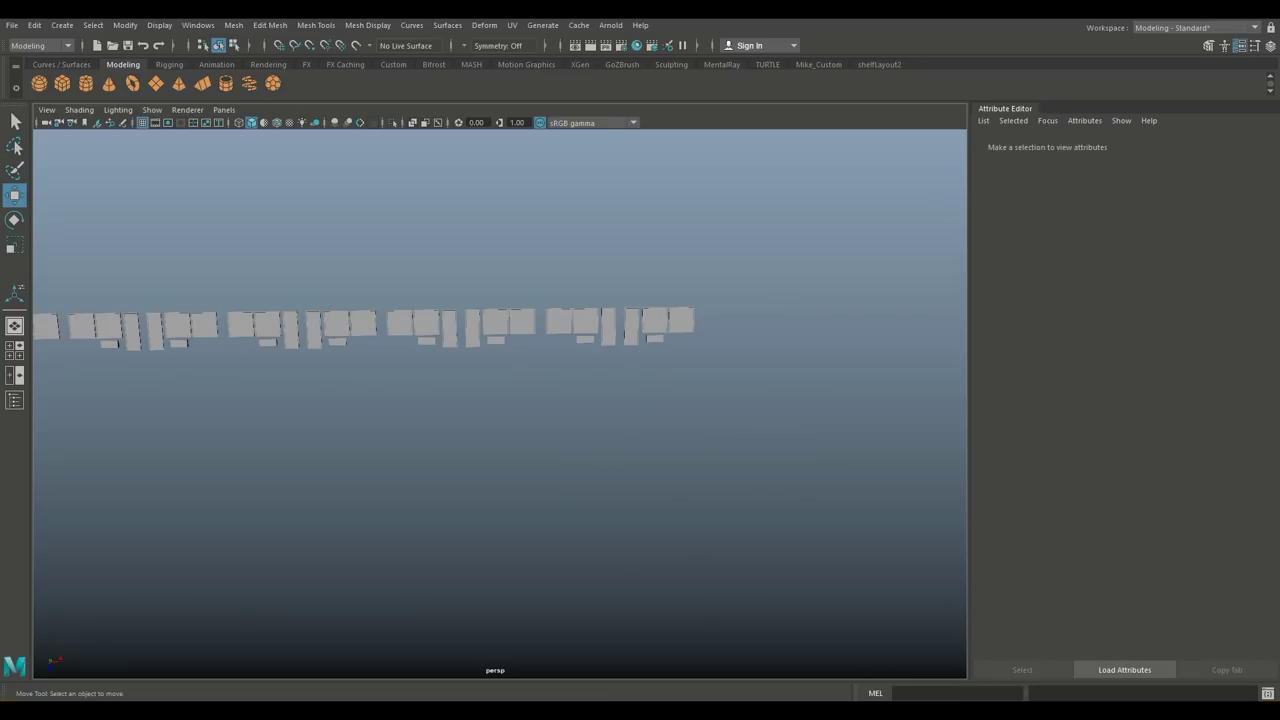
alt+right_drag(220, 366, 285, 330)
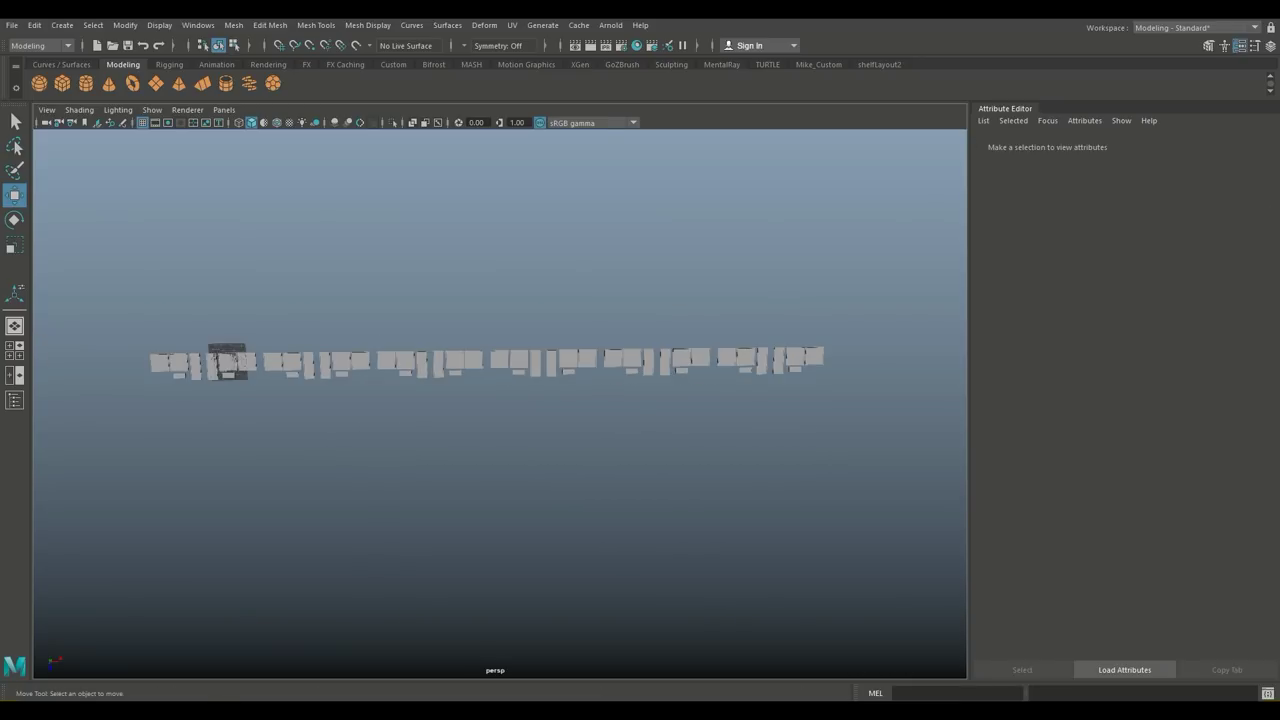
alt+drag(285, 330, 290, 332)
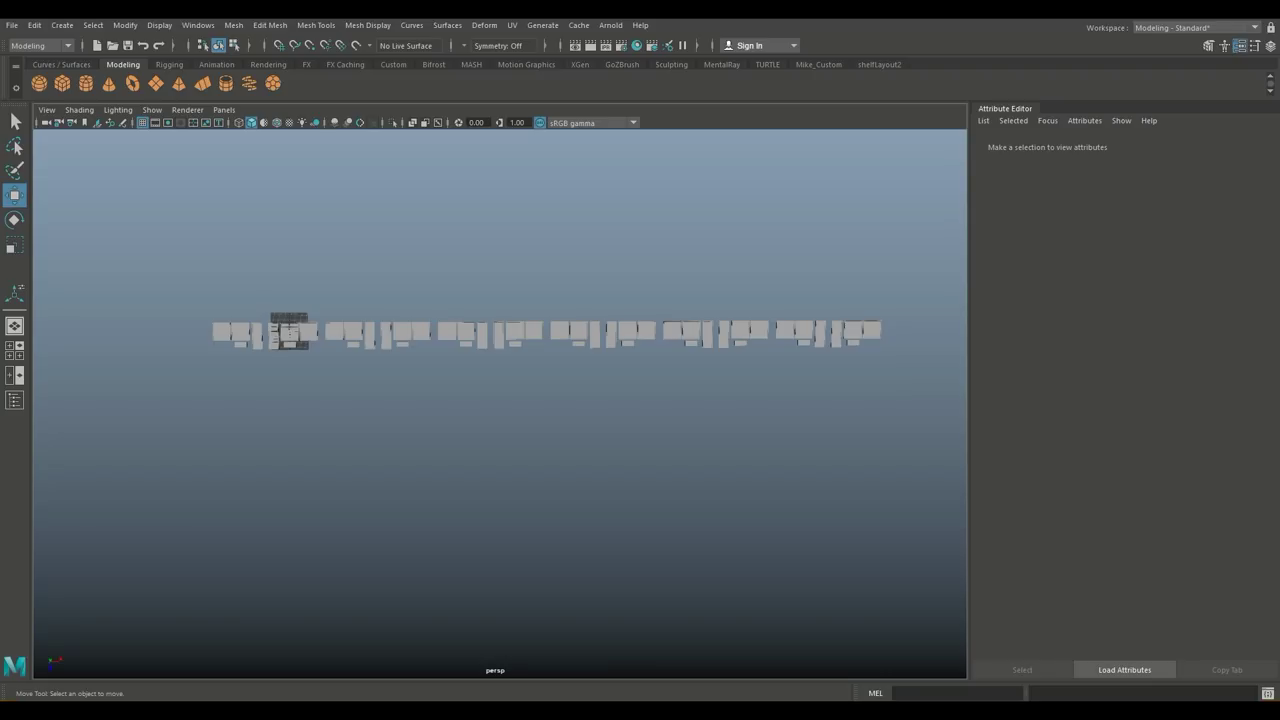
Step: Marquee-select the entire shortened row of window pieces
drag(896, 415, 896, 415)
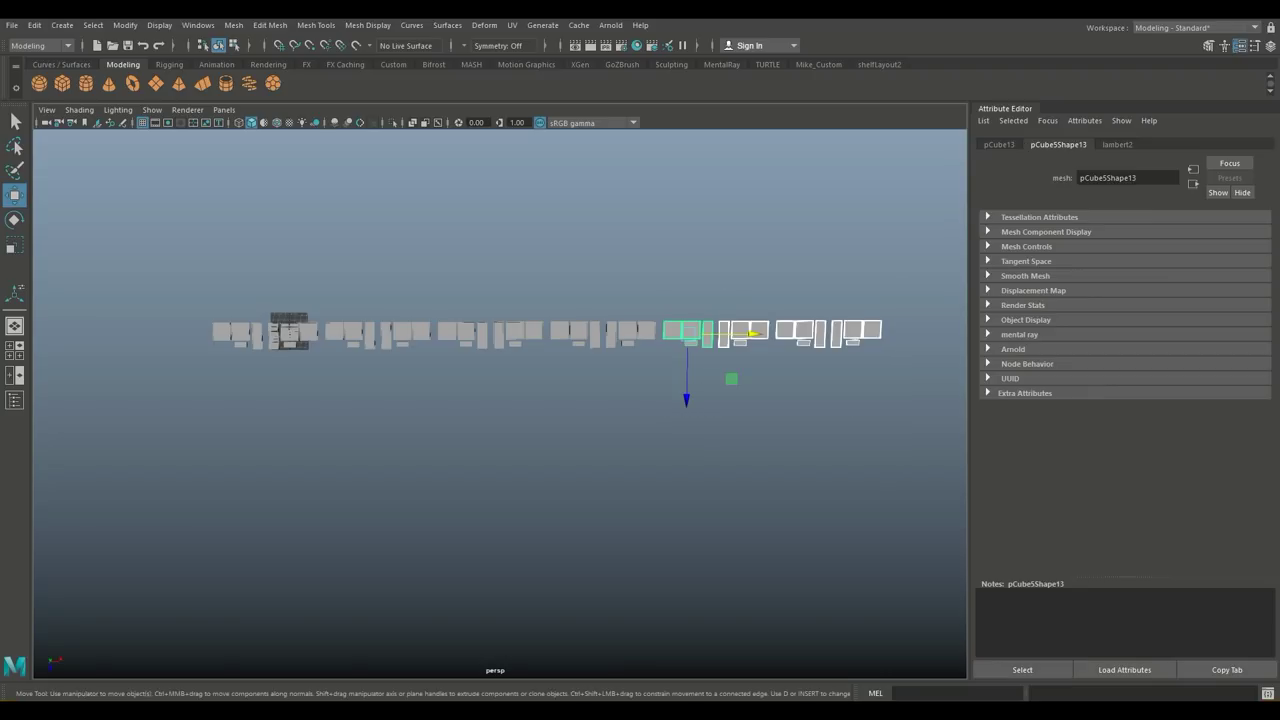
click(896, 415)
scroll(290, 330, up, 2)
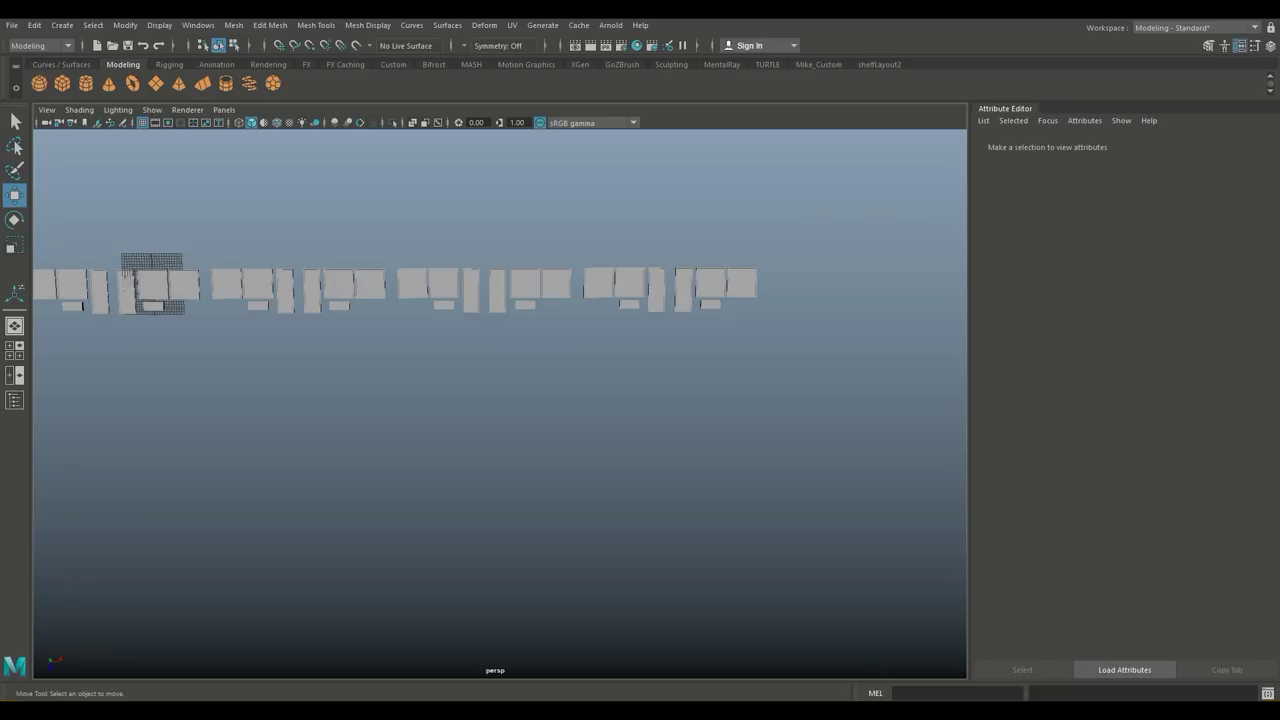
alt+drag(124, 276, 200, 290)
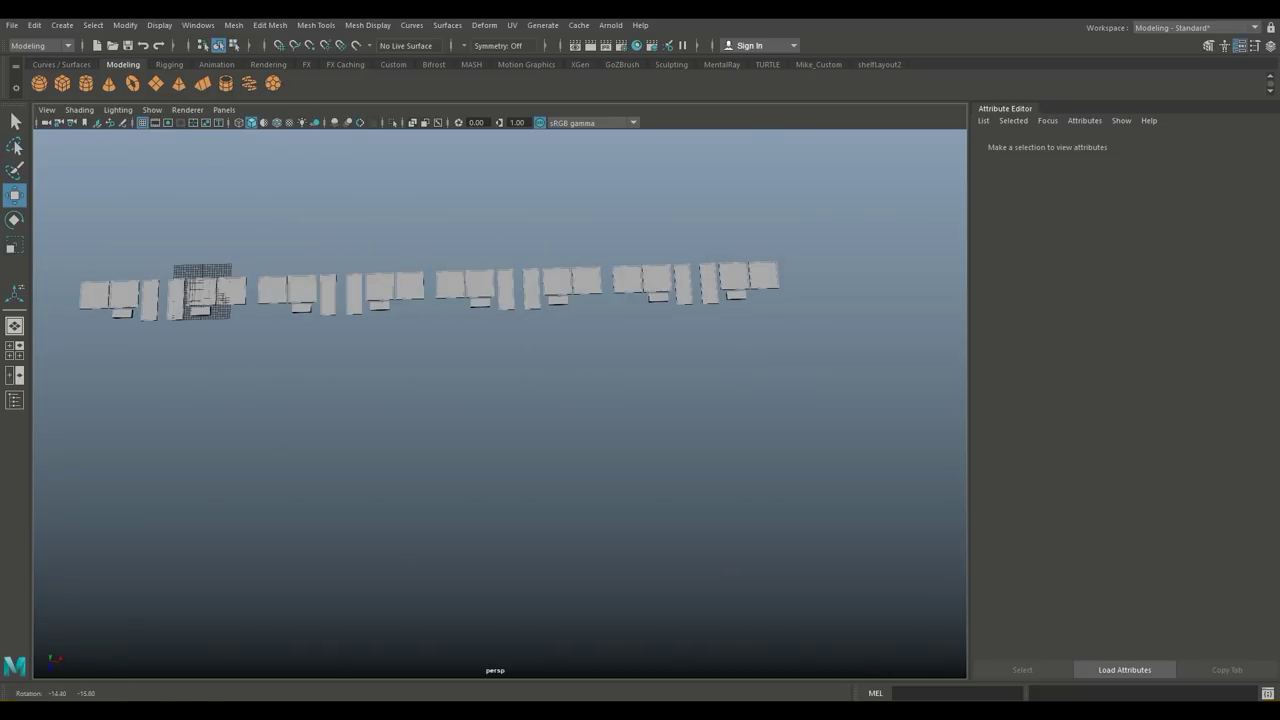
scroll(500, 400, down, 2)
drag(144, 243, 748, 450)
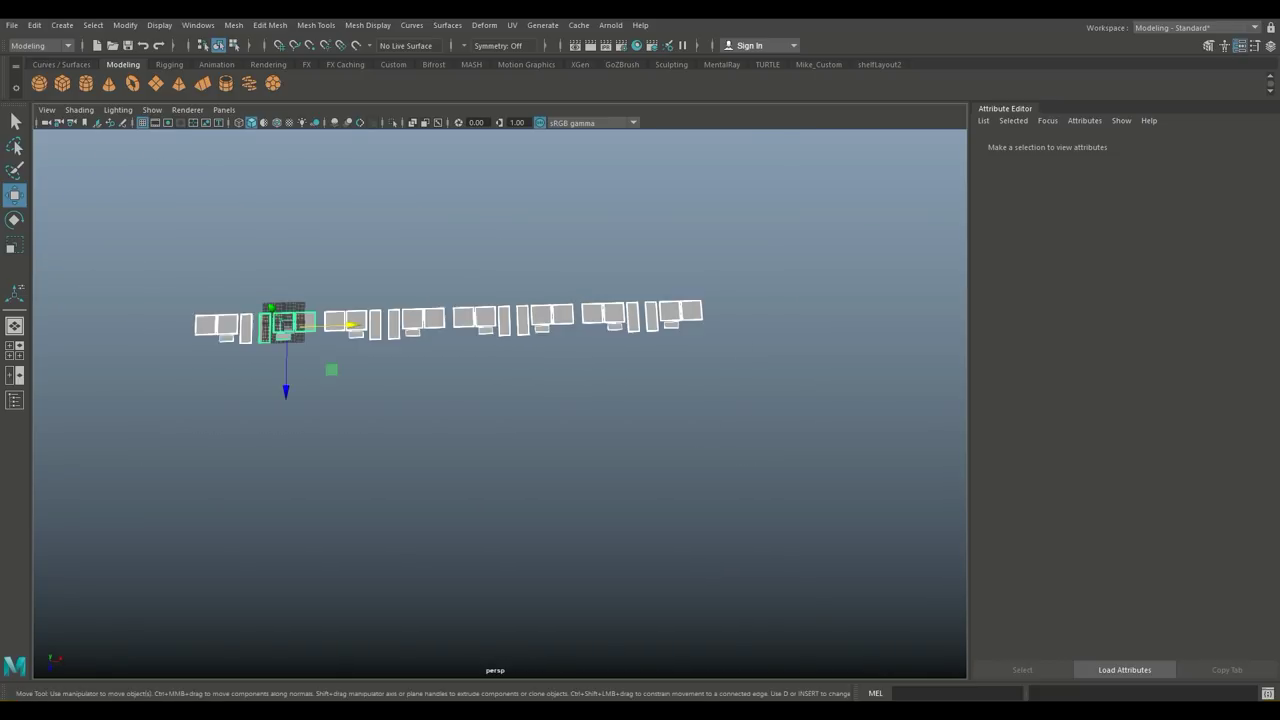
Step: Combine the selected window pieces into one mesh, pCube13, with Mesh > Combine
click(233, 25)
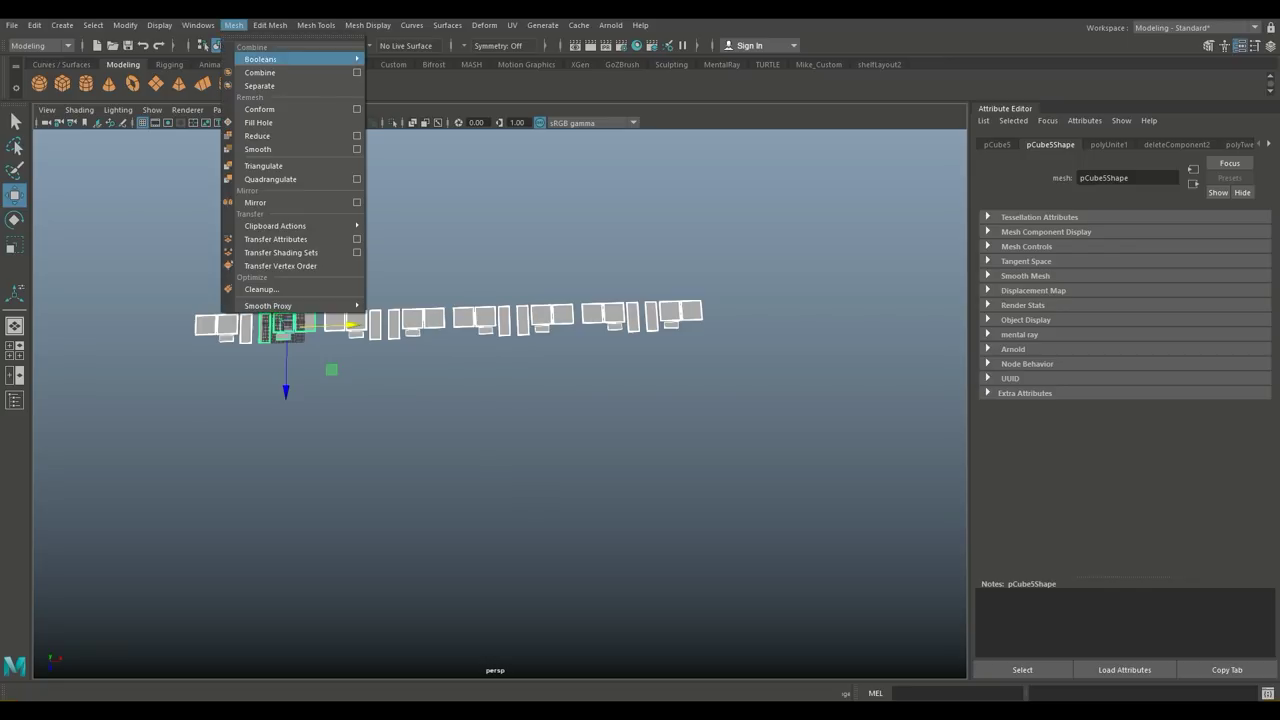
click(262, 72)
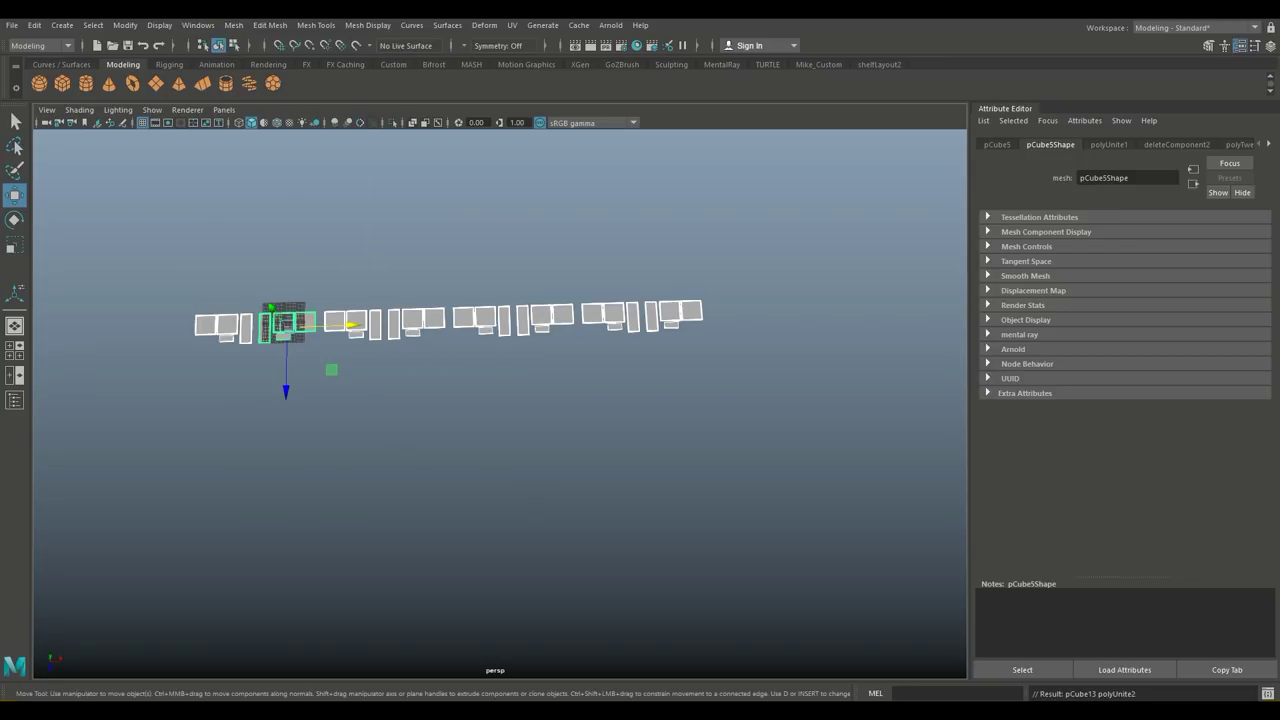
alt+drag(600, 450, 540, 500)
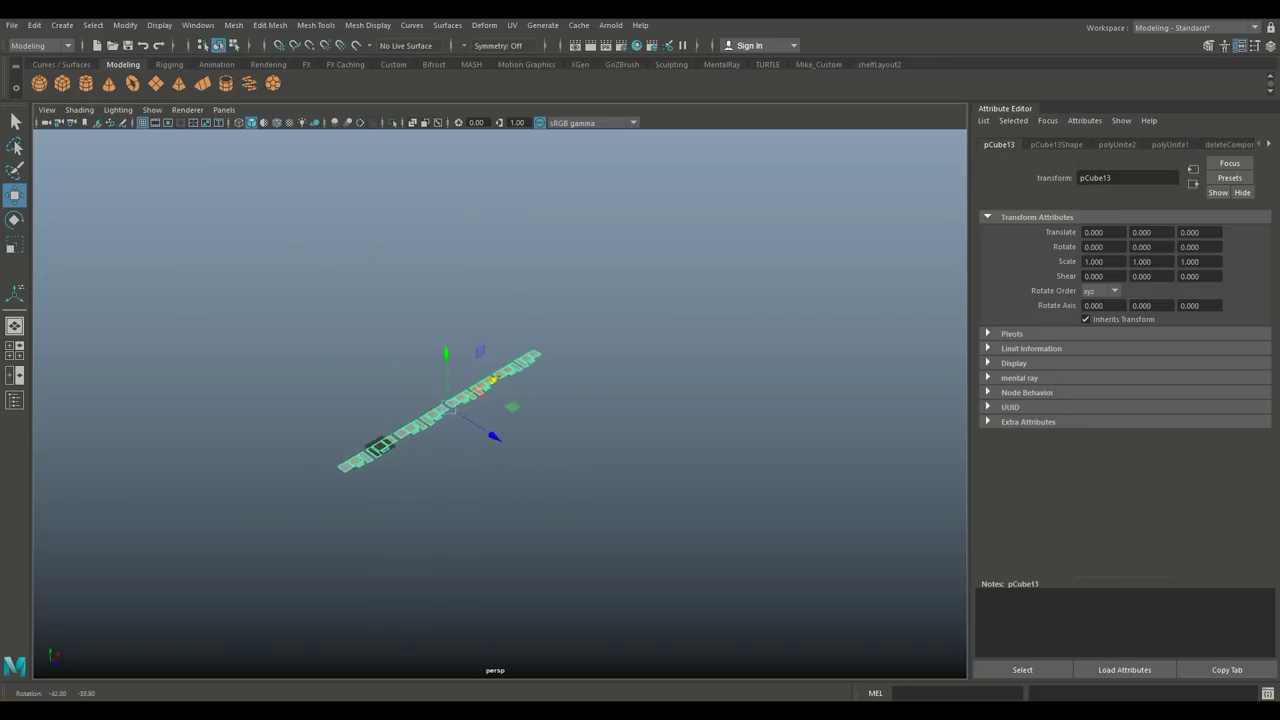
Step: Rotate the combined strip 90° on X so it stands upright, then deselect it
key(e)
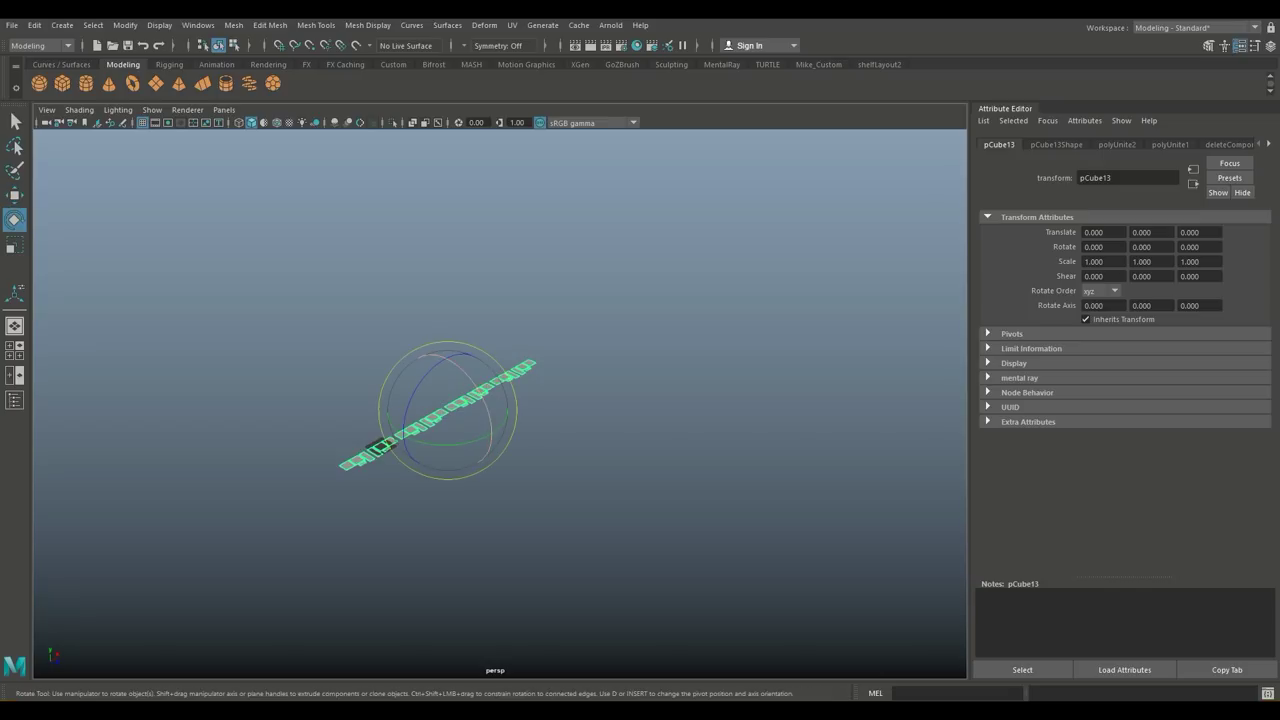
drag(455, 352, 487, 455)
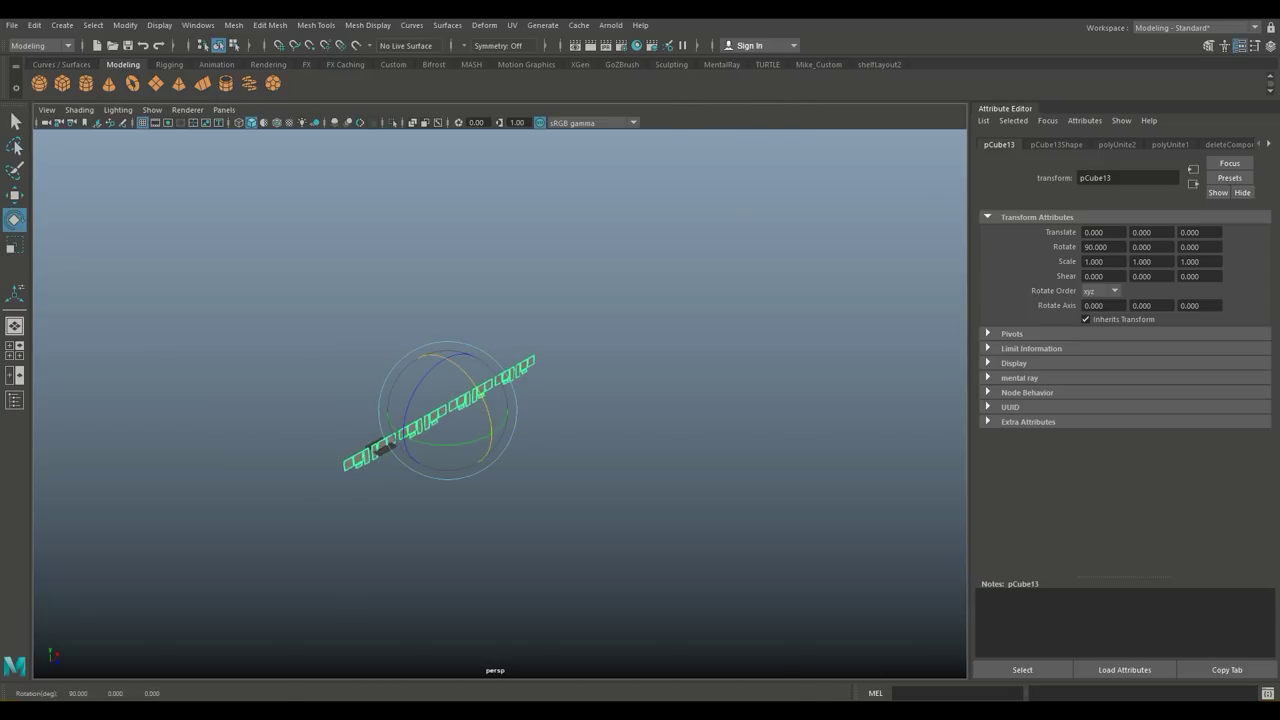
scroll(450, 410, up, 3)
alt+drag(480, 420, 600, 400)
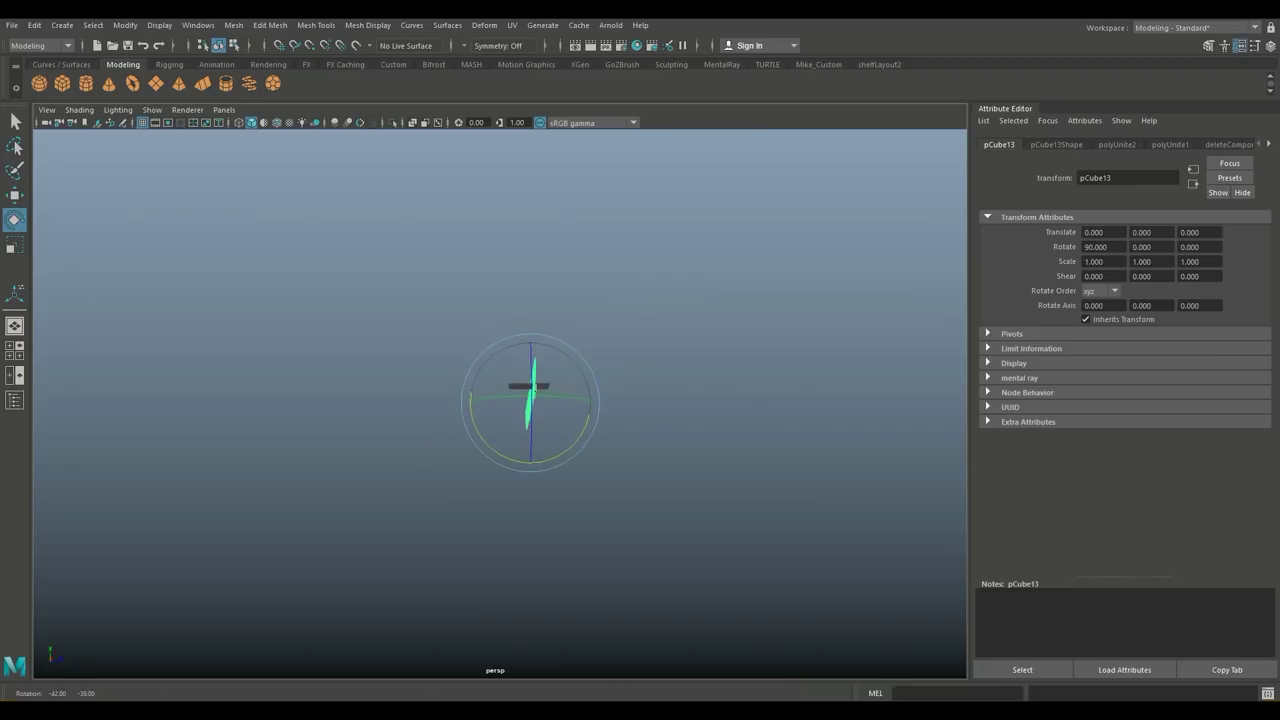
click(490, 540)
scroll(700, 400, down, 2)
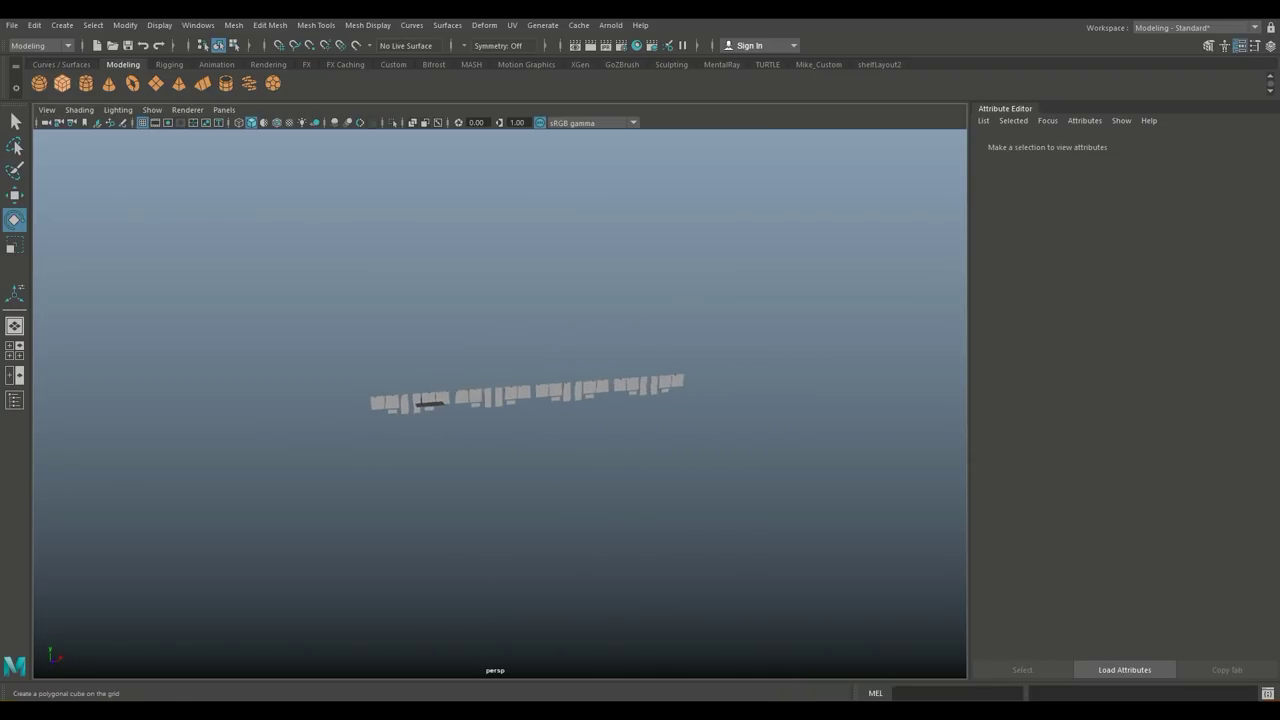
Step: Scale the small black cube into a long bar of 387.506 × 35.784 × 35.784
click(430, 403)
scroll(500, 400, up, 3)
key(r)
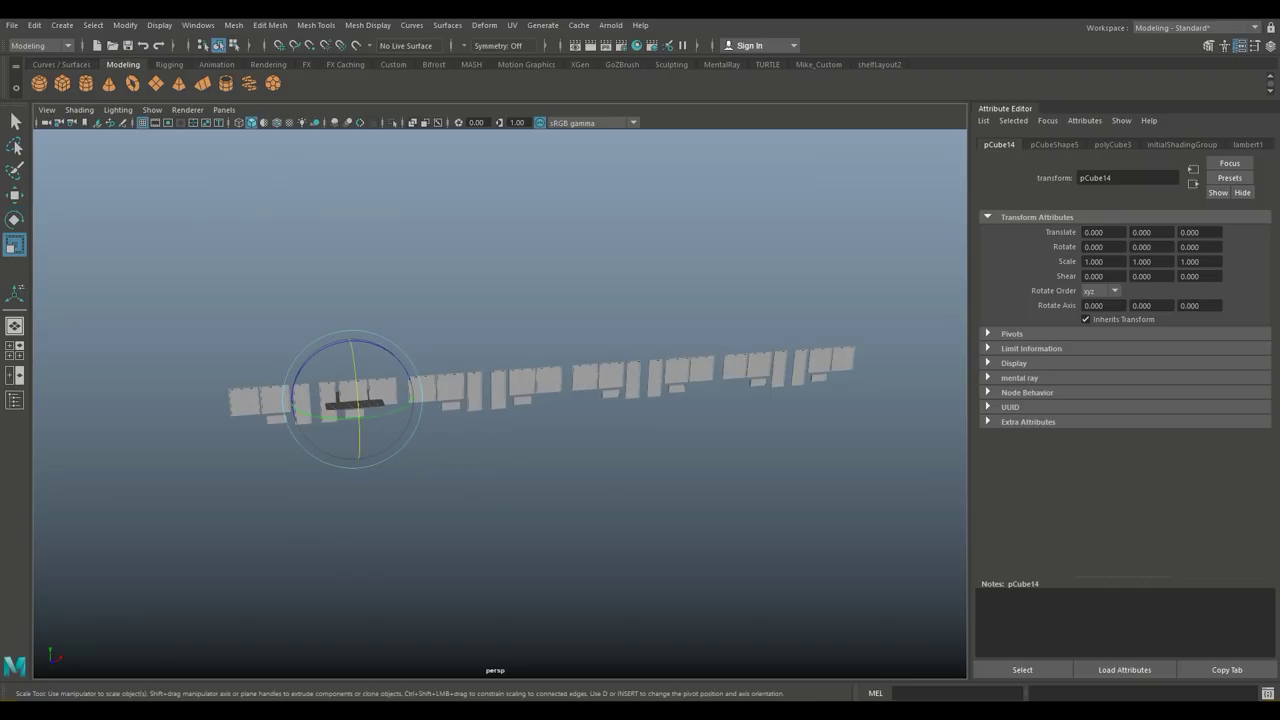
drag(353, 399, 917, 357)
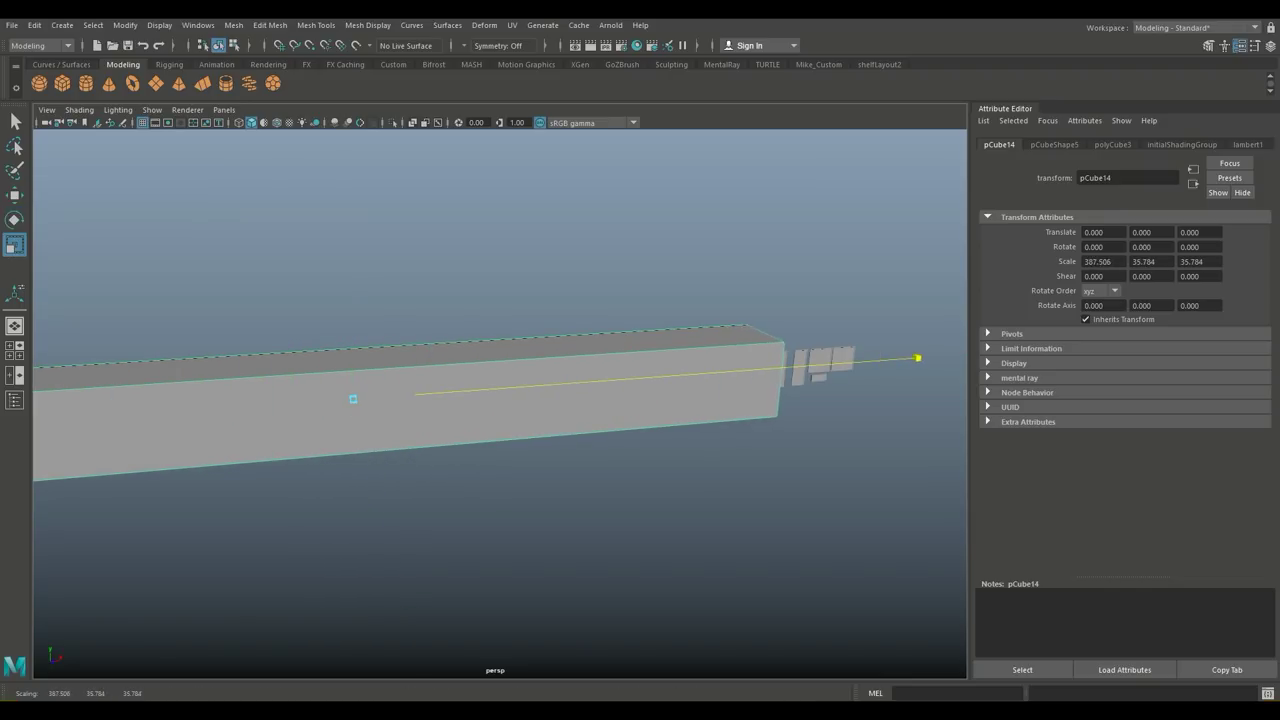
Step: In a wireframe top view, move the bar along Z toward the window row
click(14, 350)
key(space)
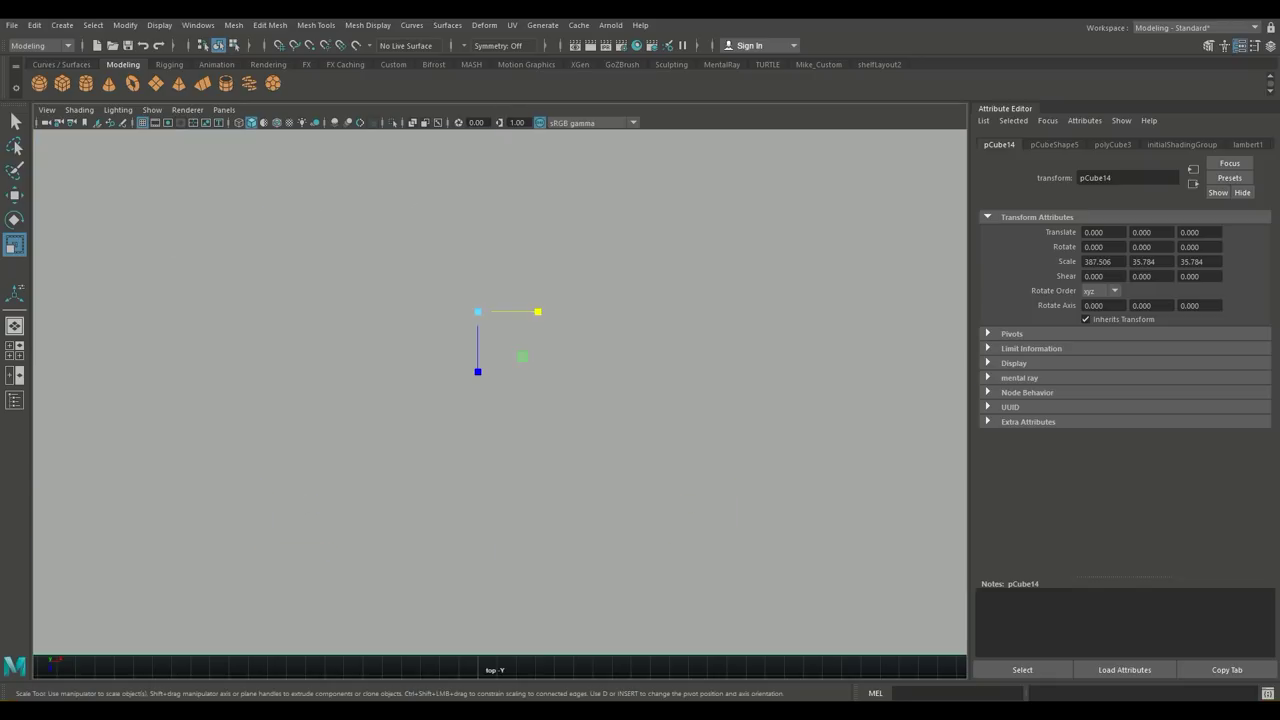
key(f)
key(4)
scroll(500, 410, down, 2)
mouse_move(500, 410)
alt+middle_down()
mouse_move(460, 310)
mouse_move(532, 511)
alt+middle_up()
scroll(500, 410, up, 3)
scroll(500, 410, up, 5)
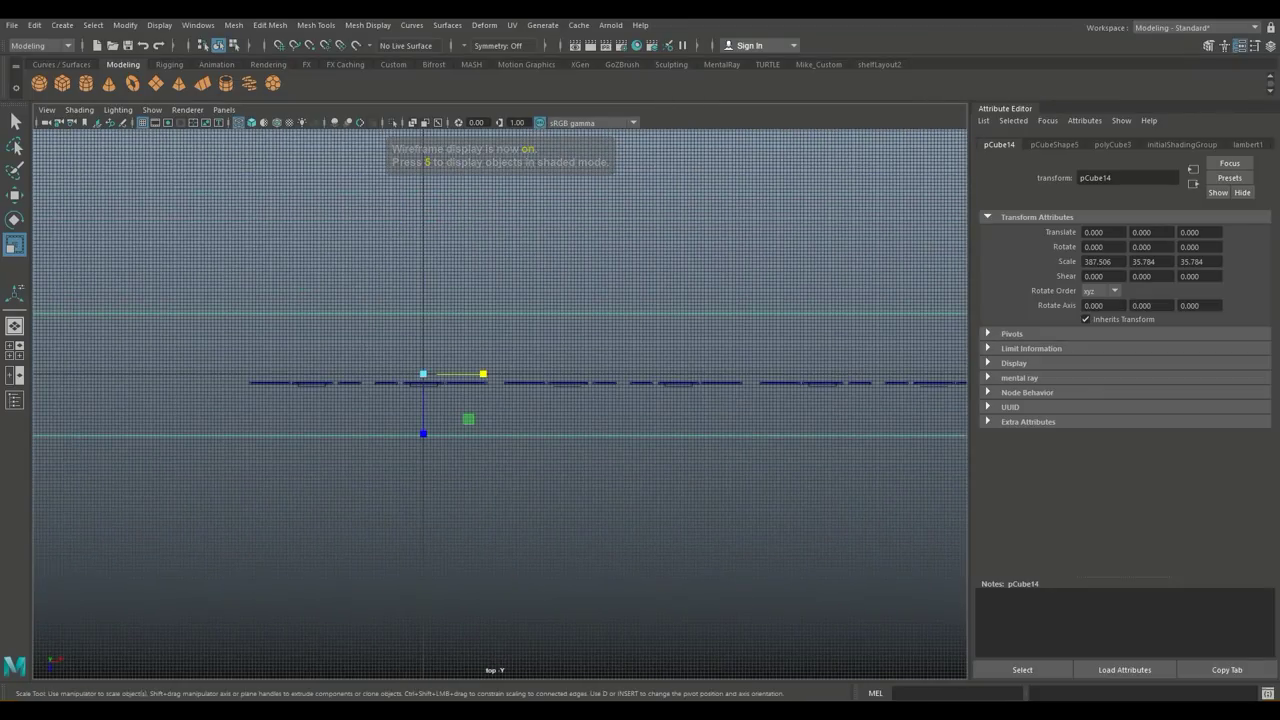
key(w)
drag(423, 436, 423, 386)
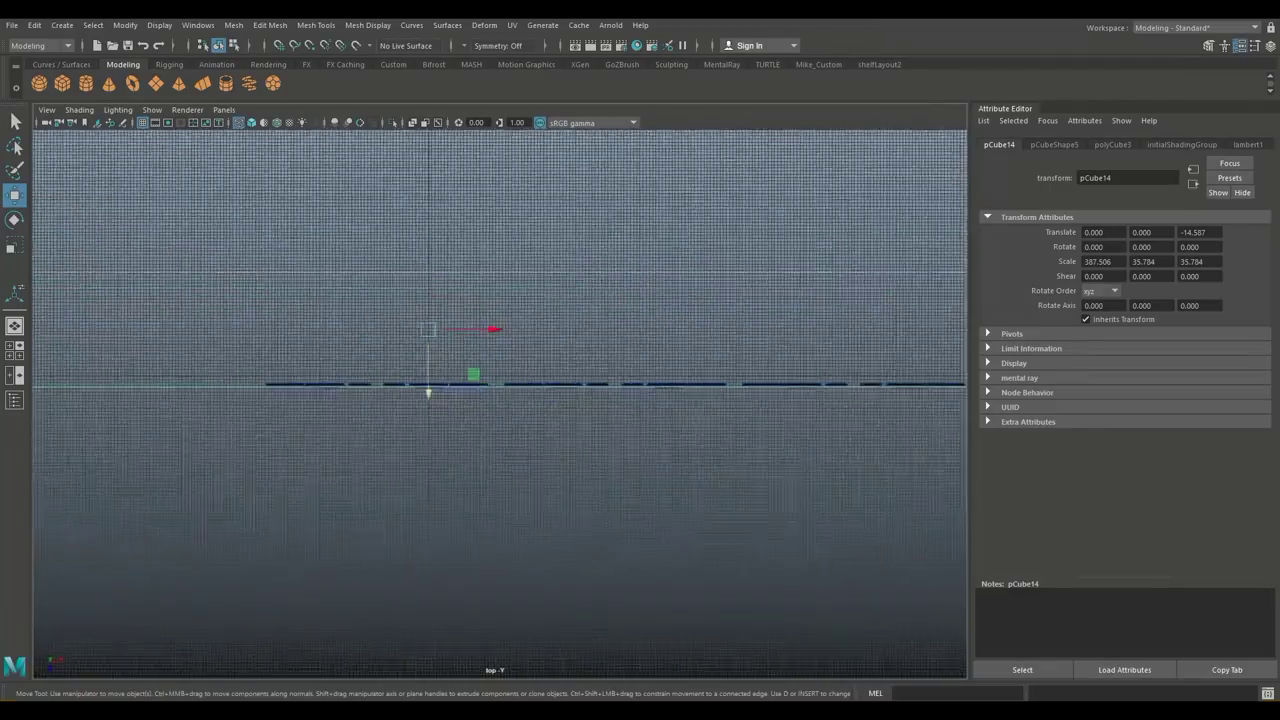
Step: Fine-tune the bar's position to Z -15.424
scroll(423, 386, up, 3)
scroll(423, 386, up, 2)
drag(286, 245, 286, 238)
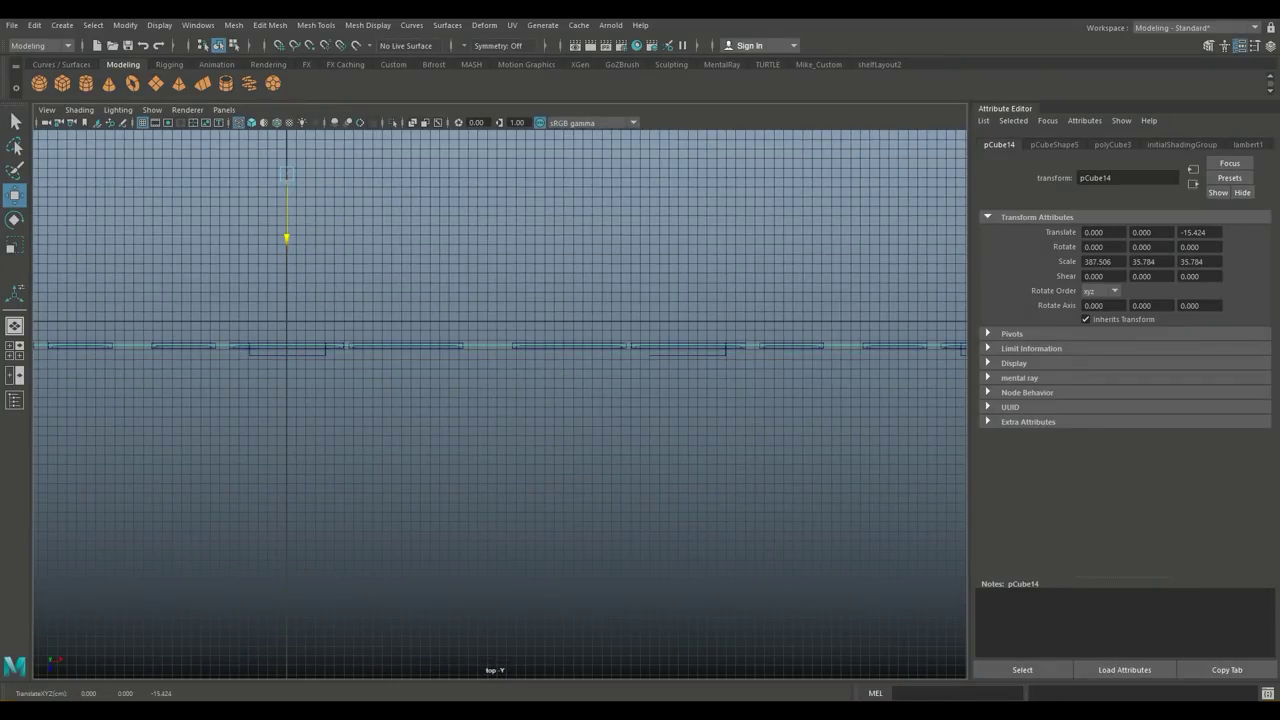
scroll(500, 400, down, 2)
scroll(500, 400, down, 2)
scroll(500, 400, down, 2)
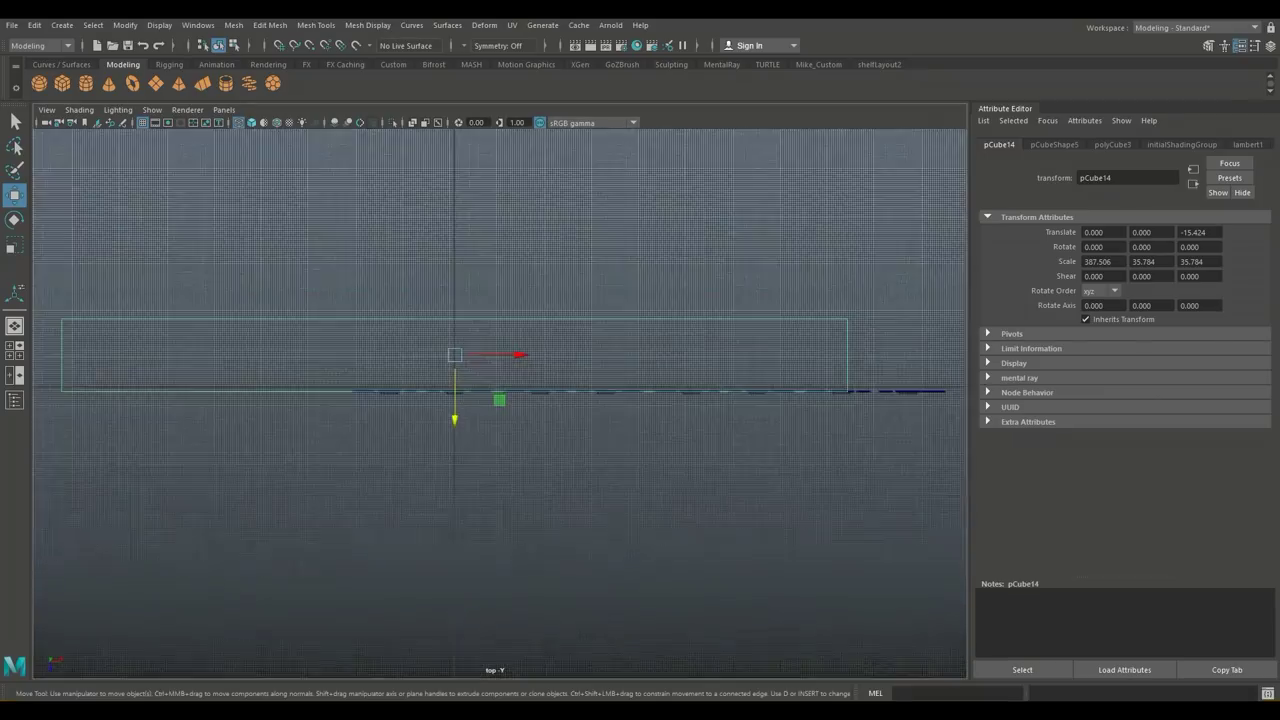
scroll(500, 400, down, 1)
right_click(270, 330)
Step: Move the flat shape's left edge inward and stretch its right edge further right
click(270, 330)
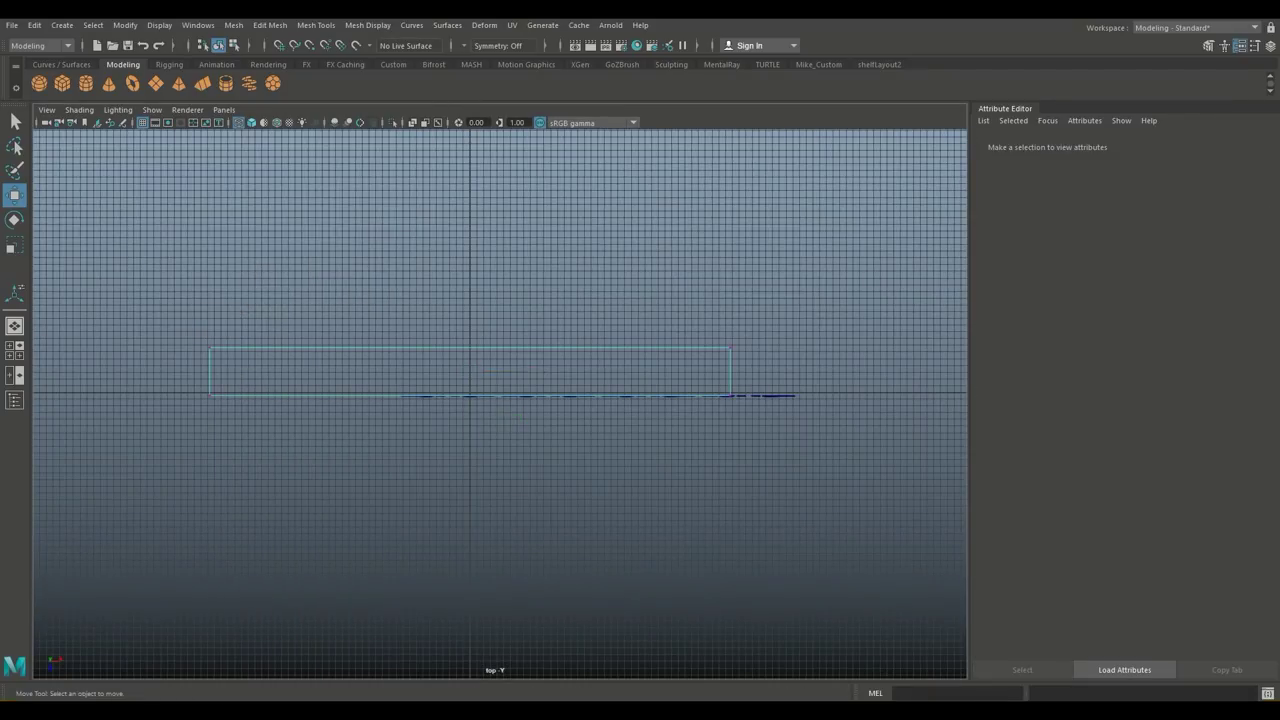
drag(185, 308, 253, 500)
drag(270, 372, 445, 371)
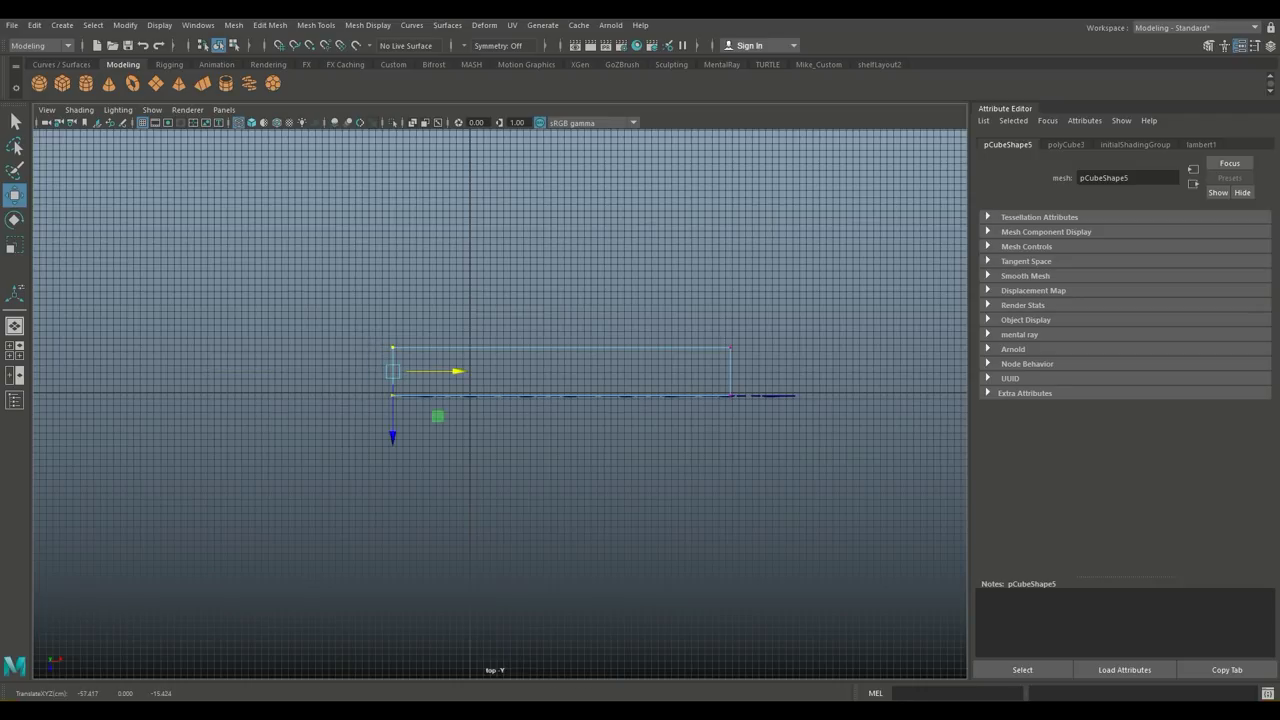
click(730, 347)
drag(790, 371, 866, 371)
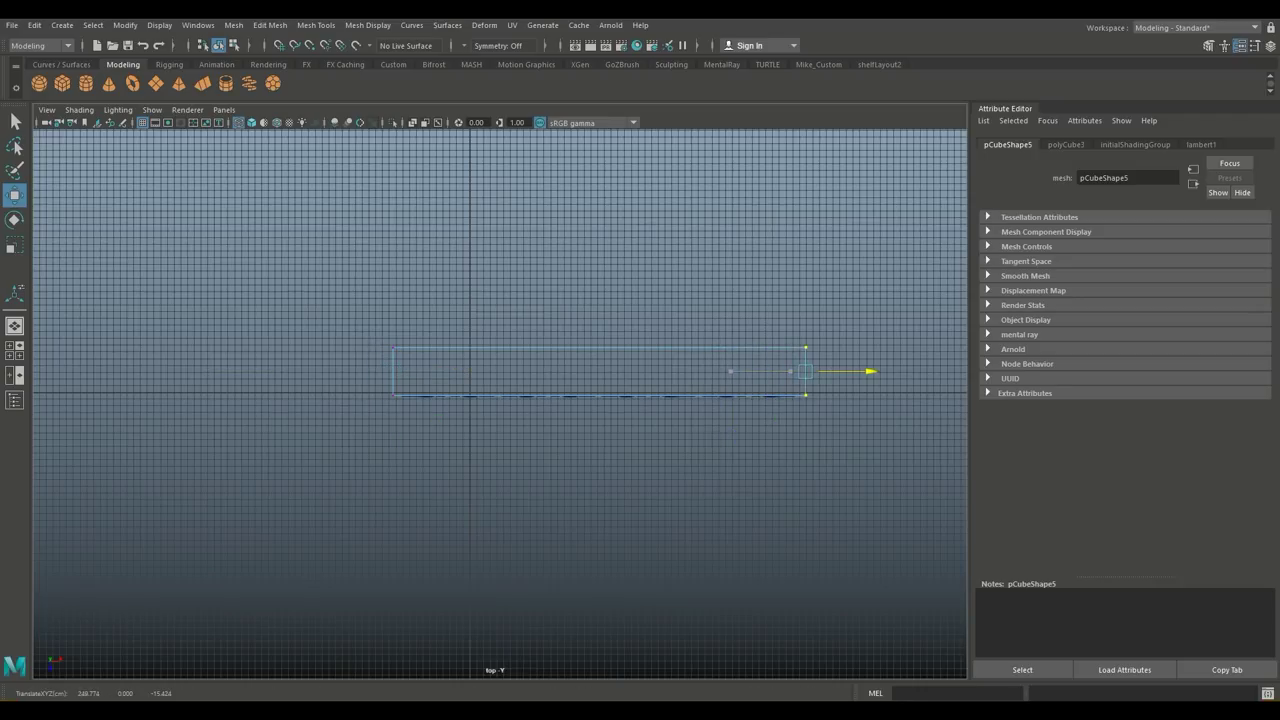
Step: Switch to a wireframe front view with the viewport grid hidden
click(14, 350)
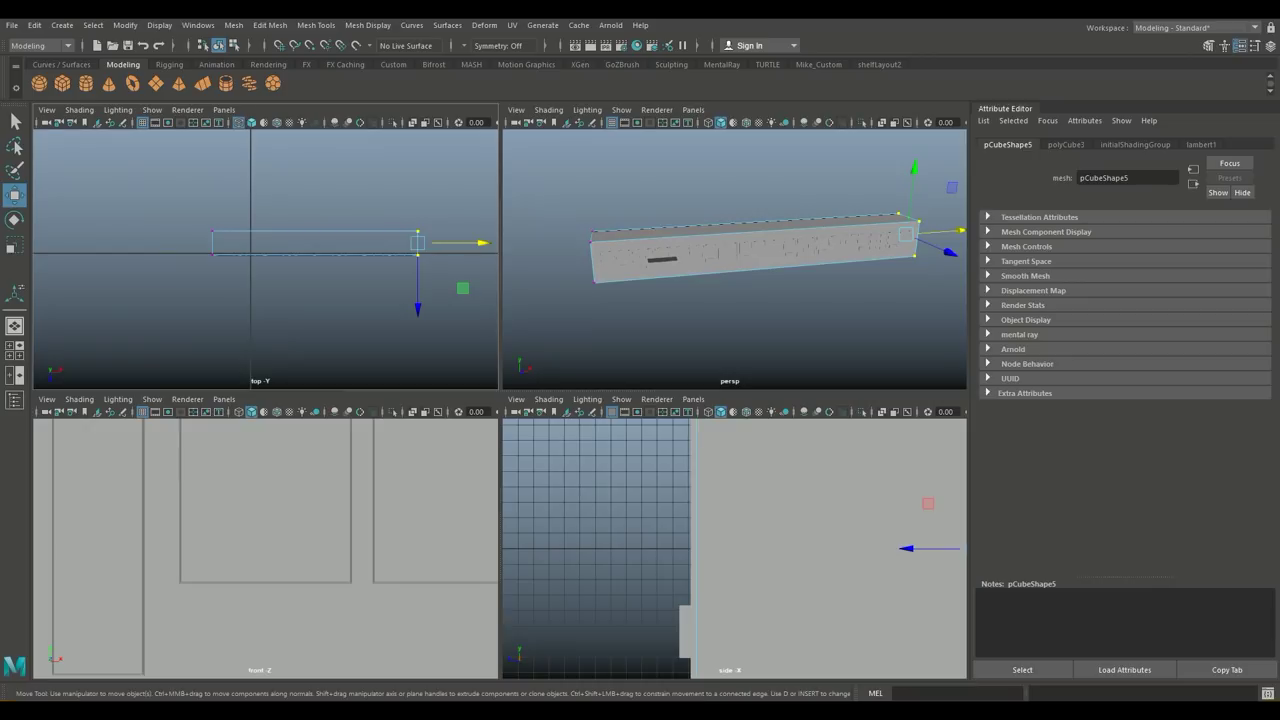
key(space)
alt+drag(500, 400, 600, 400)
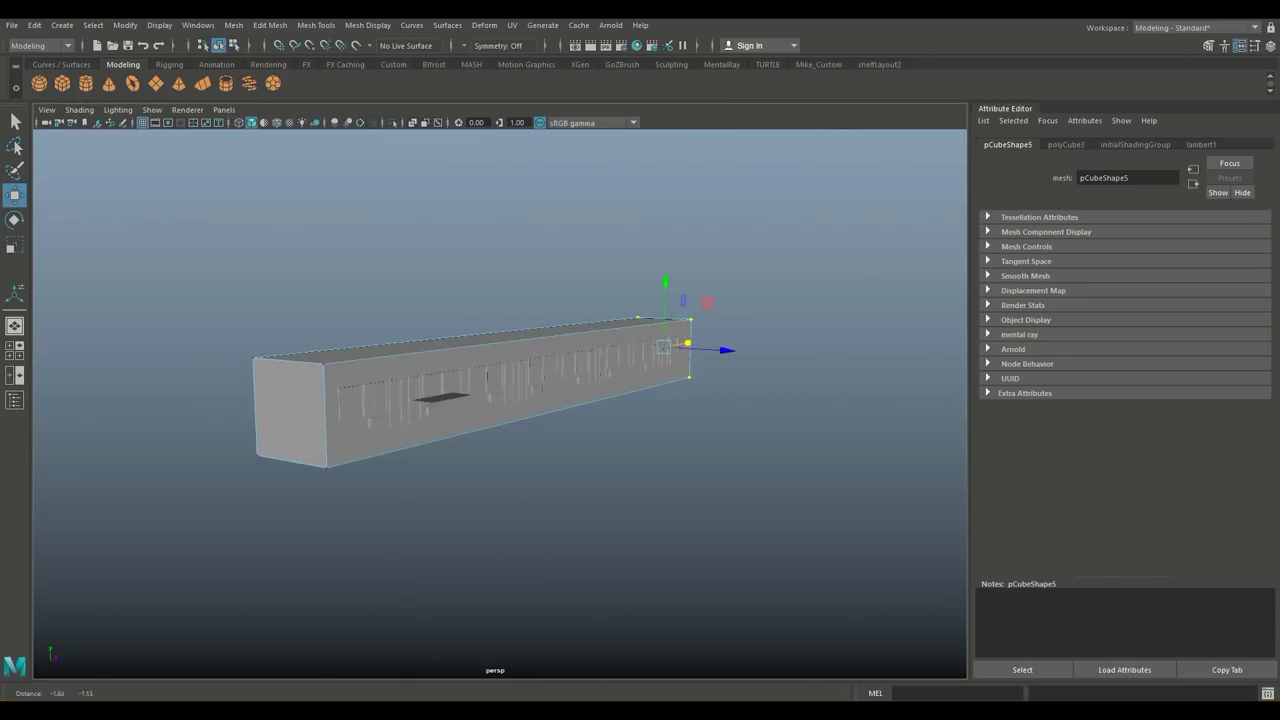
alt+middle_drag(500, 400, 560, 400)
scroll(500, 400, up, 4)
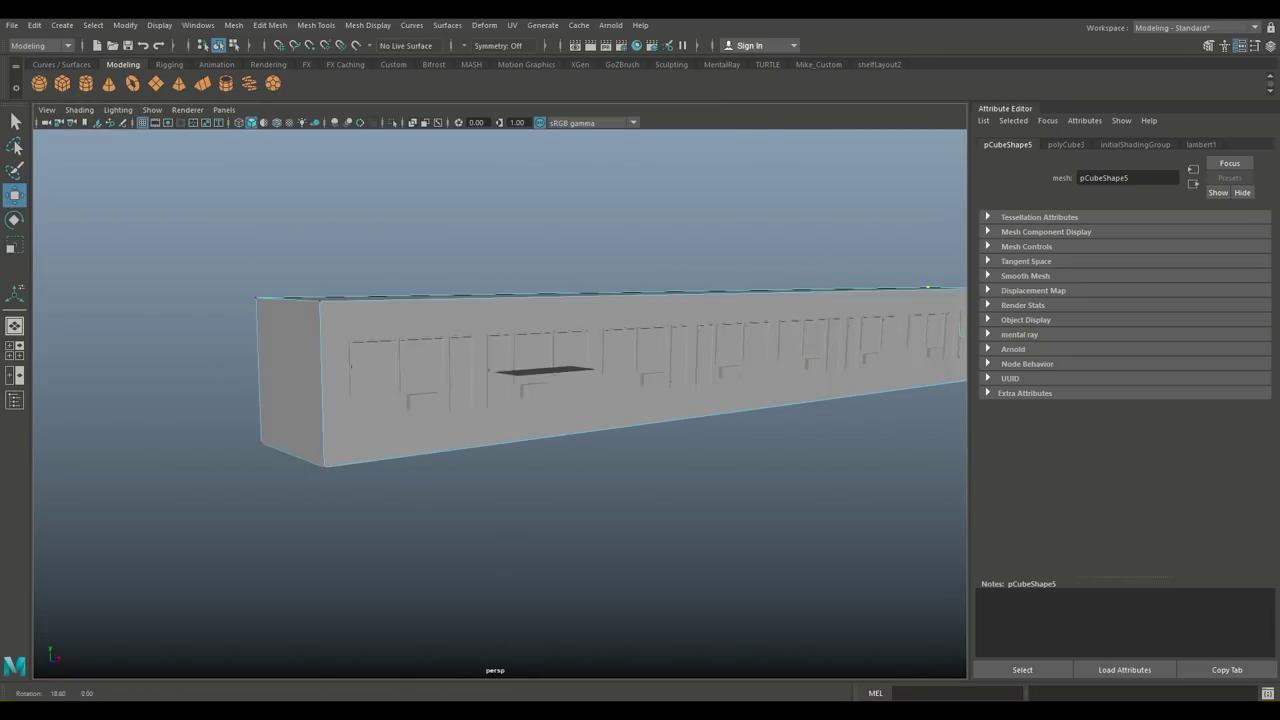
key(space)
key(space)
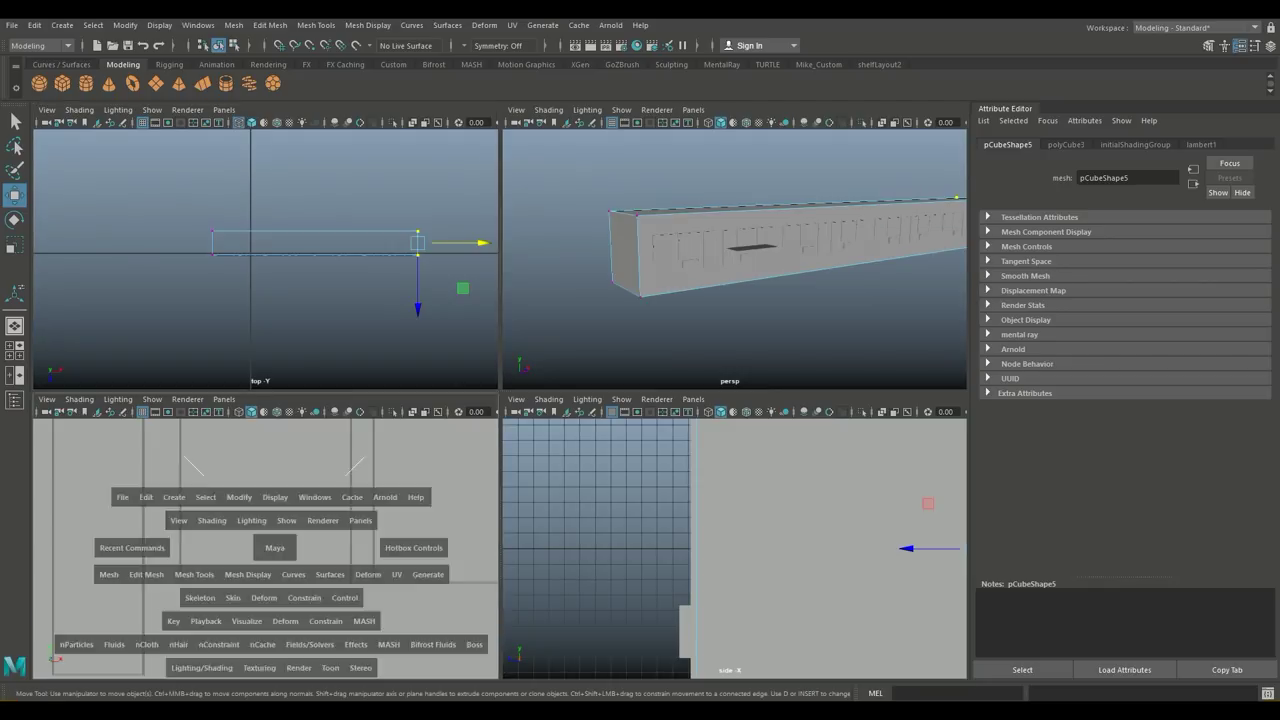
key(4)
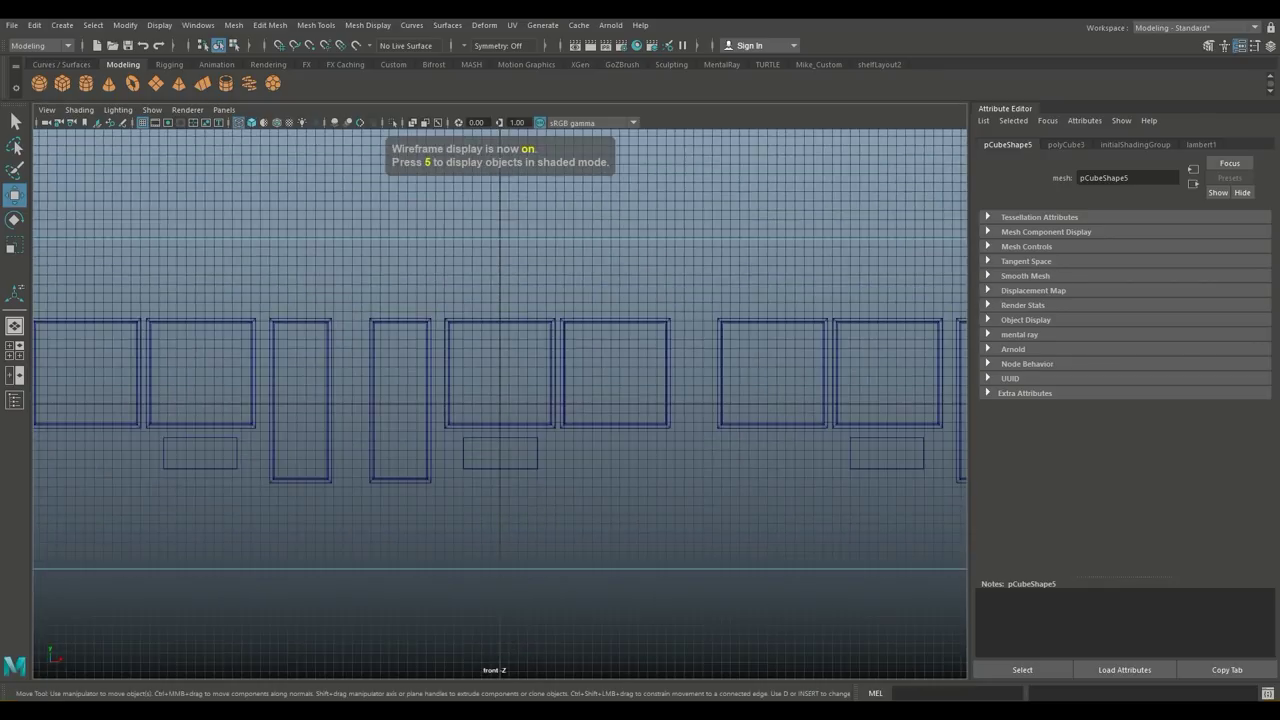
scroll(500, 400, down, 5)
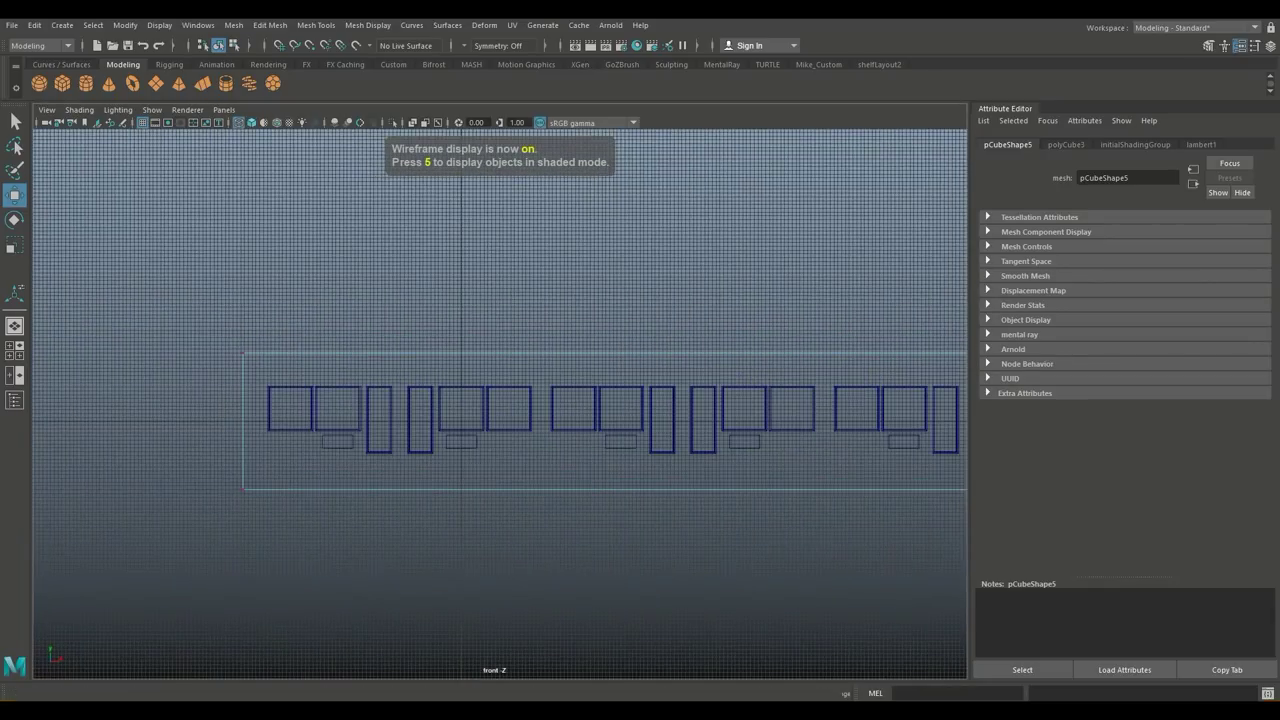
click(160, 25)
click(170, 58)
Step: Lower the box's top edge vertices slightly to hug the window tops
alt+middle_drag(500, 400, 434, 383)
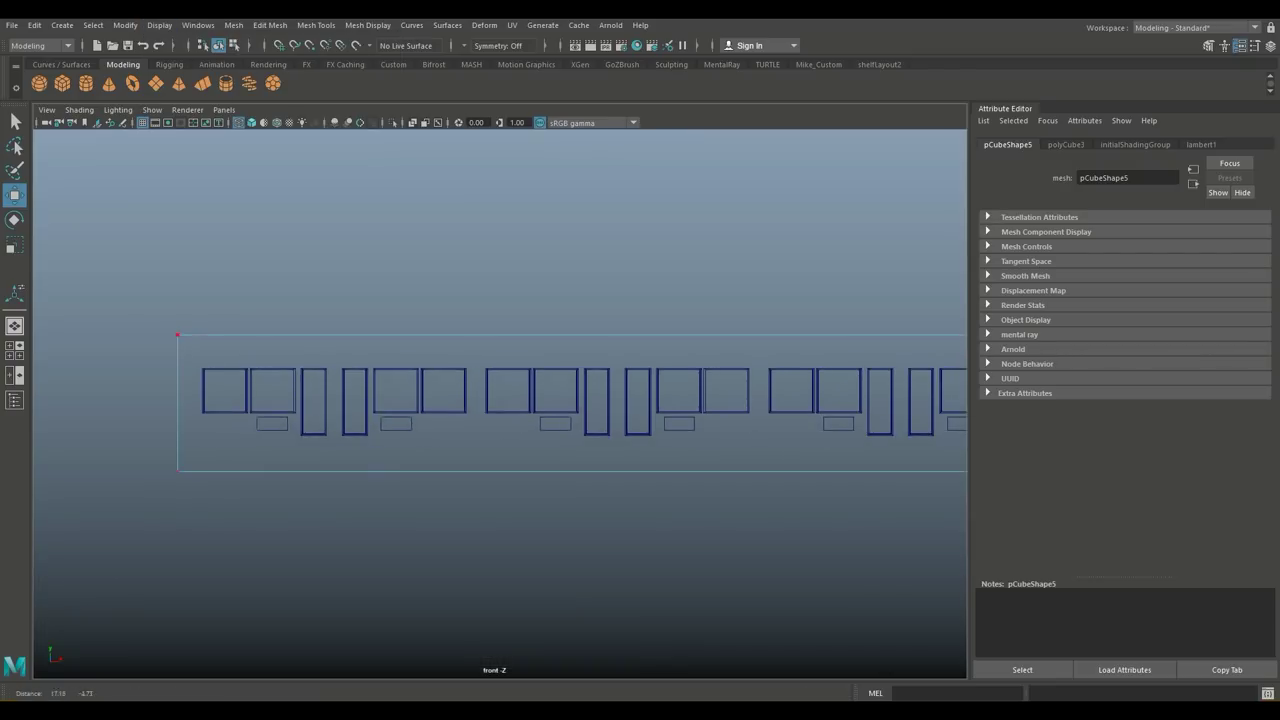
scroll(498, 405, down, 2)
scroll(498, 405, down, 2)
scroll(498, 405, down, 1)
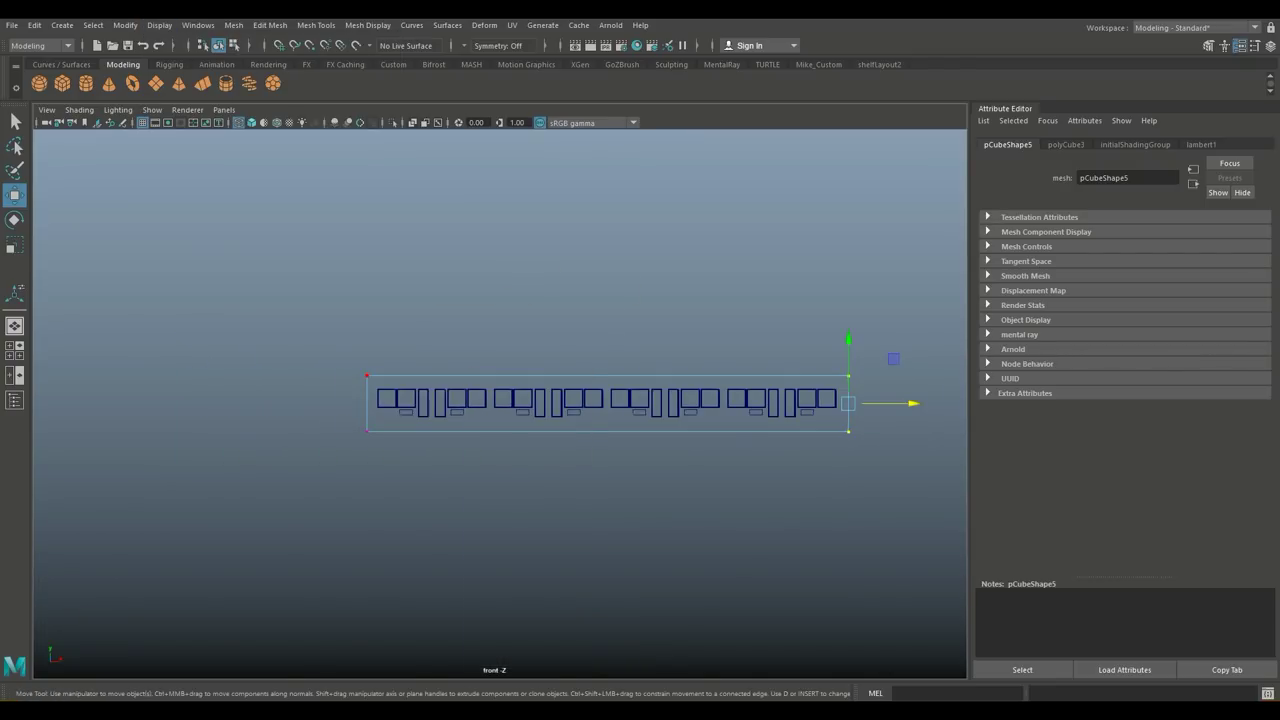
right_click(529, 330)
click(607, 376)
drag(607, 335, 607, 337)
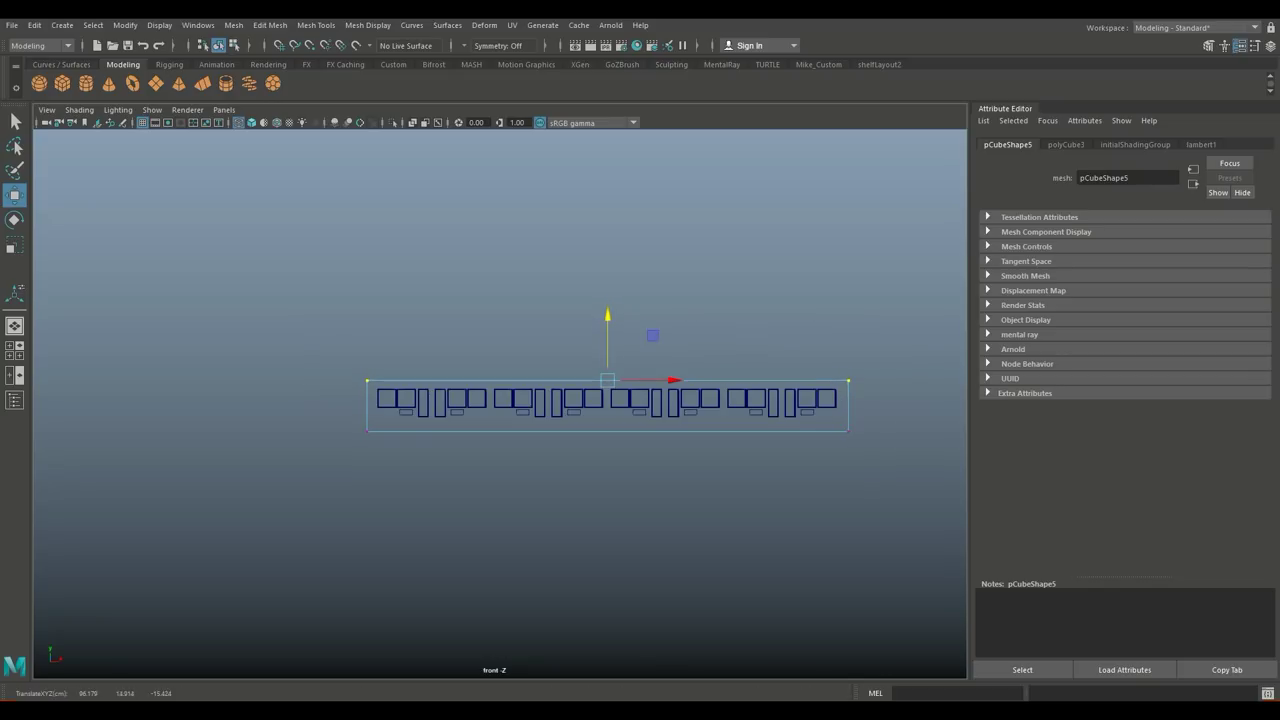
Step: Move the box's bottom vertices down to line up with the window bottoms
drag(301, 442, 864, 469)
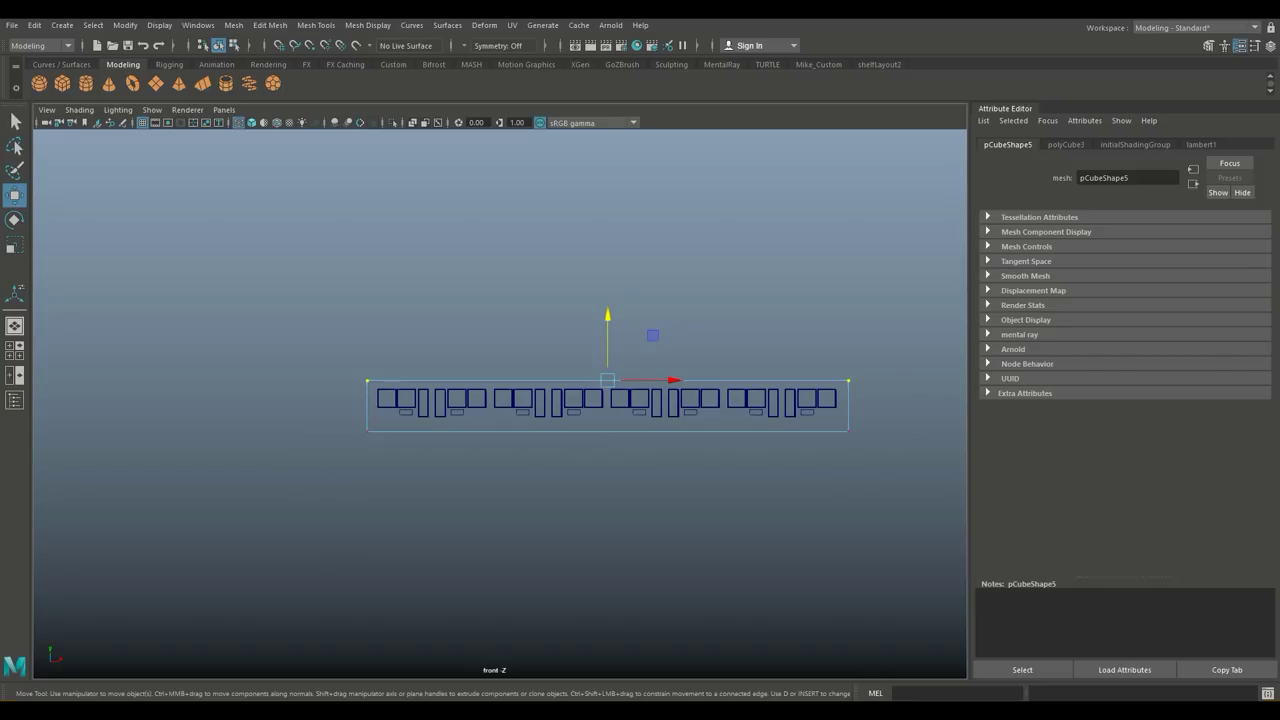
key(d)
mouse_move(607, 340)
mouse_down()
mouse_move(607, 384)
mouse_move(607, 351)
mouse_up()
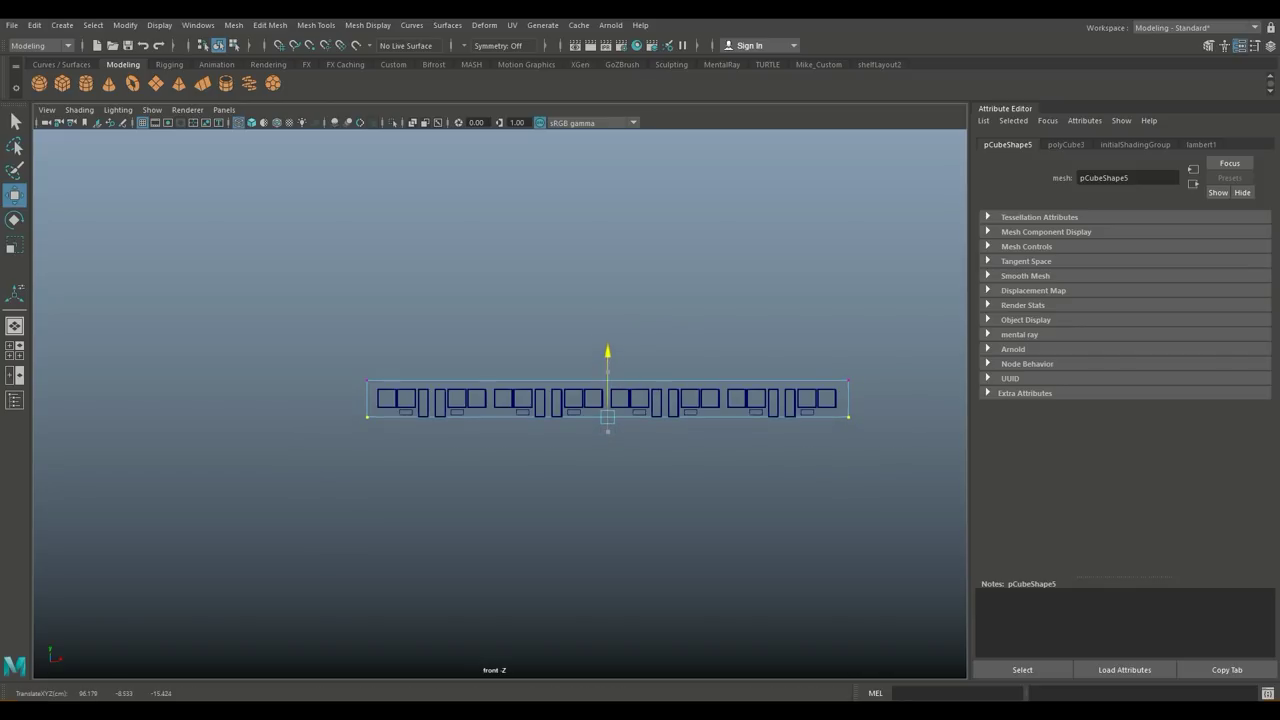
scroll(607, 400, up, 5)
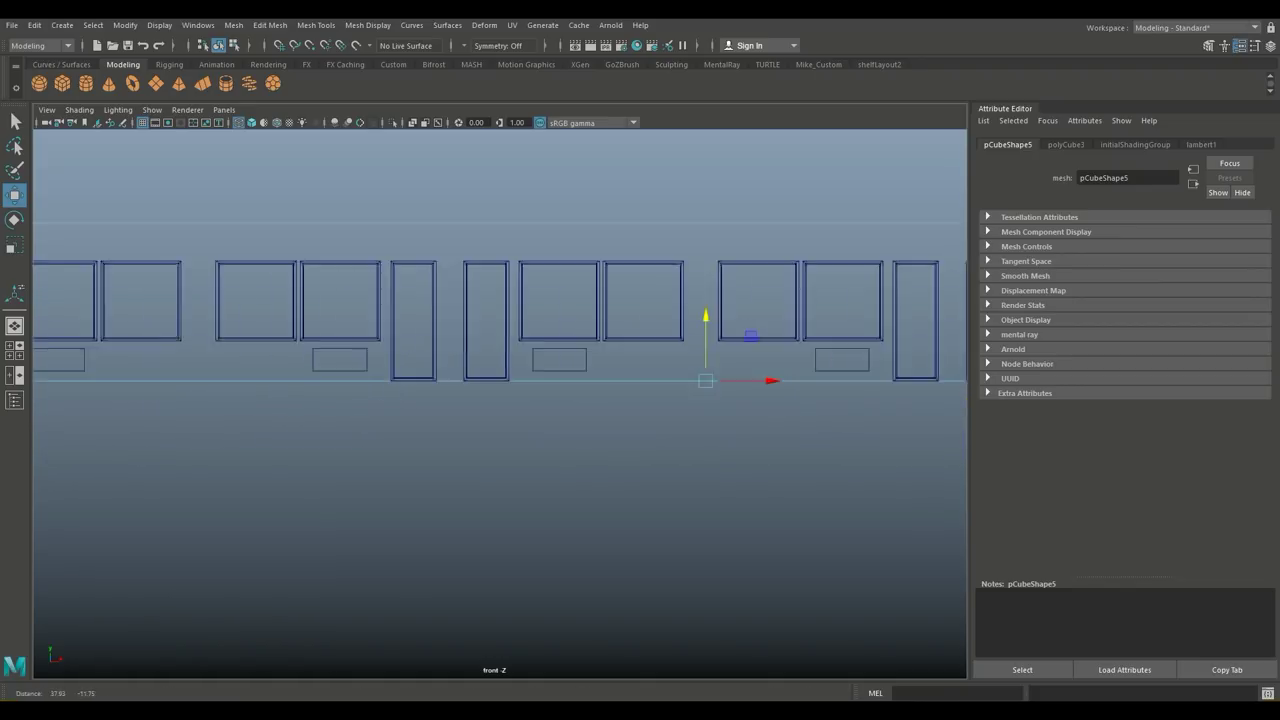
scroll(433, 330, up, 3)
scroll(433, 330, up, 2)
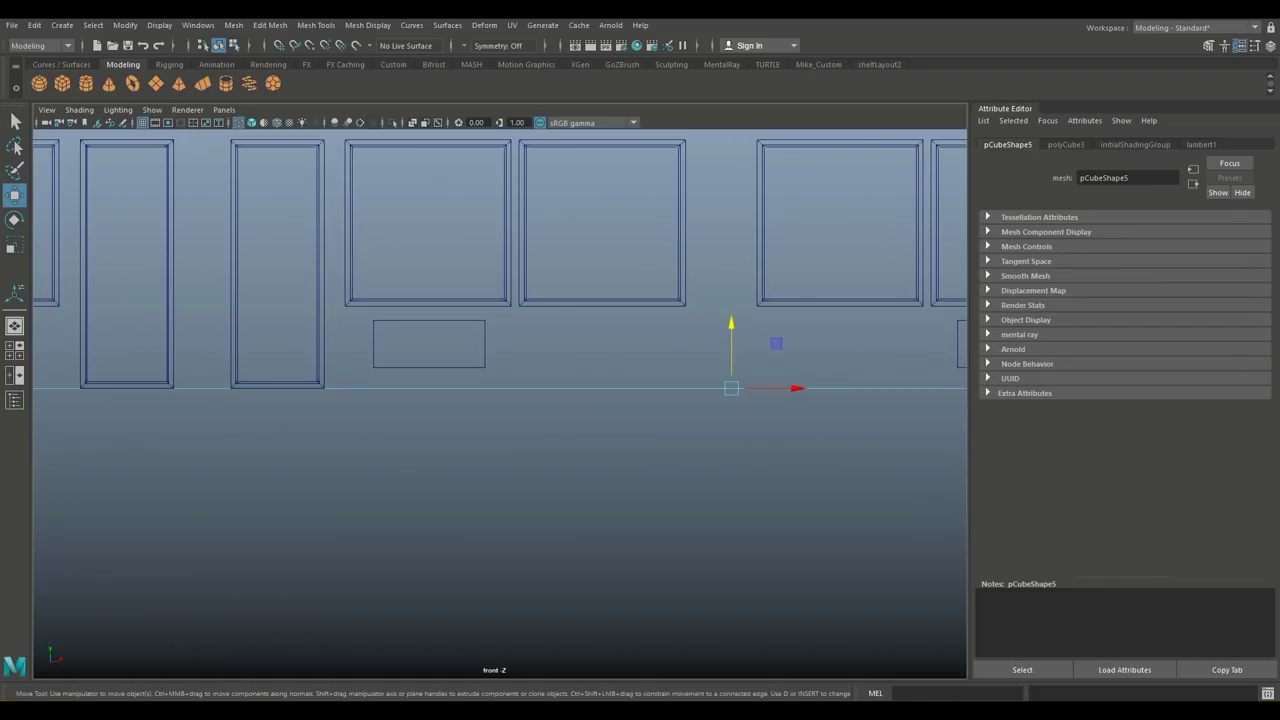
drag(731, 340, 731, 344)
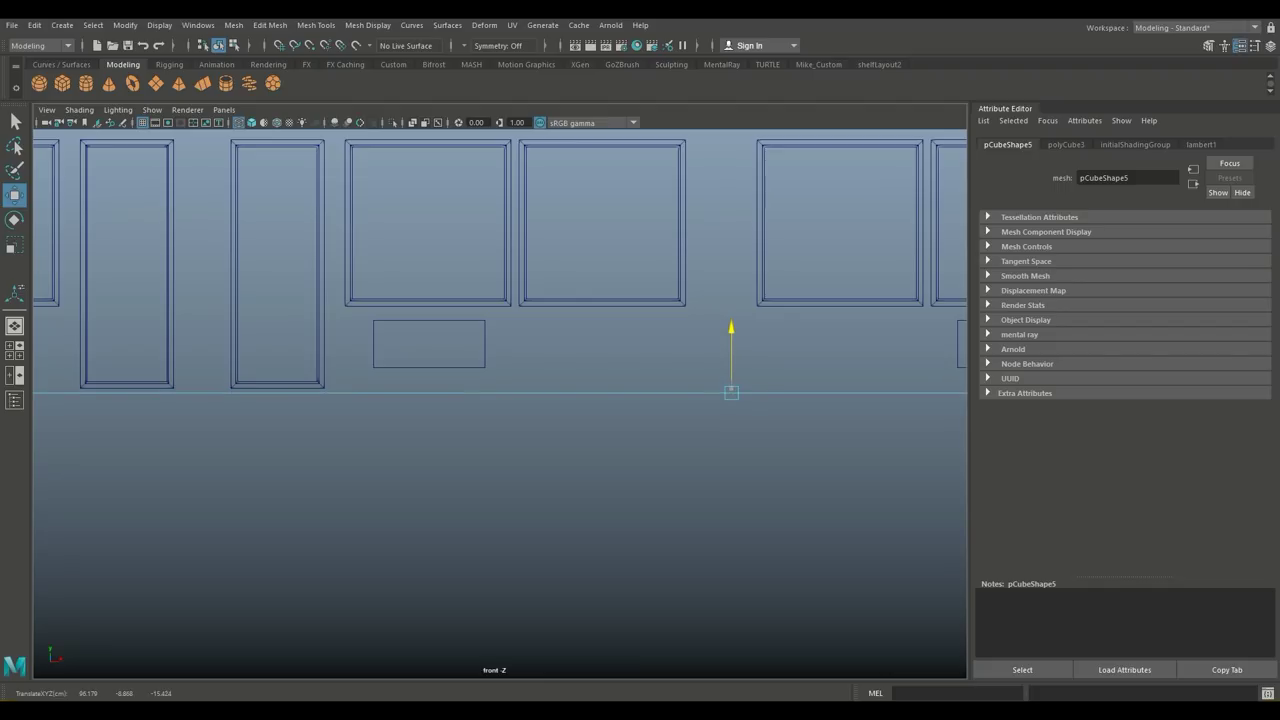
scroll(500, 400, down, 2)
scroll(500, 400, down, 2)
scroll(500, 400, down, 2)
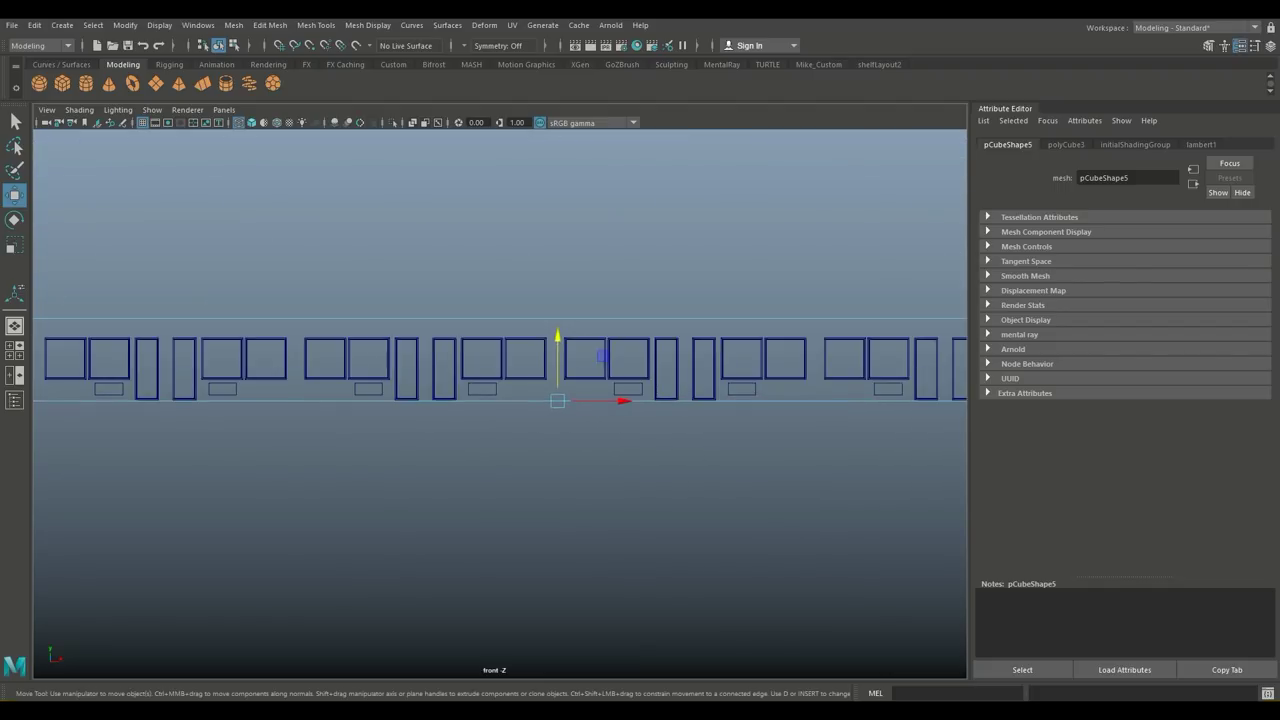
scroll(500, 400, down, 1)
Step: In top view, push the box's back-edge vertices out along Z to deepen it
key(space)
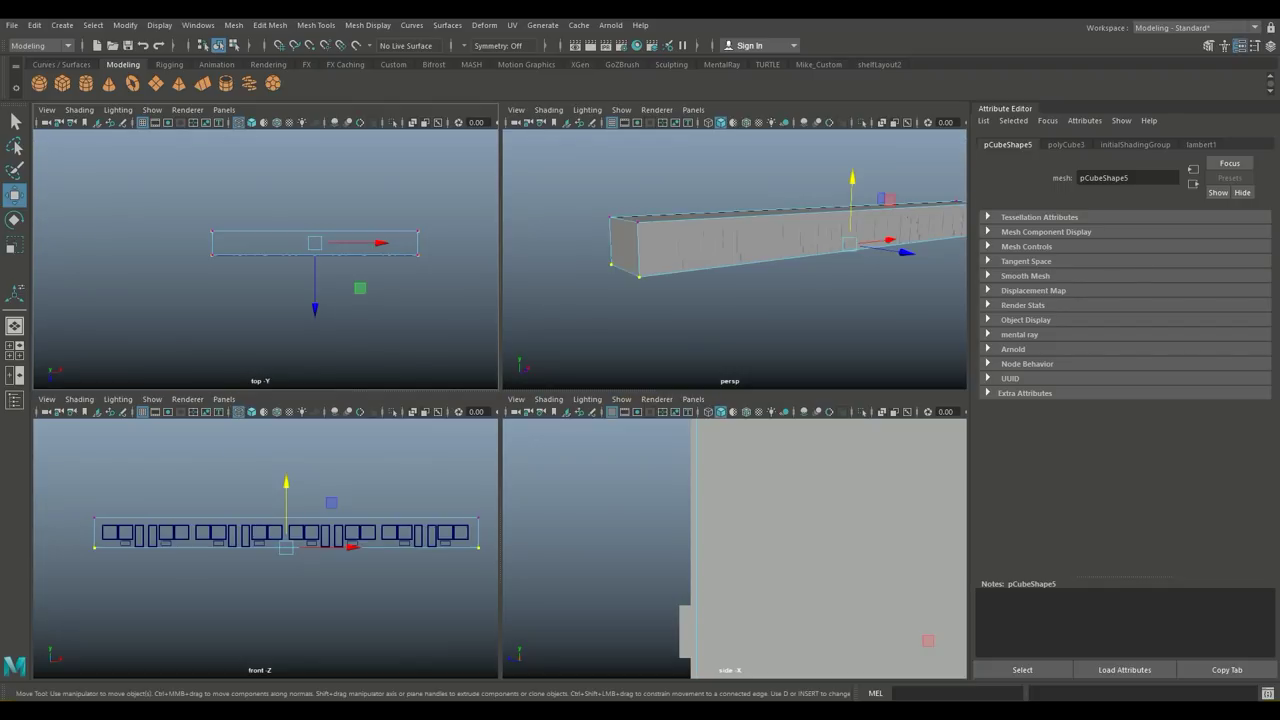
key(space)
scroll(497, 412, up, 2)
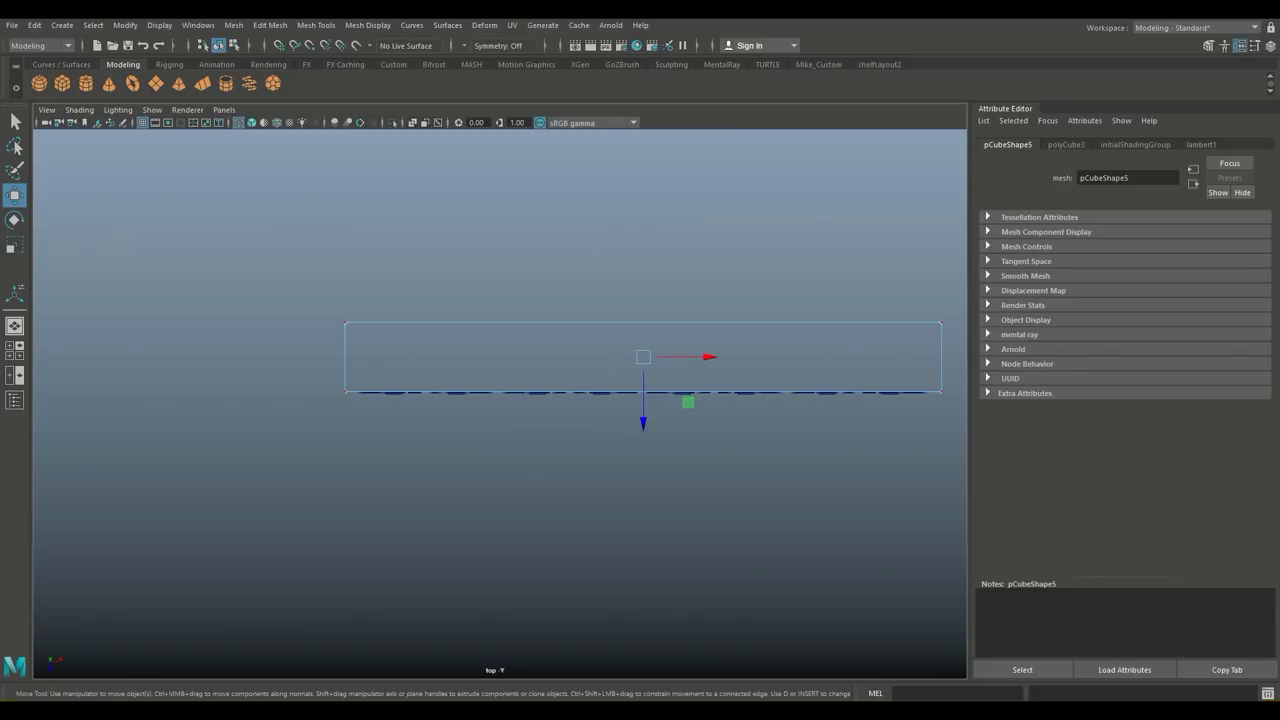
right_click(592, 314)
scroll(501, 402, down, 1)
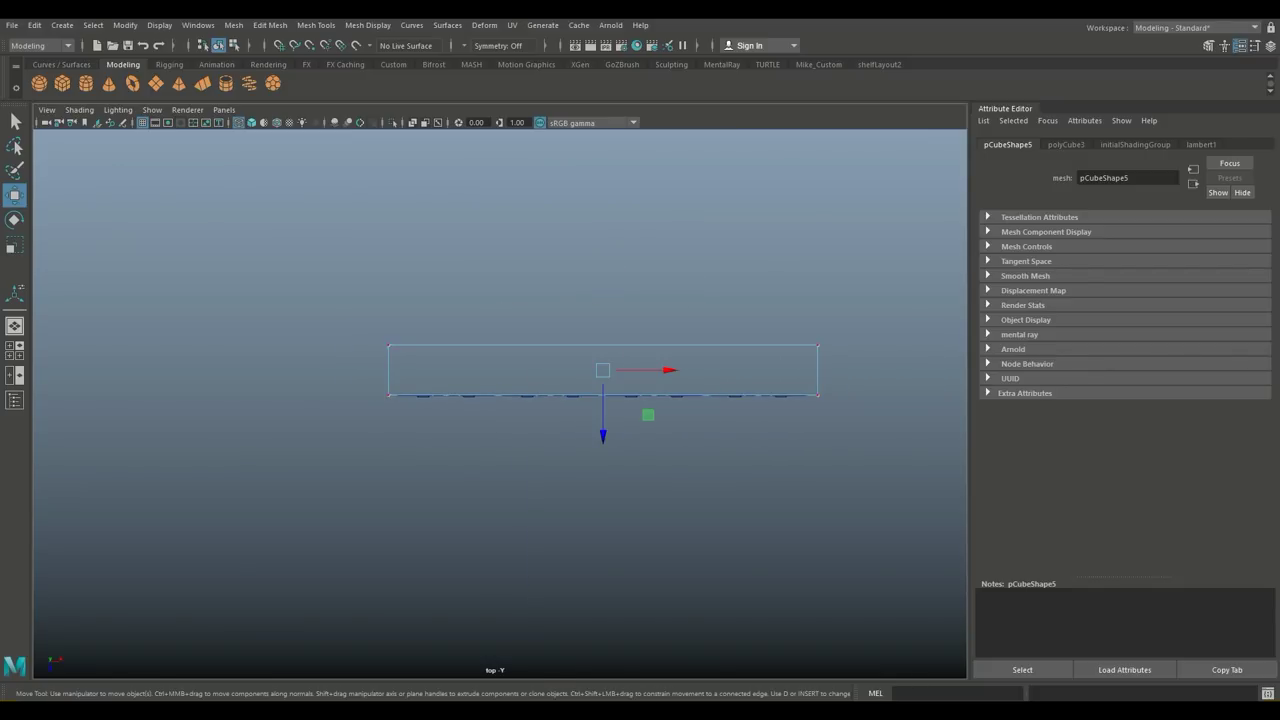
drag(310, 310, 853, 355)
drag(603, 405, 603, 392)
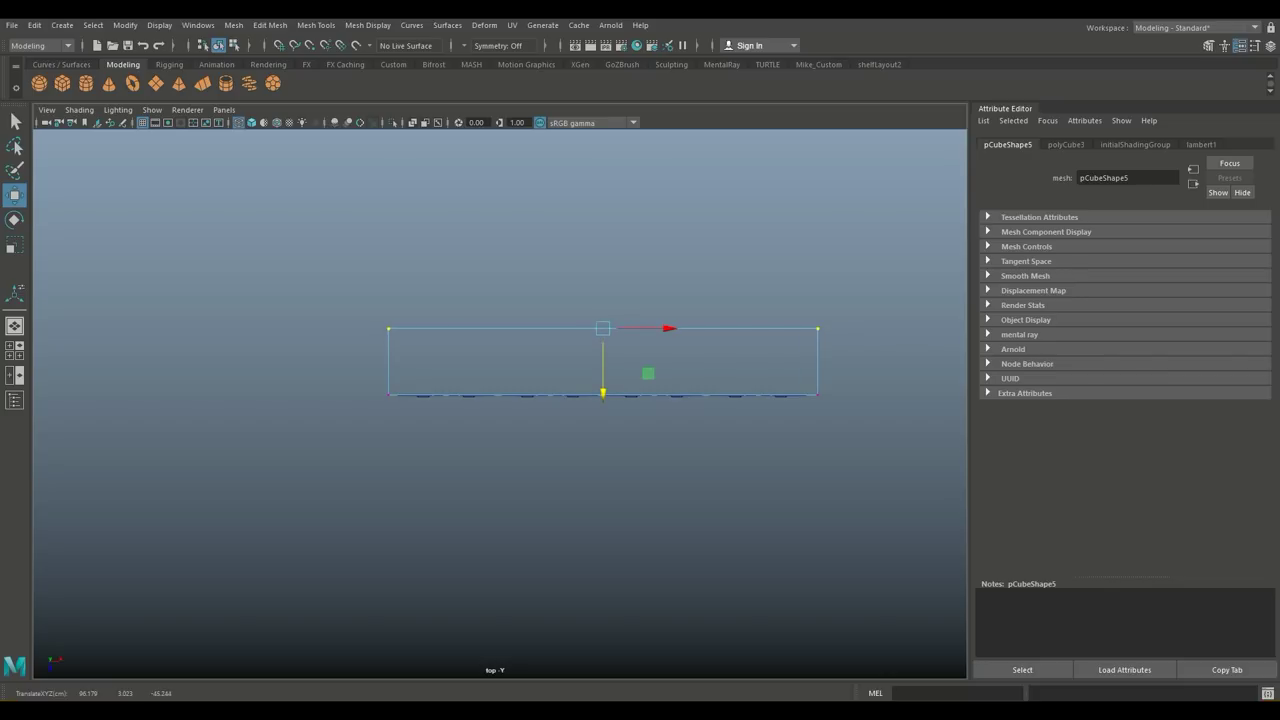
Step: Orbit around the reshaped box in perspective to inspect it from above
key(space)
key(space)
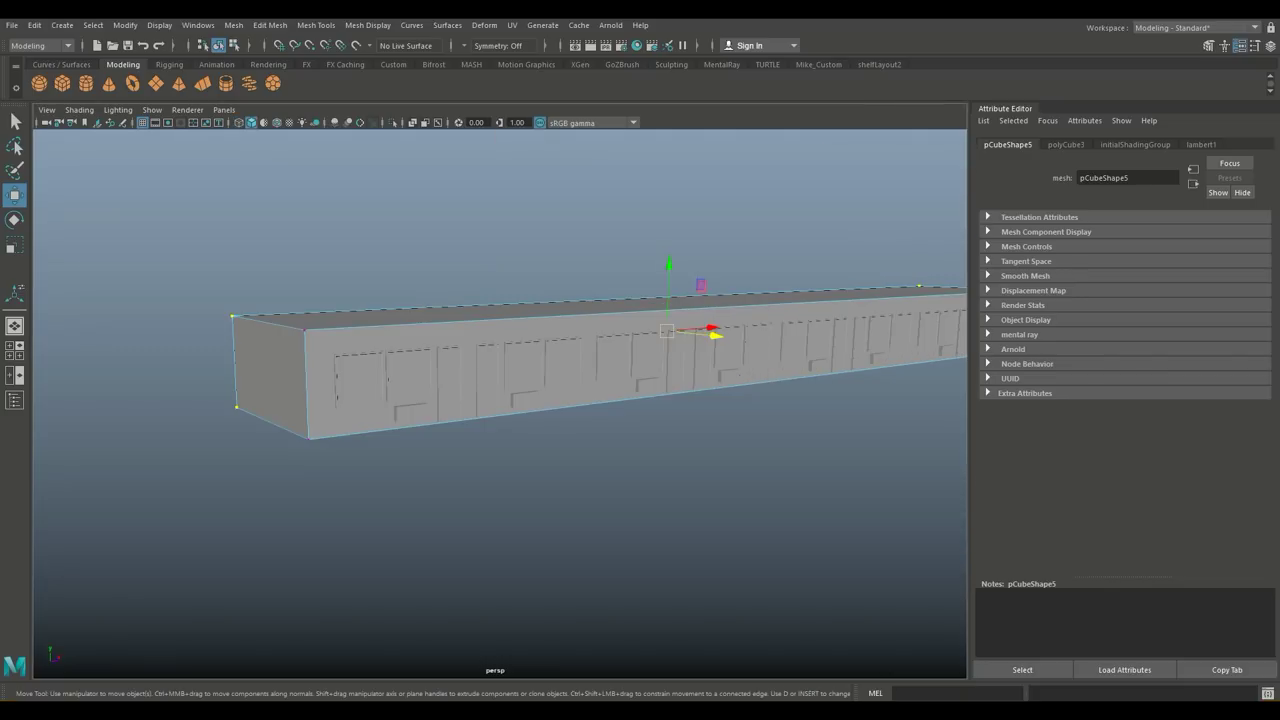
click(500, 550)
alt+drag(500, 550, 620, 540)
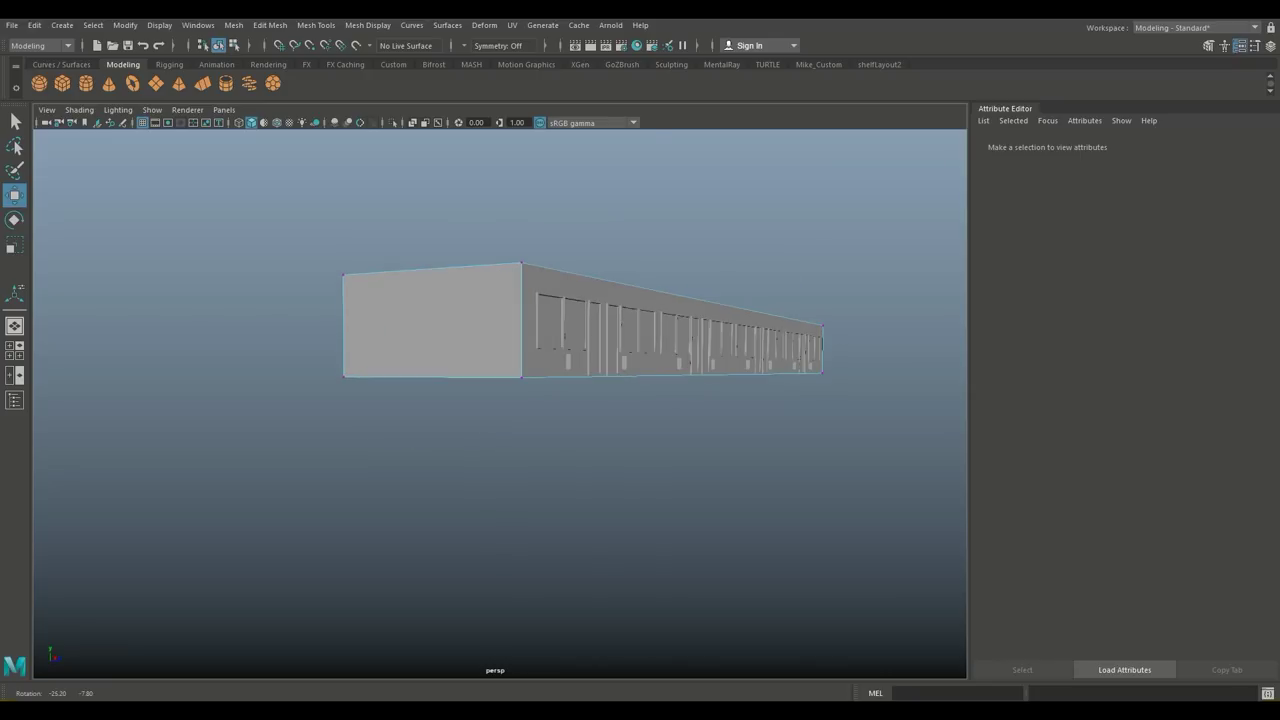
alt+drag(574, 385, 282, 345)
scroll(495, 360, down, 3)
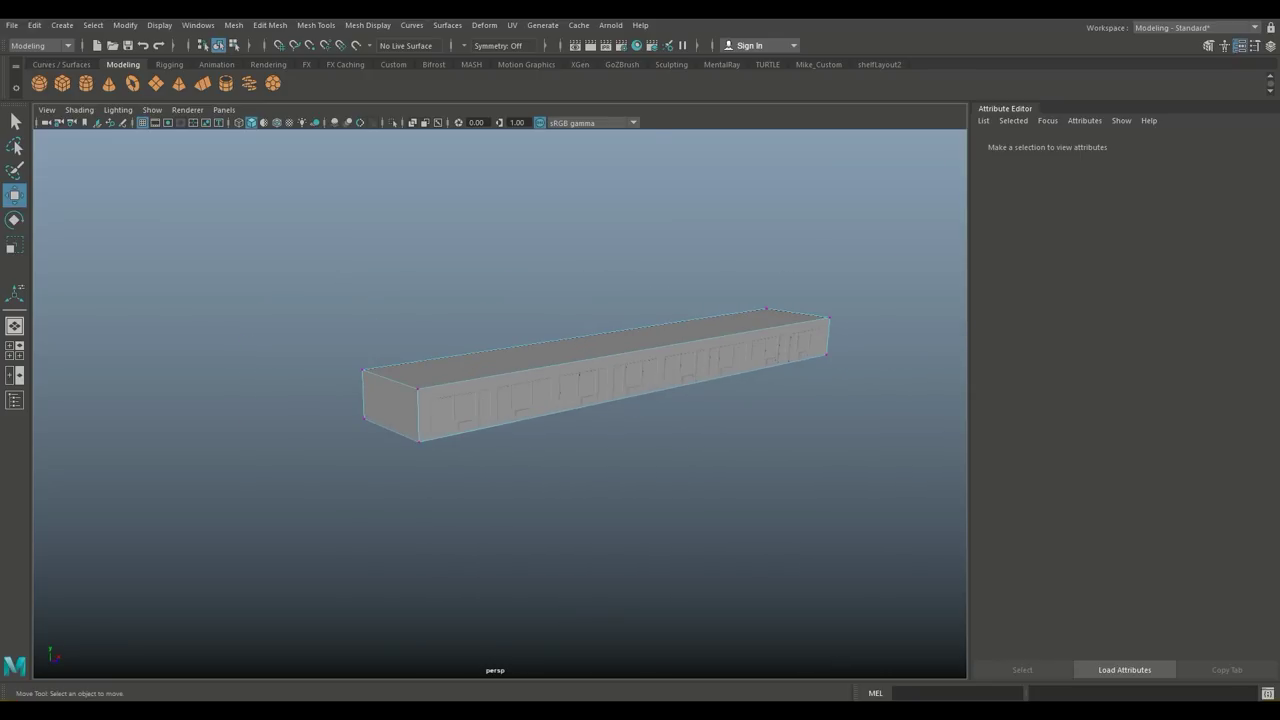
mouse_move(495, 400)
alt+mouse_down()
mouse_move(470, 440)
mouse_move(495, 490)
mouse_move(540, 470)
alt+mouse_up()
Step: Select the long box's front face in face mode, then clear the selection
click(520, 385)
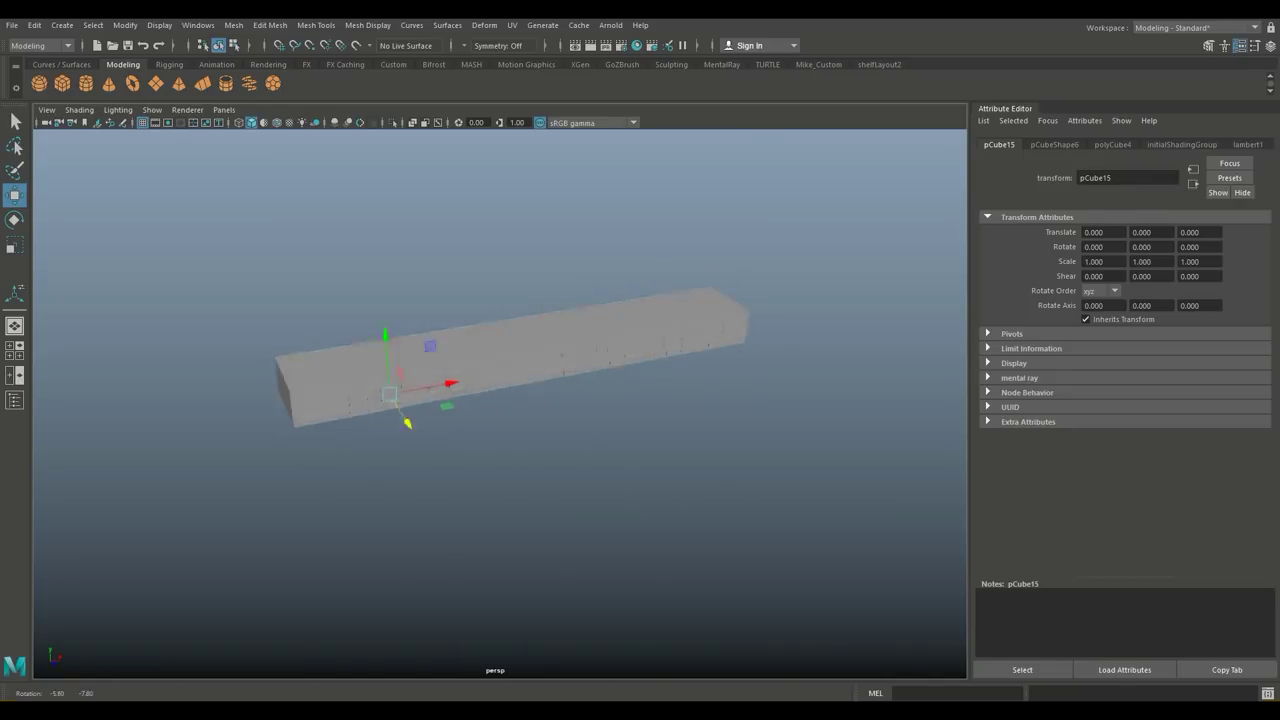
alt+drag(520, 385, 480, 420)
scroll(500, 380, up, 3)
click(519, 312)
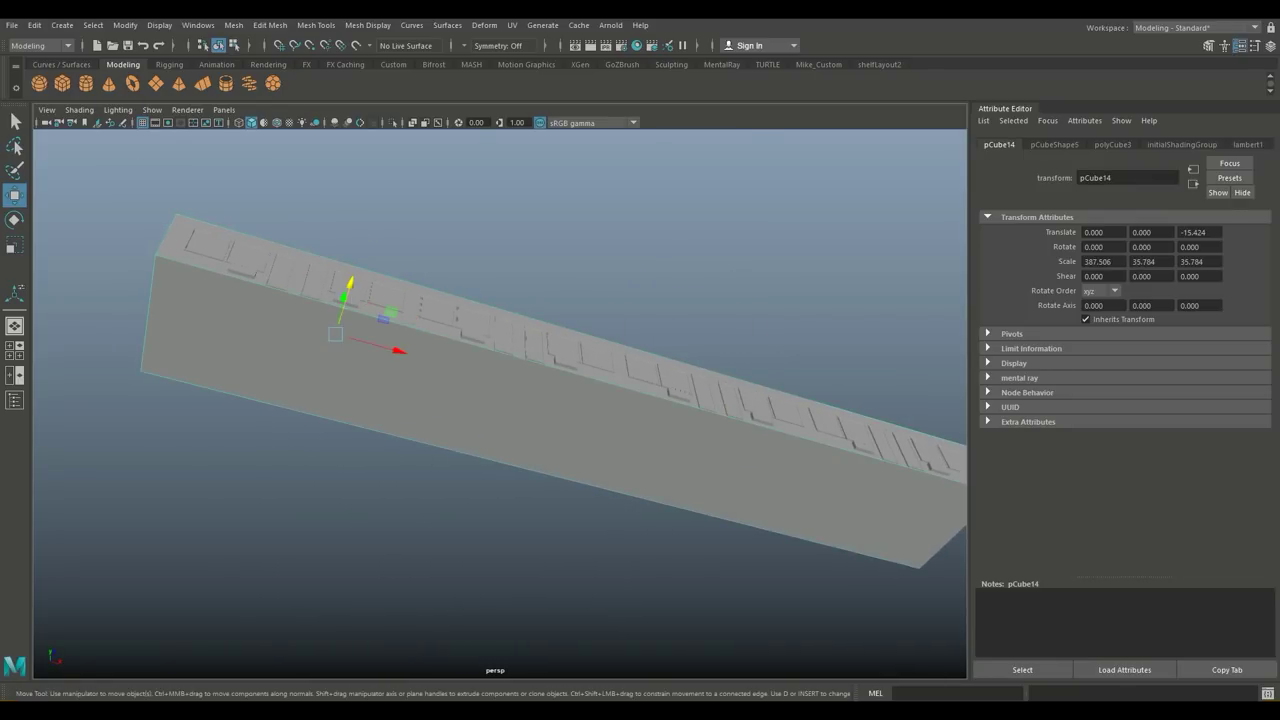
right_click(519, 312)
click(519, 349)
click(519, 390)
scroll(519, 390, down, 5)
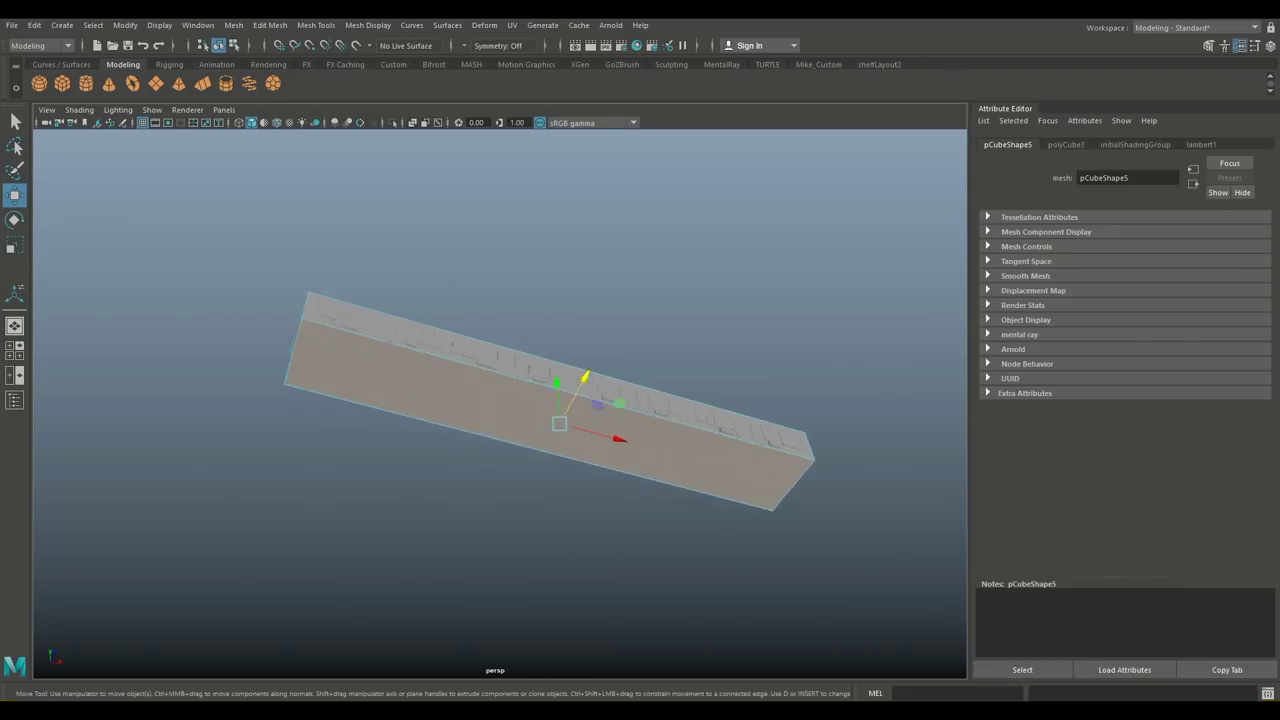
click(500, 560)
alt+drag(500, 560, 540, 520)
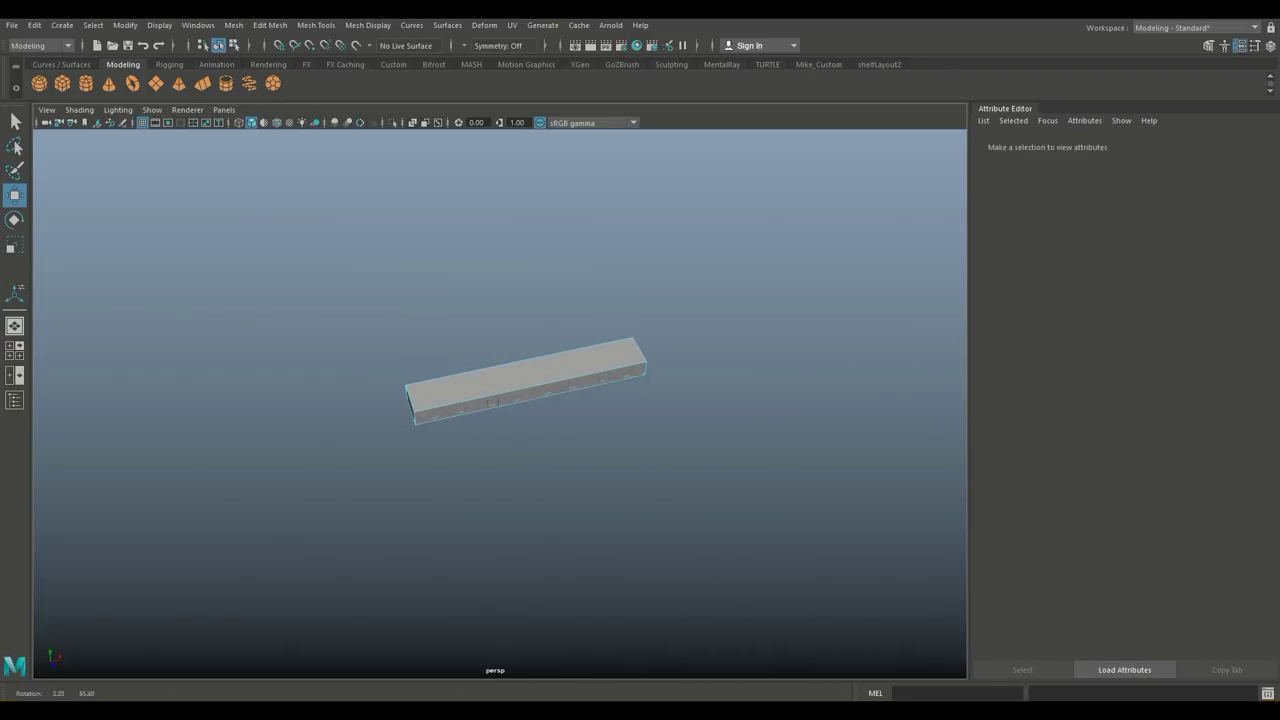
Step: Create a new cube, pCube16, and scale it uniformly to 137.738
click(500, 395)
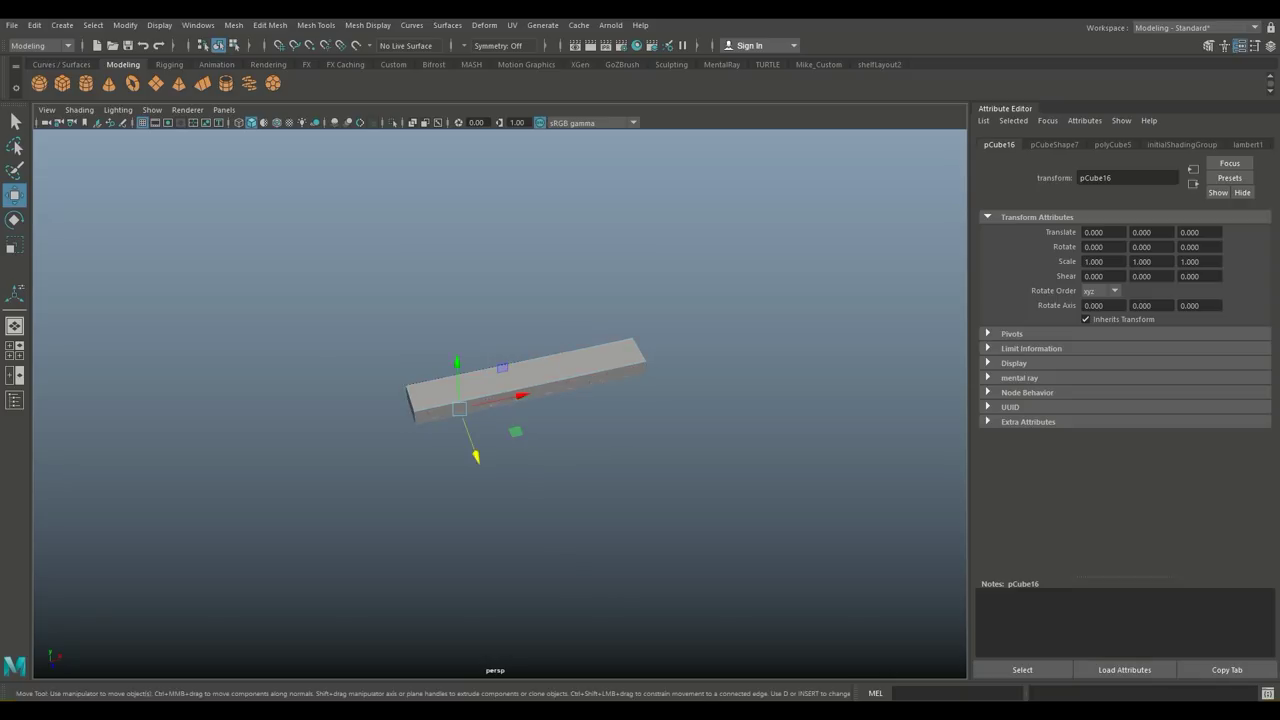
scroll(500, 395, up, 3)
key(r)
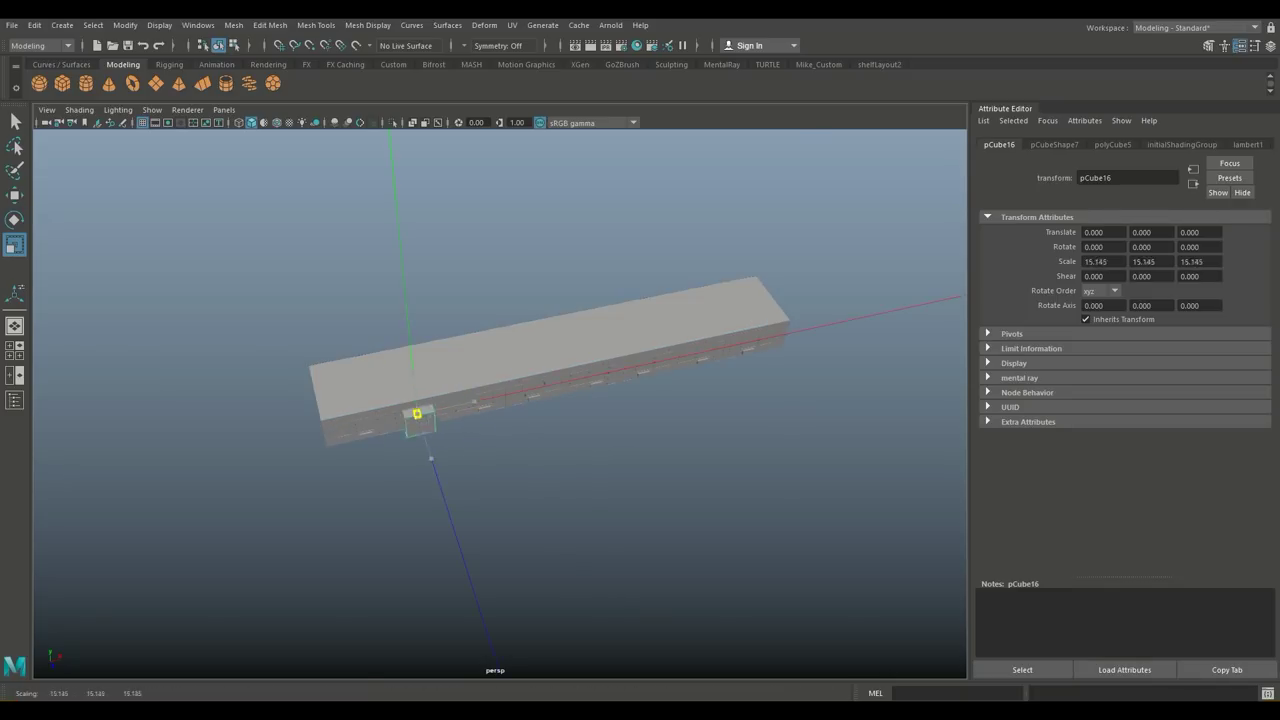
drag(417, 413, 560, 413)
click(15, 350)
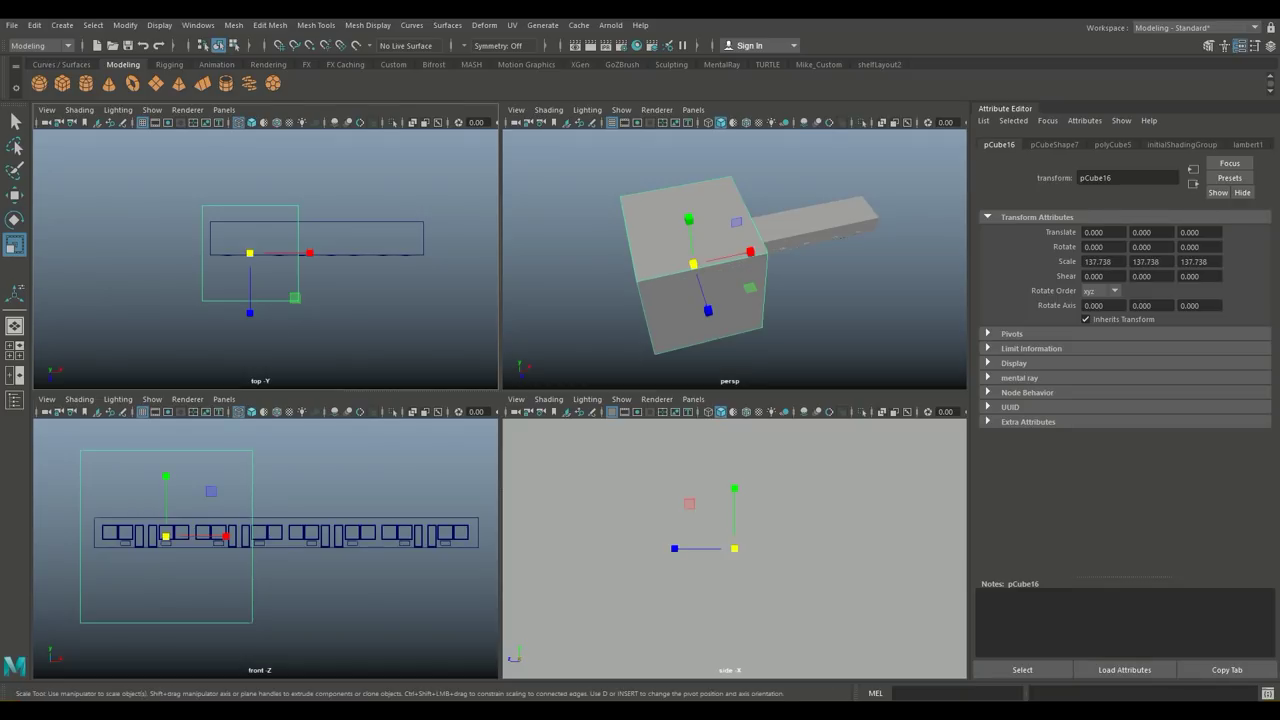
key(space)
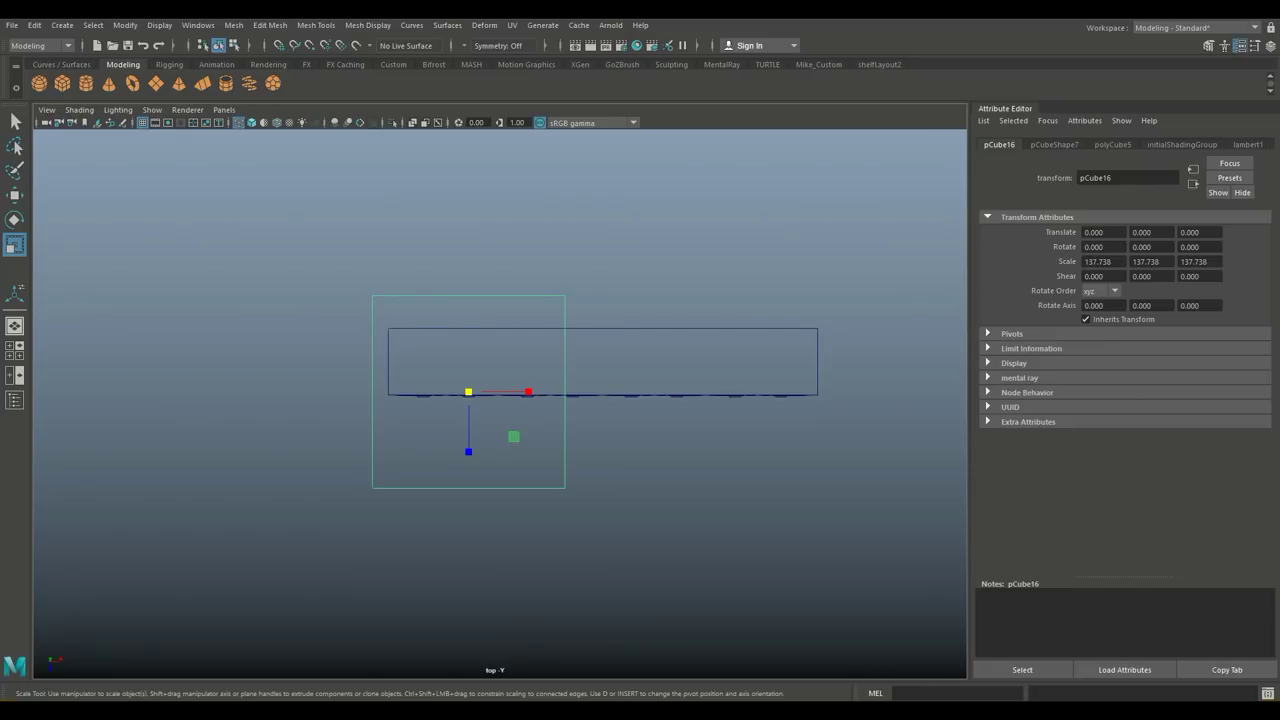
Step: Nudge the new box left and pull its top side down to the wall's back
right_drag(394, 296, 328, 295)
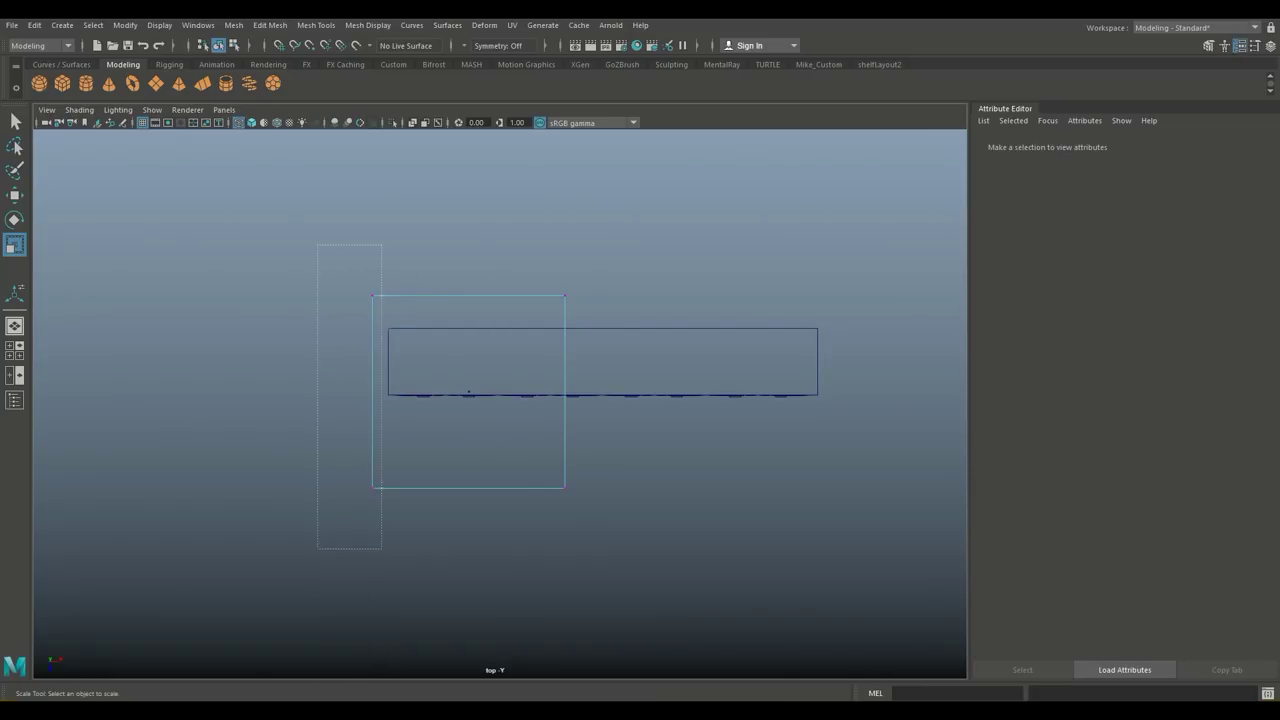
drag(318, 244, 381, 548)
key(w)
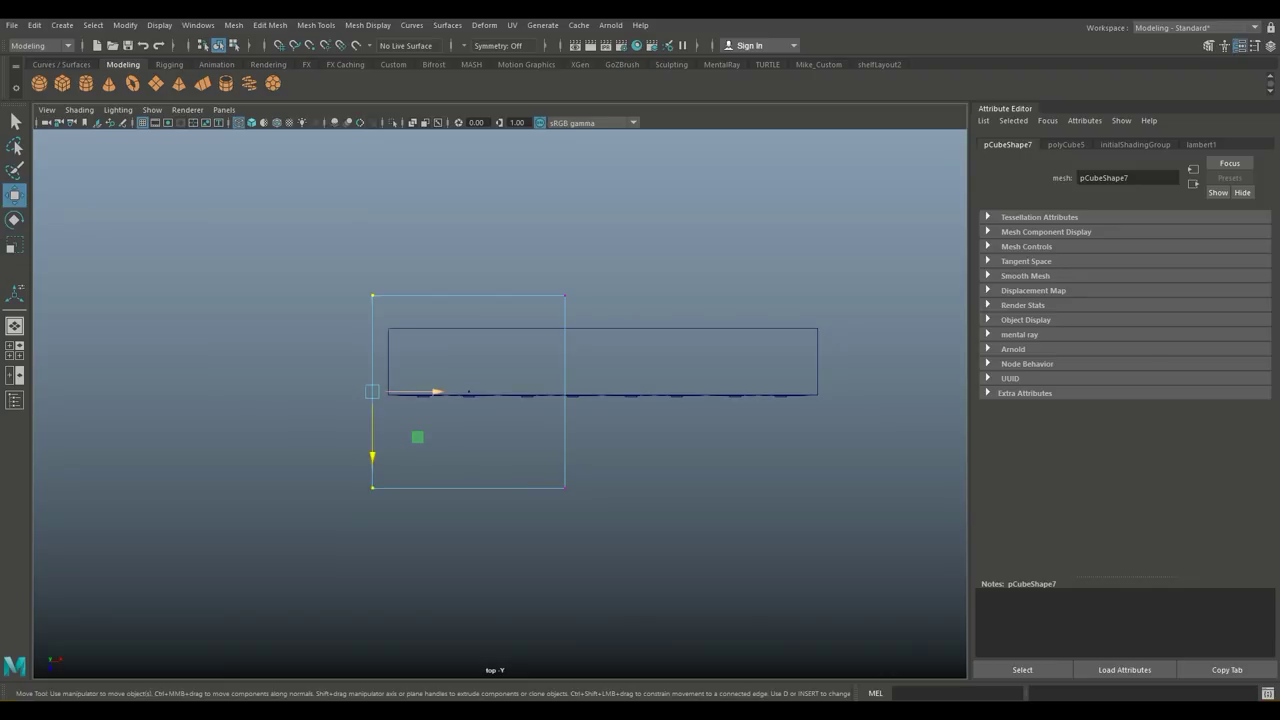
drag(432, 392, 417, 392)
drag(277, 268, 634, 332)
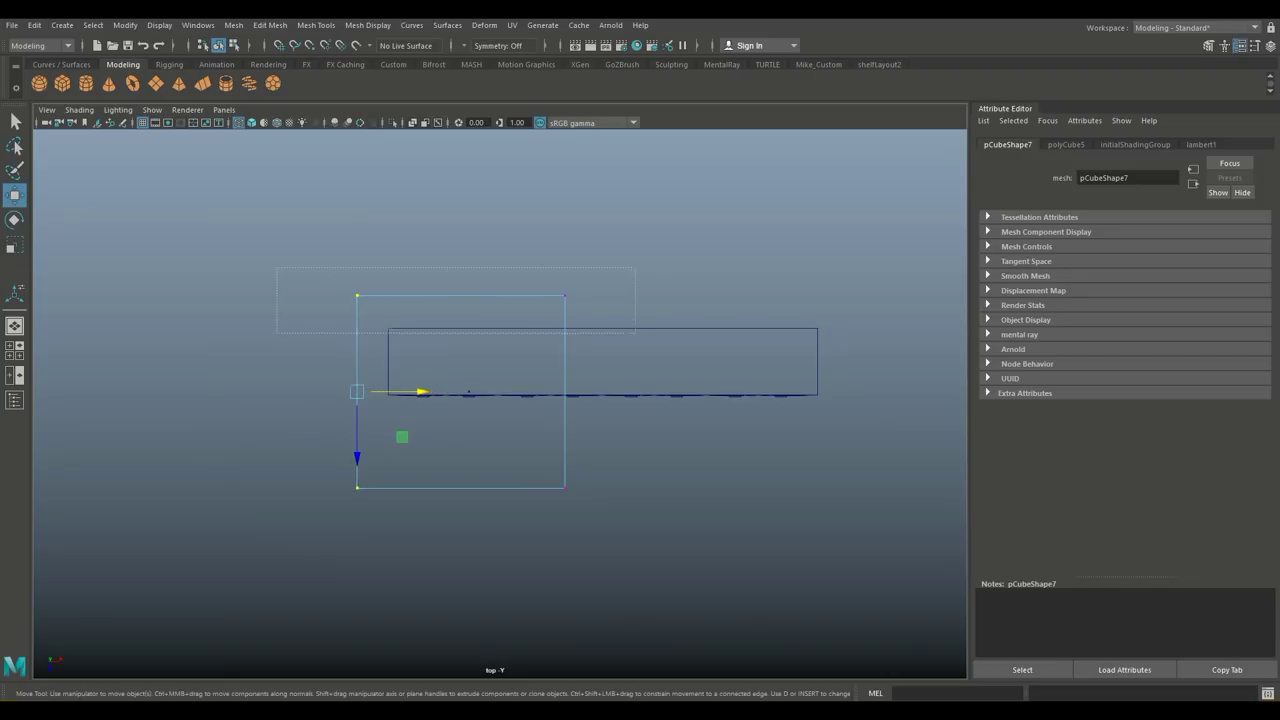
drag(461, 350, 461, 382)
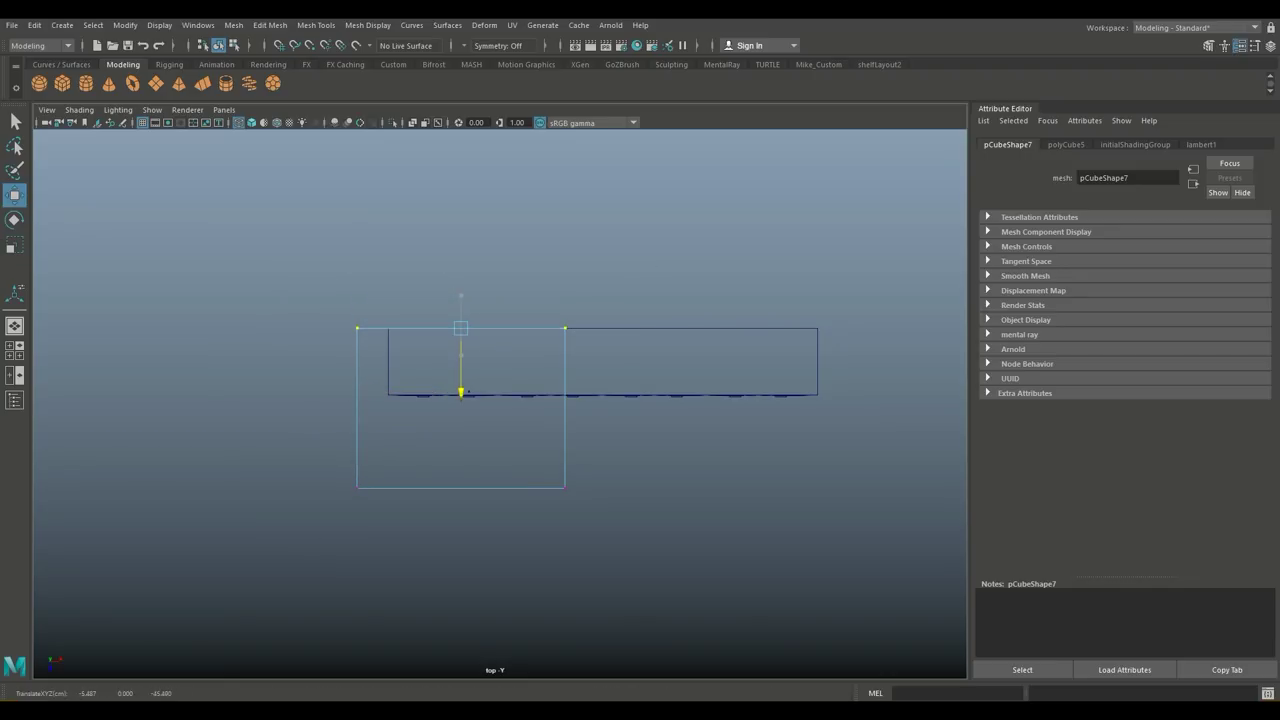
Step: Stretch its right side to the wall's far end and align bottom and left sides
drag(545, 305, 590, 505)
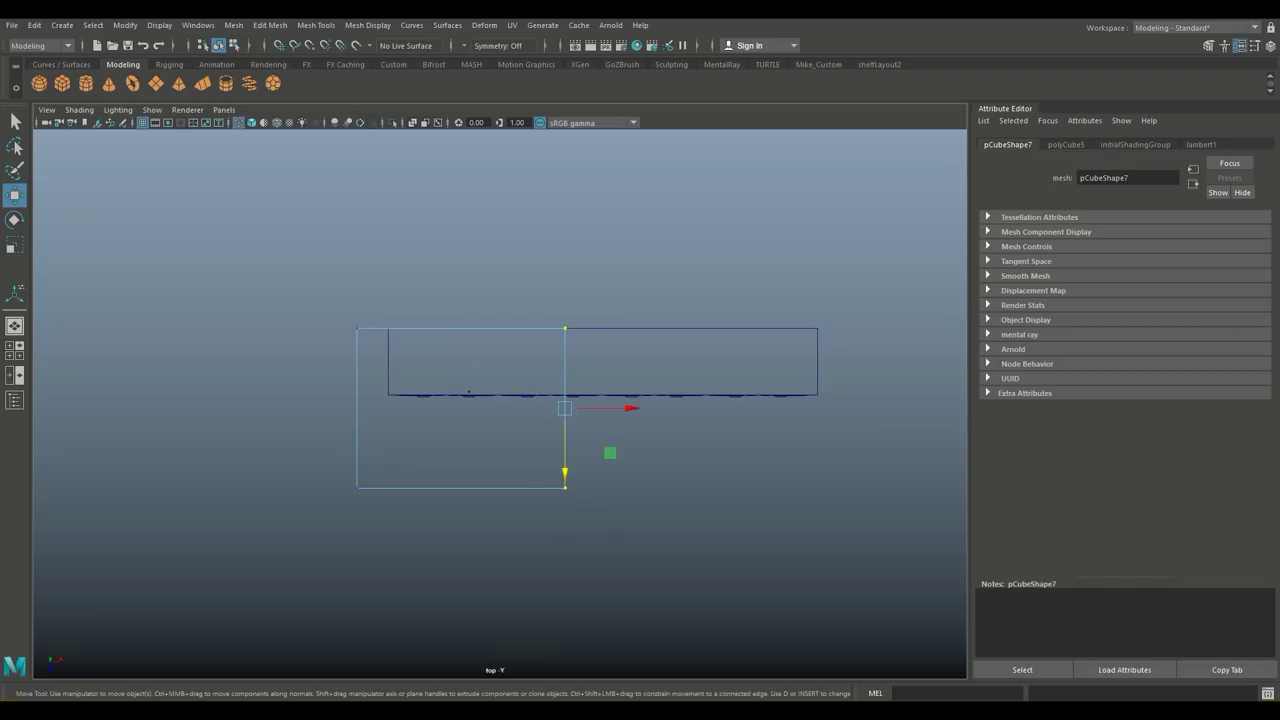
drag(630, 408, 881, 408)
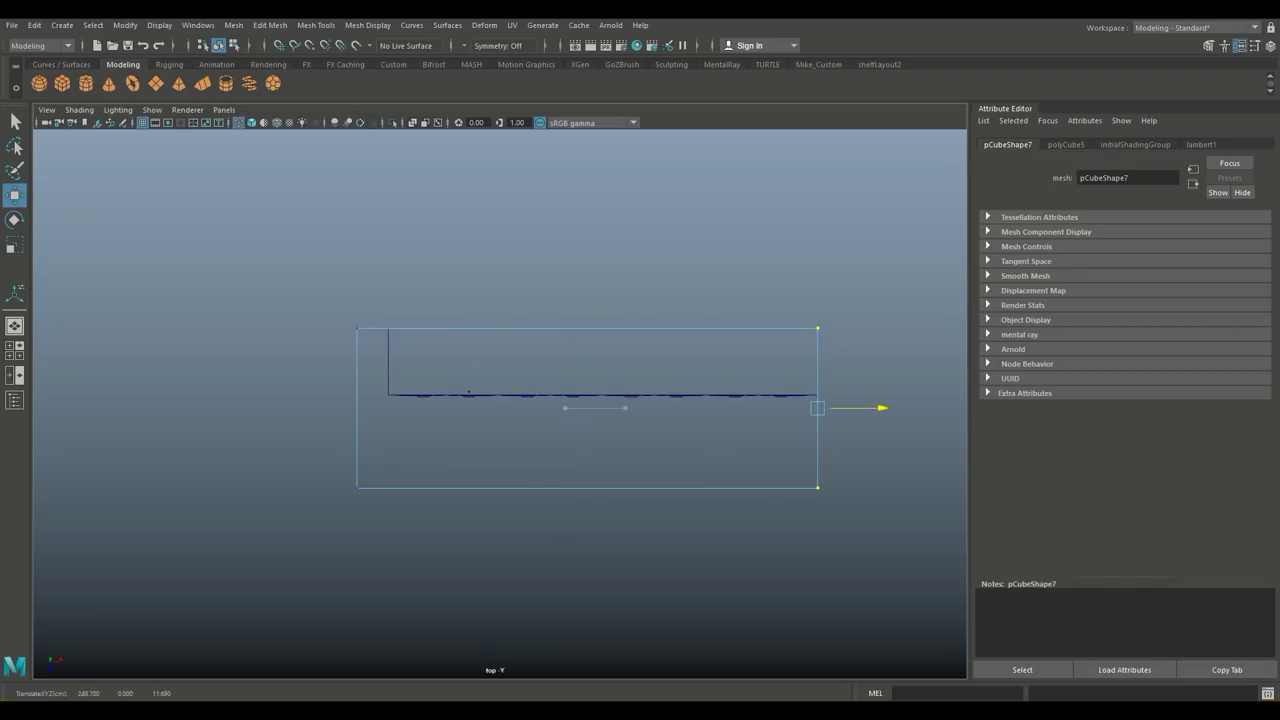
drag(306, 466, 912, 627)
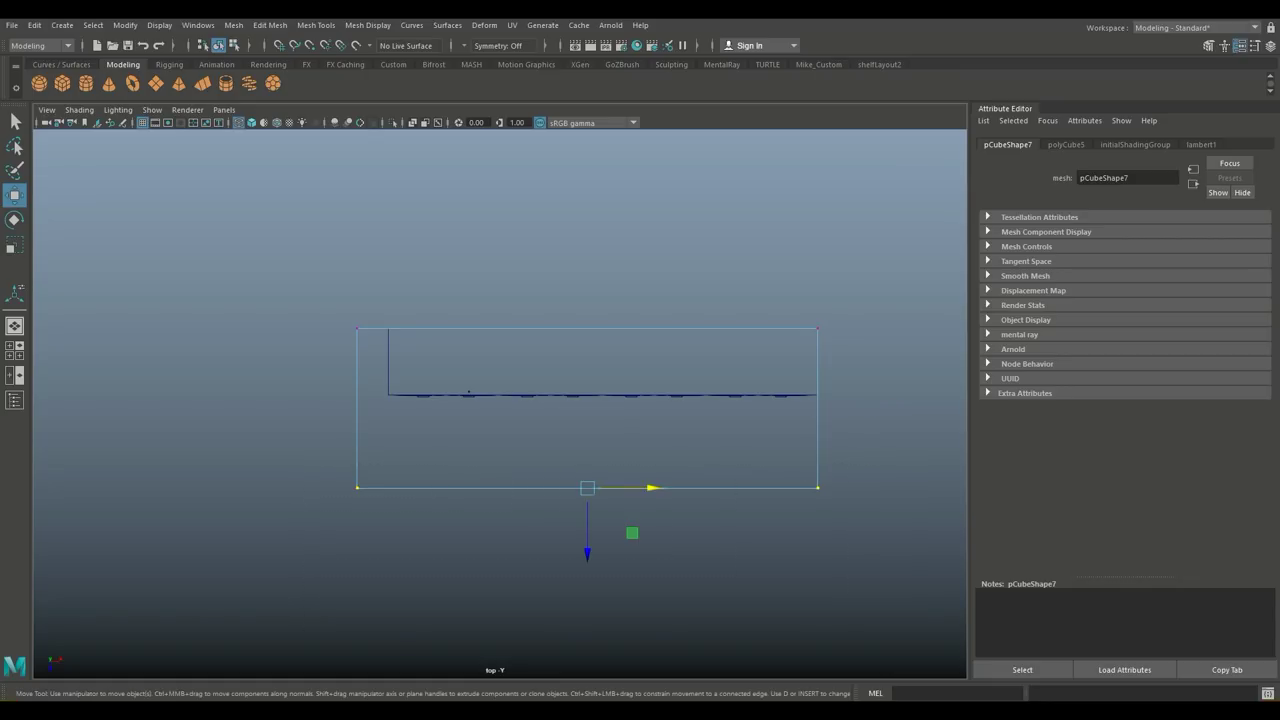
drag(587, 548, 587, 480)
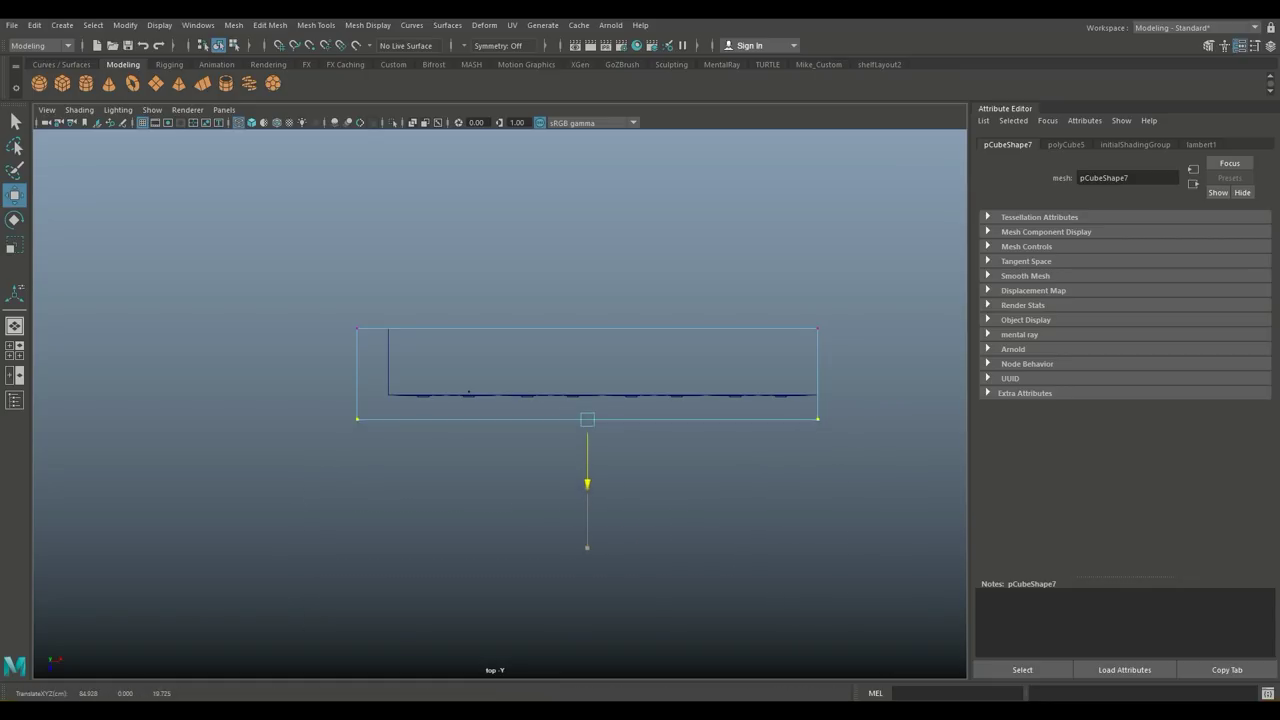
drag(309, 278, 362, 522)
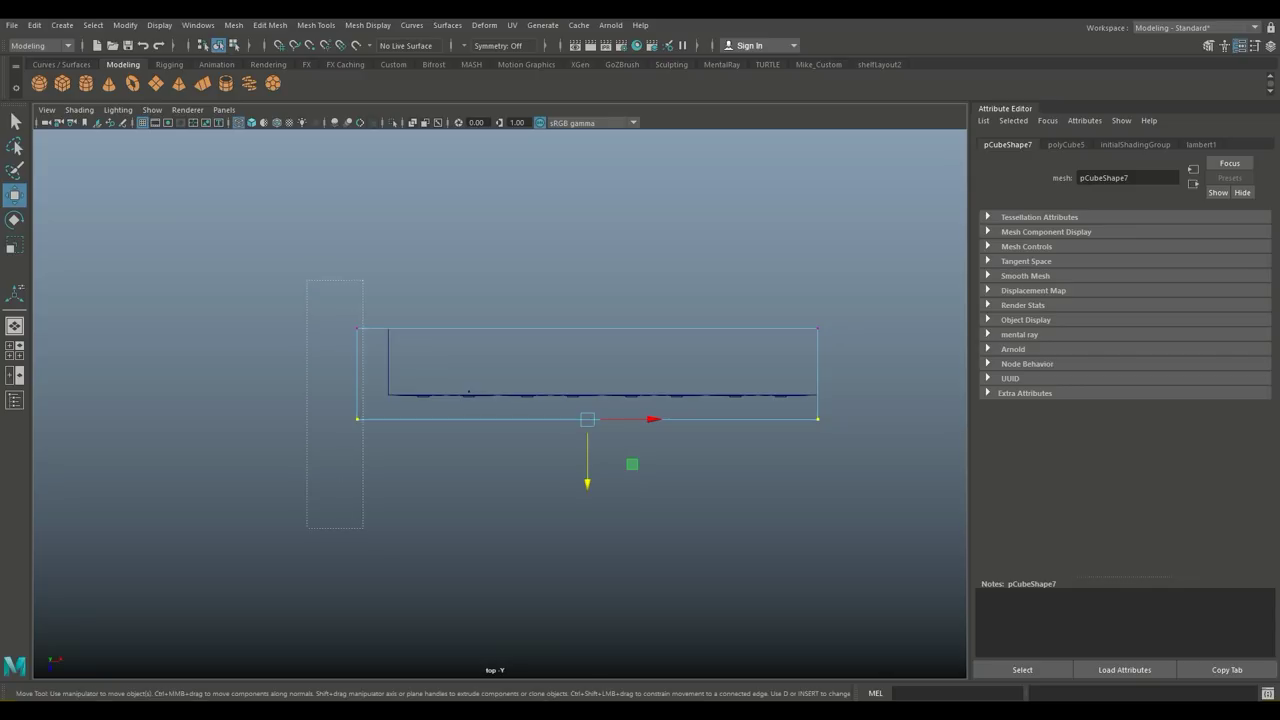
drag(420, 373, 452, 373)
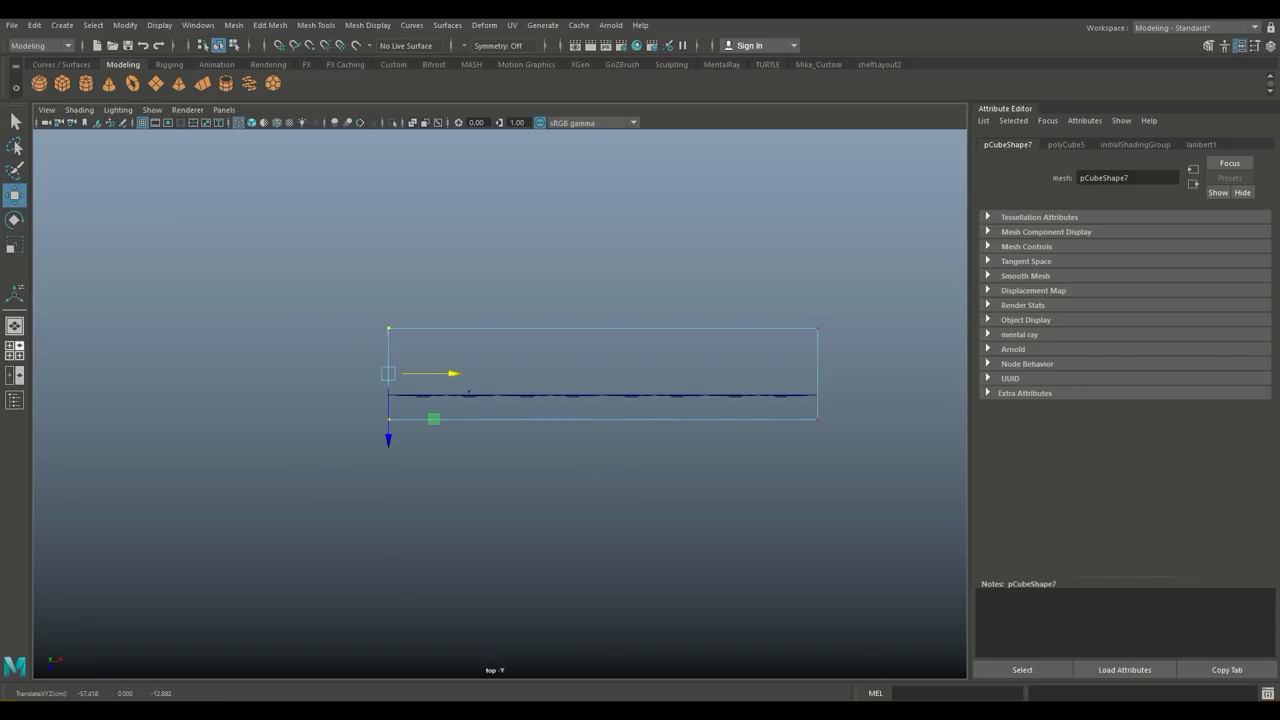
key(space)
key(space)
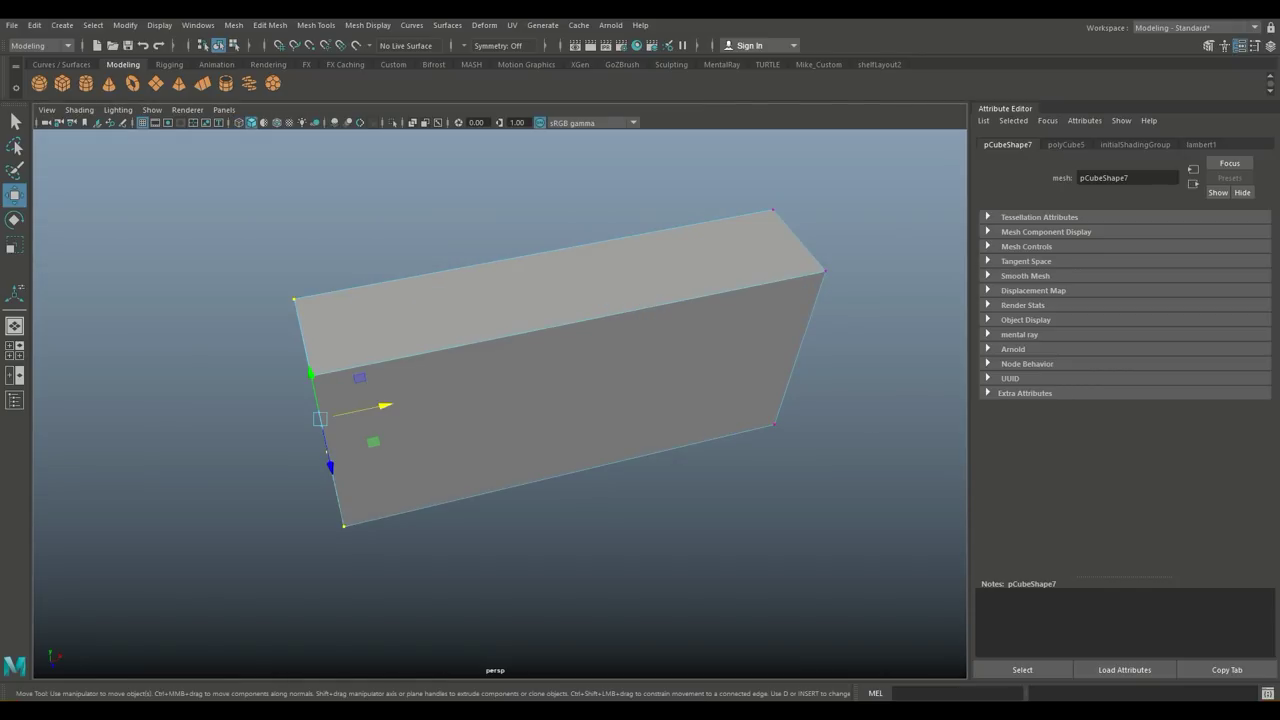
Step: In the front view, lower the box's top below the windows and raise its bottom to make a thin slab
click(15, 350)
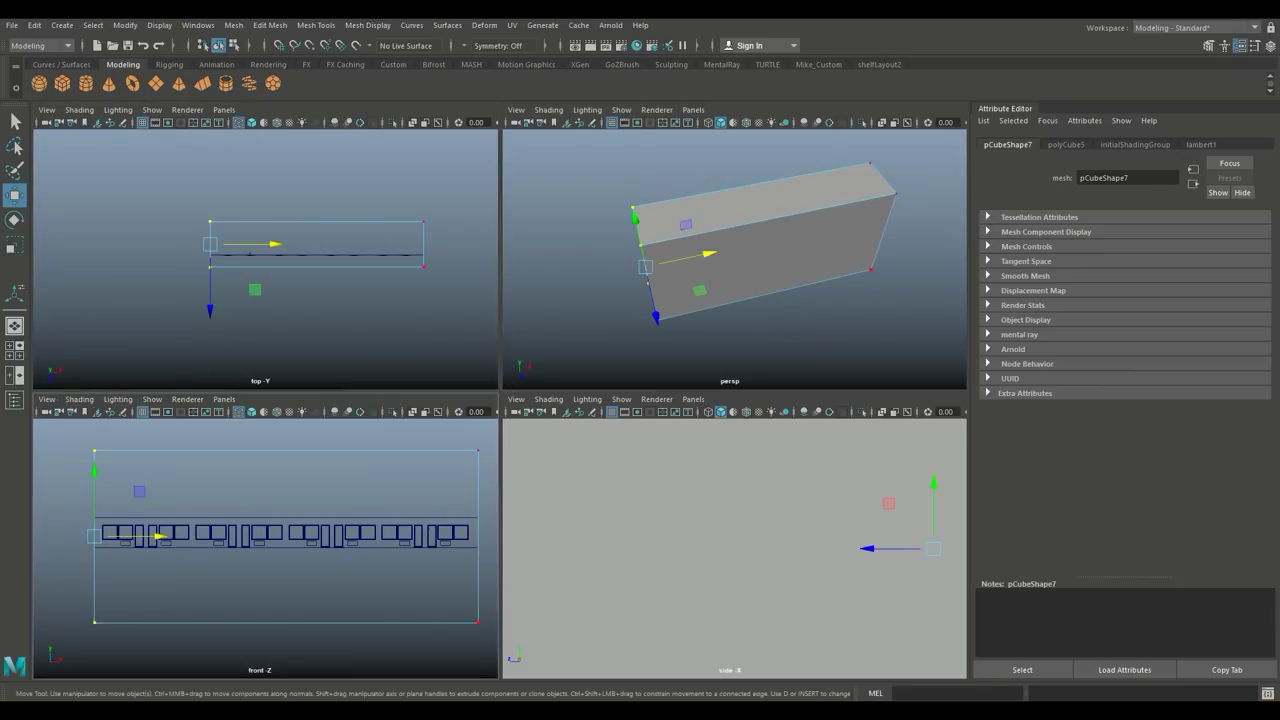
key(space)
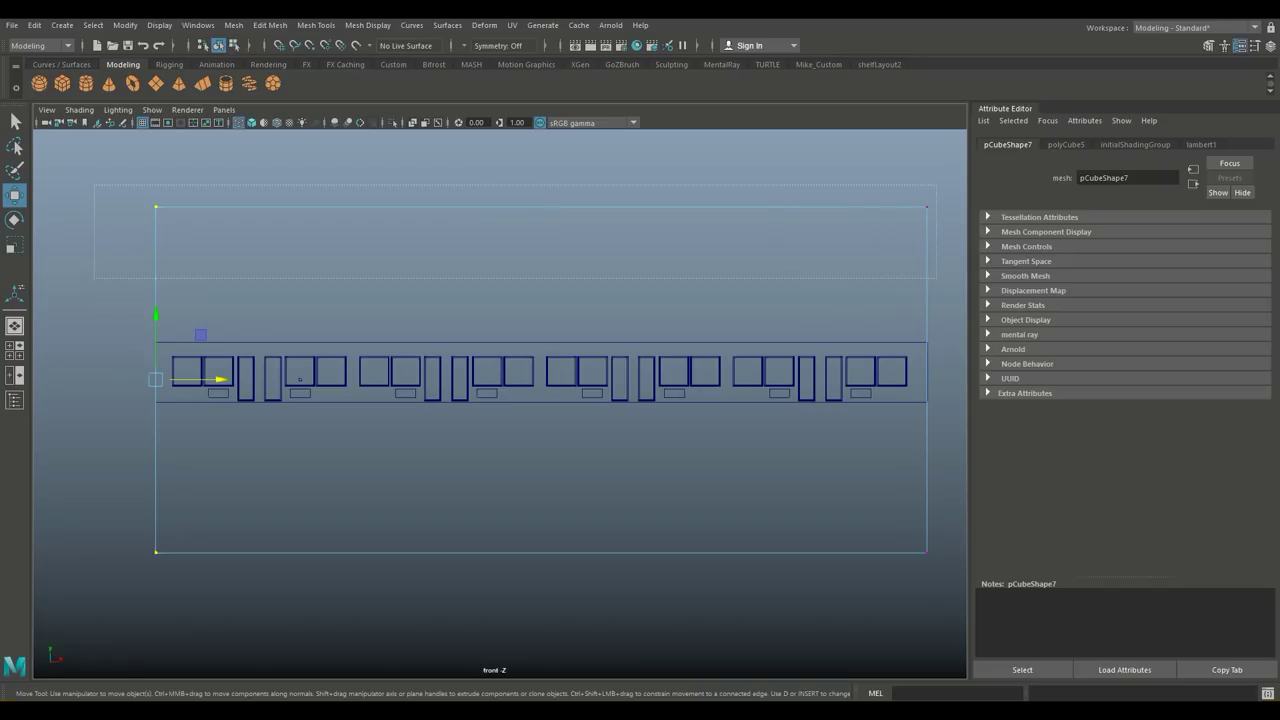
drag(936, 278, 936, 278)
mouse_move(541, 175)
mouse_down()
mouse_move(541, 382)
mouse_move(541, 371)
mouse_up()
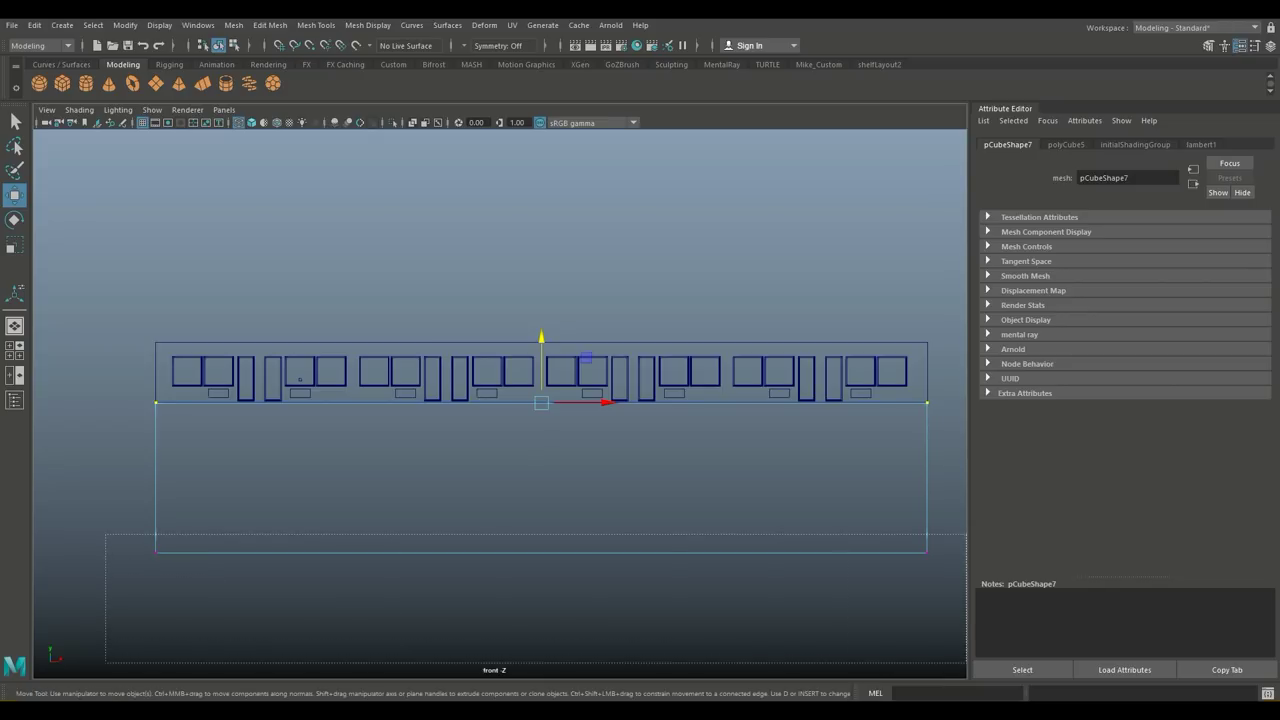
drag(104, 532, 965, 666)
drag(541, 491, 541, 346)
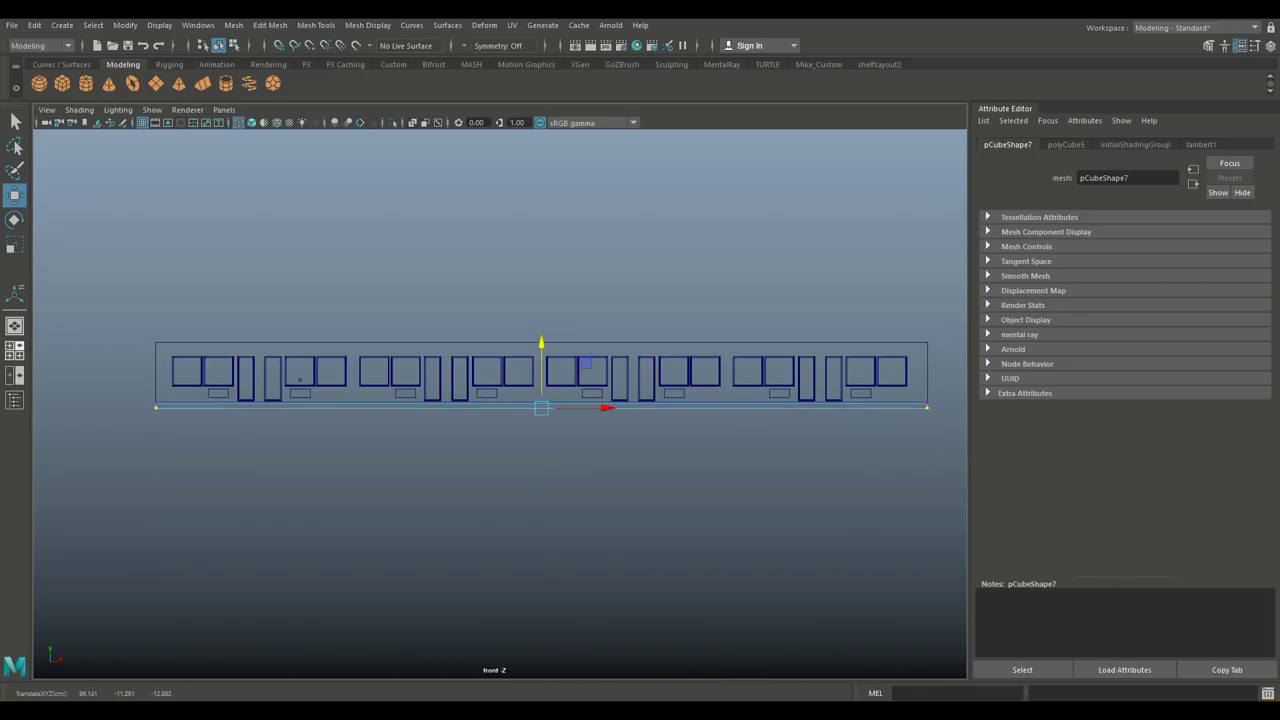
Step: Orbit the perspective view around the wall to inspect the thinned slab
click(15, 350)
key(space)
scroll(500, 400, up, 3)
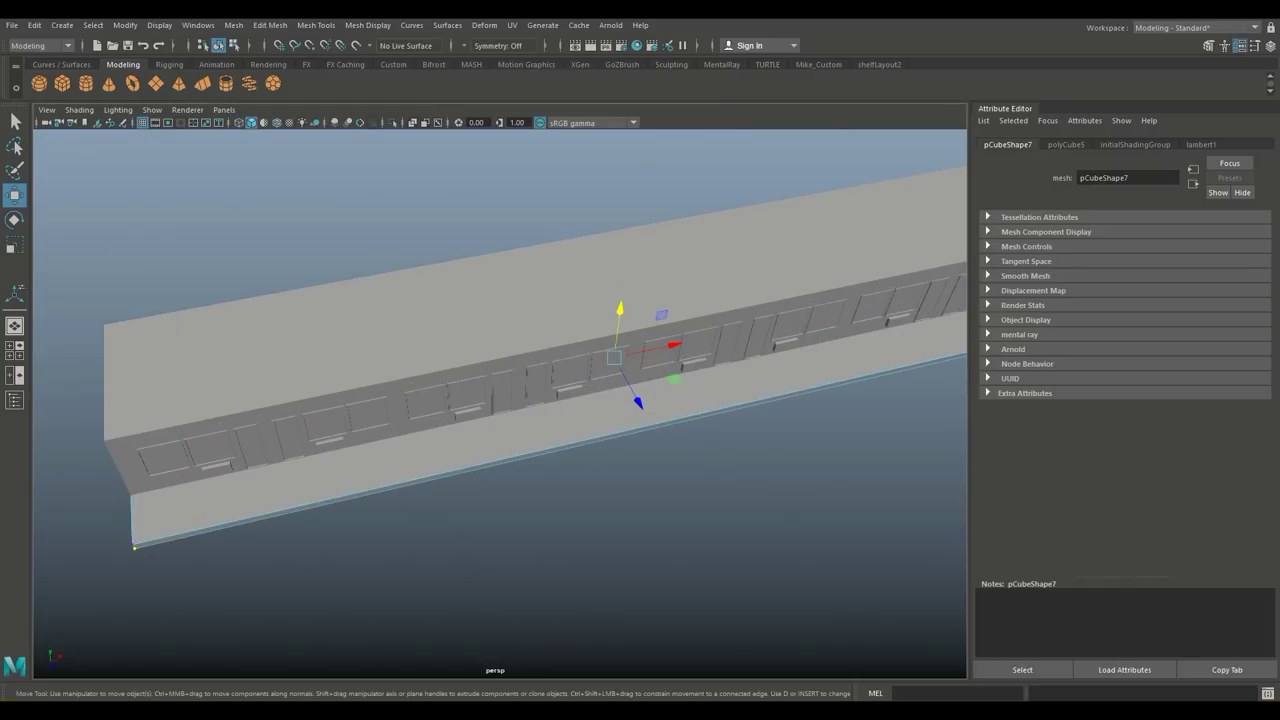
scroll(500, 400, down, 5)
alt+drag(500, 400, 400, 420)
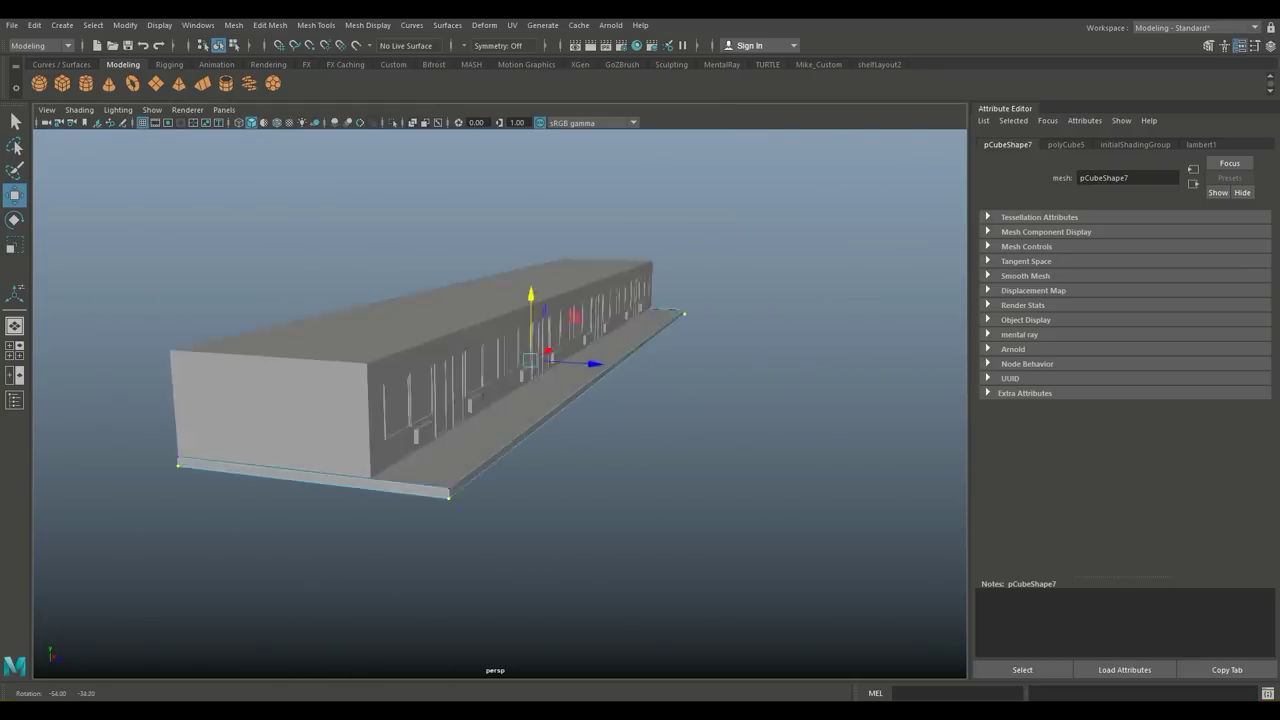
mouse_move(500, 400)
alt+mouse_down()
mouse_move(560, 380)
mouse_move(460, 390)
mouse_move(460, 410)
mouse_move(480, 400)
mouse_move(420, 410)
mouse_move(632, 358)
alt+mouse_up()
scroll(500, 400, down, 3)
scroll(500, 400, up, 2)
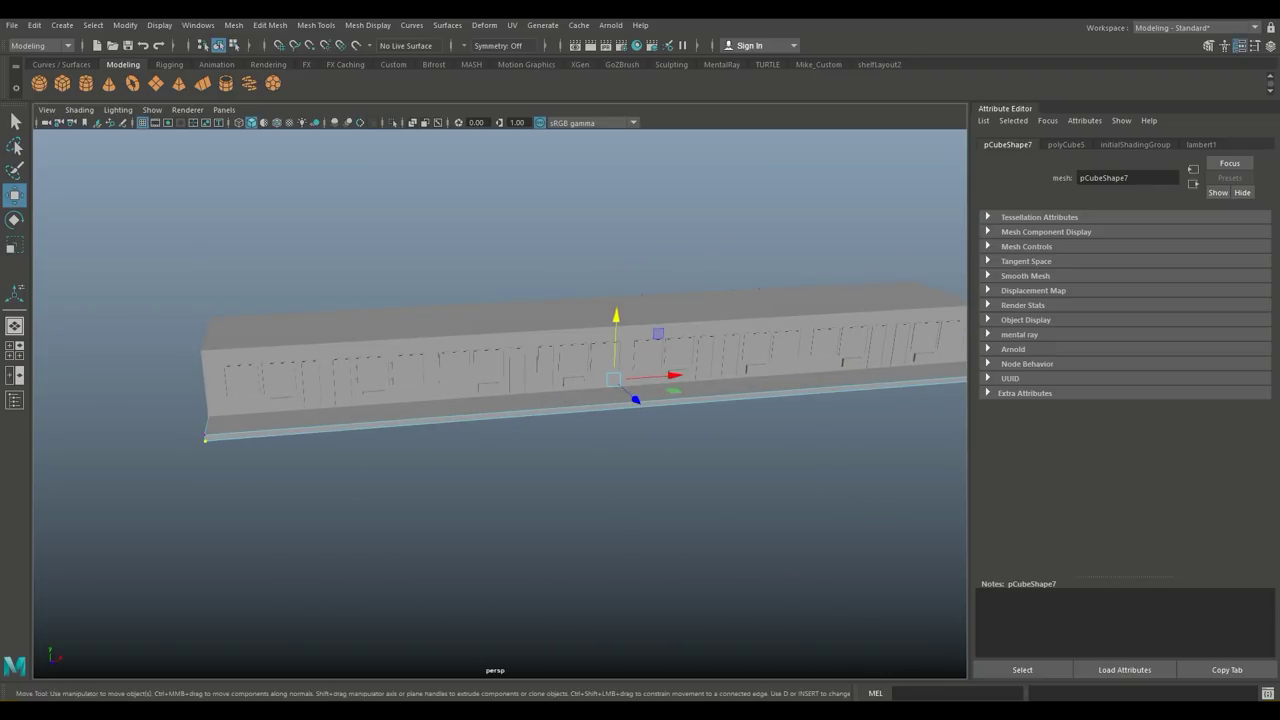
Step: Raise the slab's bottom edge slightly in the front view
click(14, 350)
key(space)
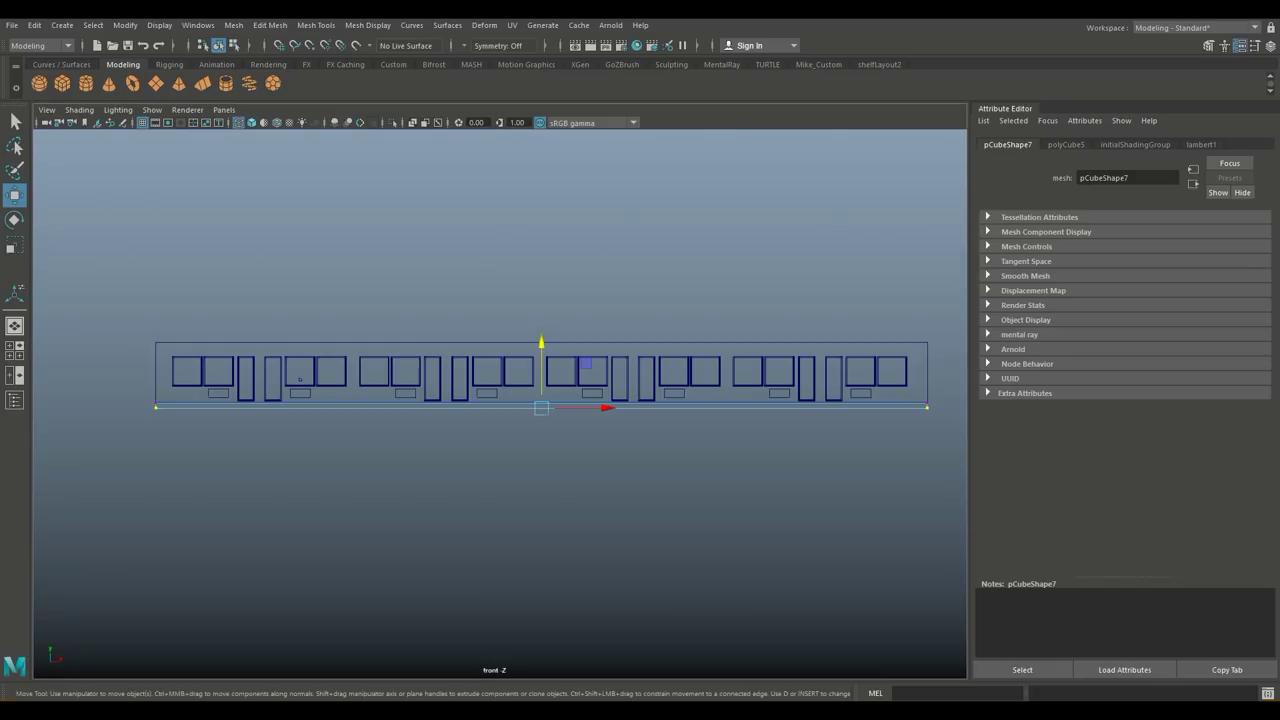
right_click(160, 368)
drag(348, 485, 966, 406)
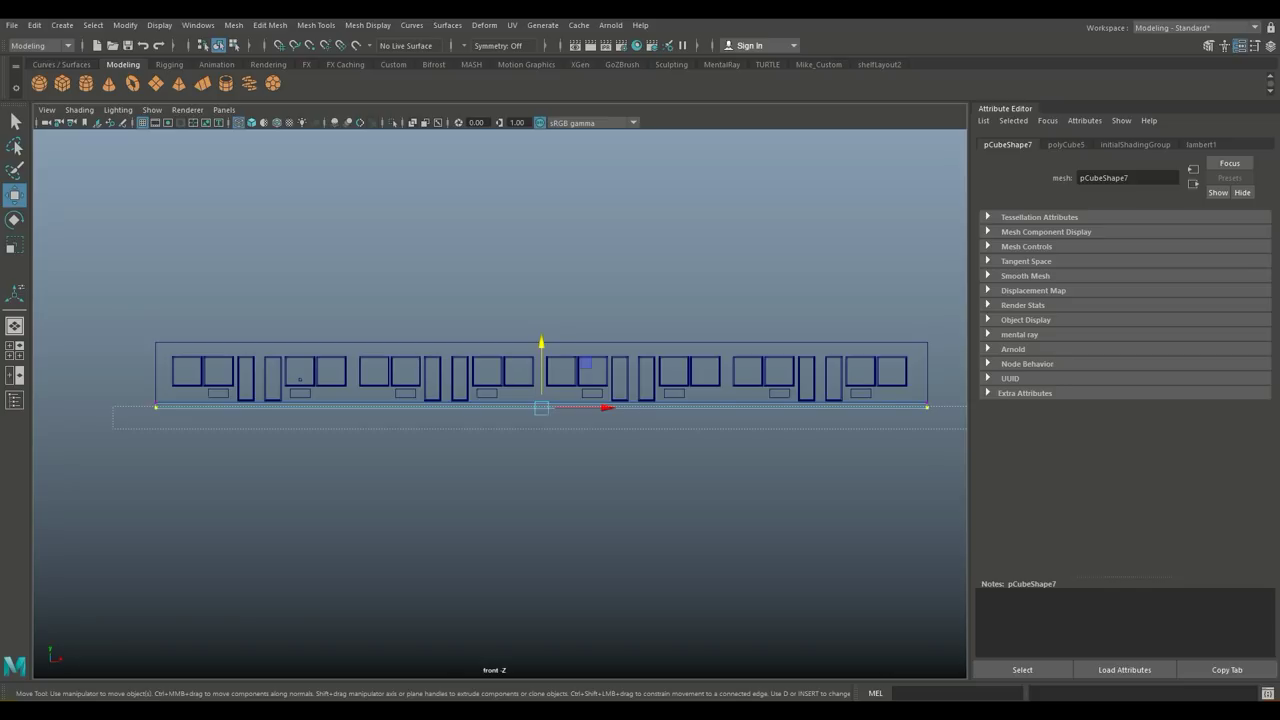
drag(113, 430, 113, 430)
drag(541, 345, 541, 343)
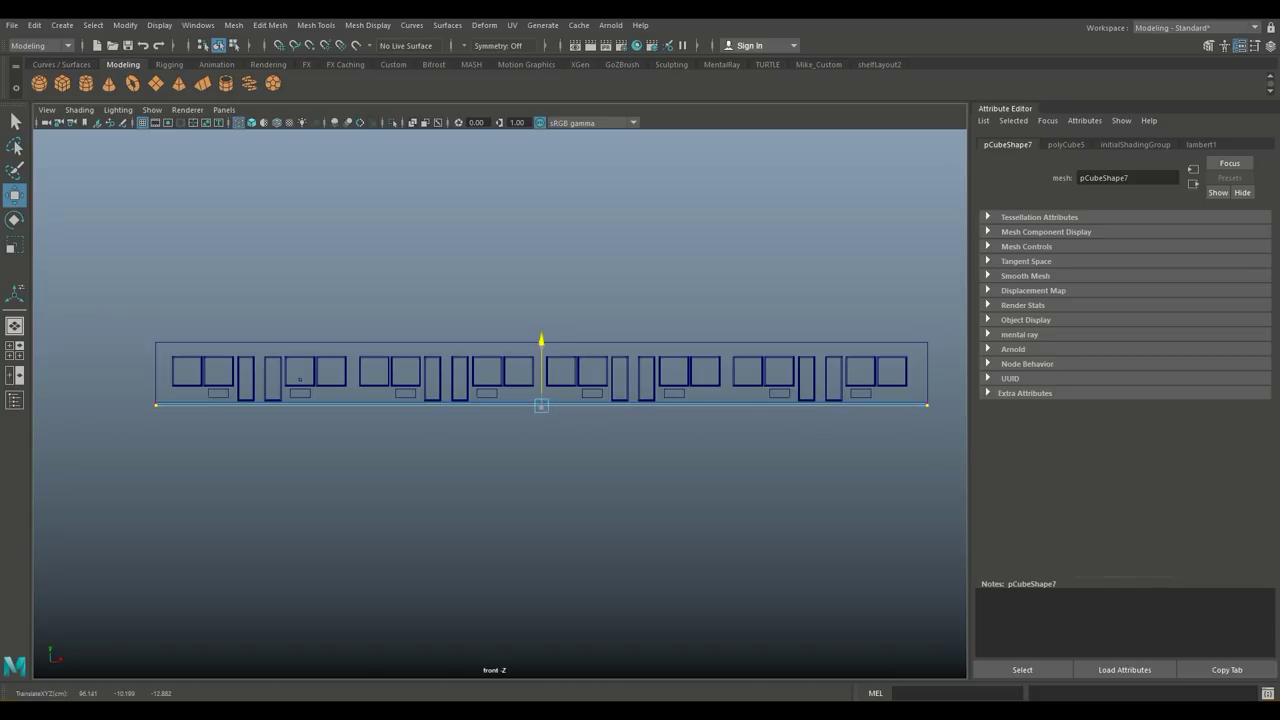
Step: Drag the slab's right-end vertices out past the wall's right end
click(14, 350)
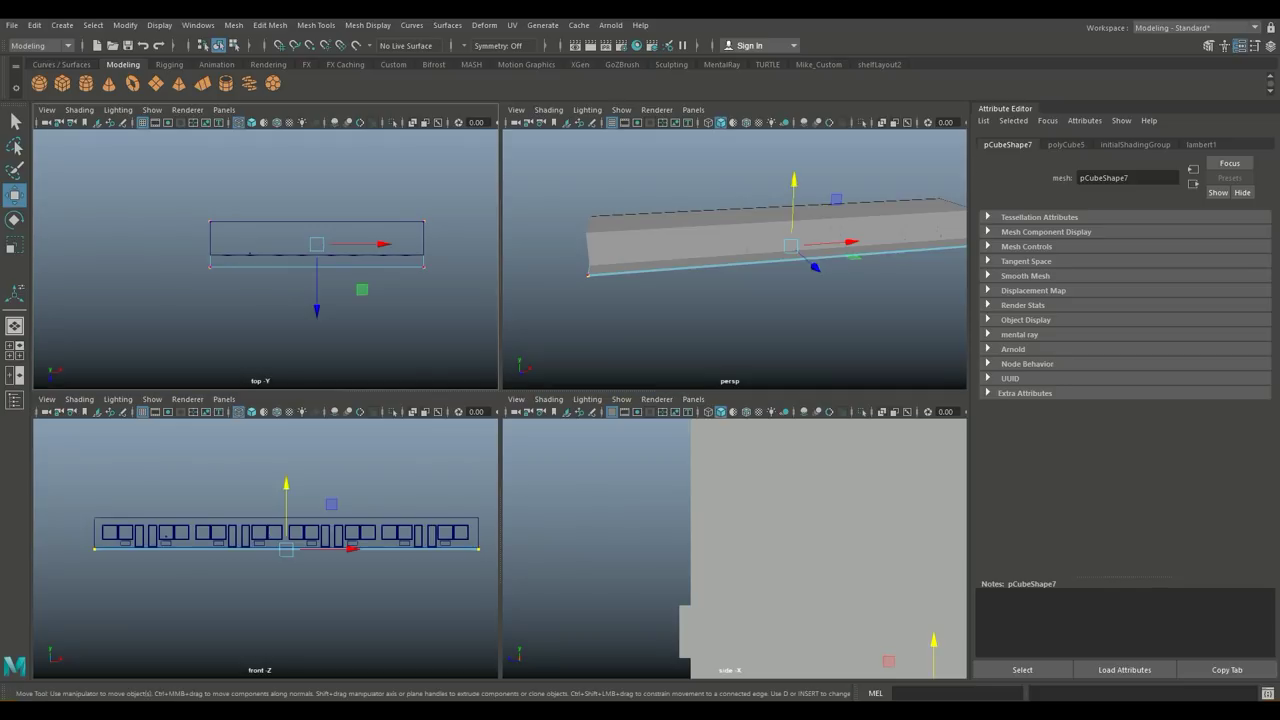
click(14, 326)
scroll(540, 390, down, 5)
scroll(540, 390, down, 2)
mouse_move(540, 390)
alt+mouse_down()
mouse_move(440, 410)
mouse_move(470, 400)
alt+mouse_up()
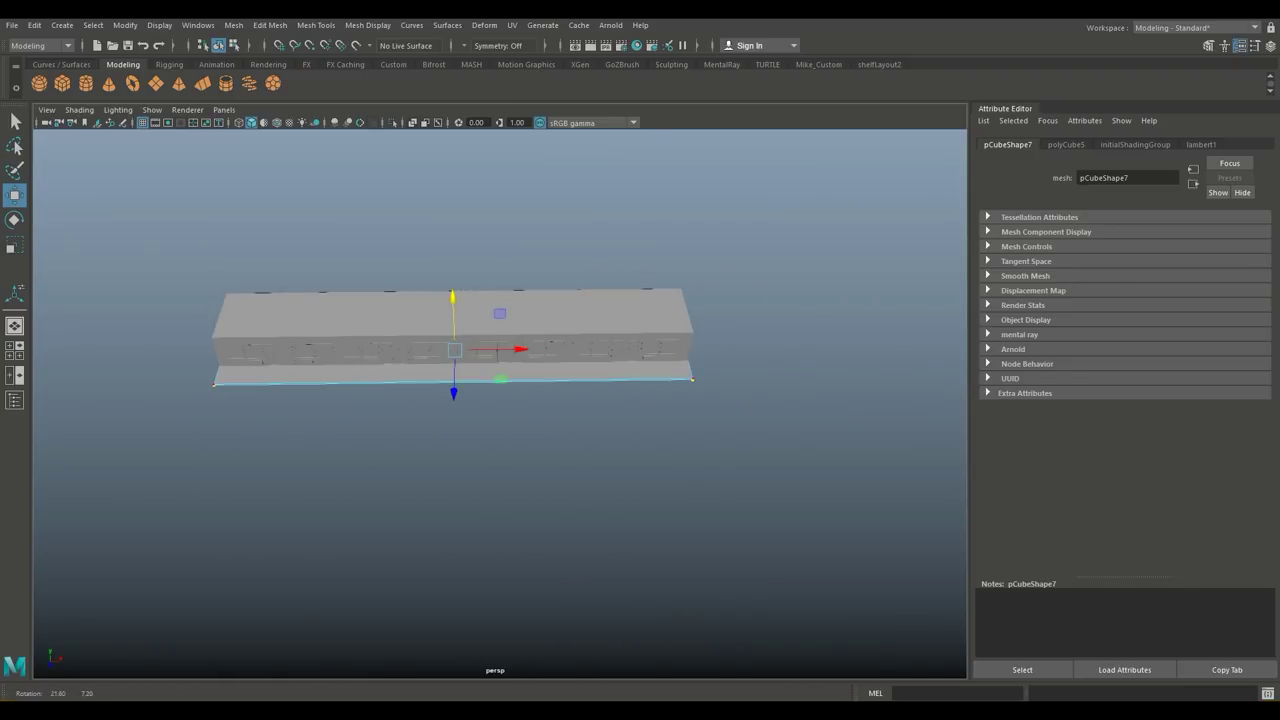
drag(634, 238, 714, 427)
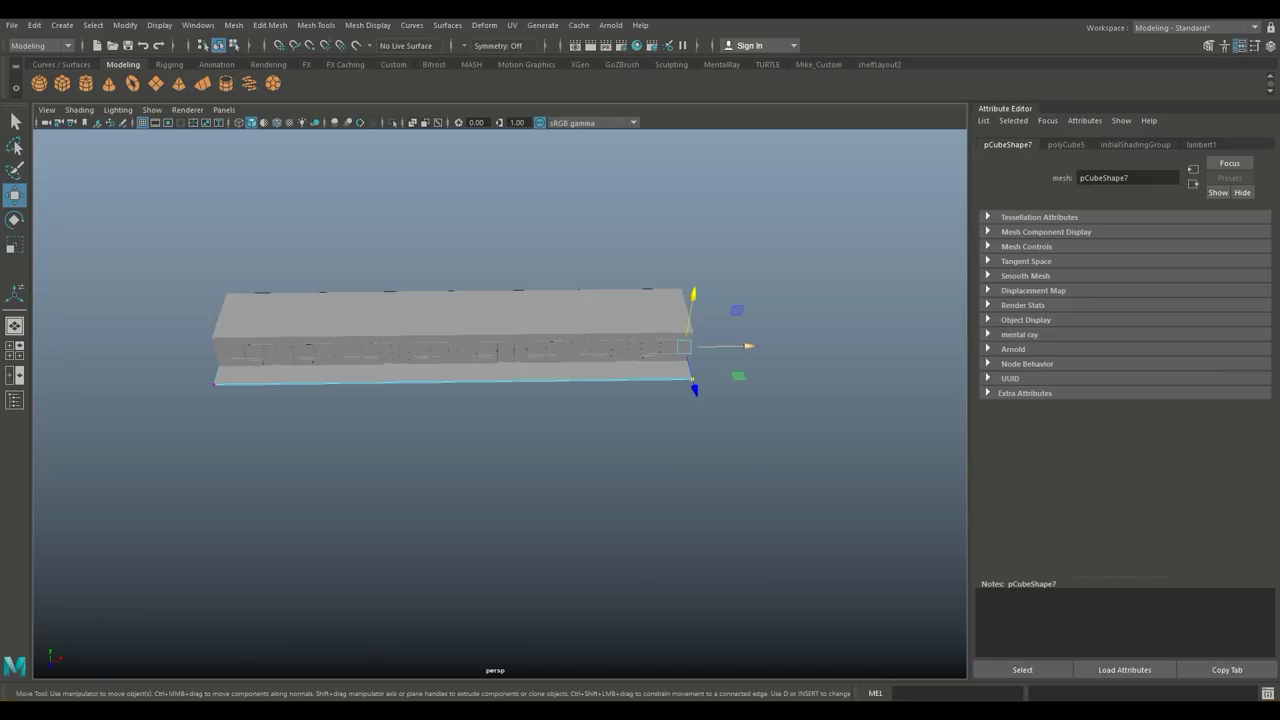
drag(750, 346, 838, 345)
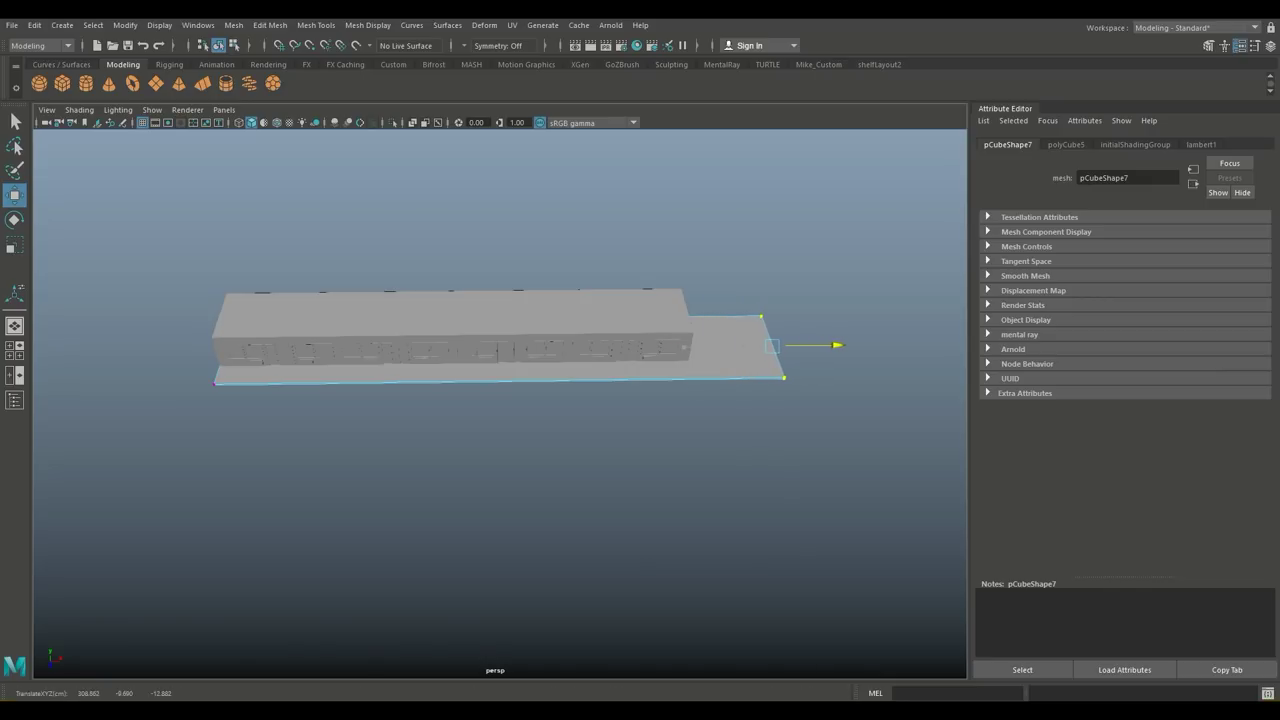
Step: Select both the slab and the windowed wall
alt+drag(500, 400, 560, 390)
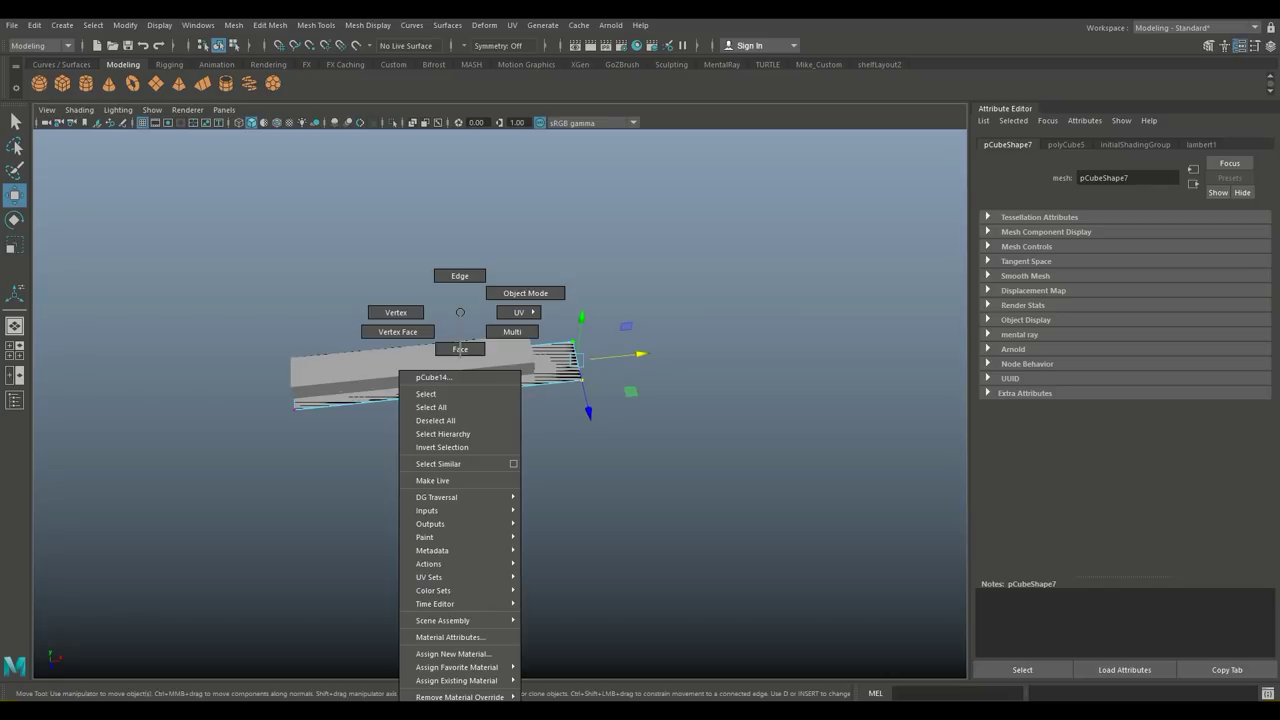
right_drag(457, 330, 526, 292)
click(420, 355)
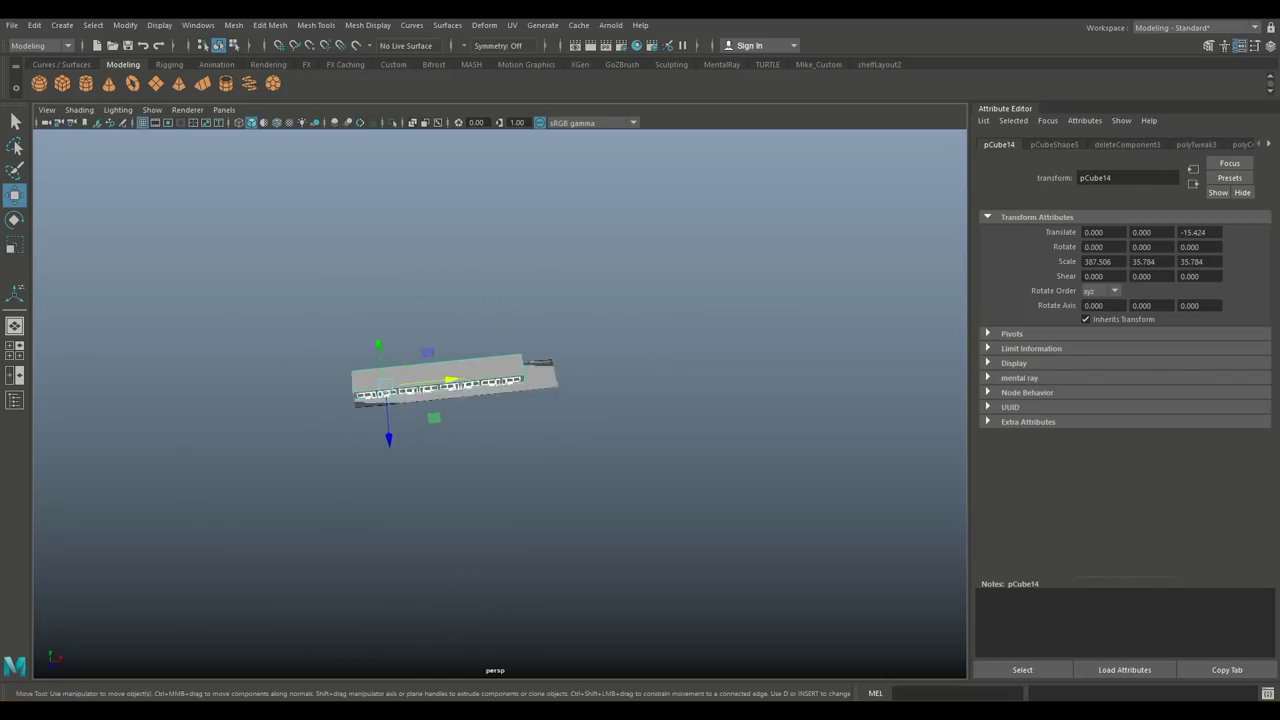
scroll(500, 400, up, 4)
Step: Combine the slab and windowed wall into one mesh and duplicate it
click(233, 25)
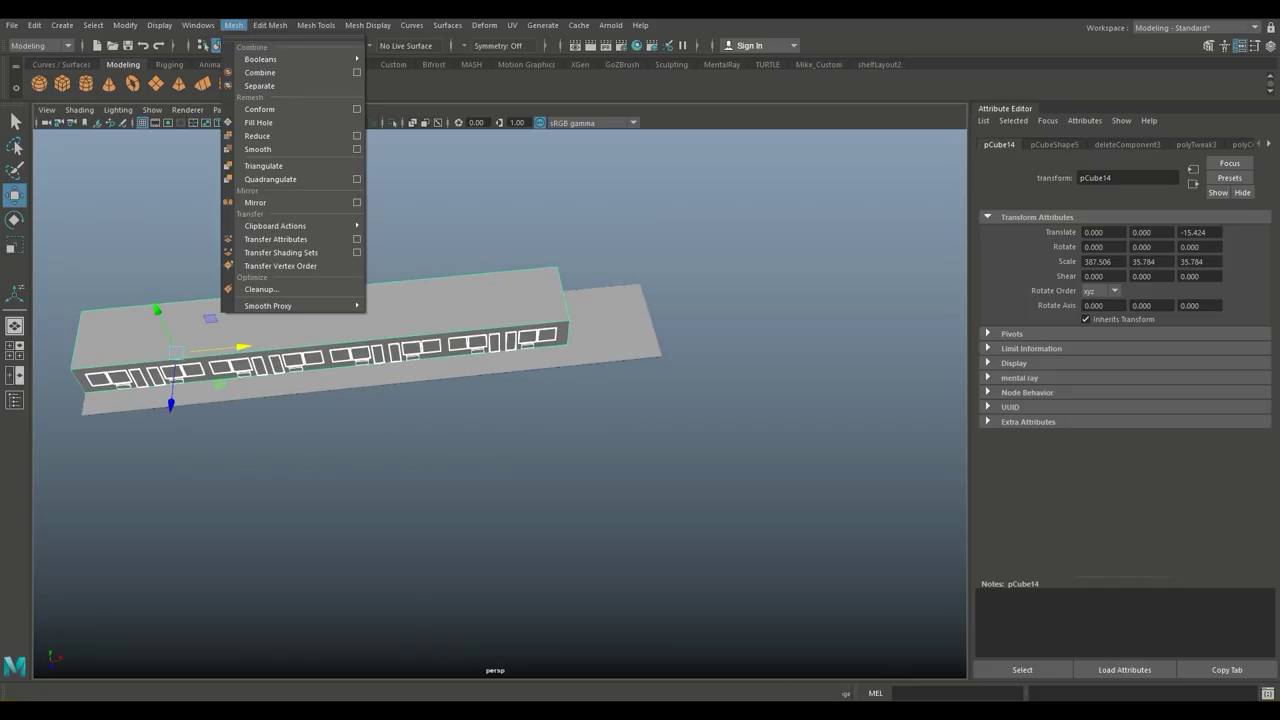
click(265, 72)
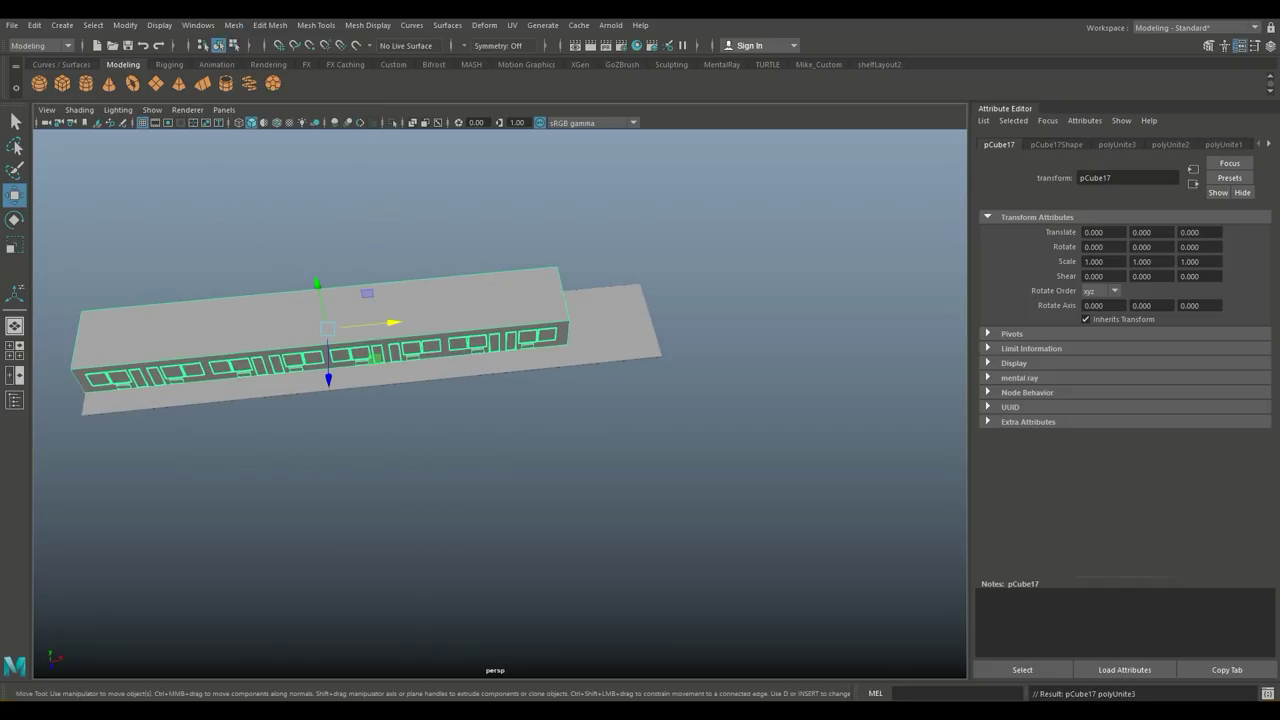
key(ctrl+d)
Step: Rotate the duplicate -90° in Y and slide it toward the long block's end
key(e)
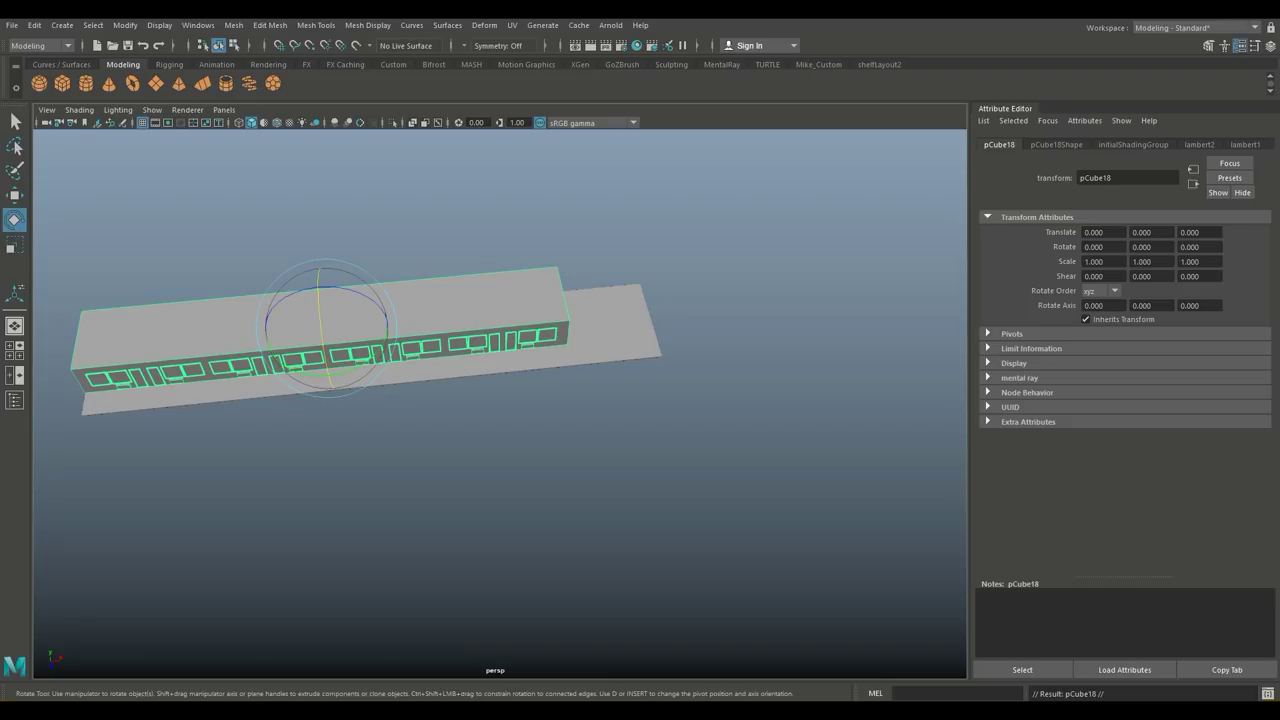
drag(321, 360, 250, 362)
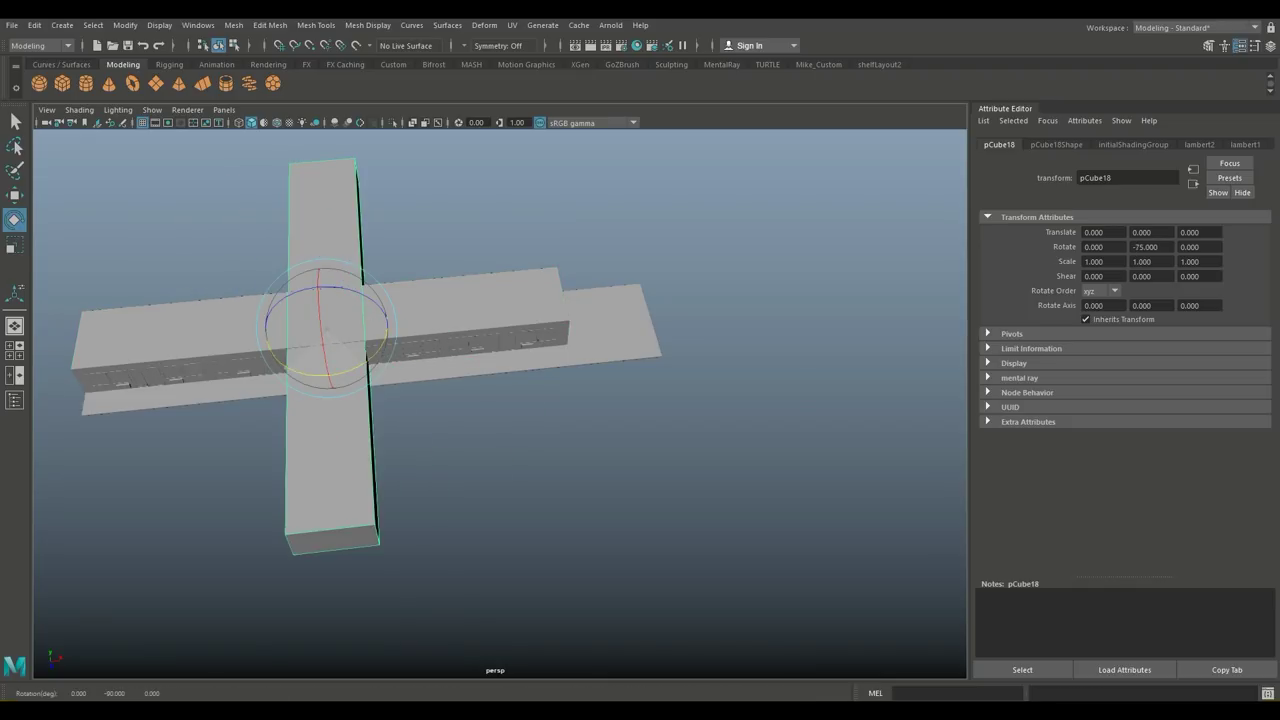
key(w)
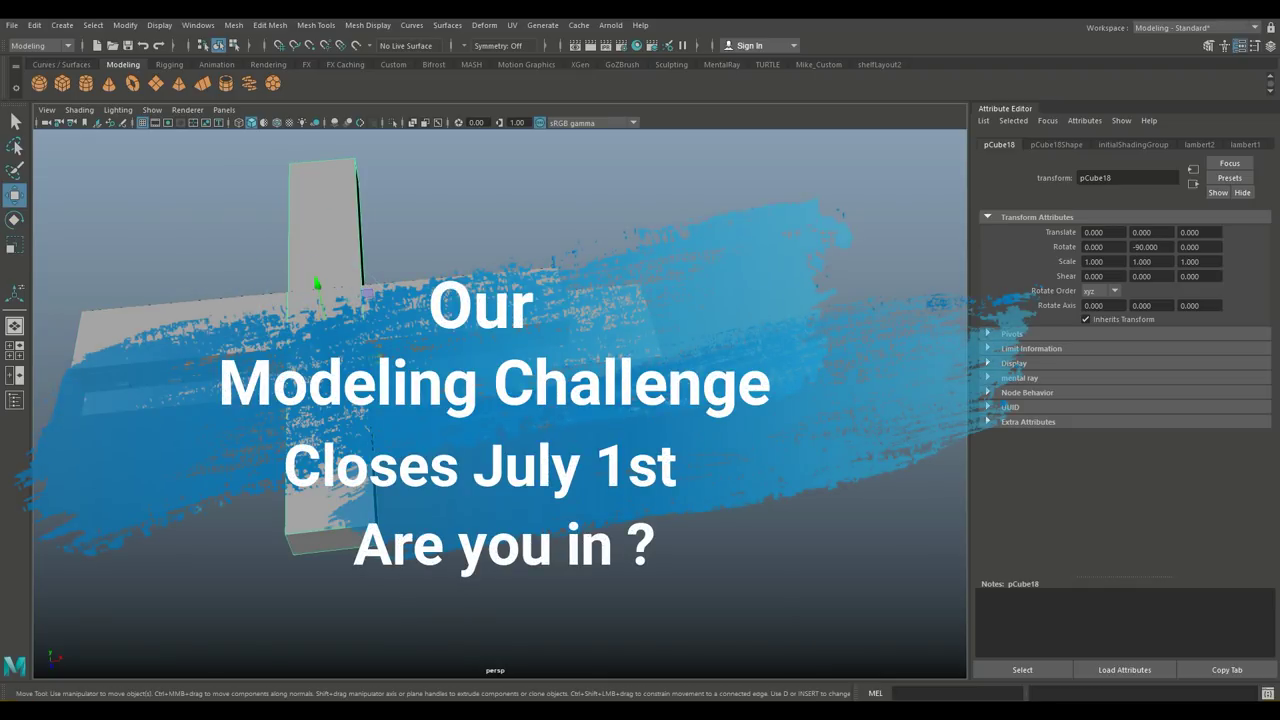
drag(316, 285, 680, 294)
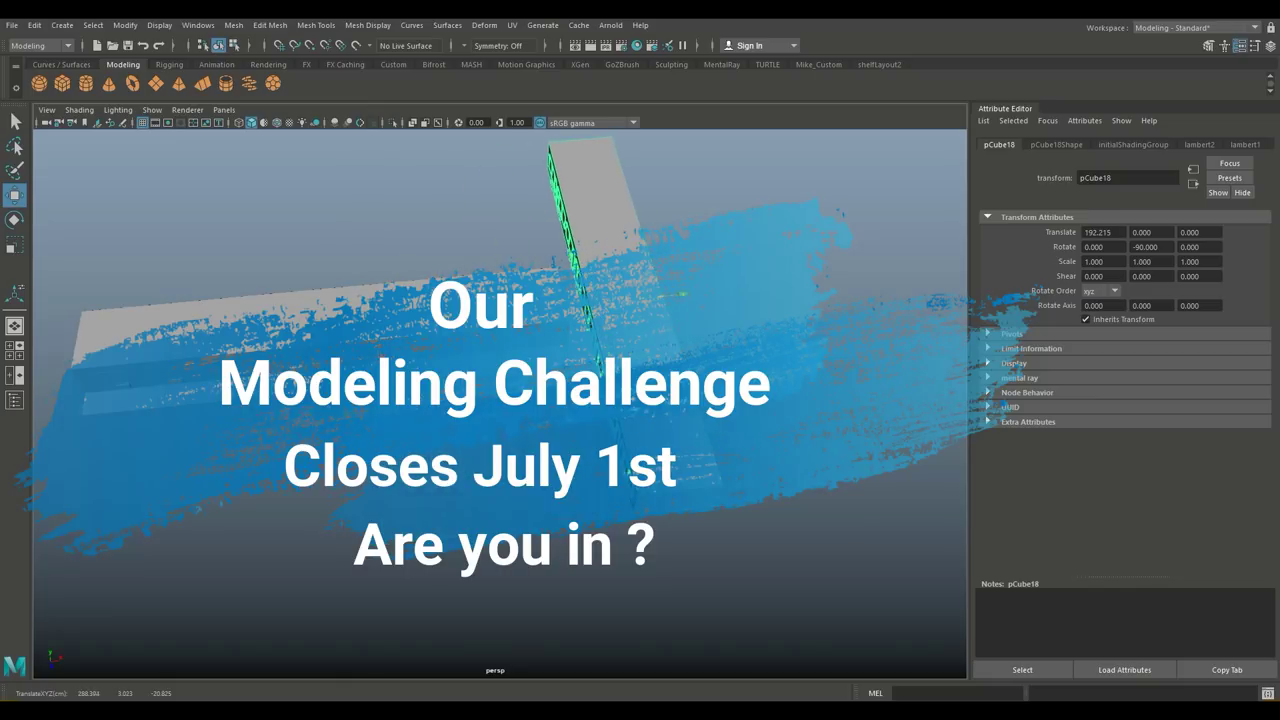
mouse_move(500, 400)
alt+mouse_down()
mouse_move(400, 380)
mouse_move(380, 400)
alt+mouse_up()
mouse_move(480, 450)
alt+mouse_down()
mouse_move(450, 440)
mouse_move(465, 440)
alt+mouse_up()
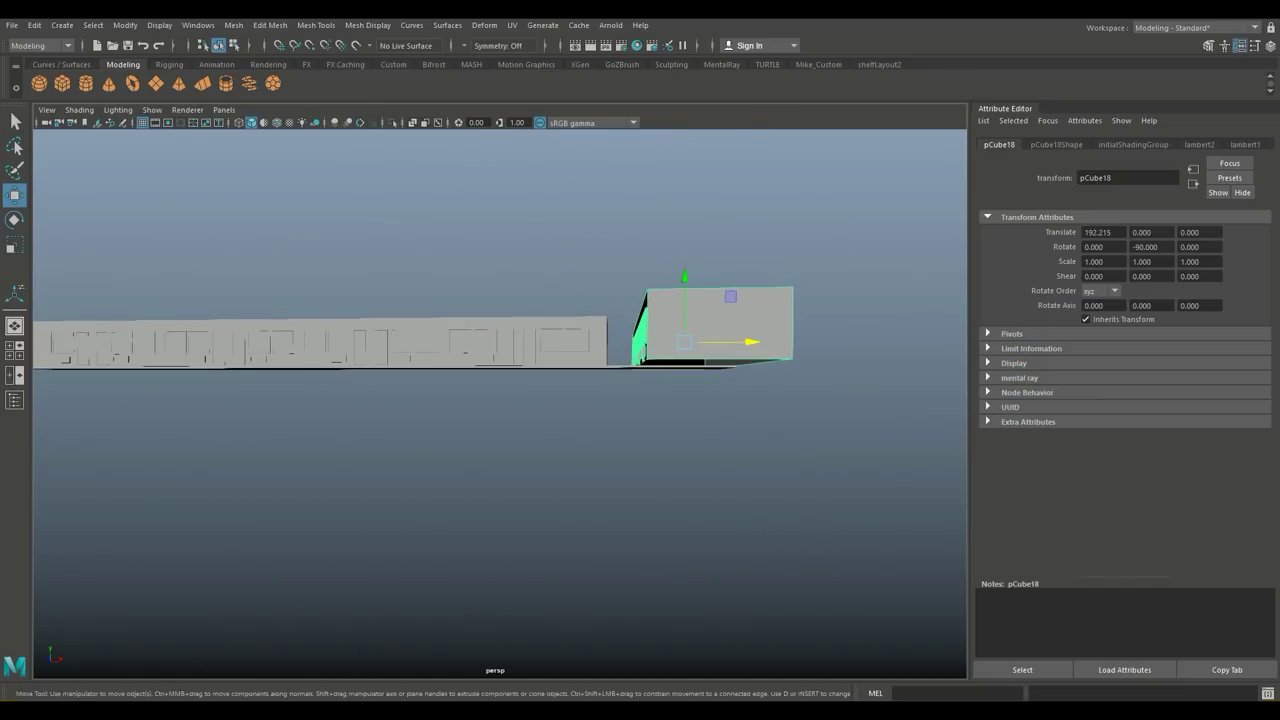
Step: Fine-tune the turned block in the front view to X 188.233, meeting the long block
click(15, 350)
key(space)
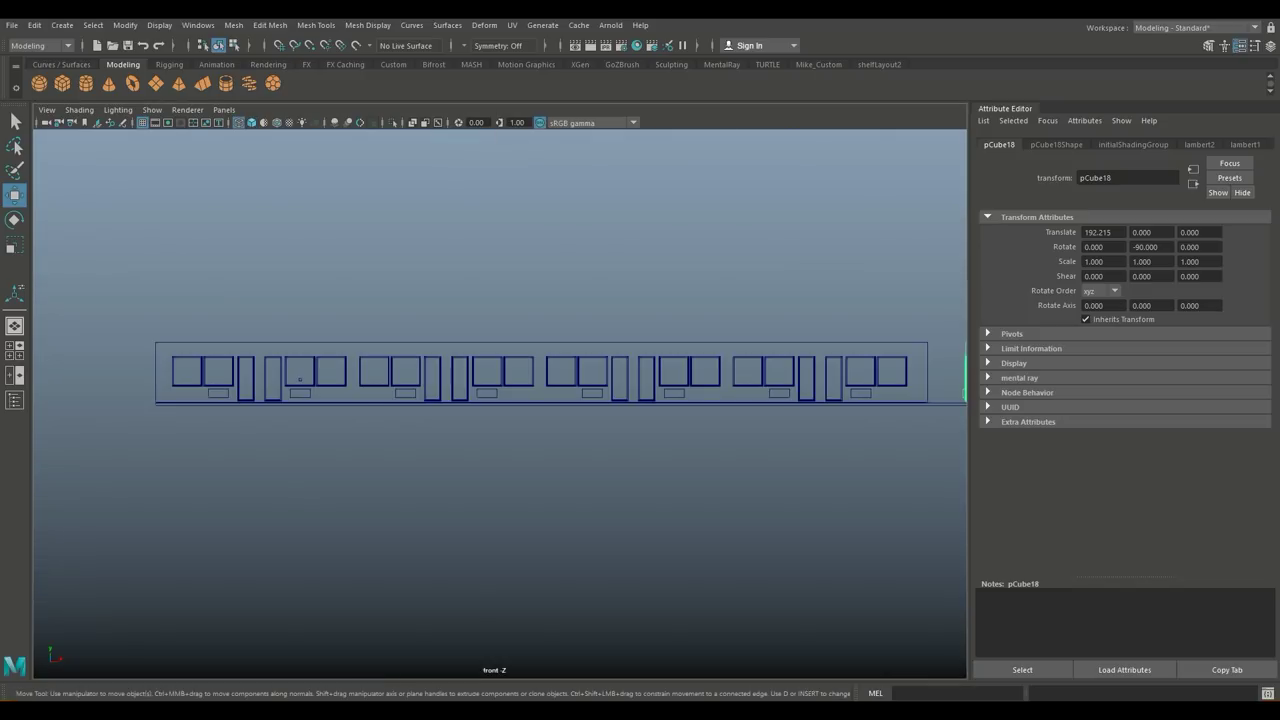
scroll(500, 400, down, 2)
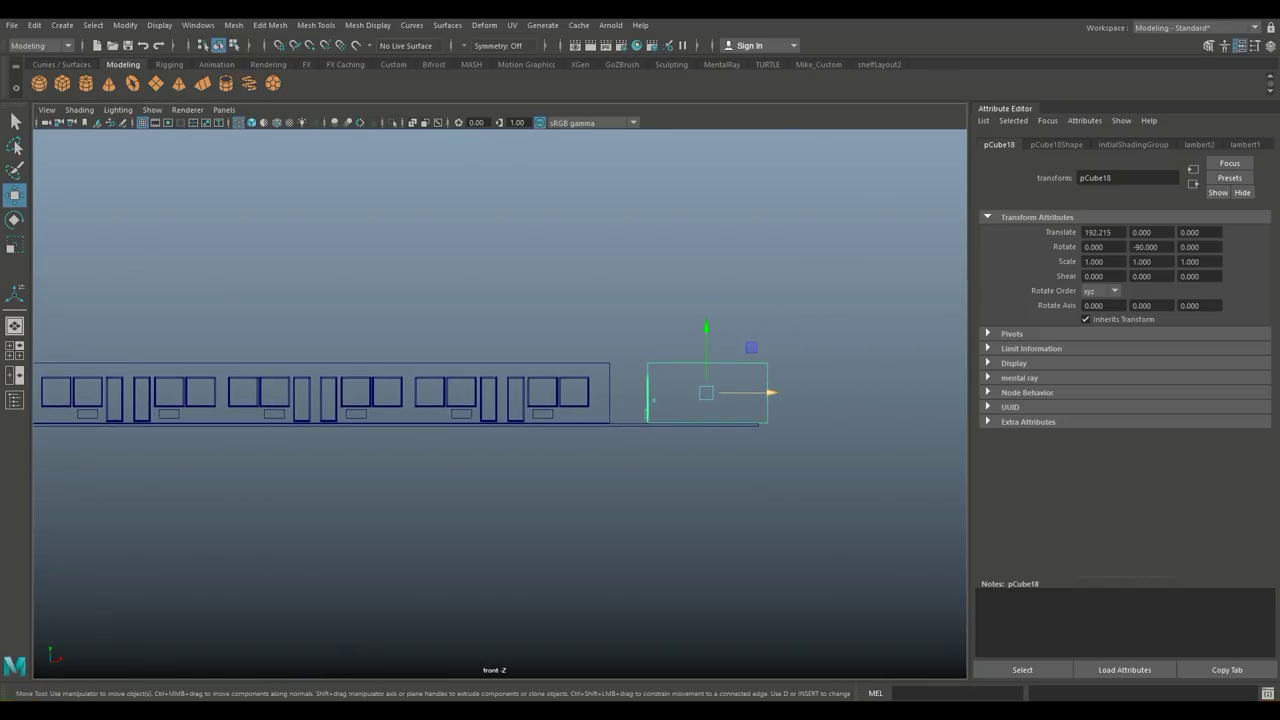
drag(745, 392, 733, 392)
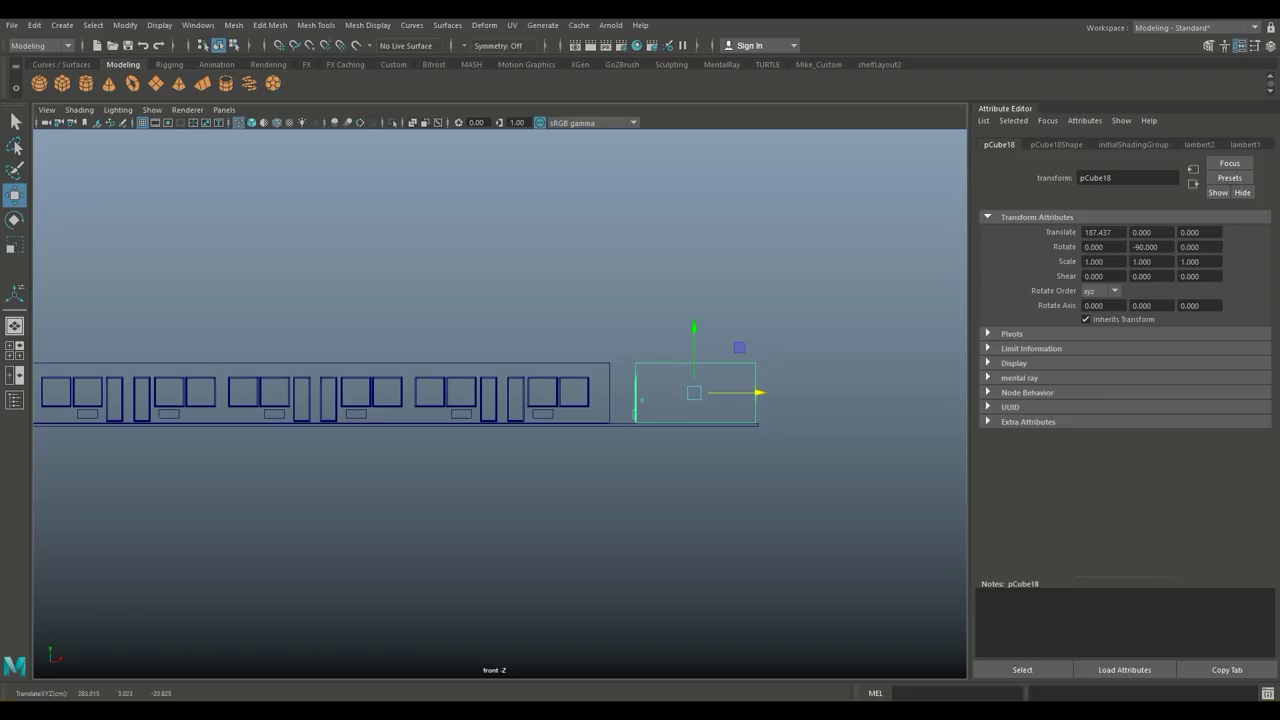
drag(740, 392, 742, 392)
key(space)
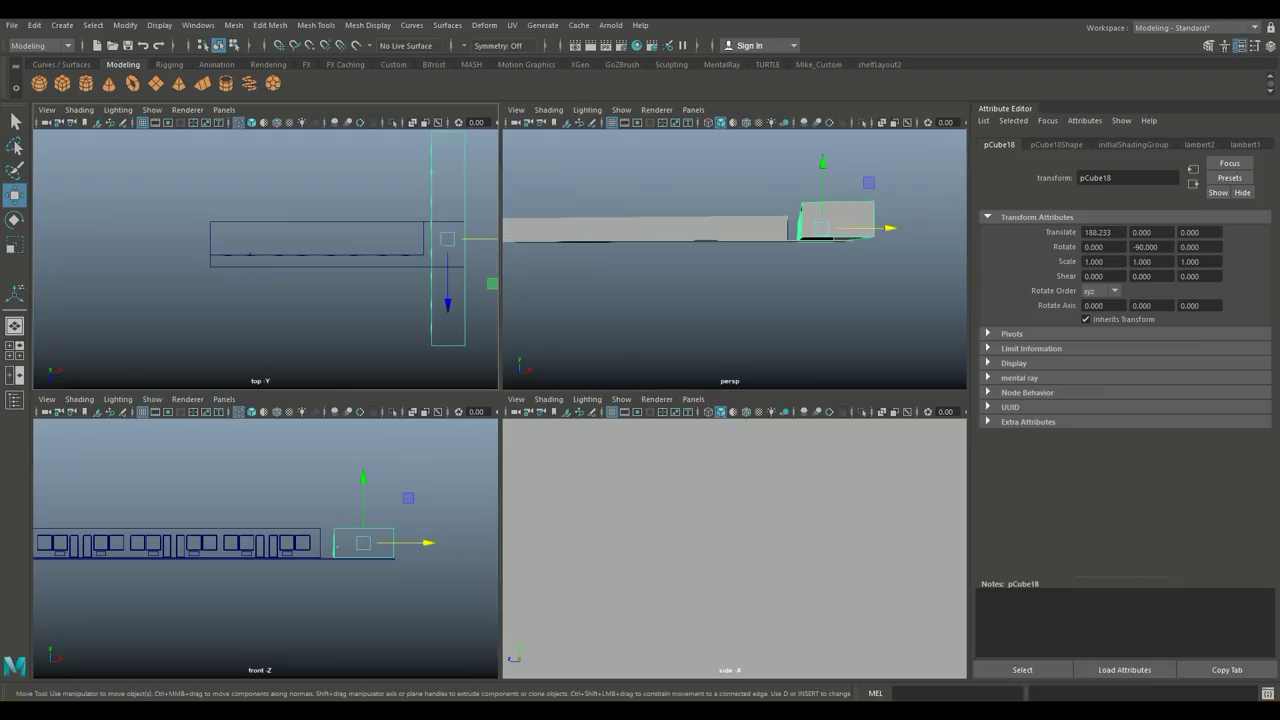
key(space)
mouse_move(500, 400)
alt+mouse_down()
mouse_move(590, 485)
mouse_move(530, 480)
mouse_move(500, 470)
mouse_move(600, 420)
mouse_move(535, 455)
alt+mouse_up()
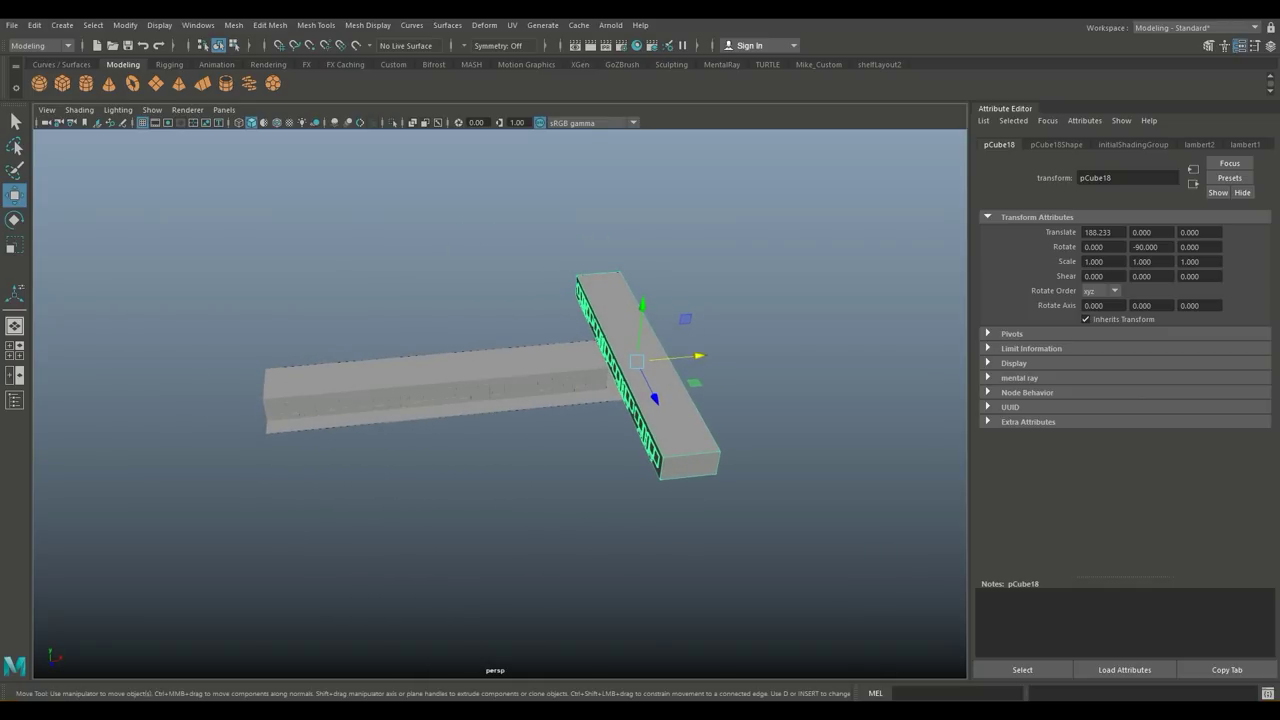
click(440, 385)
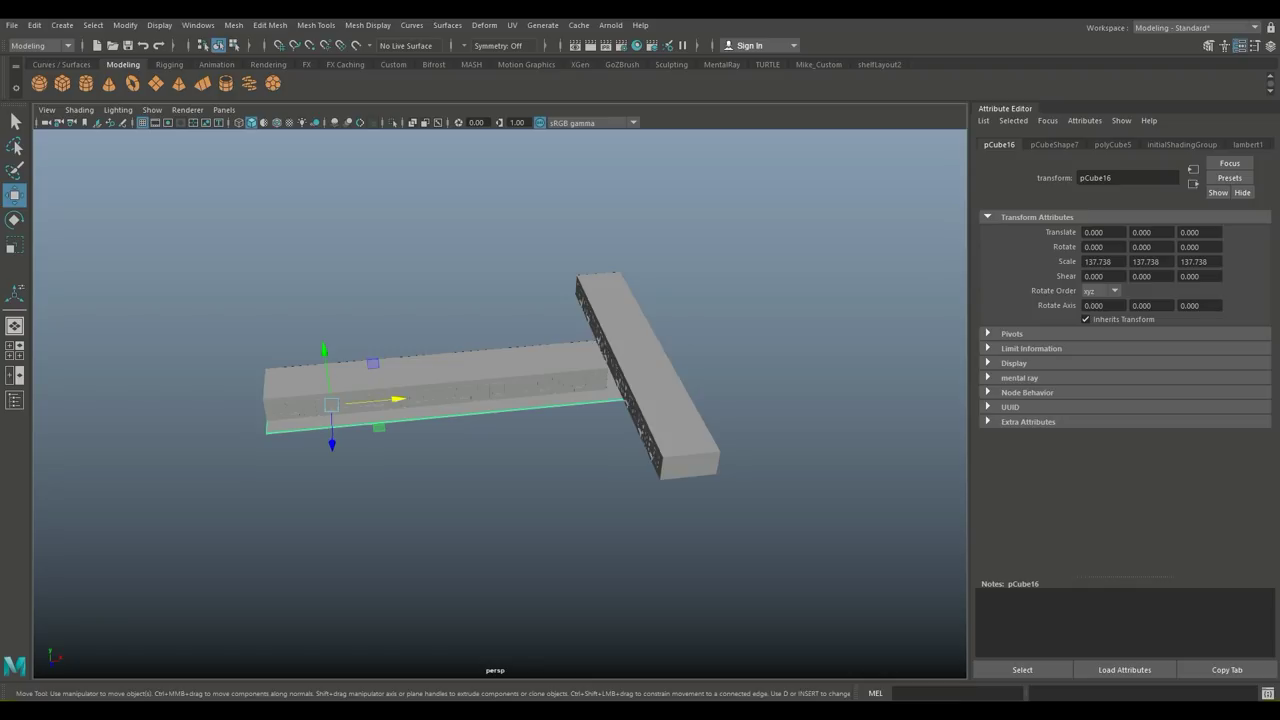
key(ctrl+d)
key(e)
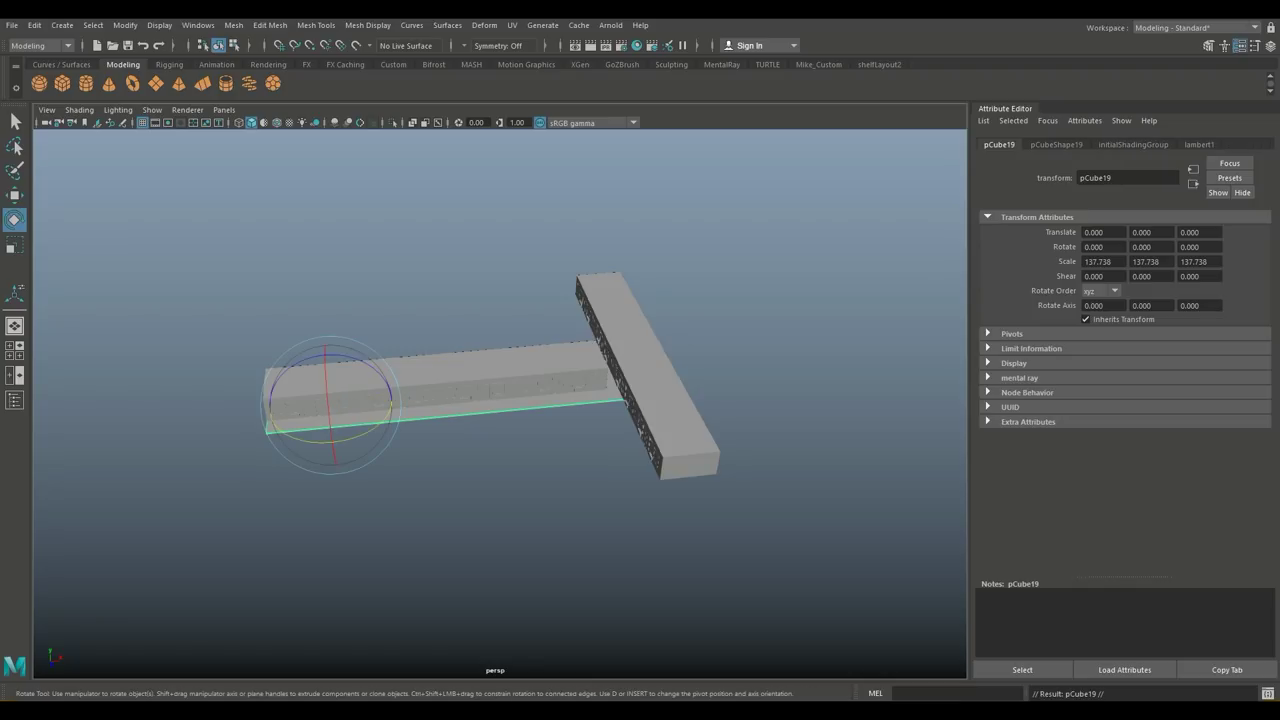
drag(350, 437, 290, 420)
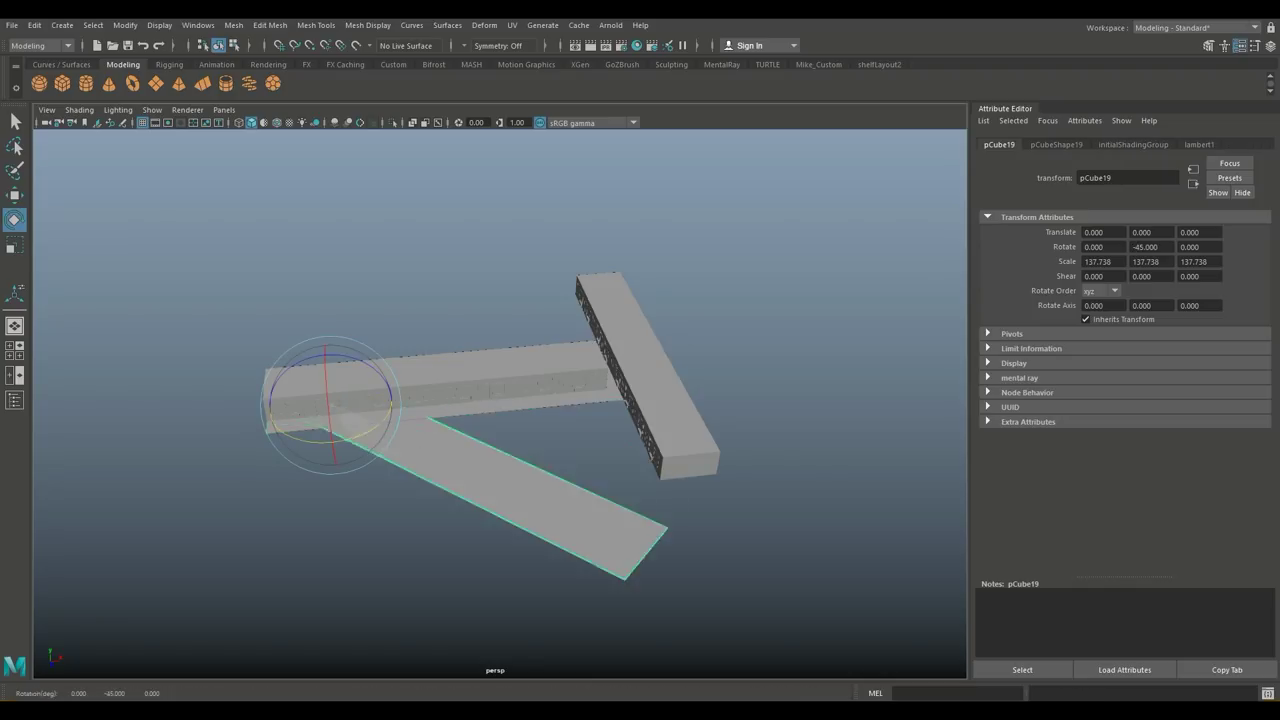
key(w)
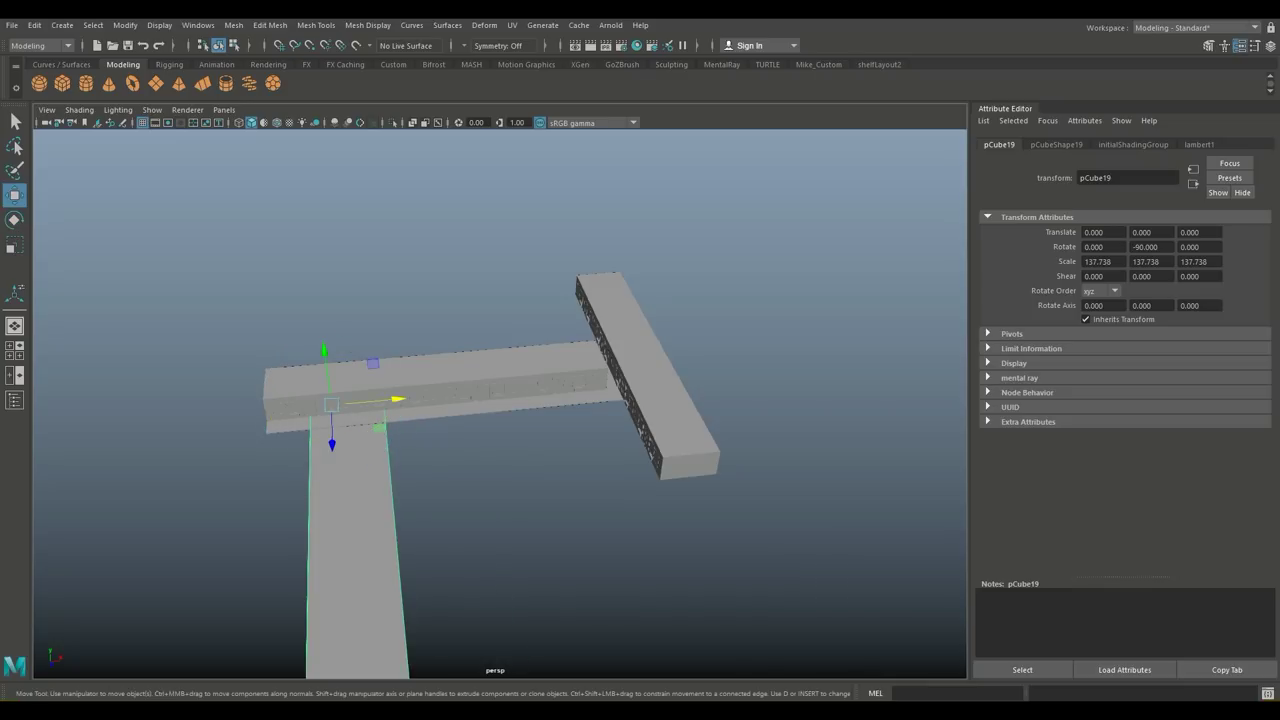
drag(380, 400, 671, 374)
key(Delete)
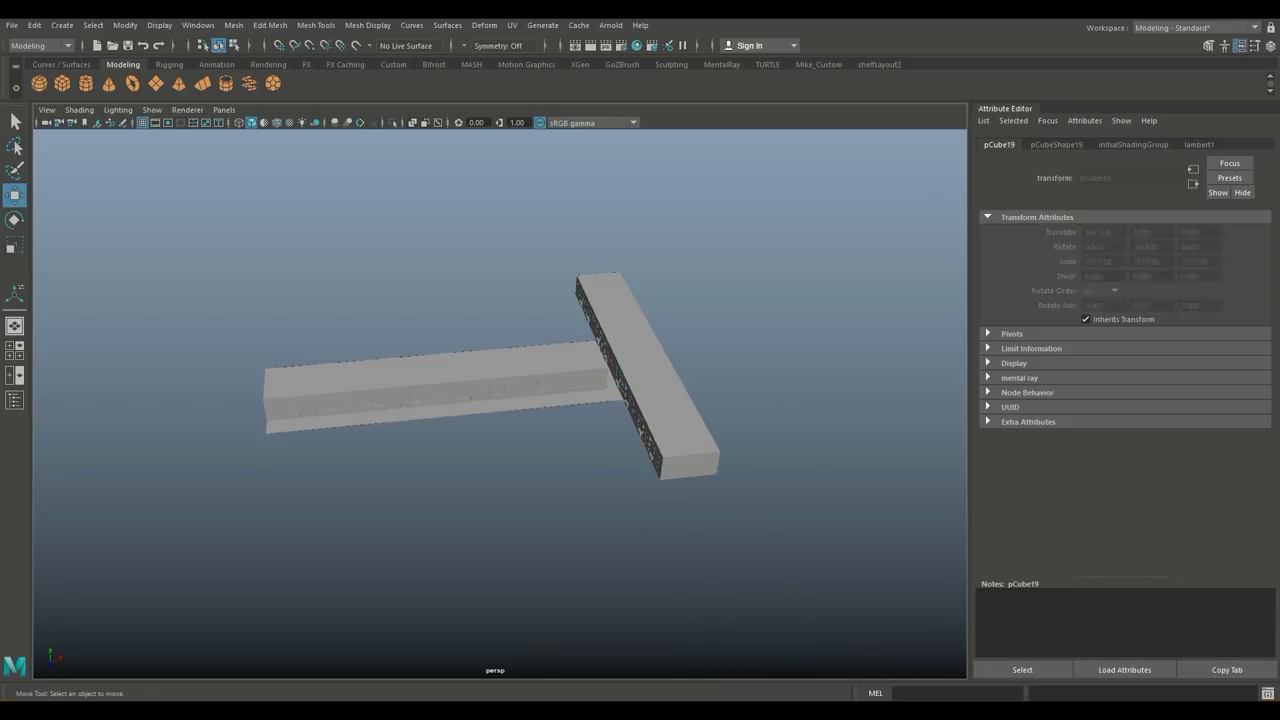
key(a)
alt+drag(600, 400, 520, 400)
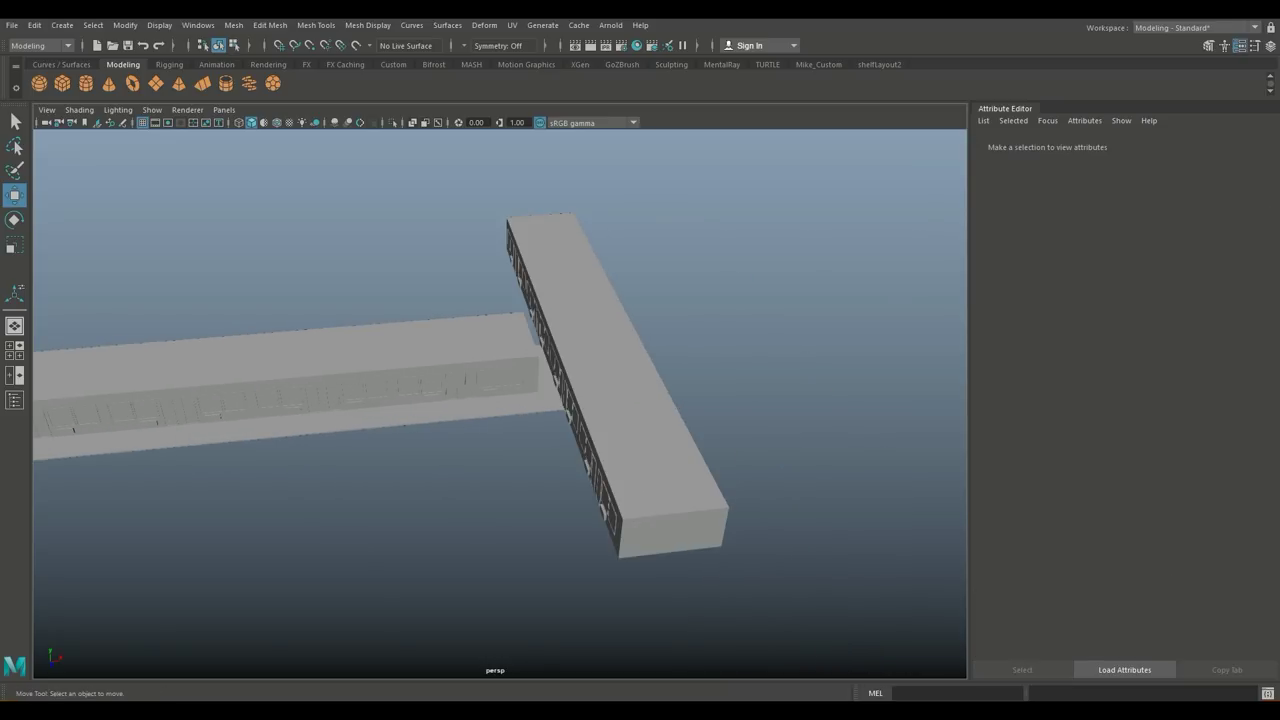
Step: Insert an edge loop across the long slab near the cross block, using equal distance from edge
click(300, 400)
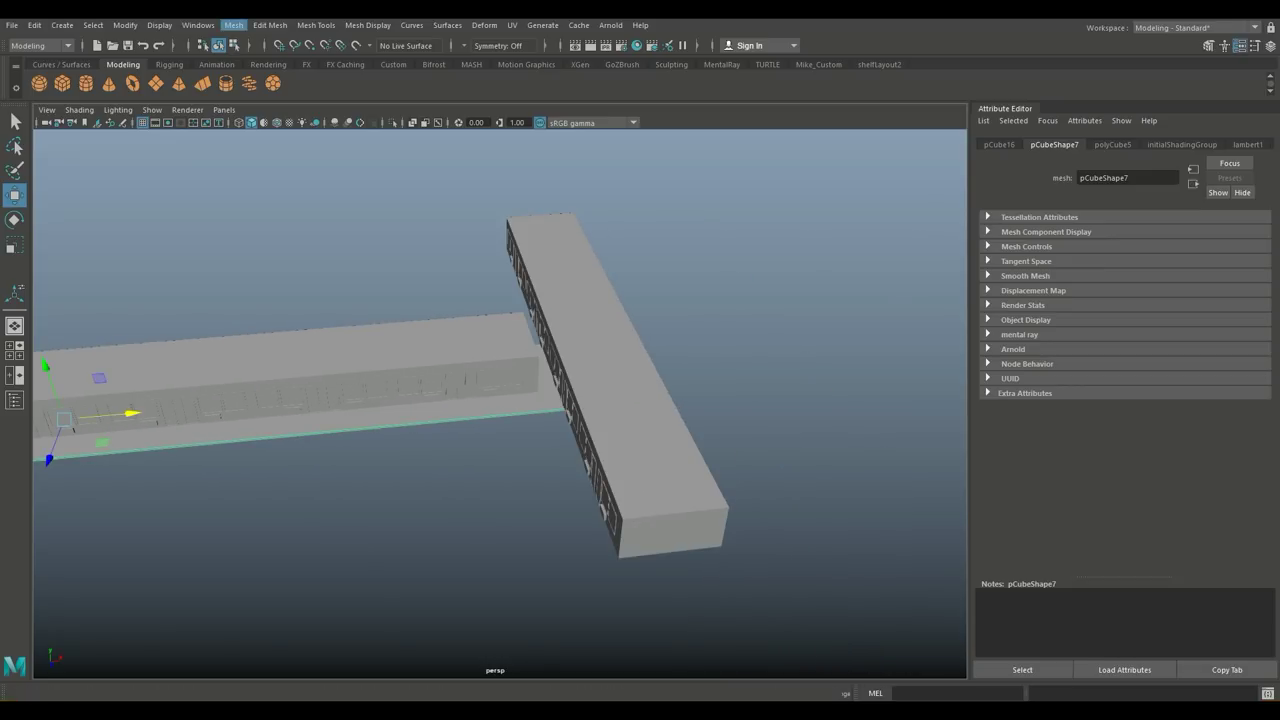
click(316, 25)
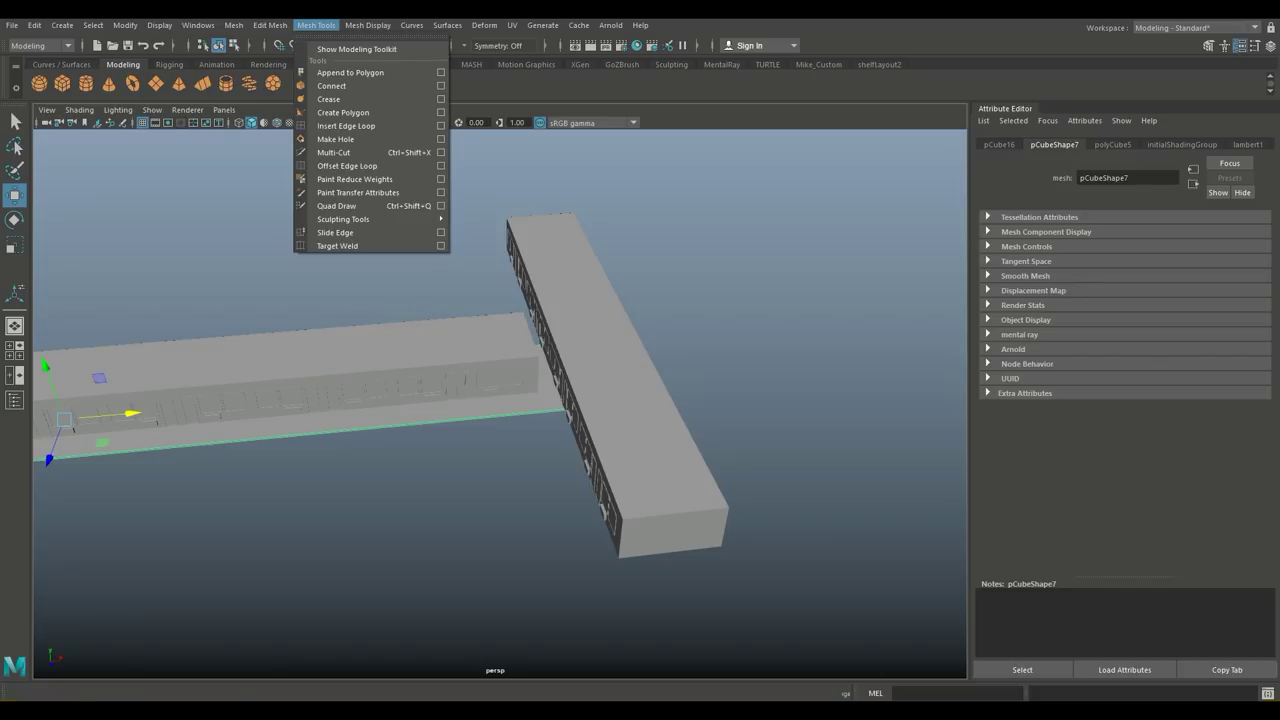
click(440, 125)
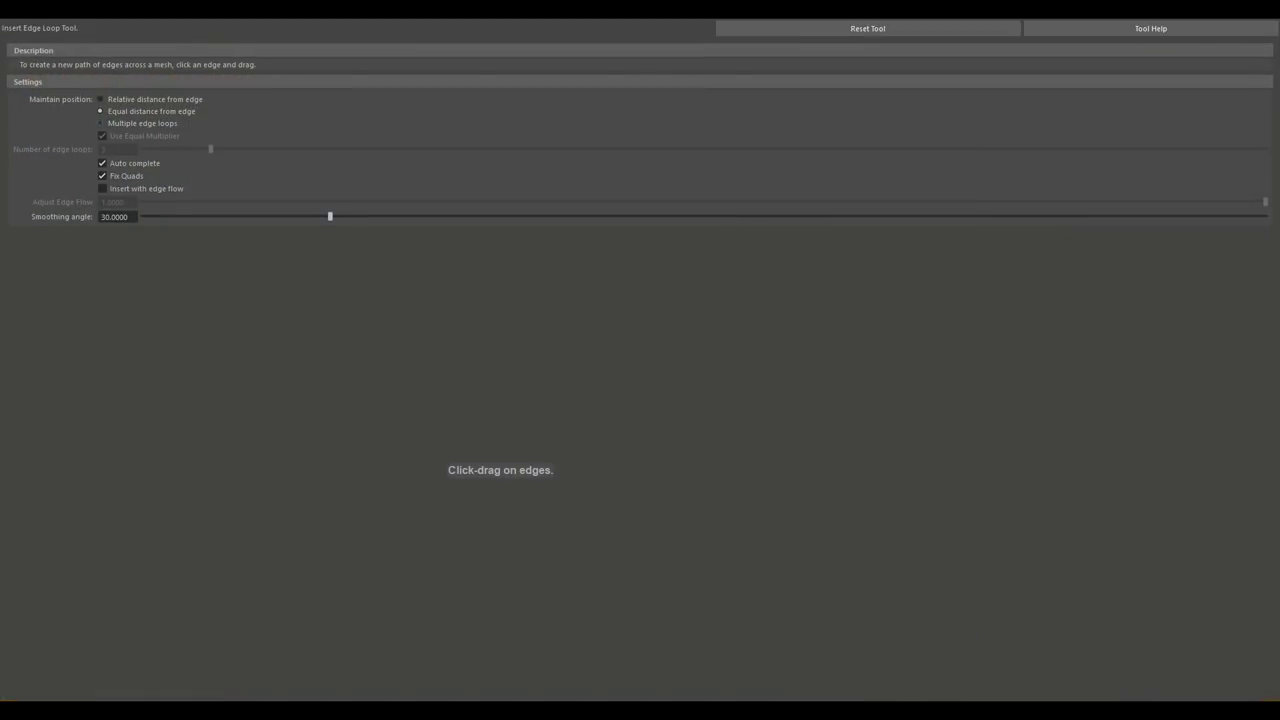
click(100, 123)
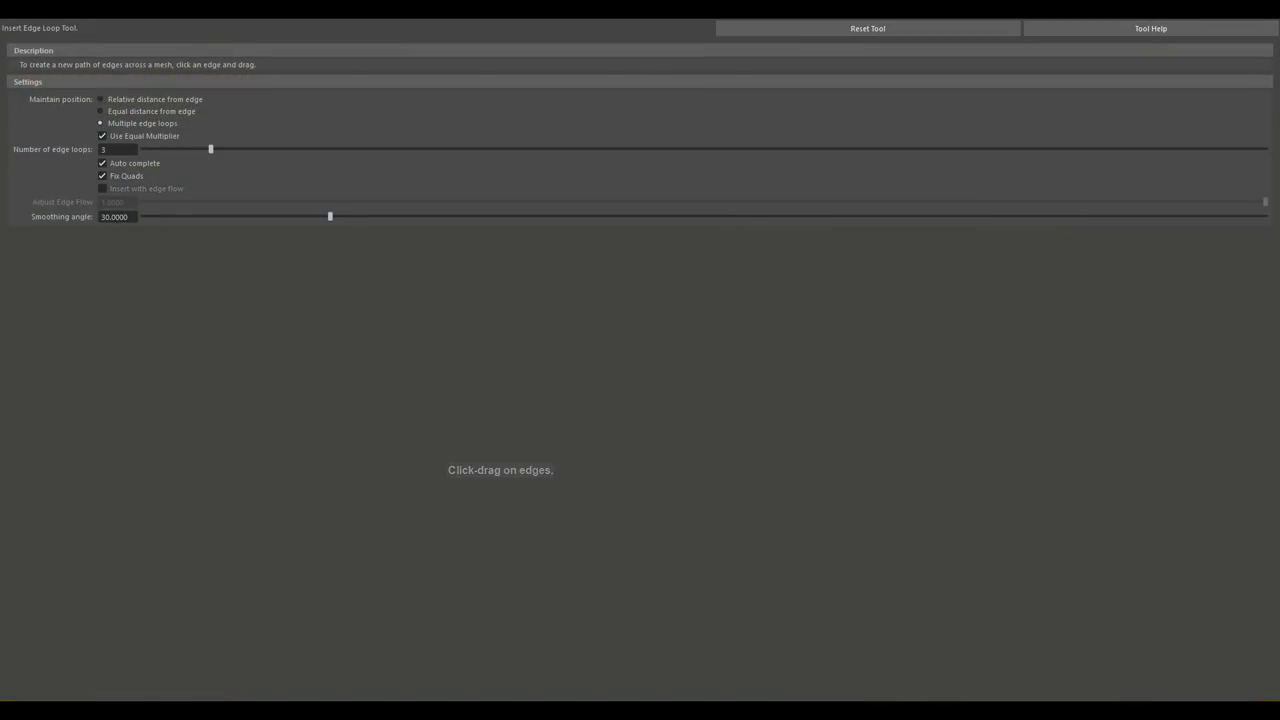
click(100, 111)
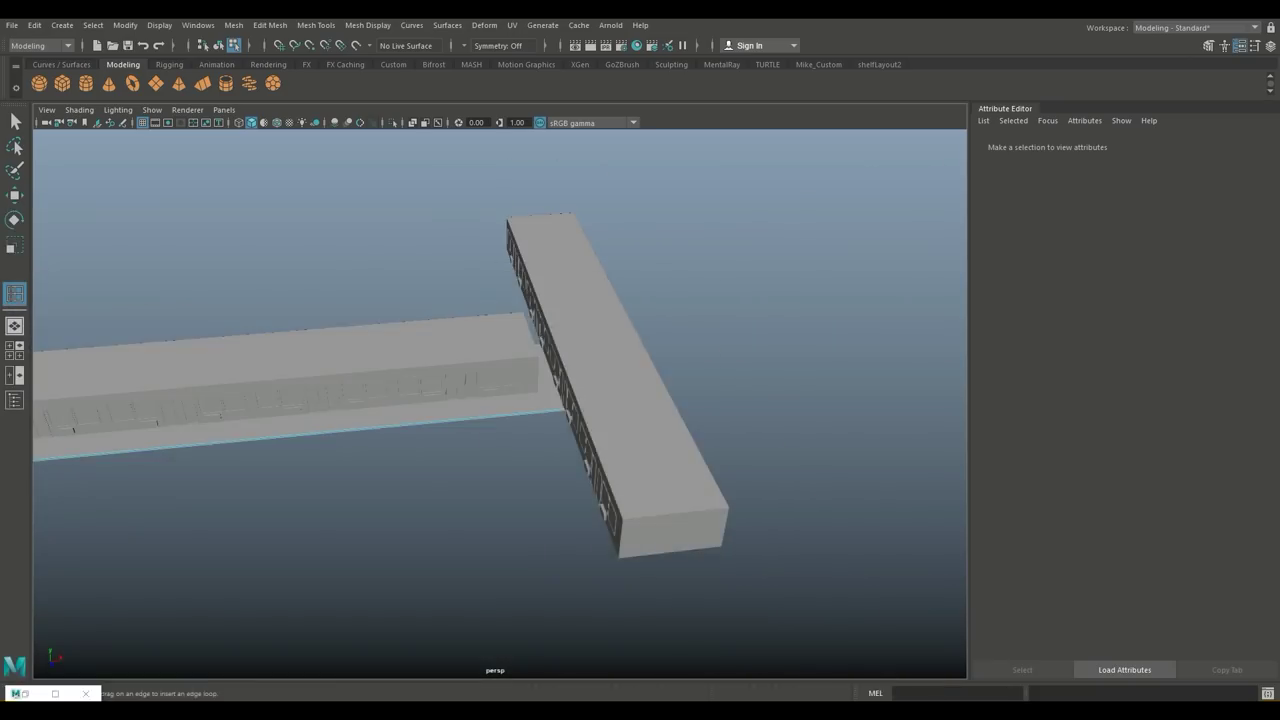
alt+drag(500, 400, 620, 370)
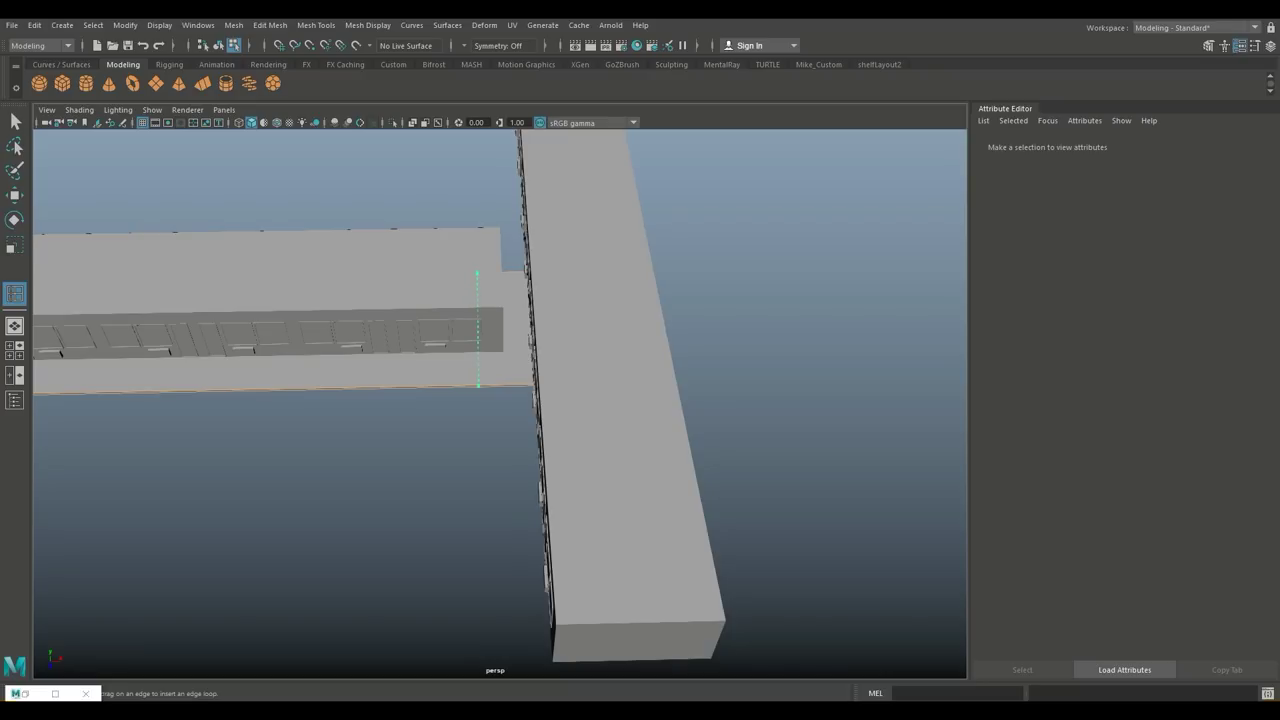
click(479, 386)
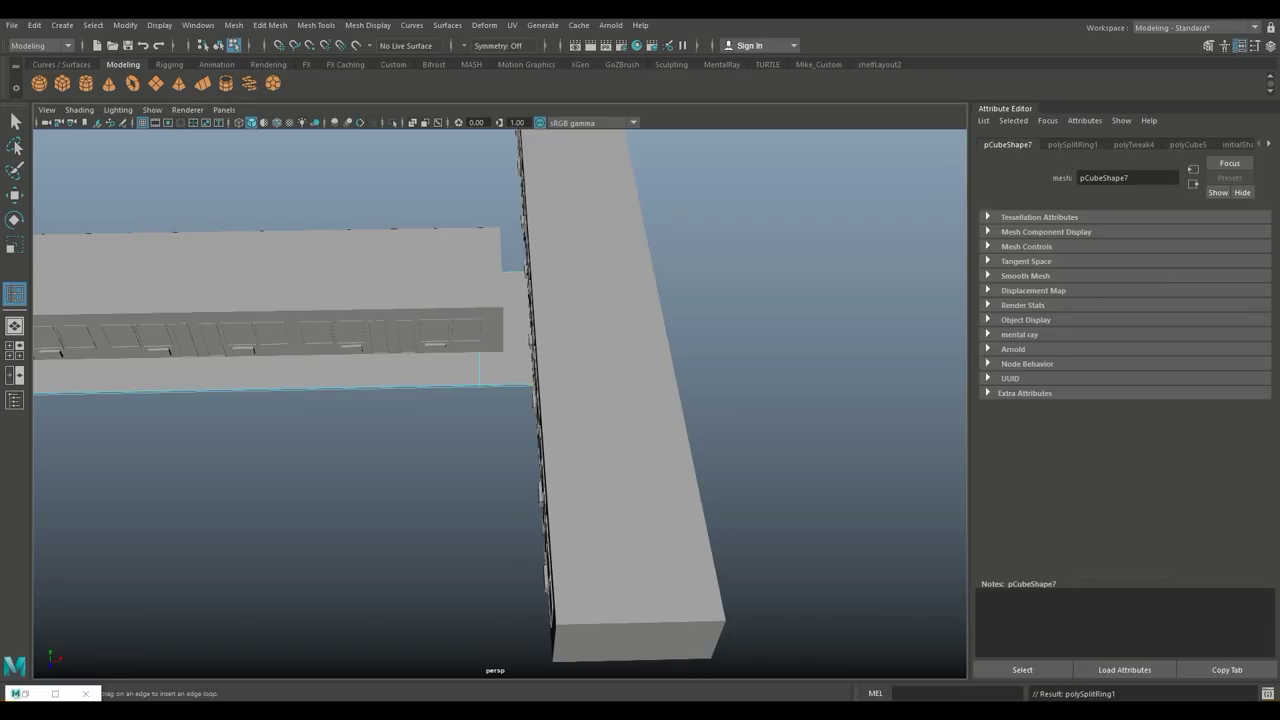
Step: Select the slab's end face and extrude it
key(q)
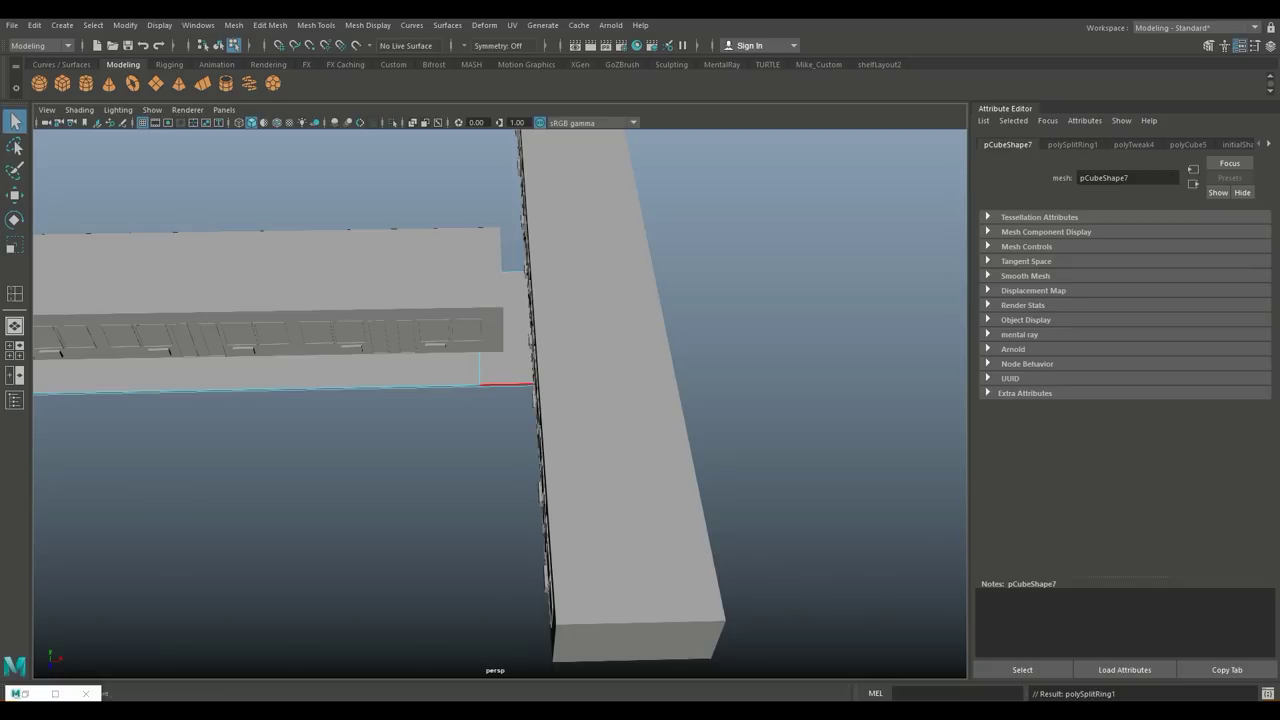
right_click(510, 380)
scroll(510, 375, up, 3)
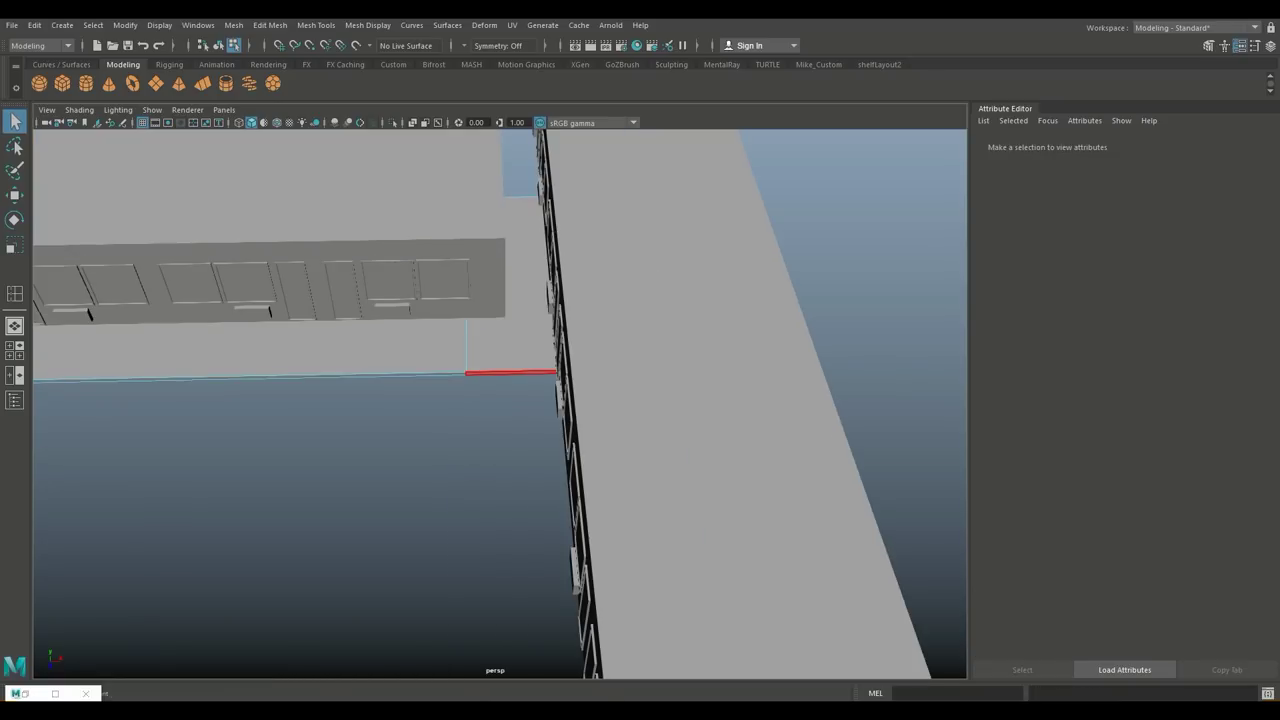
key(ctrl+z)
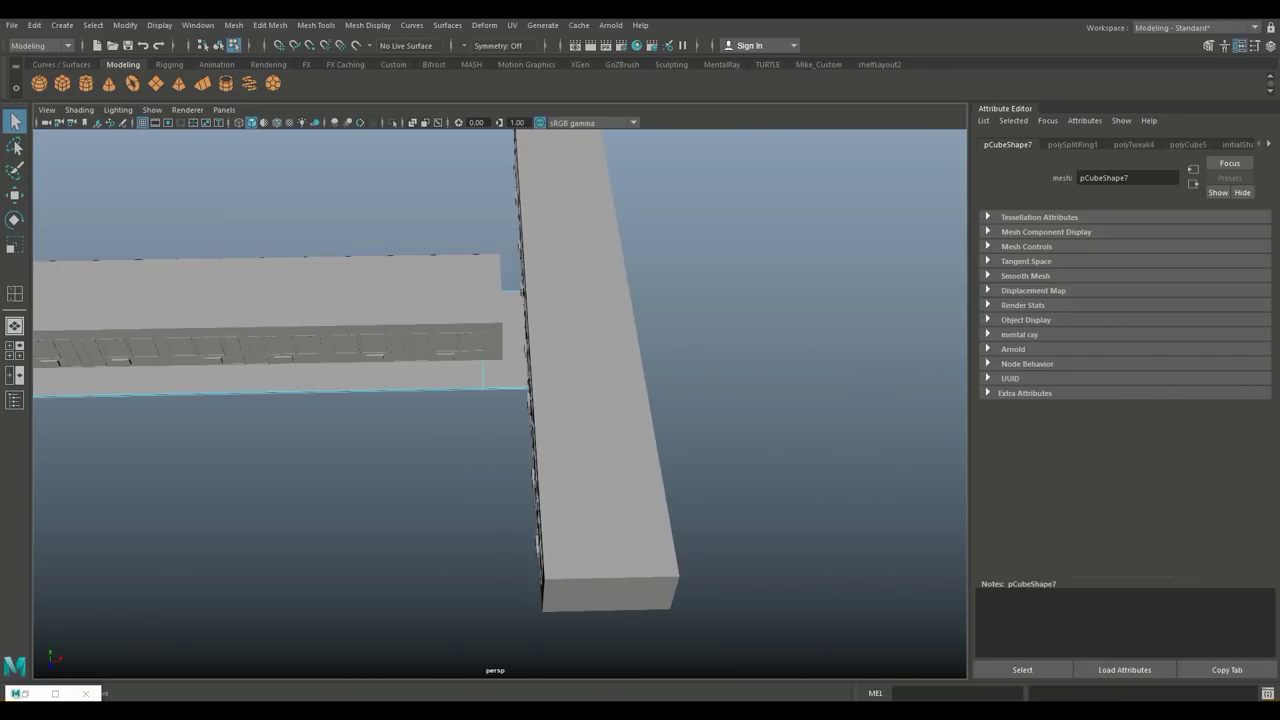
key(ctrl+e)
Step: Pull the extruded end face along under the cross block so the floor slab forms a T
key(w)
scroll(530, 395, down, 3)
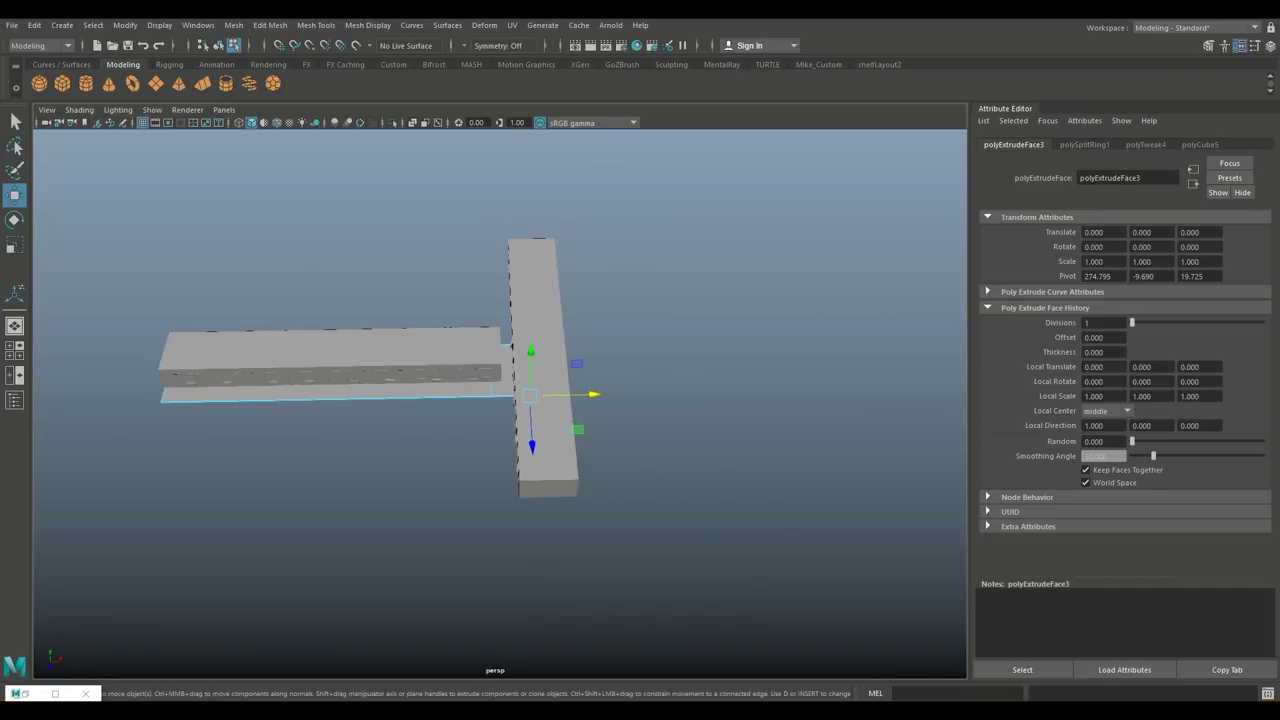
mouse_move(531, 445)
mouse_down()
mouse_move(538, 555)
mouse_move(590, 410)
mouse_move(560, 330)
mouse_move(600, 300)
mouse_move(646, 299)
mouse_move(668, 442)
mouse_move(750, 420)
mouse_up()
mouse_move(815, 445)
alt+mouse_down()
mouse_move(783, 434)
mouse_move(803, 486)
mouse_move(785, 405)
mouse_move(820, 380)
mouse_move(889, 463)
mouse_move(865, 382)
alt+mouse_up()
mouse_move(600, 400)
alt+mouse_down()
mouse_move(540, 470)
mouse_move(590, 390)
mouse_move(560, 420)
mouse_move(500, 430)
mouse_move(430, 410)
alt+mouse_up()
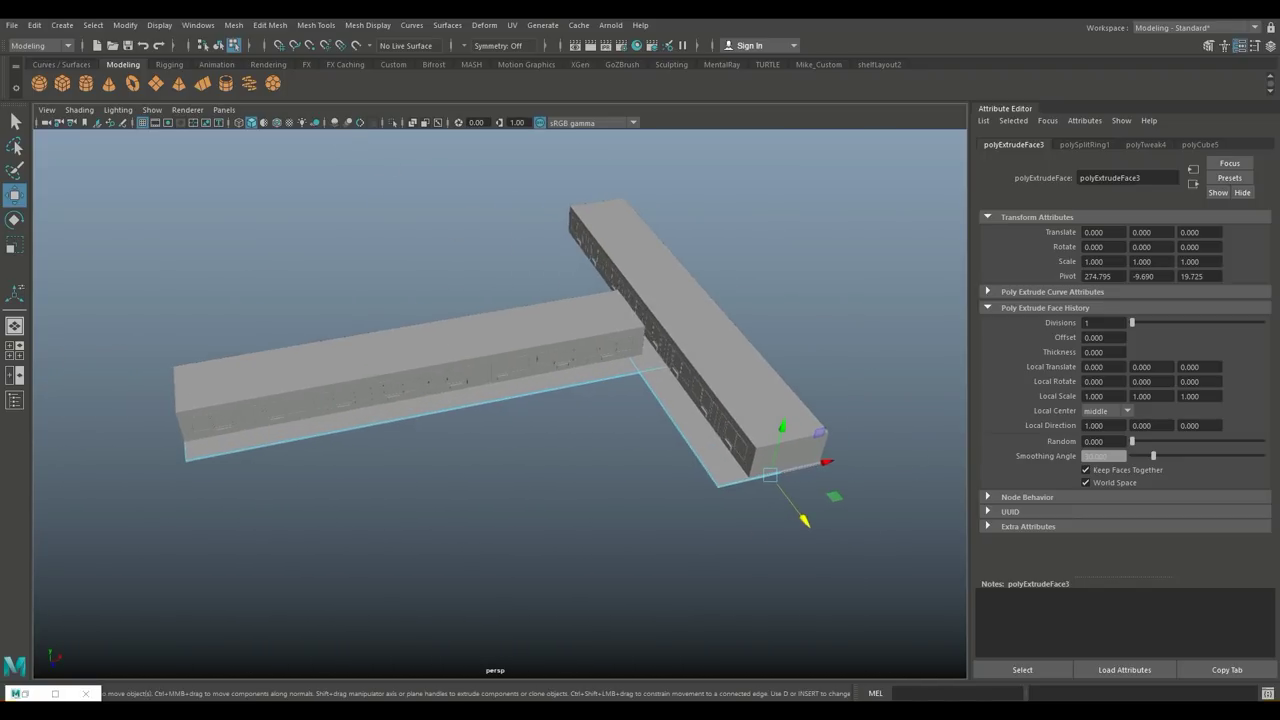
right_drag(606, 316, 677, 294)
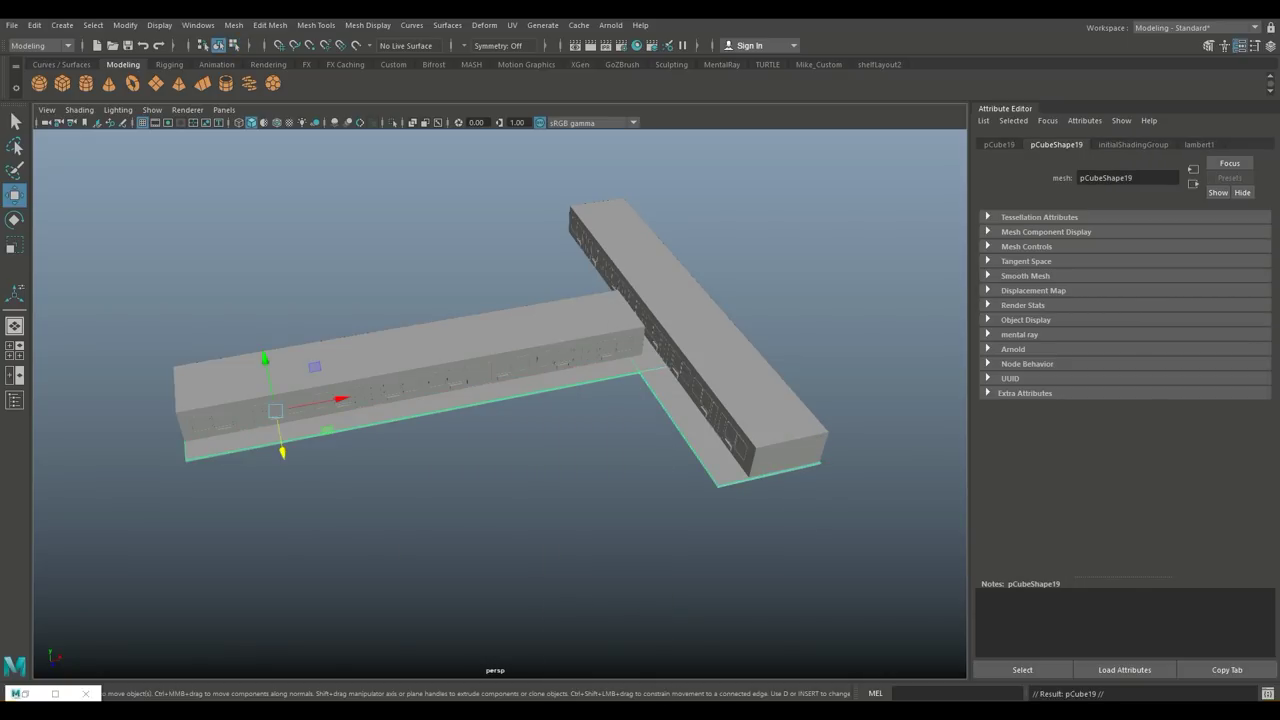
Step: Raise the slab copy pCube19 to the top of the windowed walls, fine-tuning its edge in the front view
drag(265, 360, 258, 328)
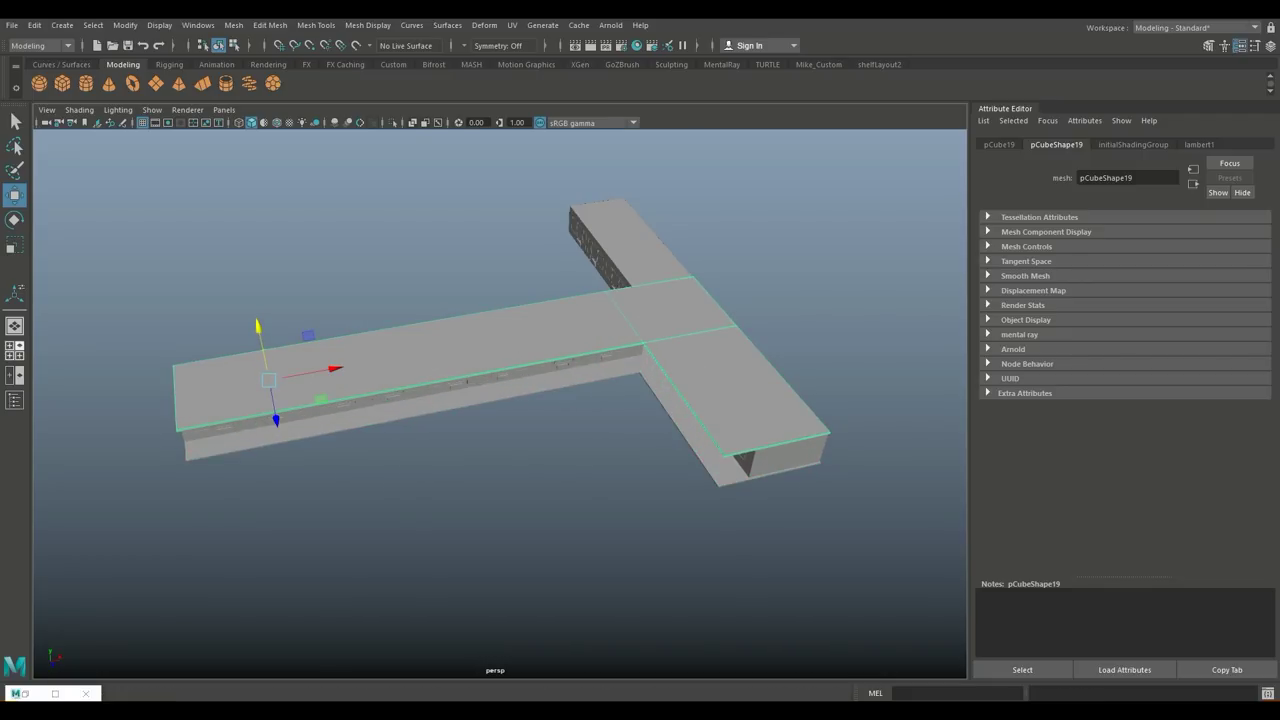
click(14, 350)
key(space)
key(f)
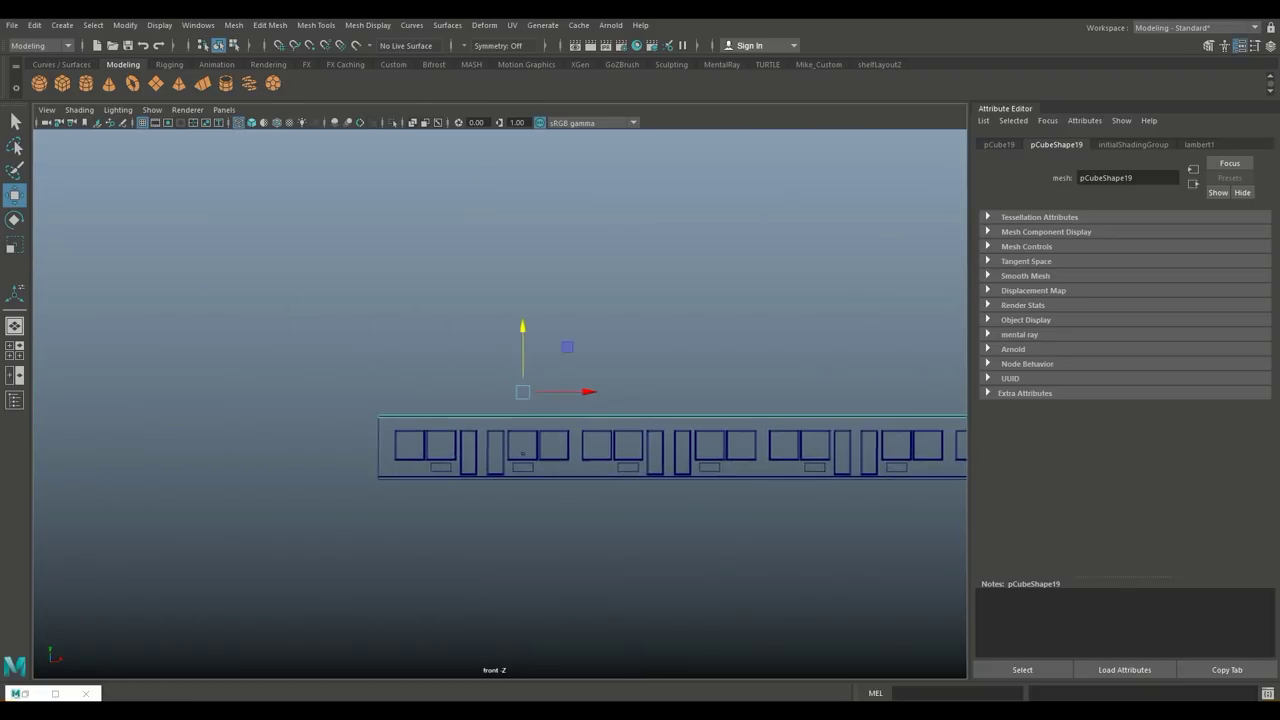
scroll(500, 404, up, 3)
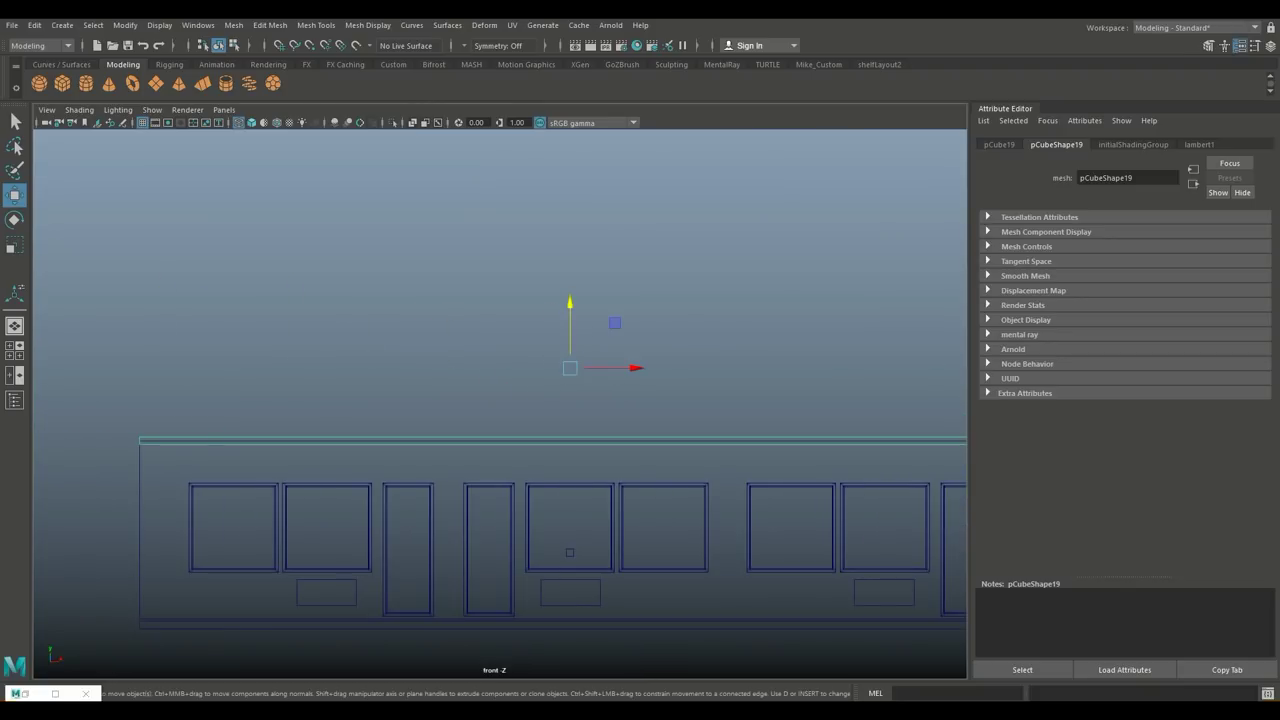
drag(569, 325, 569, 321)
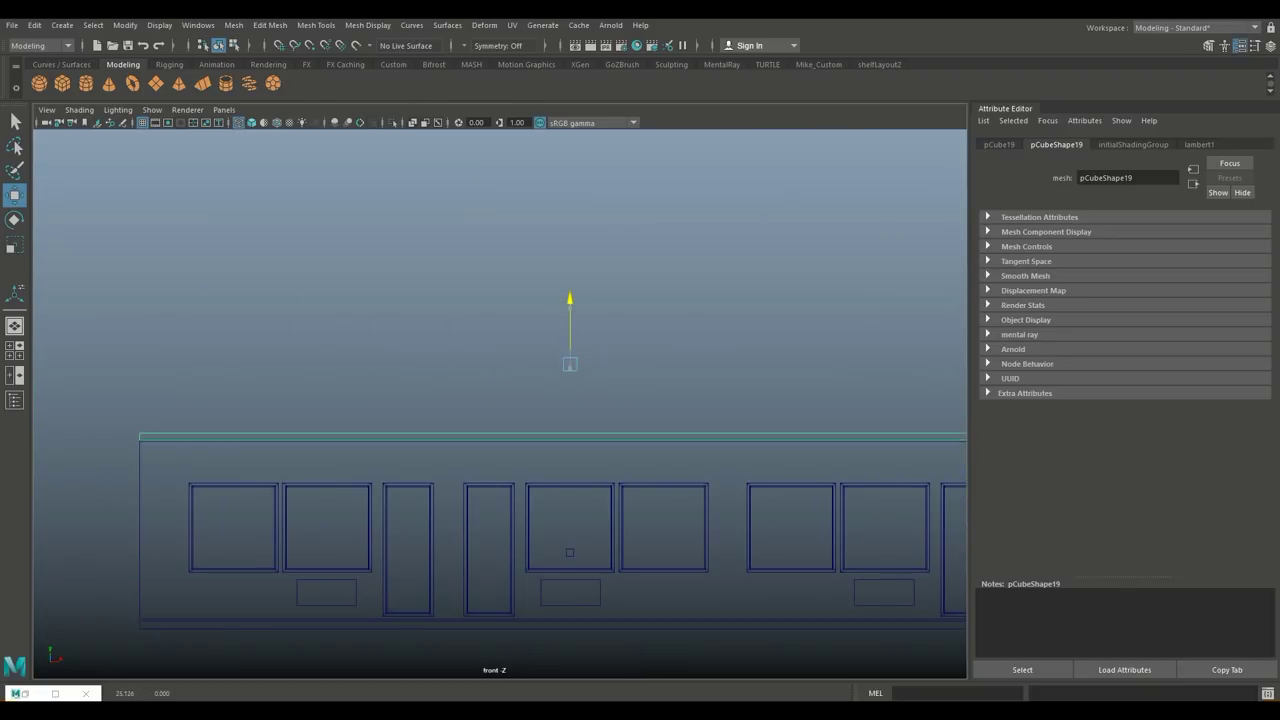
Step: From below, select the underside faces of both wings and delete them
key(space)
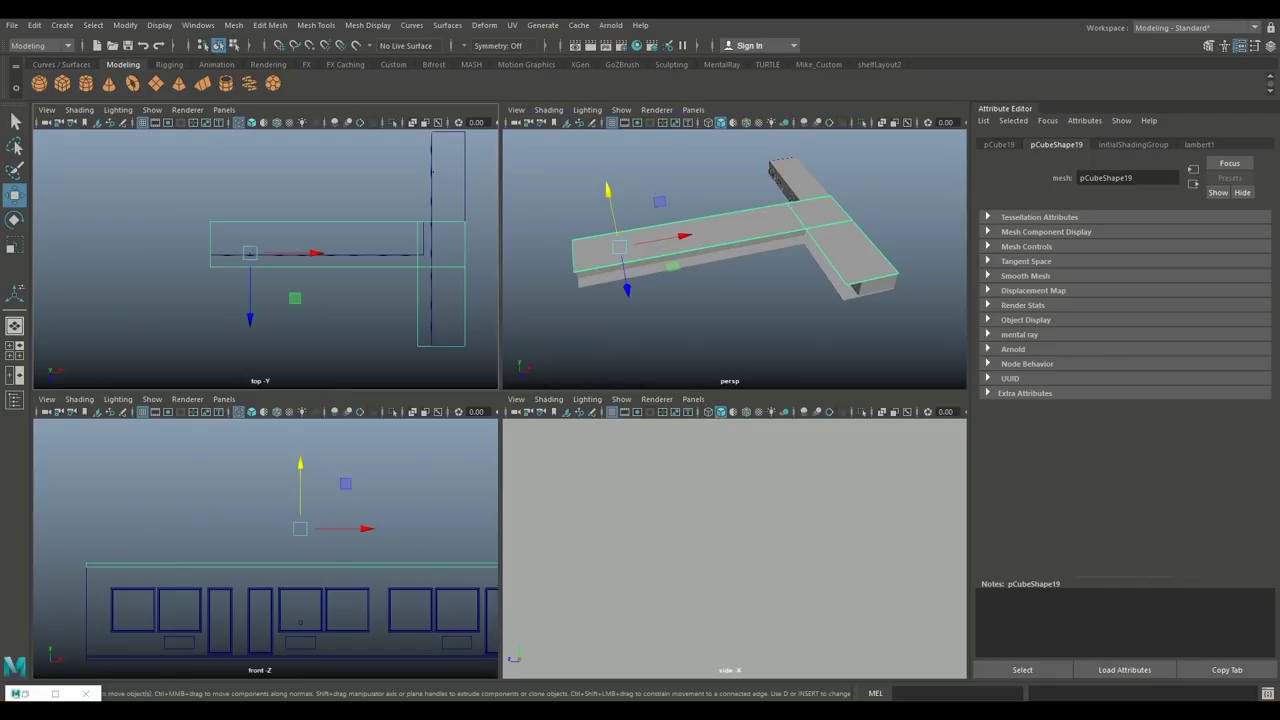
key(space)
alt+drag(500, 400, 420, 360)
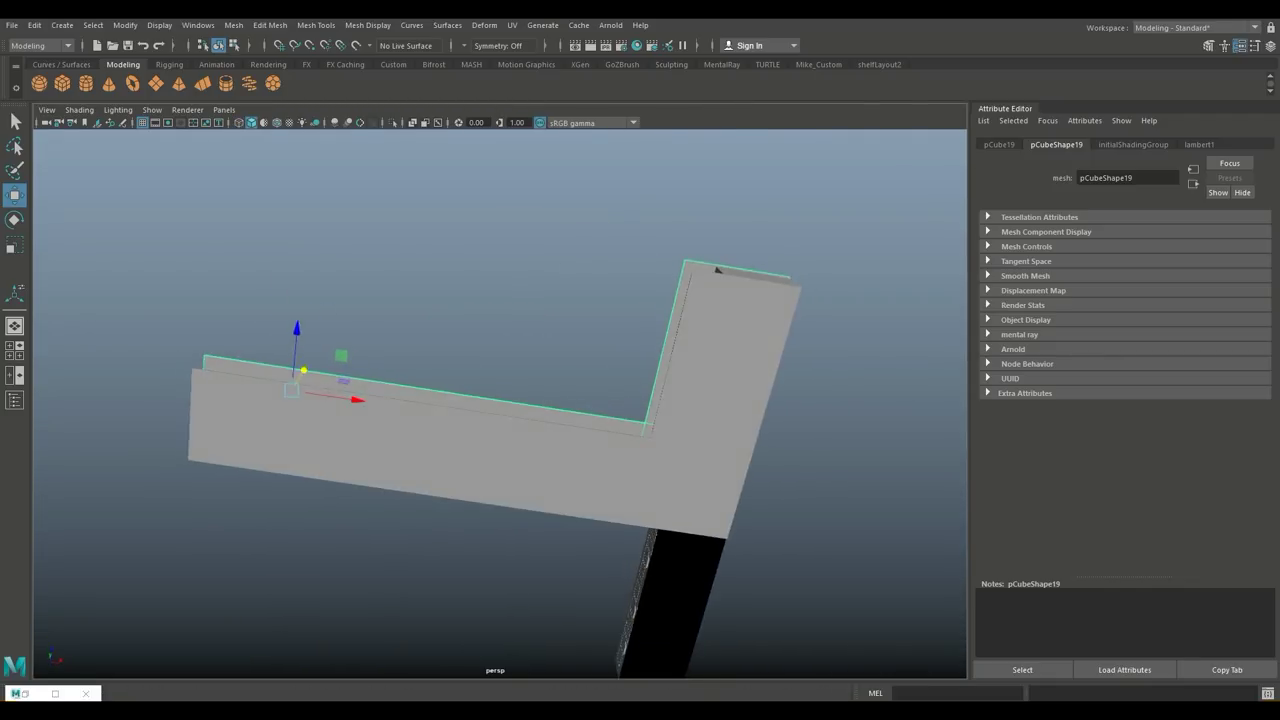
click(400, 420)
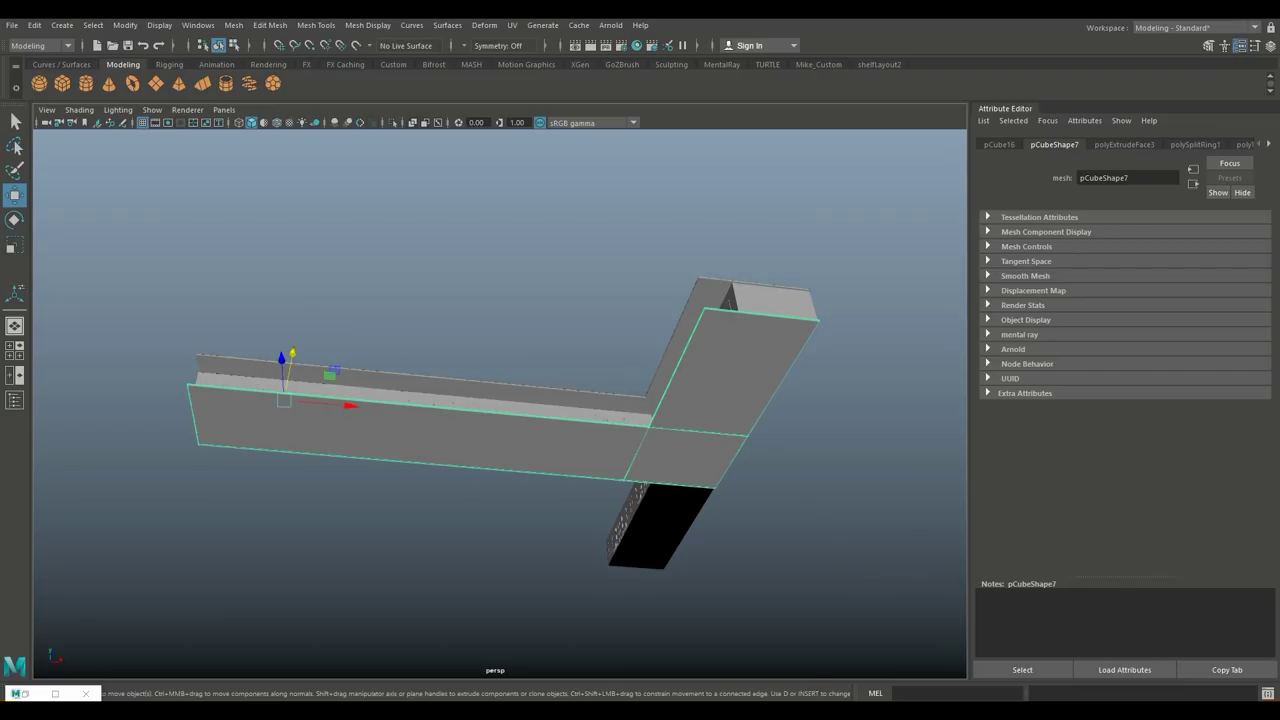
right_drag(749, 323, 757, 280)
click(730, 370)
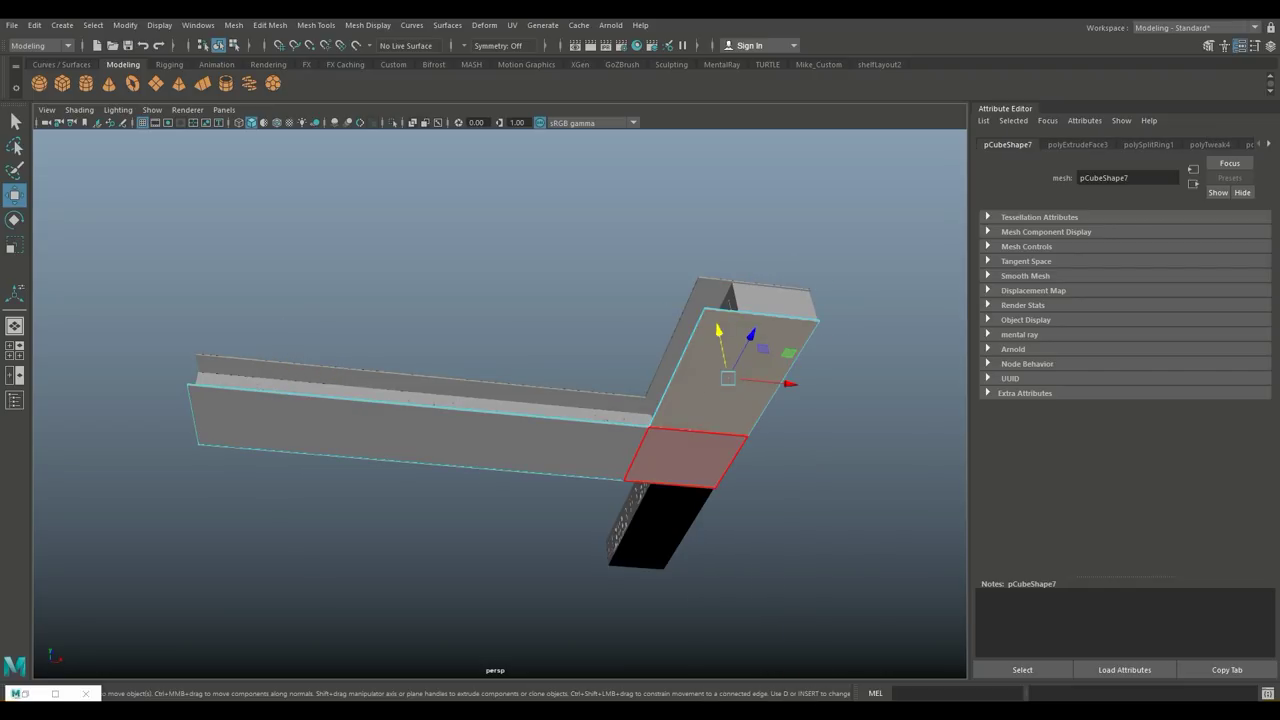
click(420, 430)
key(Delete)
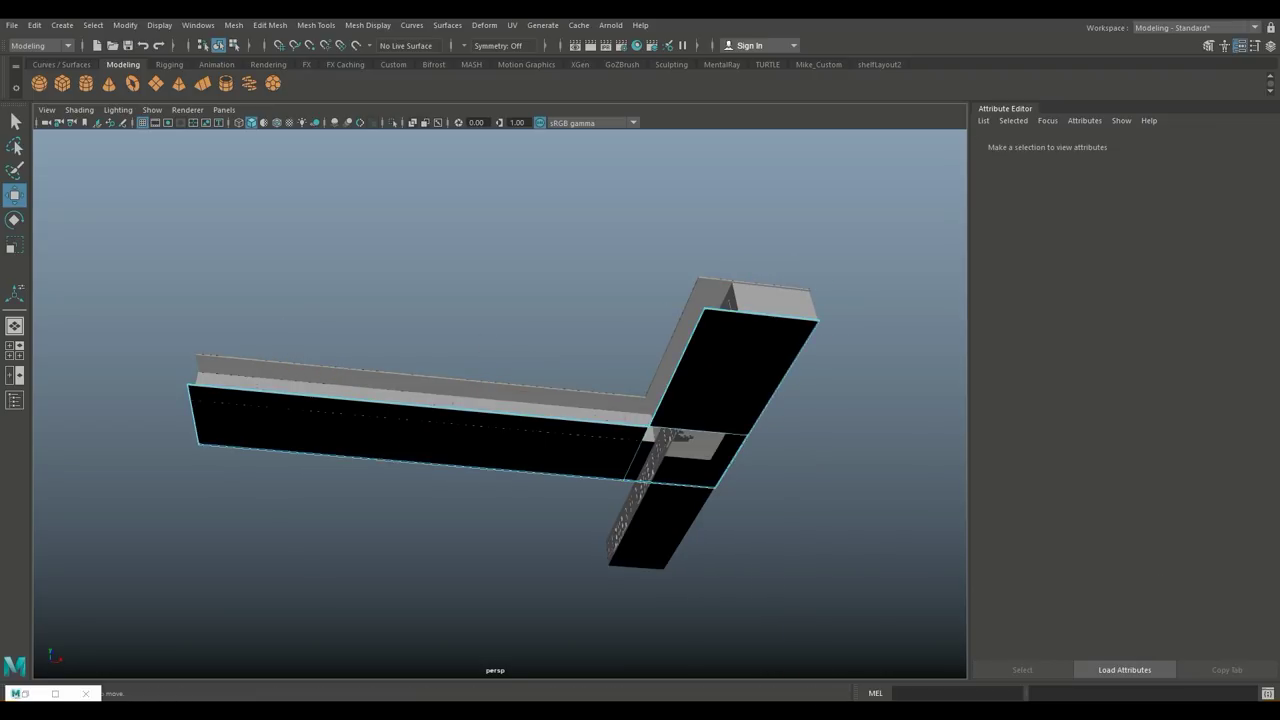
Step: Undo the deletion, reselect both wings' underside faces and delete them again
alt+drag(500, 350, 520, 450)
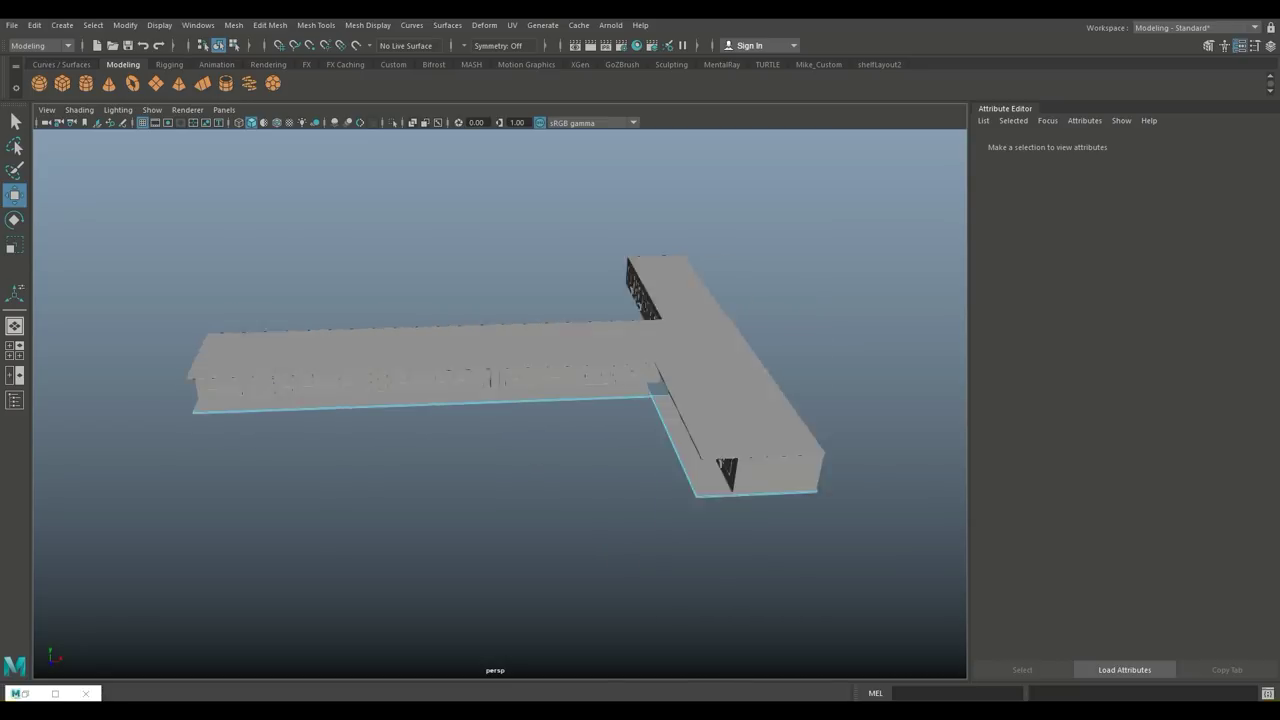
key(ctrl+z)
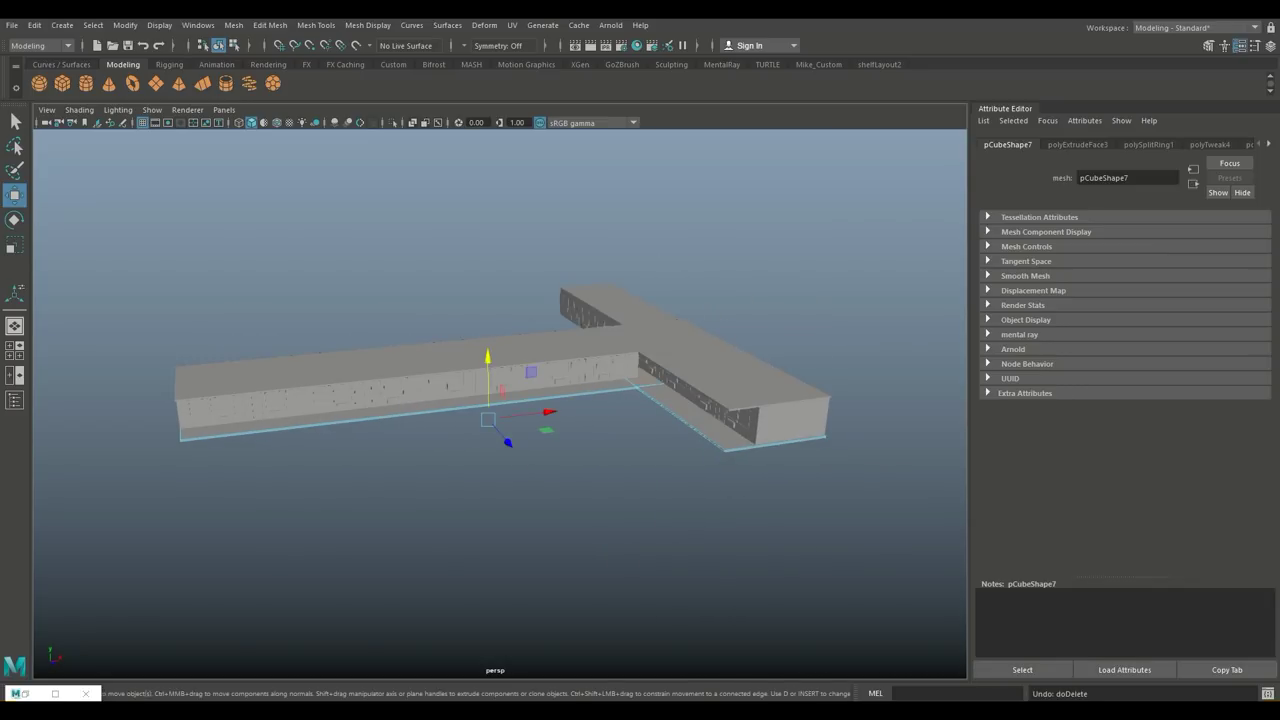
click(660, 368)
alt+drag(660, 368, 700, 420)
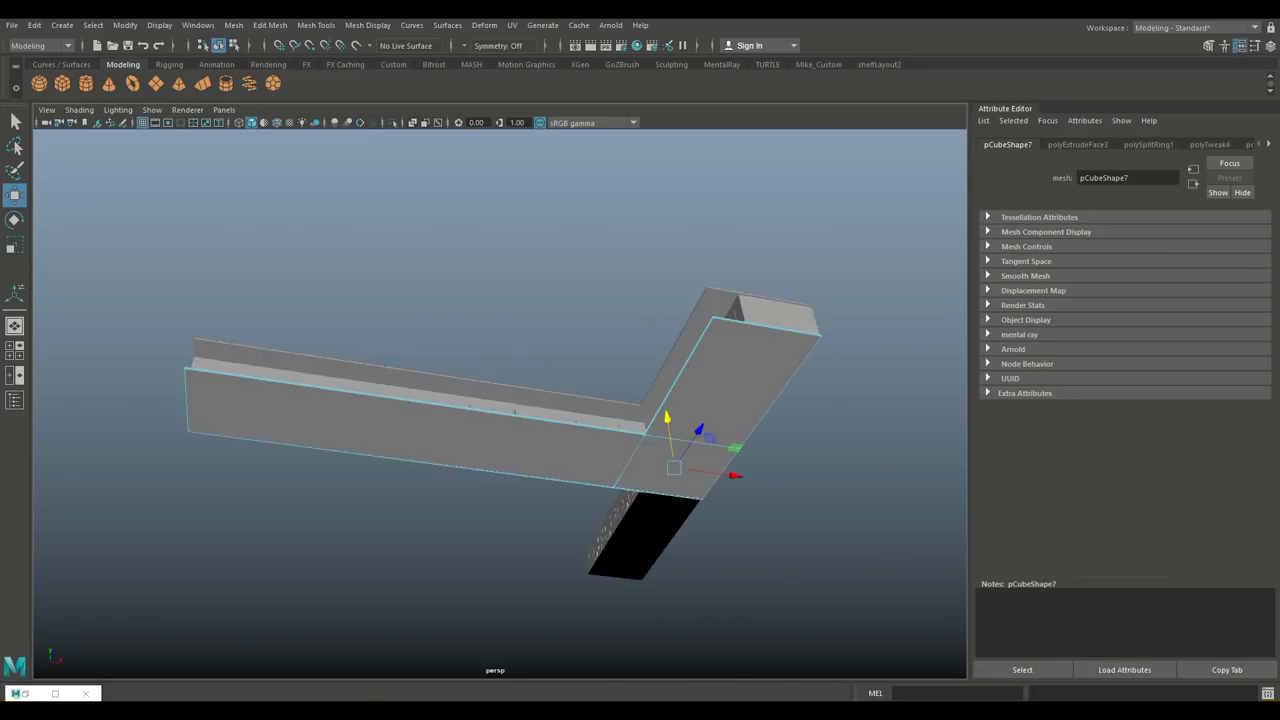
click(700, 385)
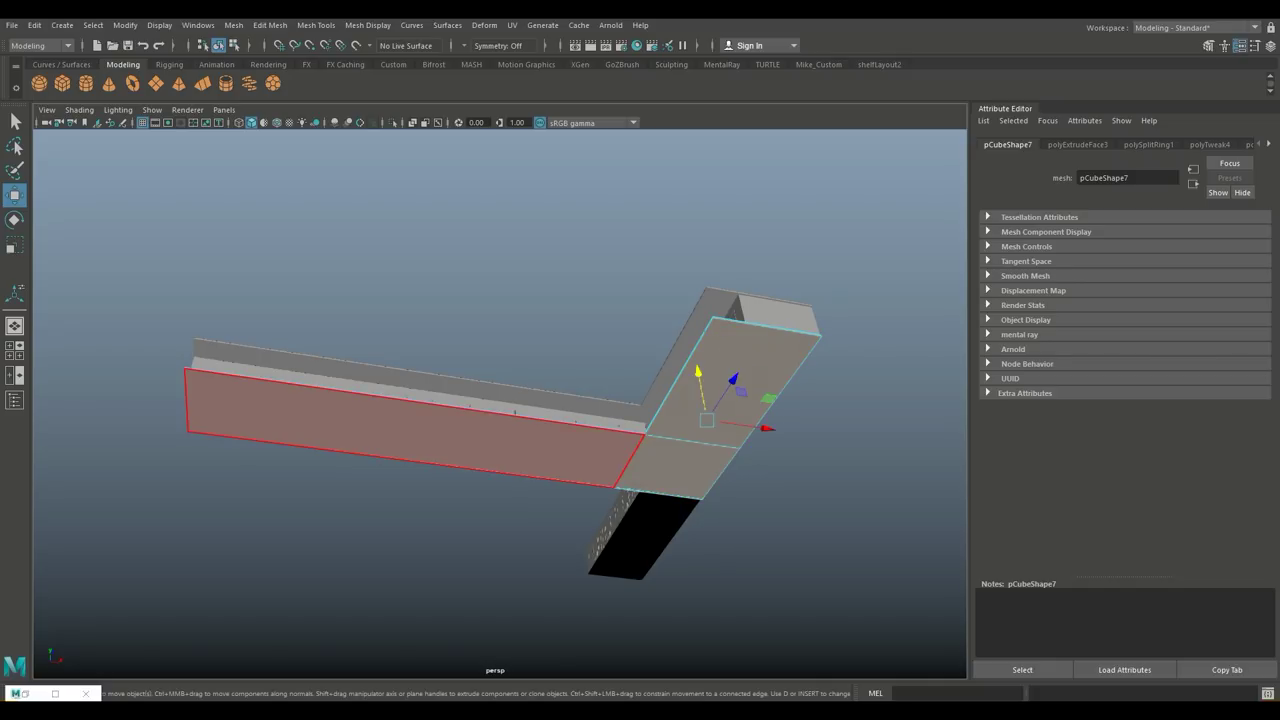
click(410, 410)
alt+drag(410, 410, 470, 400)
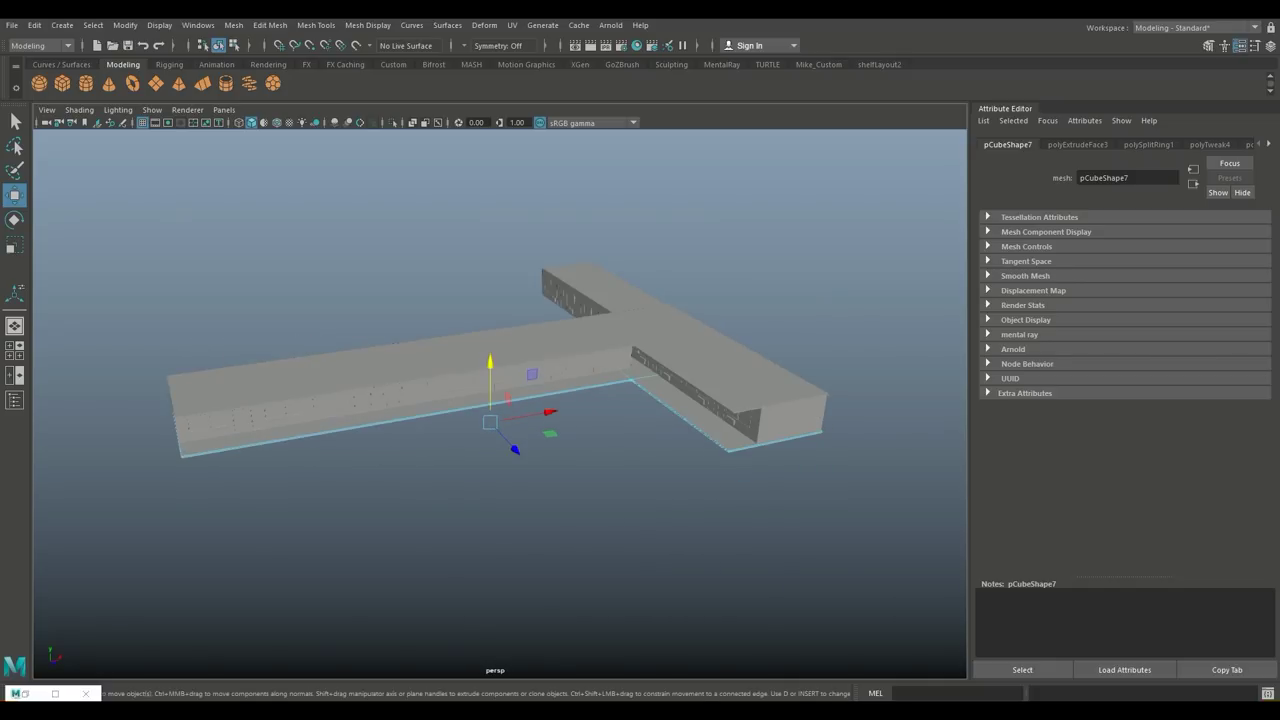
key(Delete)
Step: Select the T-shaped ceiling slab pCube19 and tumble to a high angle looking down on it
alt+drag(495, 400, 495, 350)
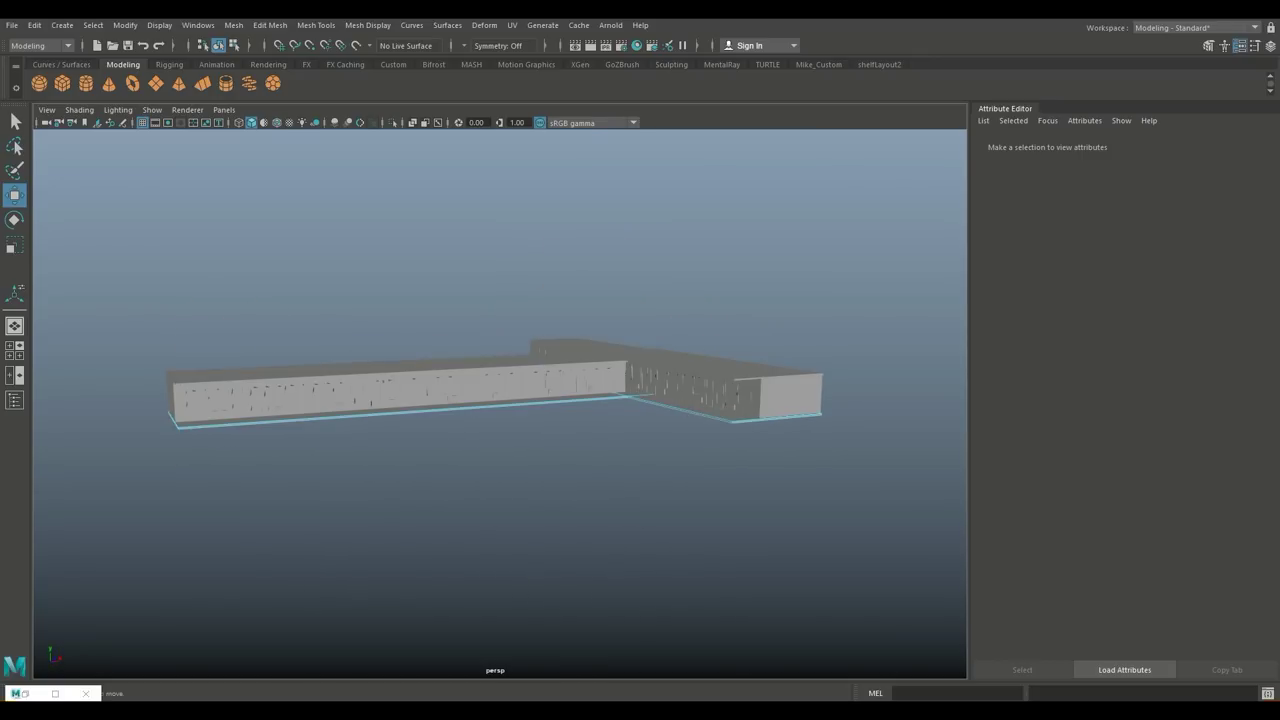
key(ctrl+z)
alt+drag(495, 400, 495, 450)
mouse_move(495, 400)
alt+mouse_down()
mouse_move(520, 410)
mouse_move(520, 440)
mouse_move(520, 420)
mouse_move(560, 430)
alt+mouse_up()
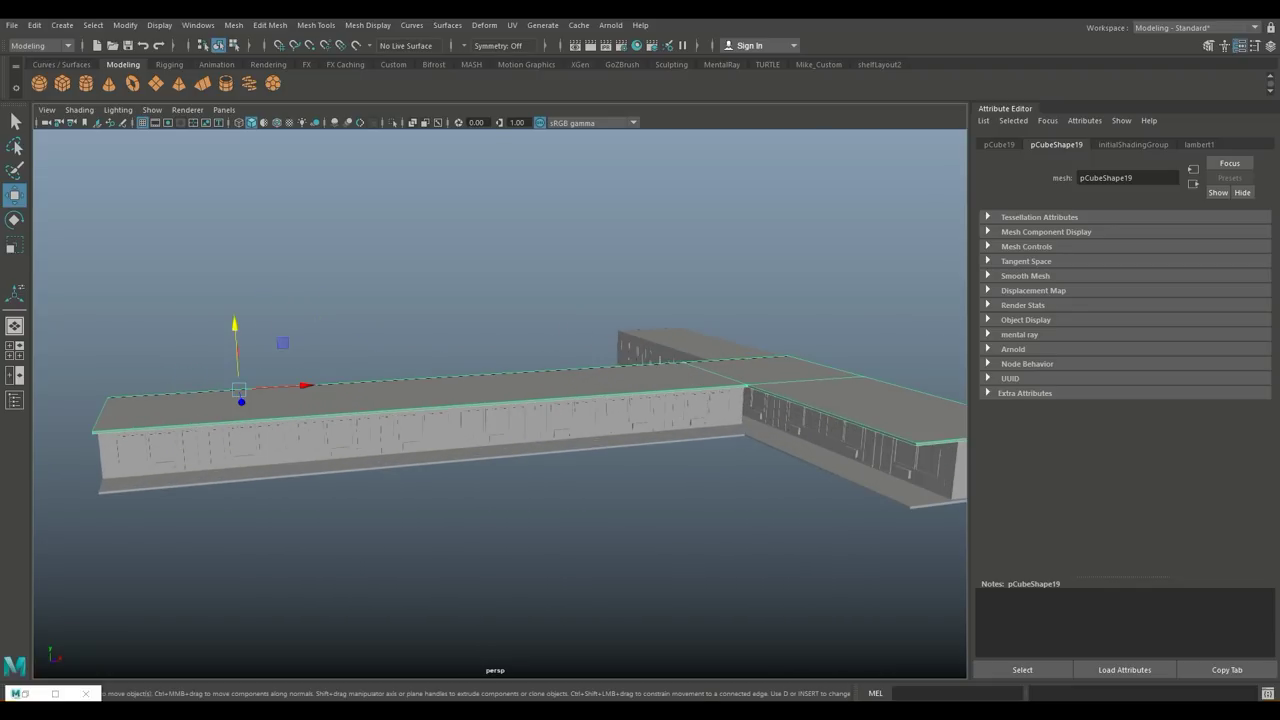
alt+right_drag(560, 430, 520, 420)
alt+drag(495, 400, 500, 440)
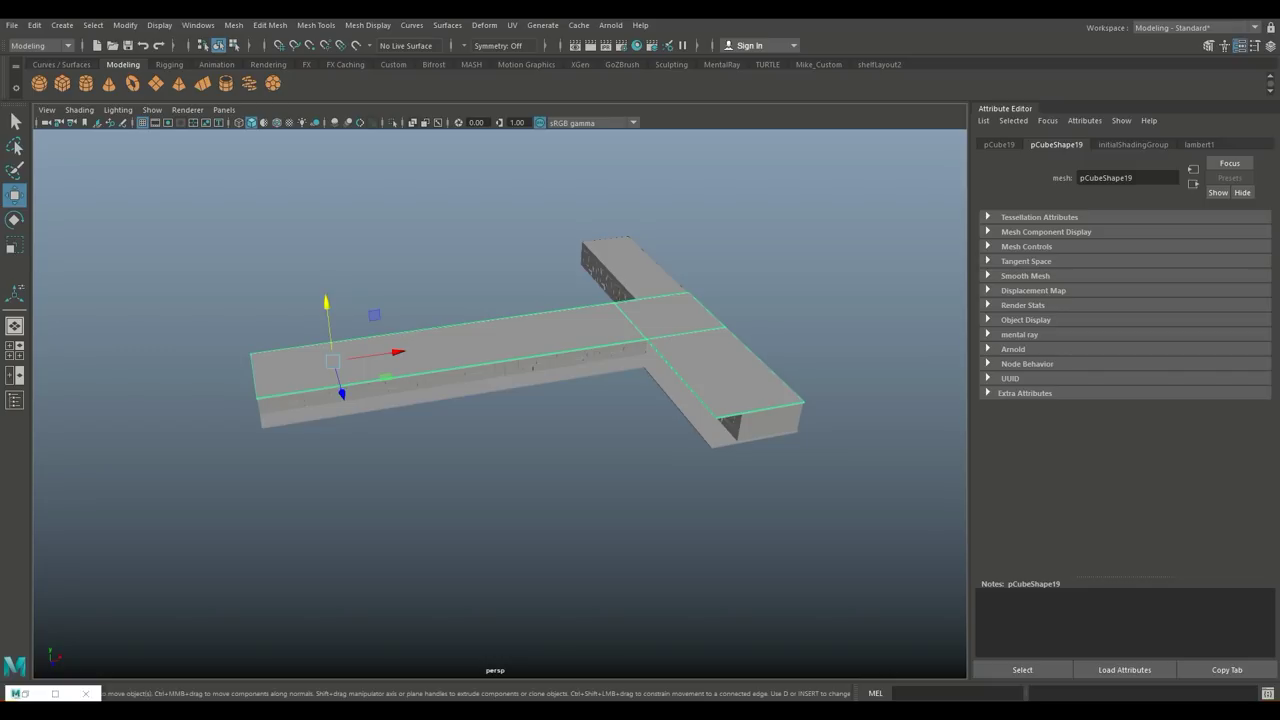
mouse_move(495, 400)
alt+mouse_down()
mouse_move(520, 415)
mouse_move(495, 400)
alt+mouse_up()
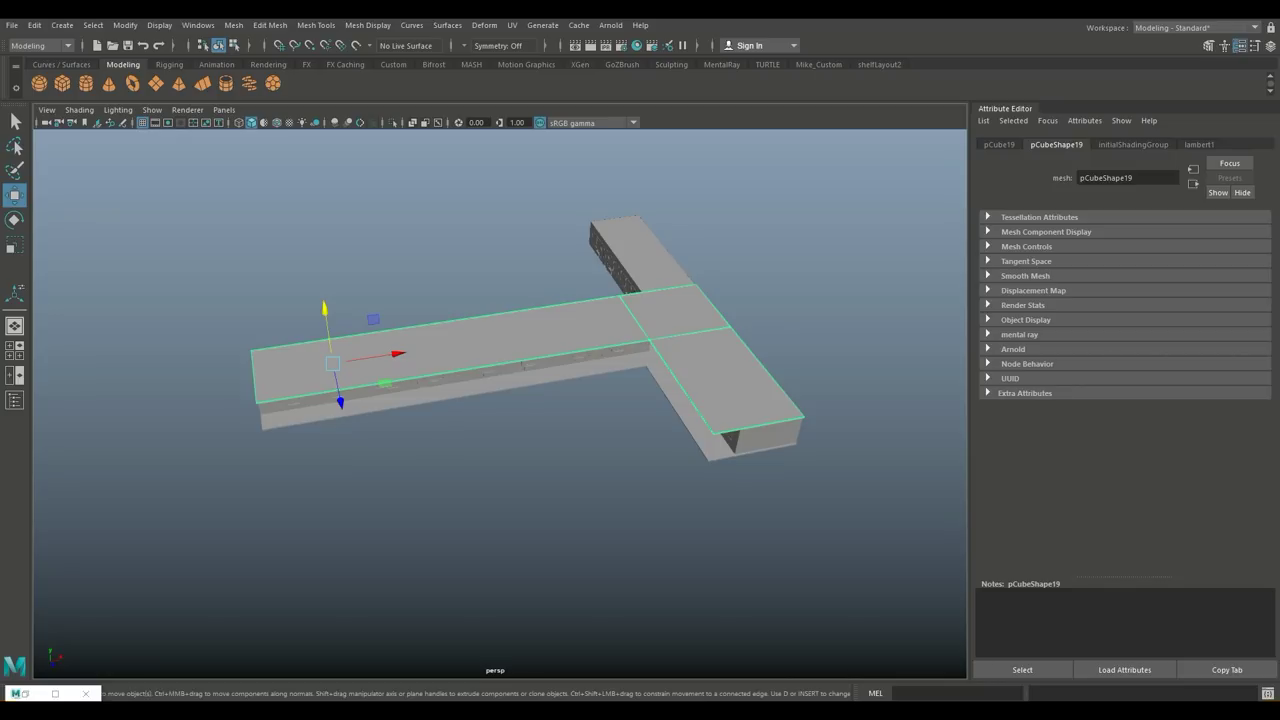
Step: Insert two edge loops across the top slab where its long and short arms meet
click(411, 25)
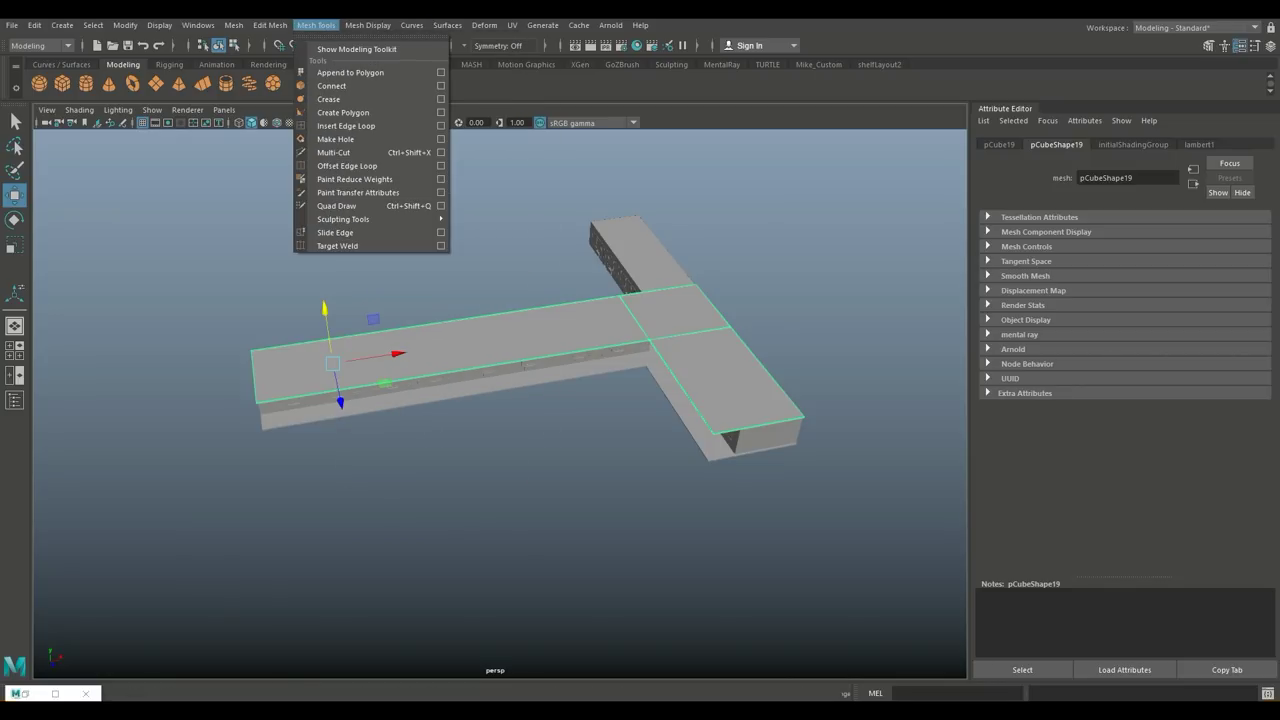
click(395, 126)
alt+drag(495, 400, 430, 360)
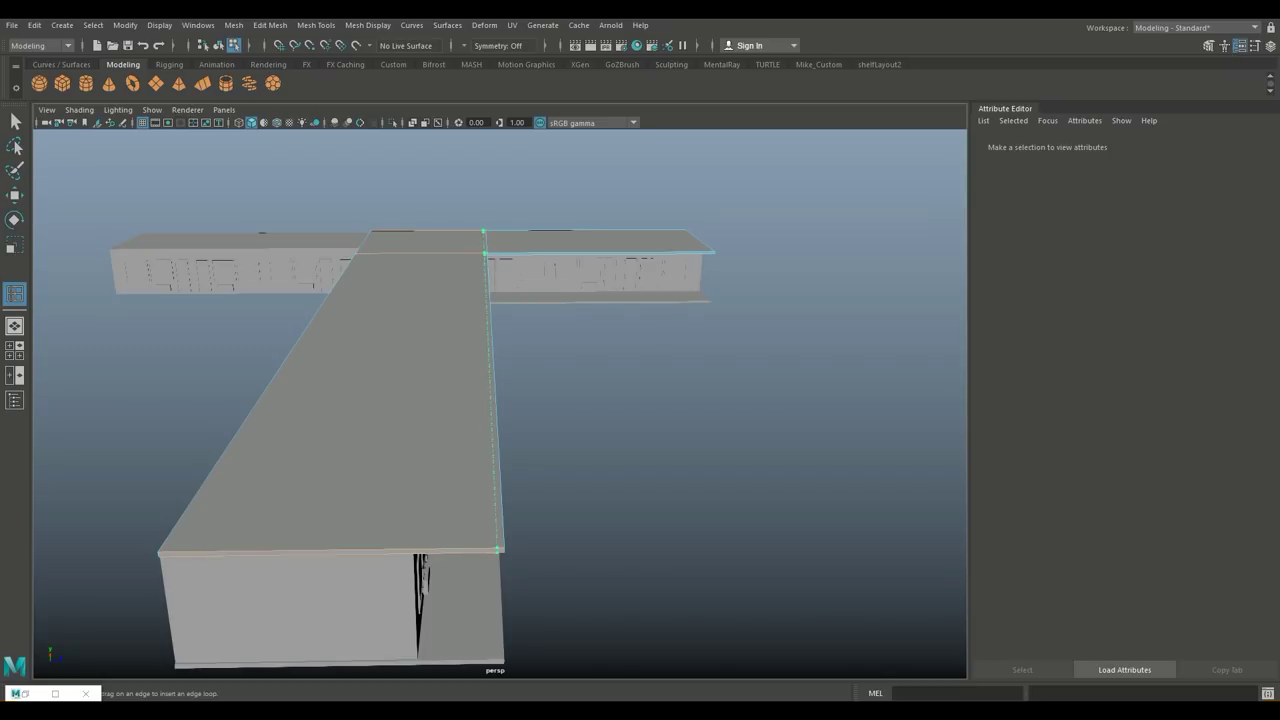
click(497, 549)
alt+drag(497, 549, 420, 450)
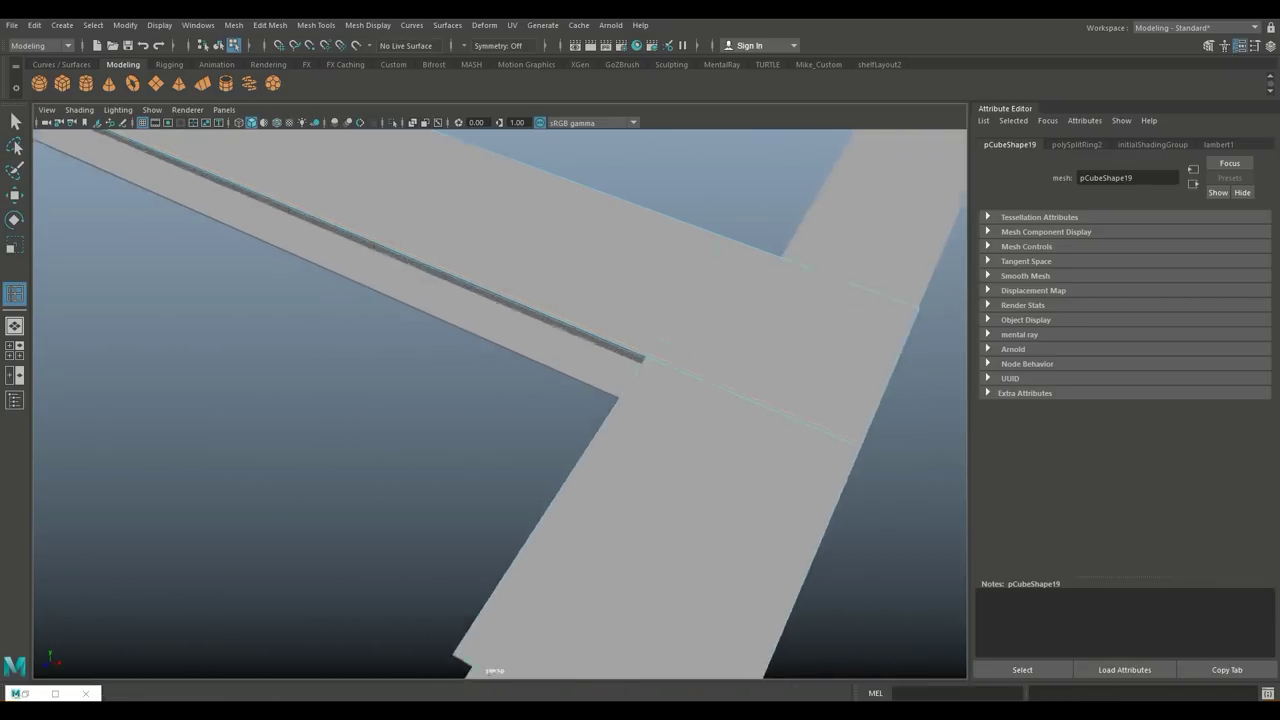
mouse_move(495, 660)
alt+mouse_down()
mouse_move(560, 480)
mouse_move(636, 137)
alt+mouse_up()
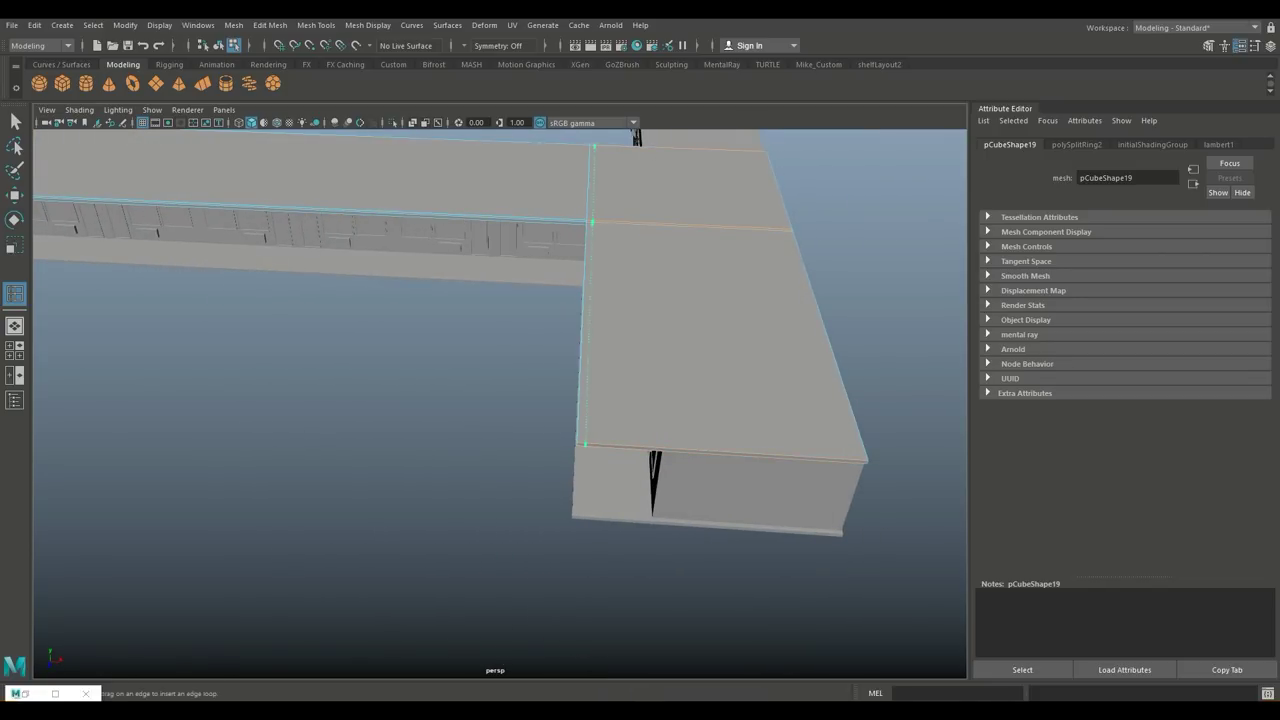
click(636, 137)
scroll(637, 137, up, 3)
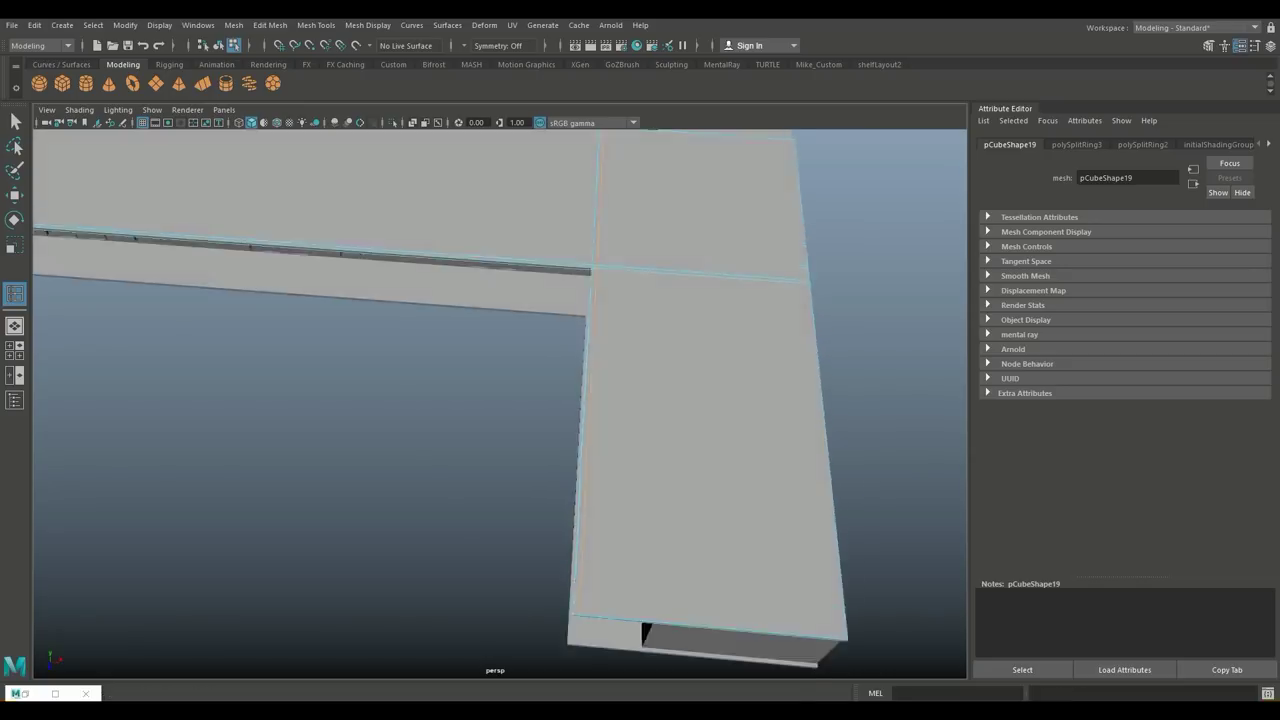
scroll(650, 145, up, 3)
scroll(663, 150, up, 1)
alt+drag(663, 150, 600, 300)
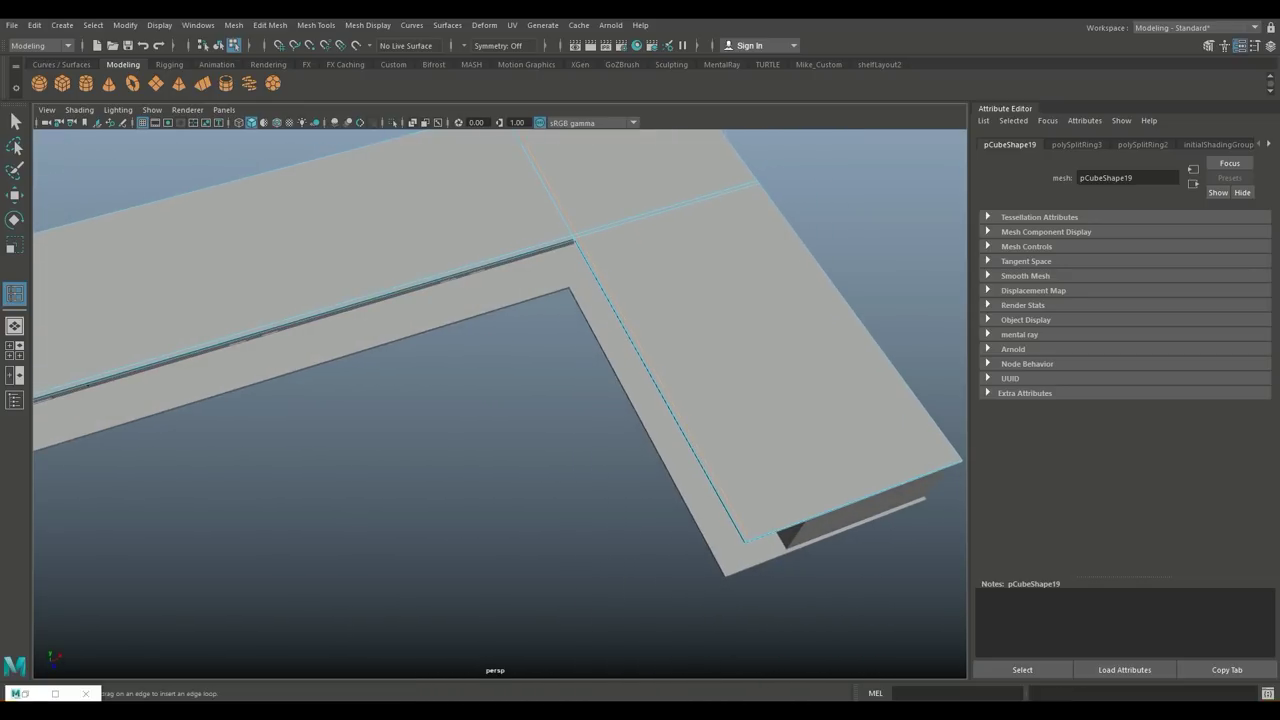
Step: Switch the slab to face selection mode
key(q)
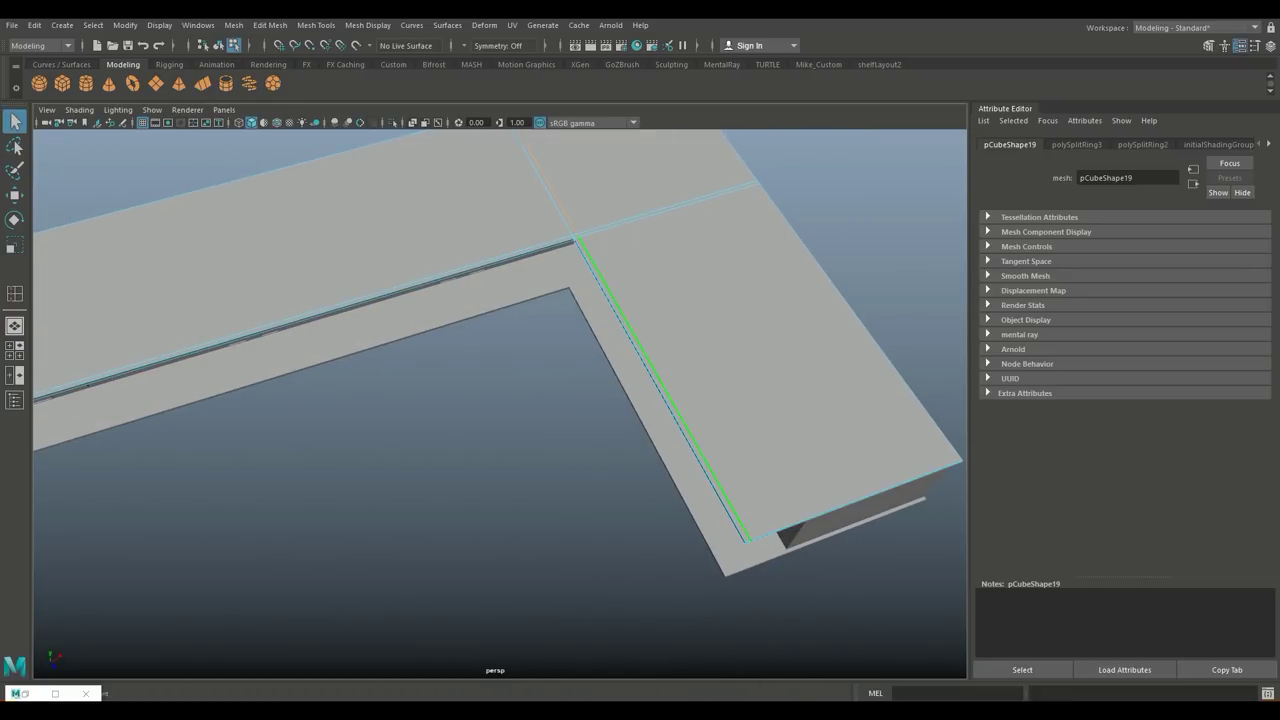
right_click(744, 312)
click(744, 349)
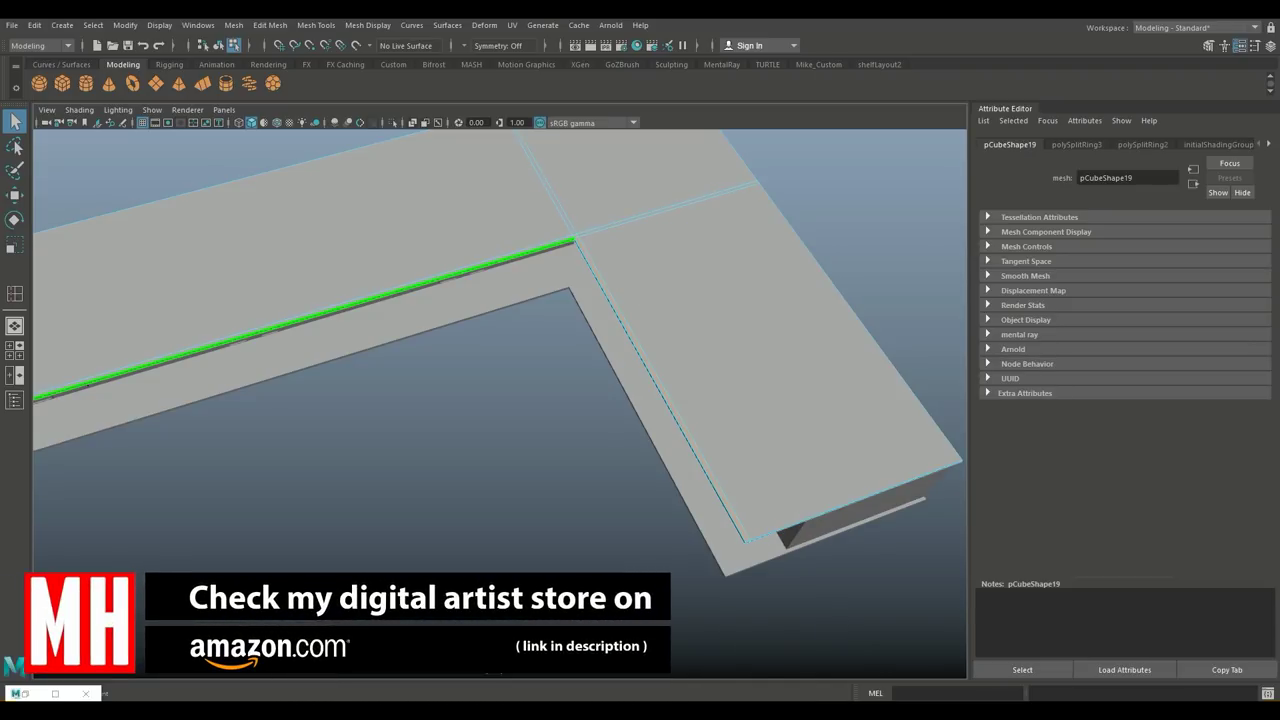
Step: Extrude the slab's edge faces upward into a low raised rim
scroll(450, 340, down, 4)
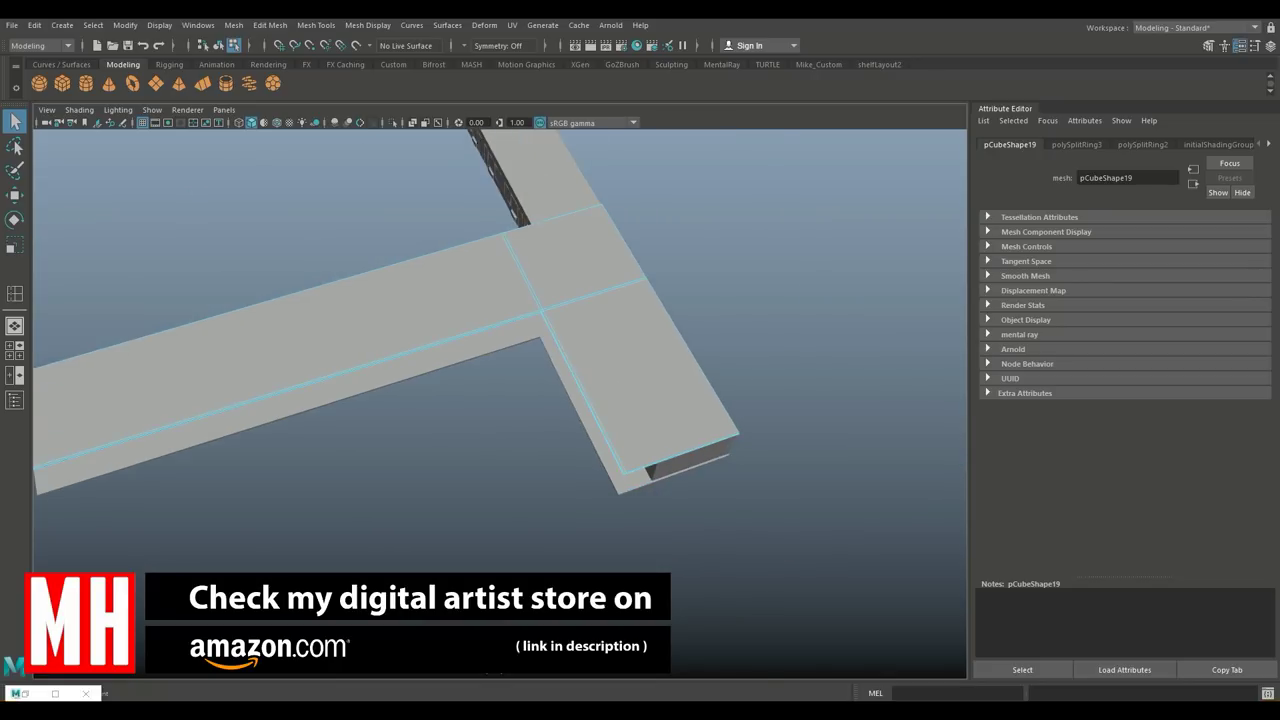
shift+right_drag(726, 404, 750, 418)
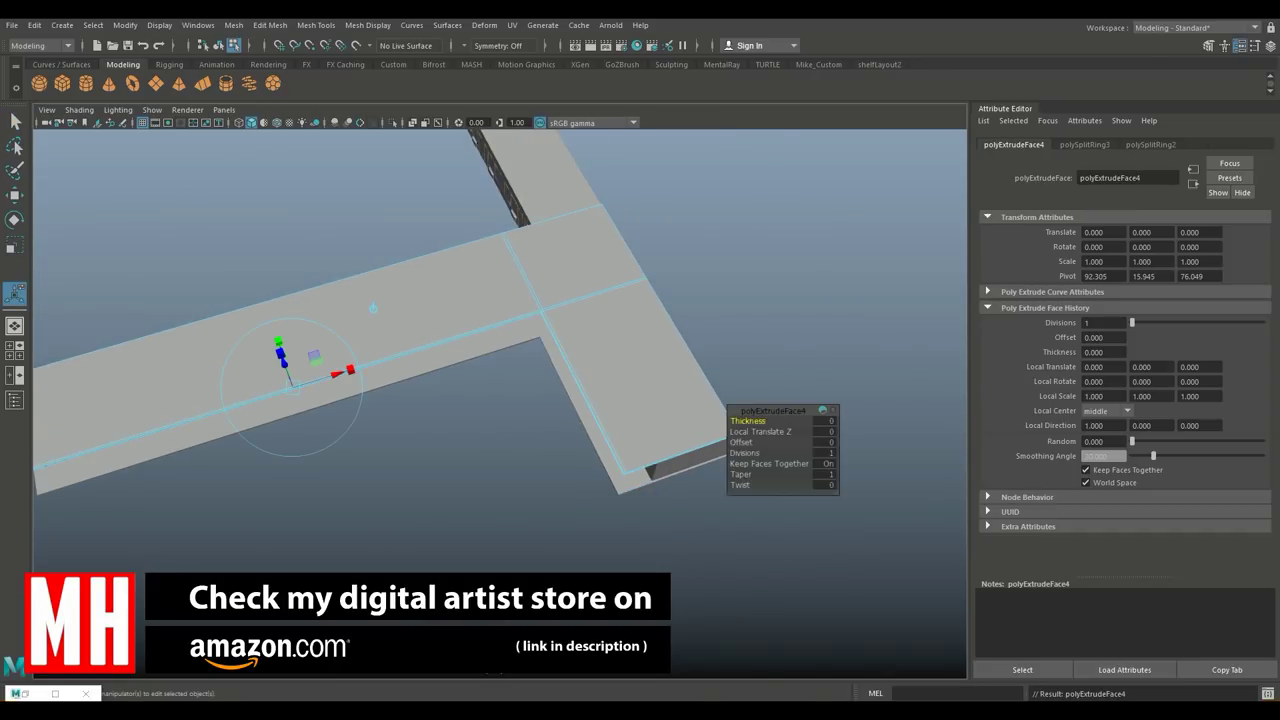
alt+drag(430, 470, 480, 386)
drag(533, 340, 533, 320)
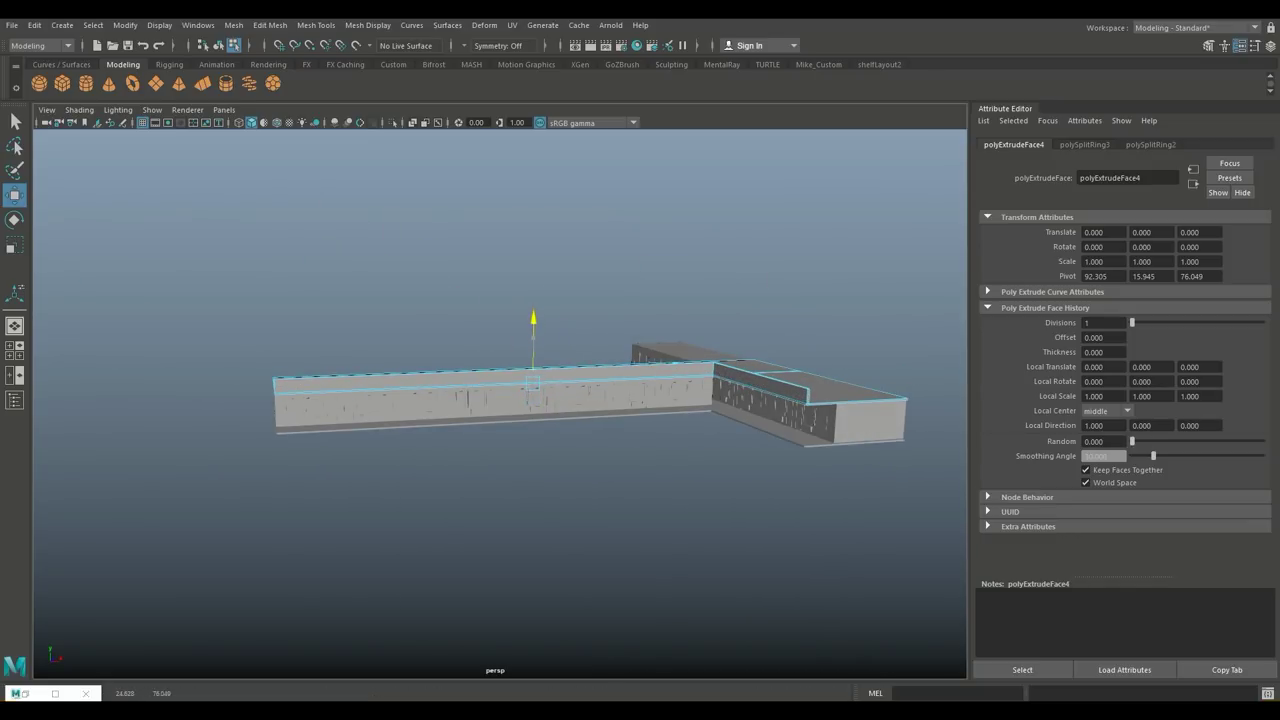
mouse_move(480, 386)
alt+mouse_down()
mouse_move(580, 360)
mouse_move(540, 415)
alt+mouse_up()
right_drag(805, 330, 870, 312)
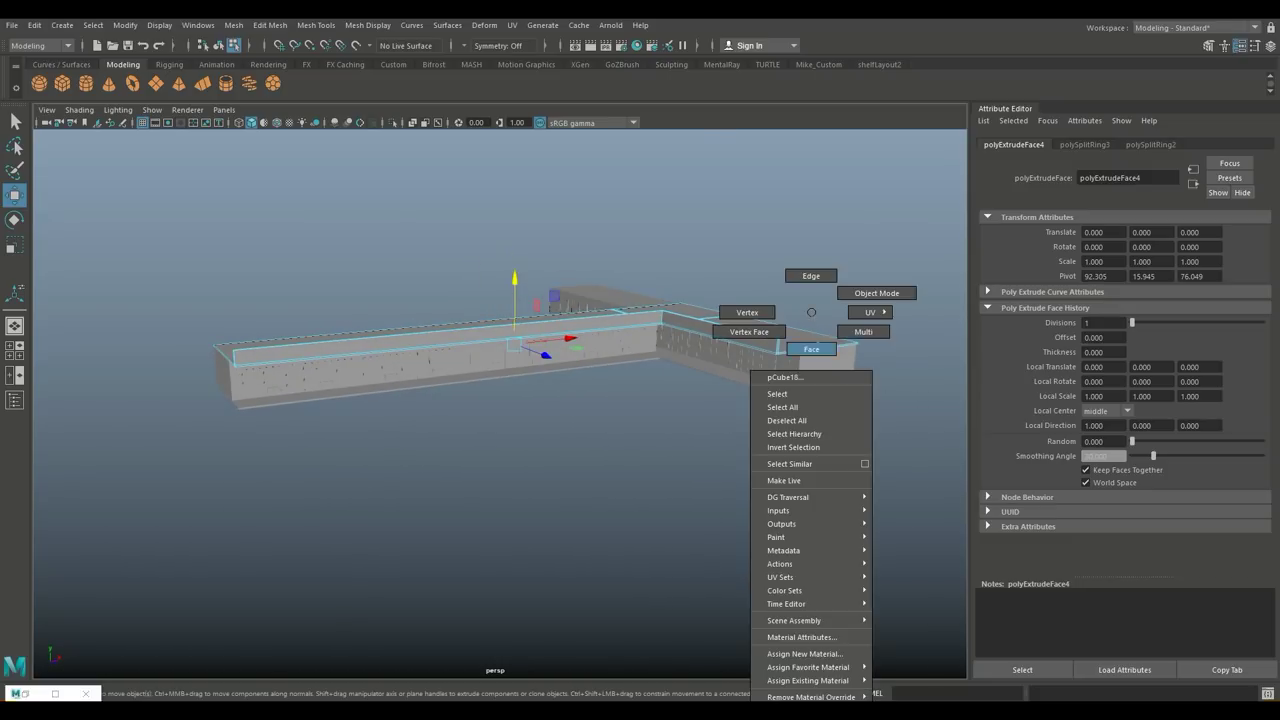
key(F10)
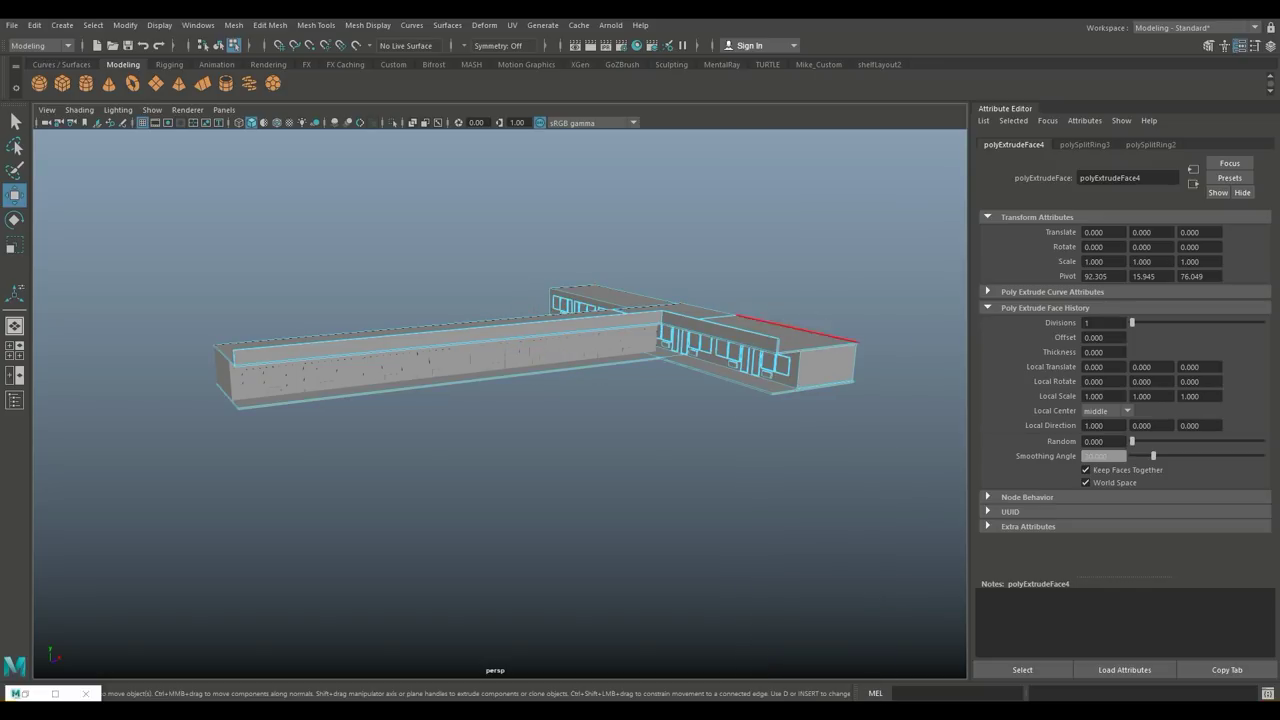
right_drag(857, 344, 849, 277)
Step: Combine the building's two wings into a single mesh
click(715, 350)
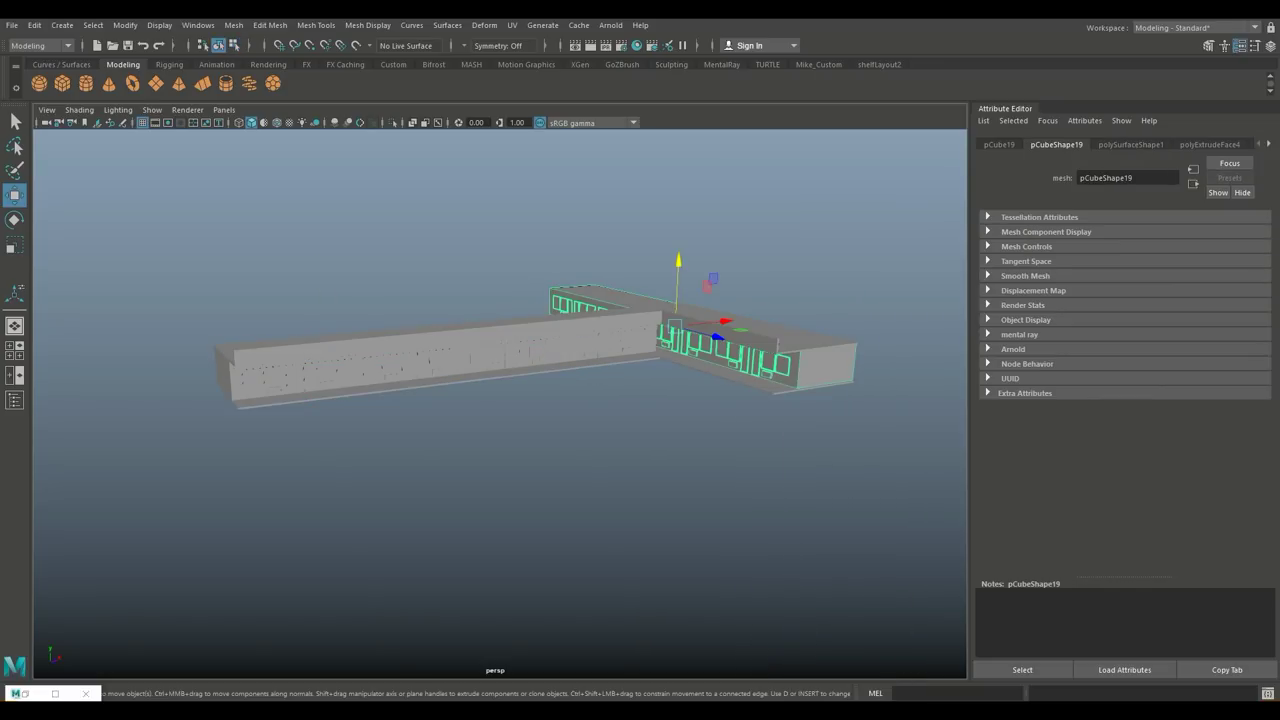
click(440, 365)
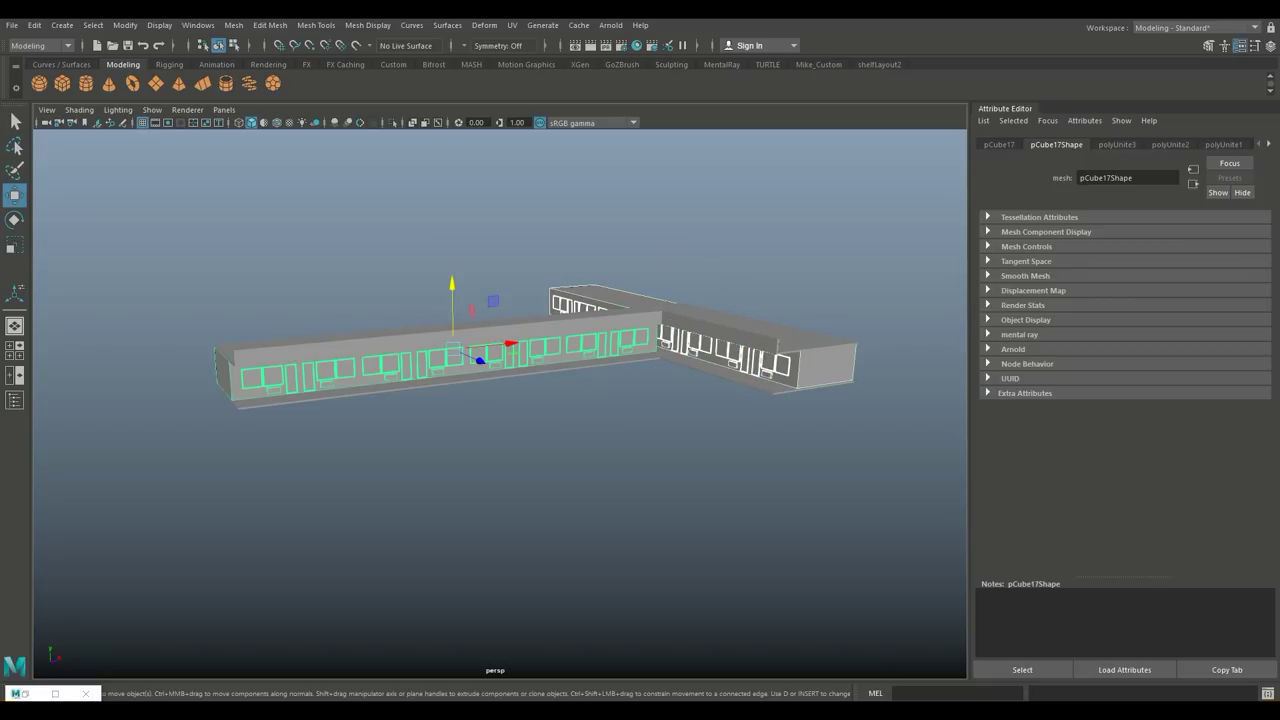
key(ctrl+shift+c)
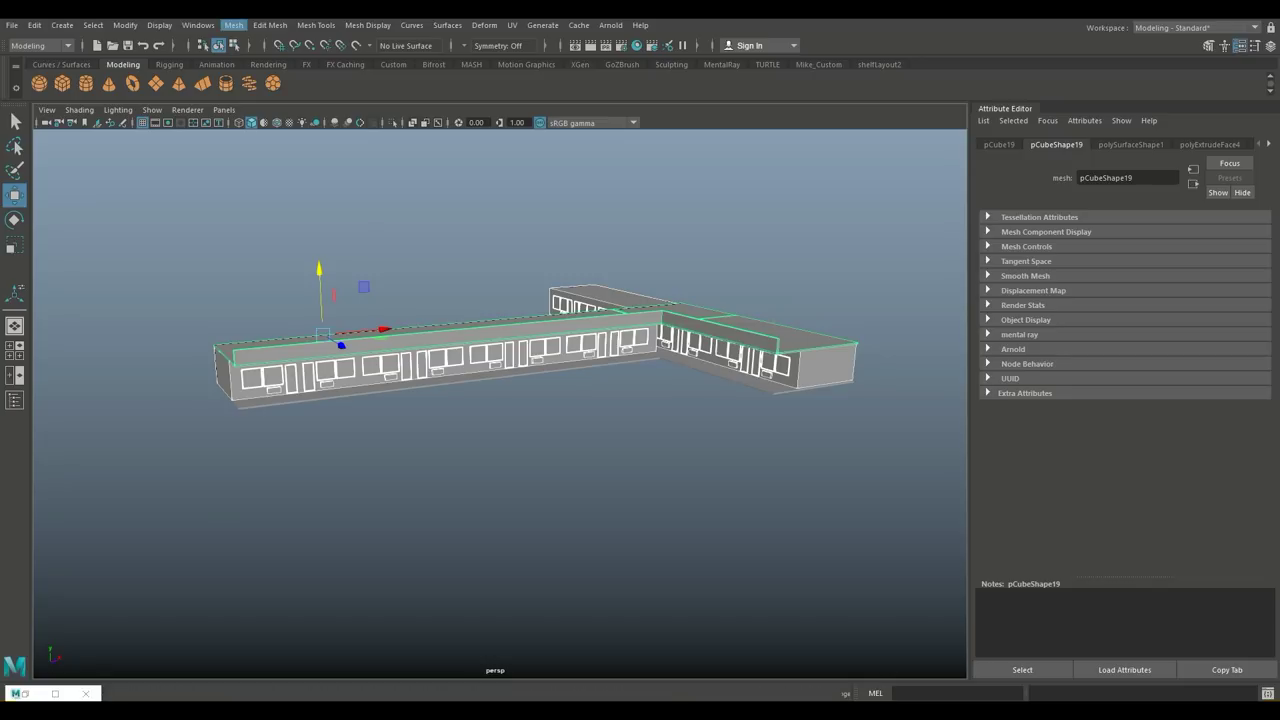
click(233, 25)
click(260, 80)
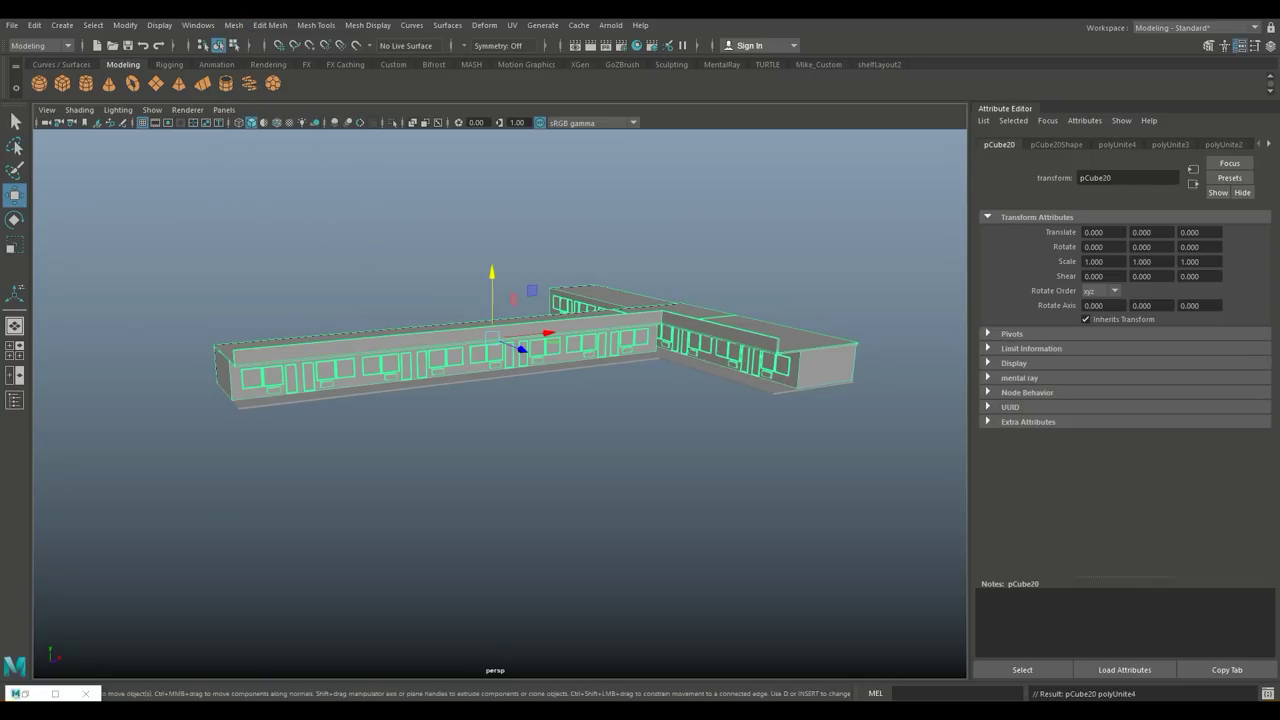
Step: Duplicate the combined floor and raise the copy to Y 24.785, sitting flush on the first
key(ctrl+d)
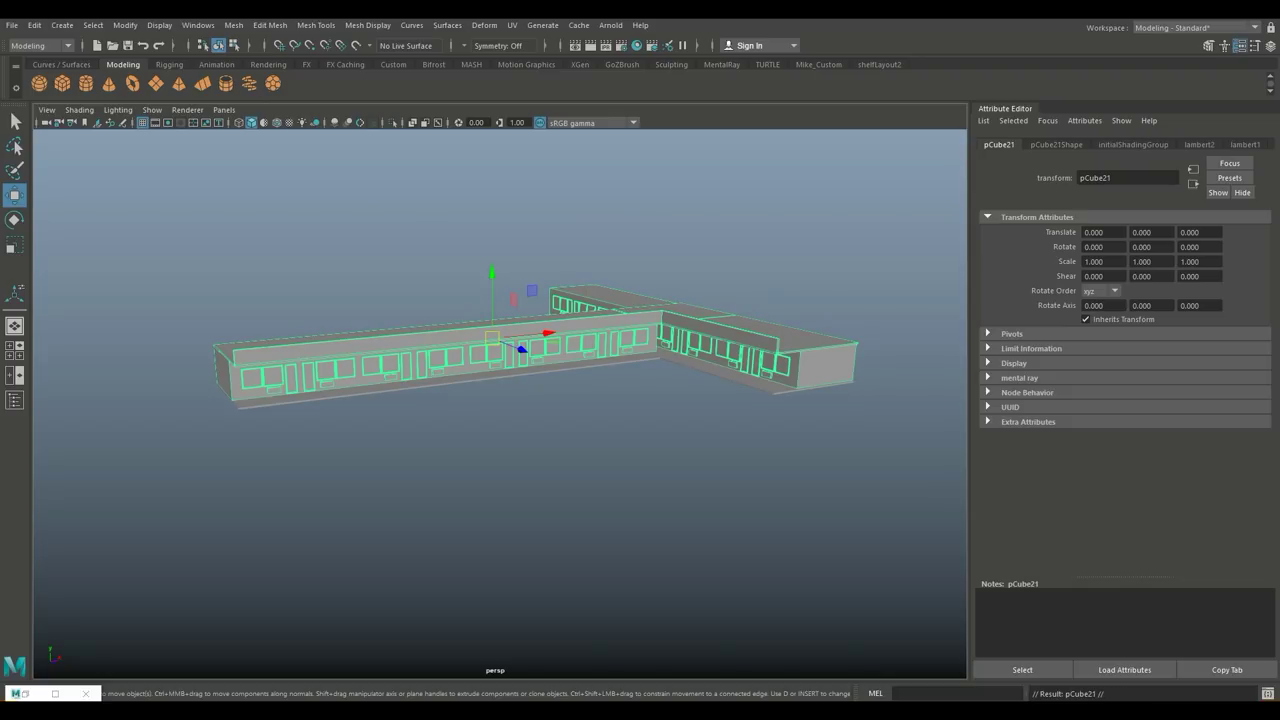
drag(491, 300, 491, 265)
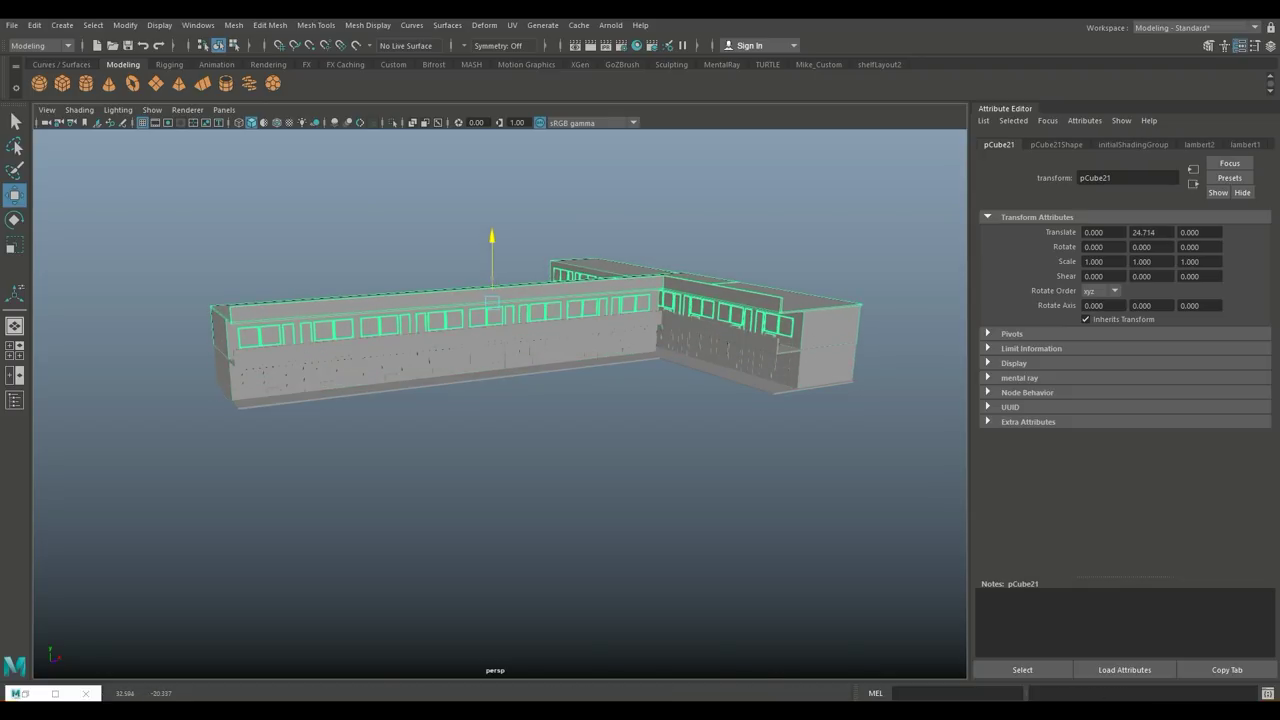
click(15, 350)
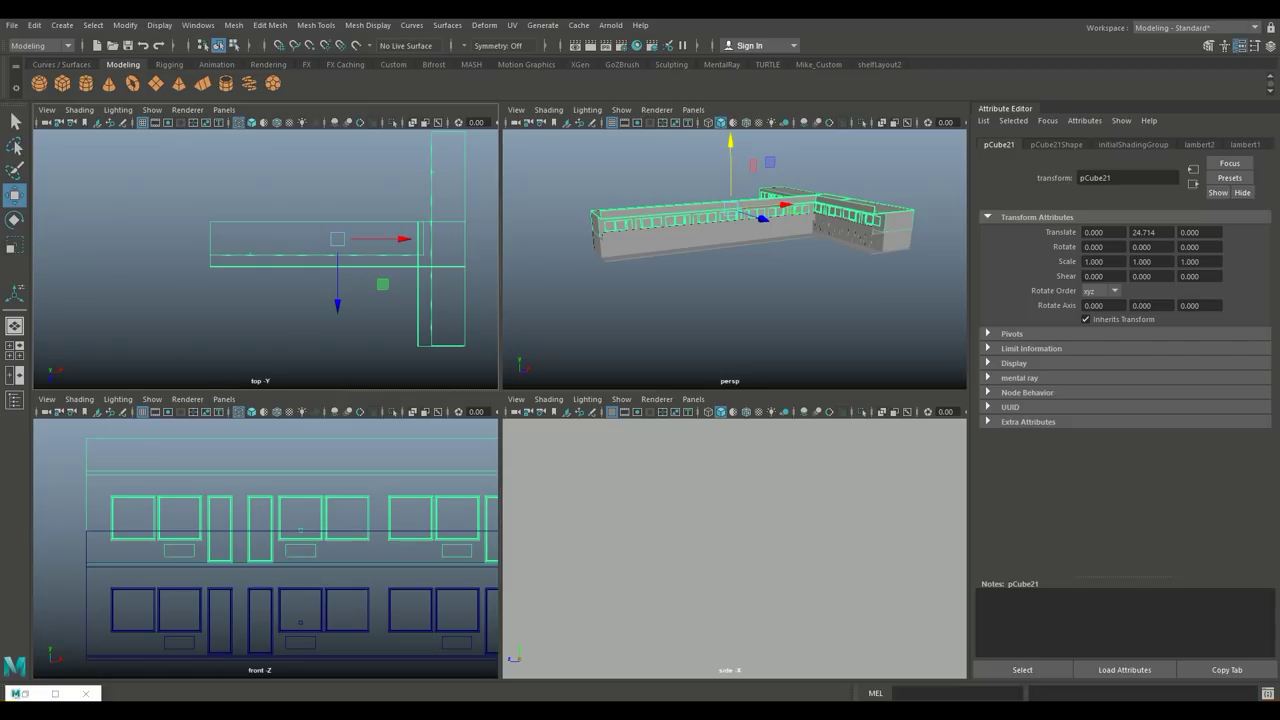
key(space)
alt+middle_drag(500, 400, 460, 386)
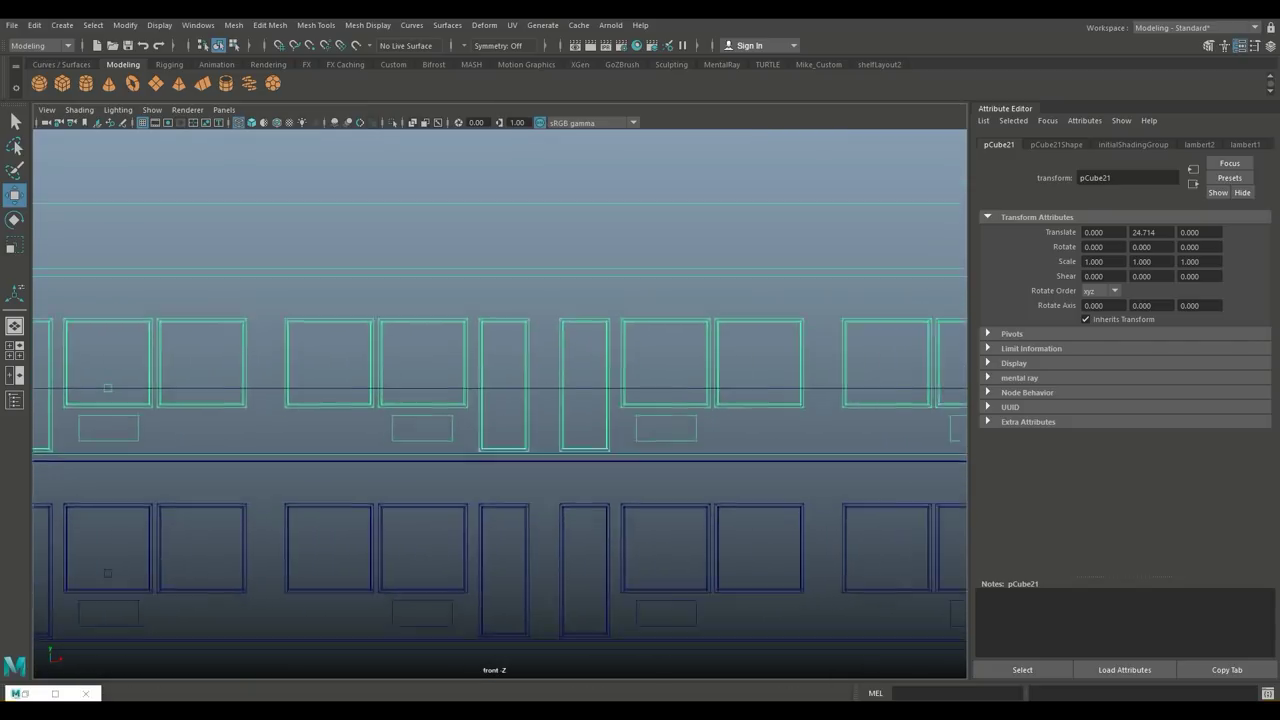
scroll(500, 400, up, 2)
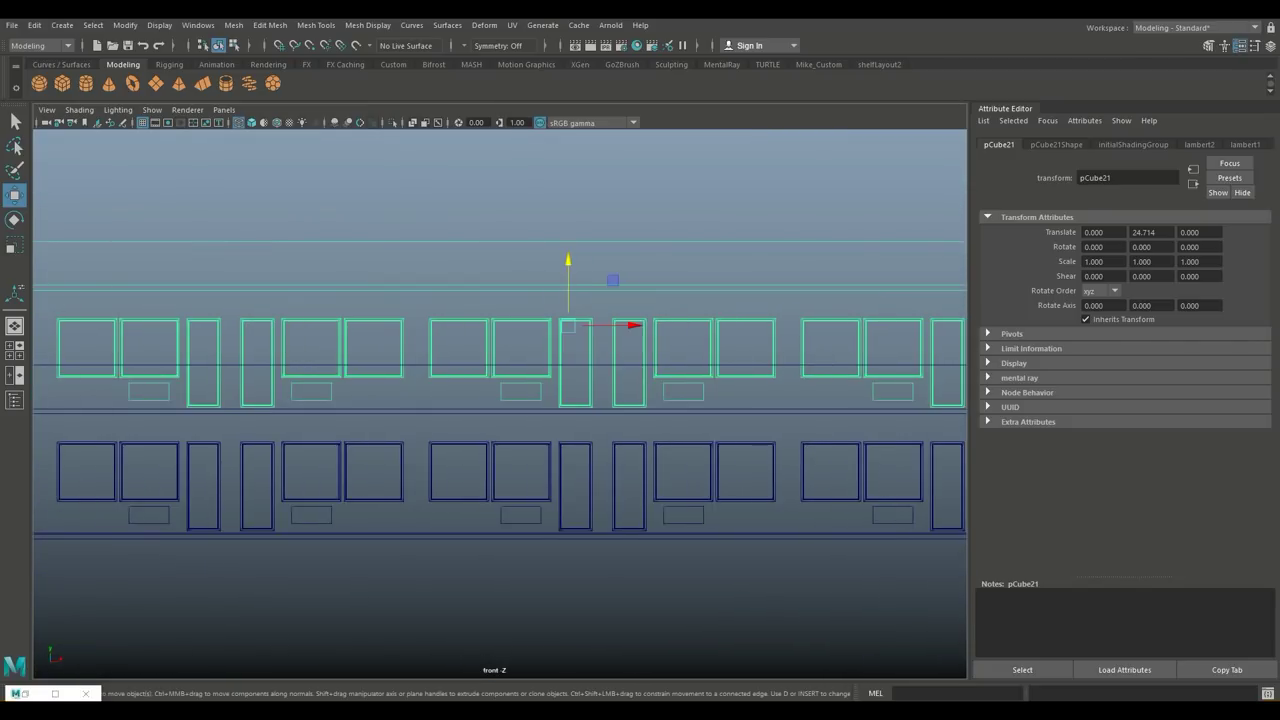
scroll(500, 400, up, 2)
scroll(500, 400, up, 2)
drag(627, 220, 627, 220)
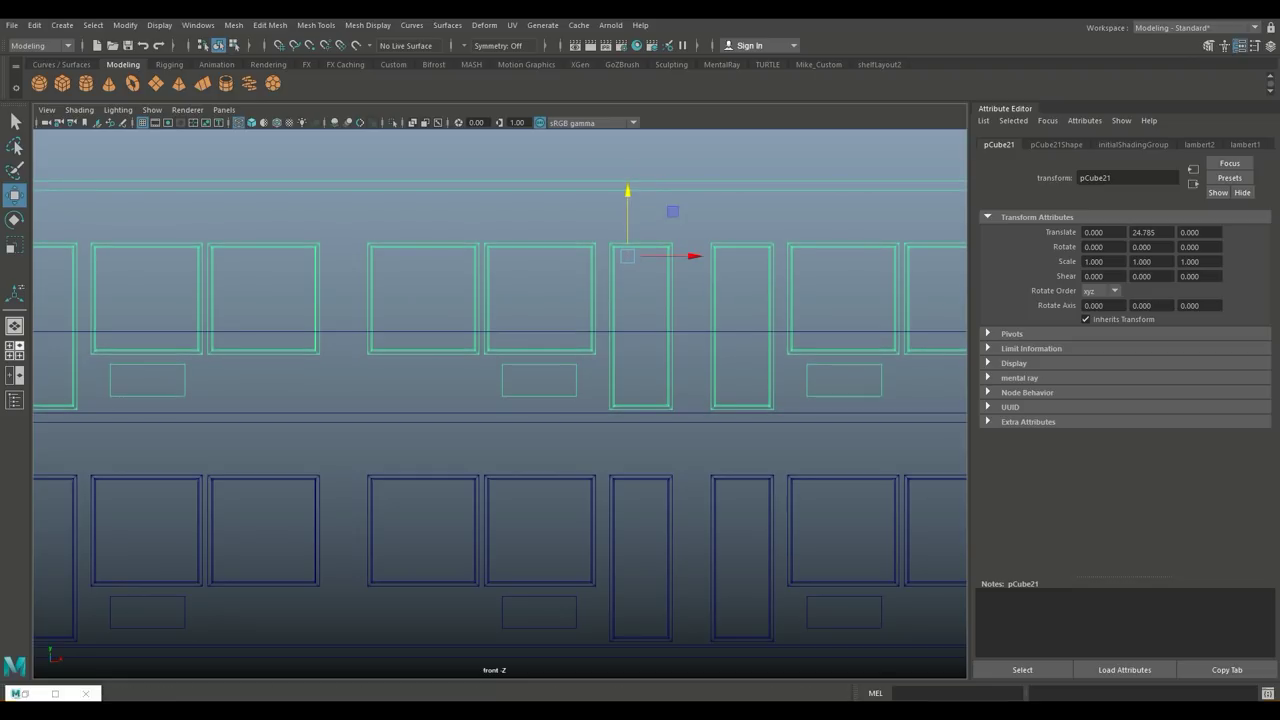
click(15, 350)
click(15, 325)
alt+drag(500, 450, 620, 460)
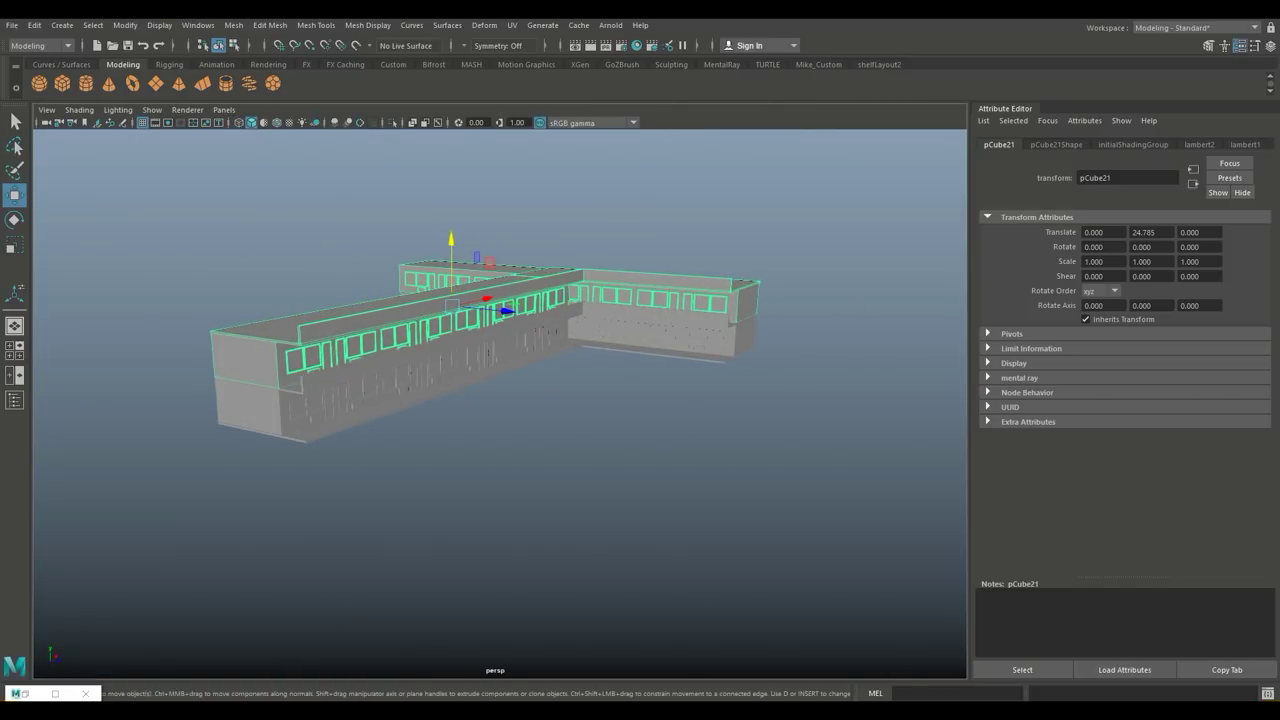
Step: Repeat duplicate-and-move with Shift+D twice to stack two more floor copies
key(shift+d)
key(shift+d)
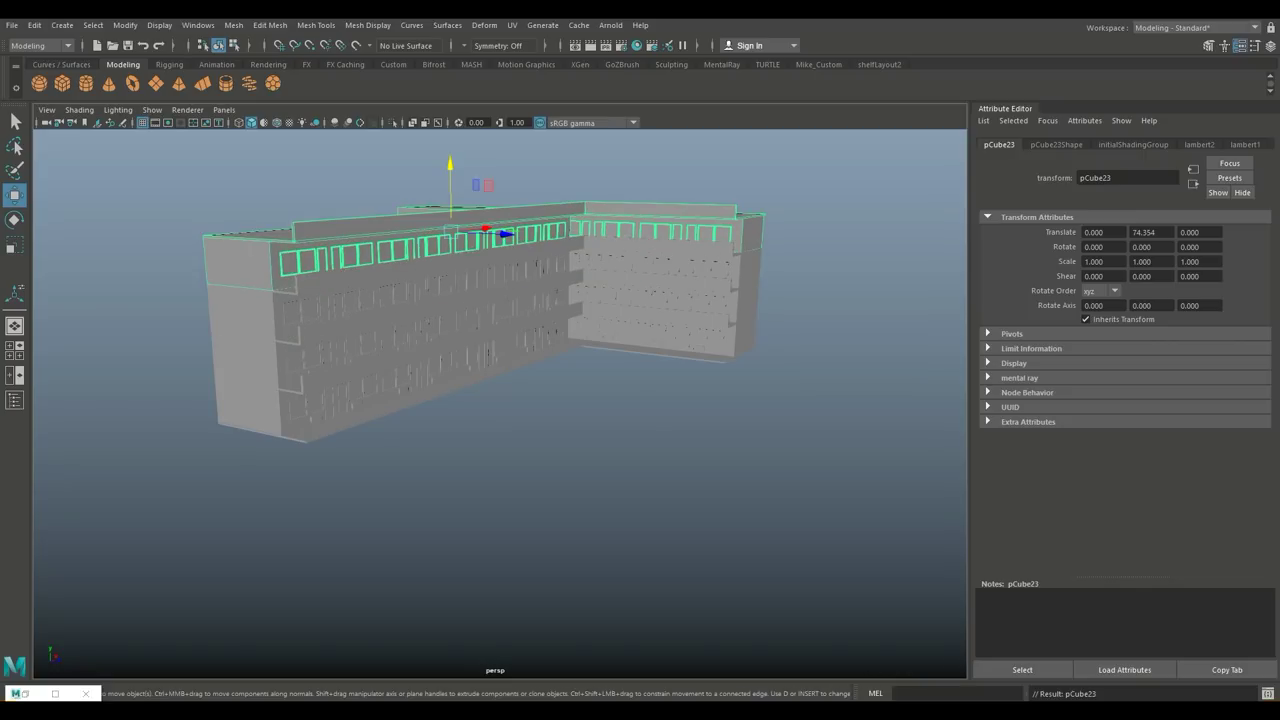
key(shift+d)
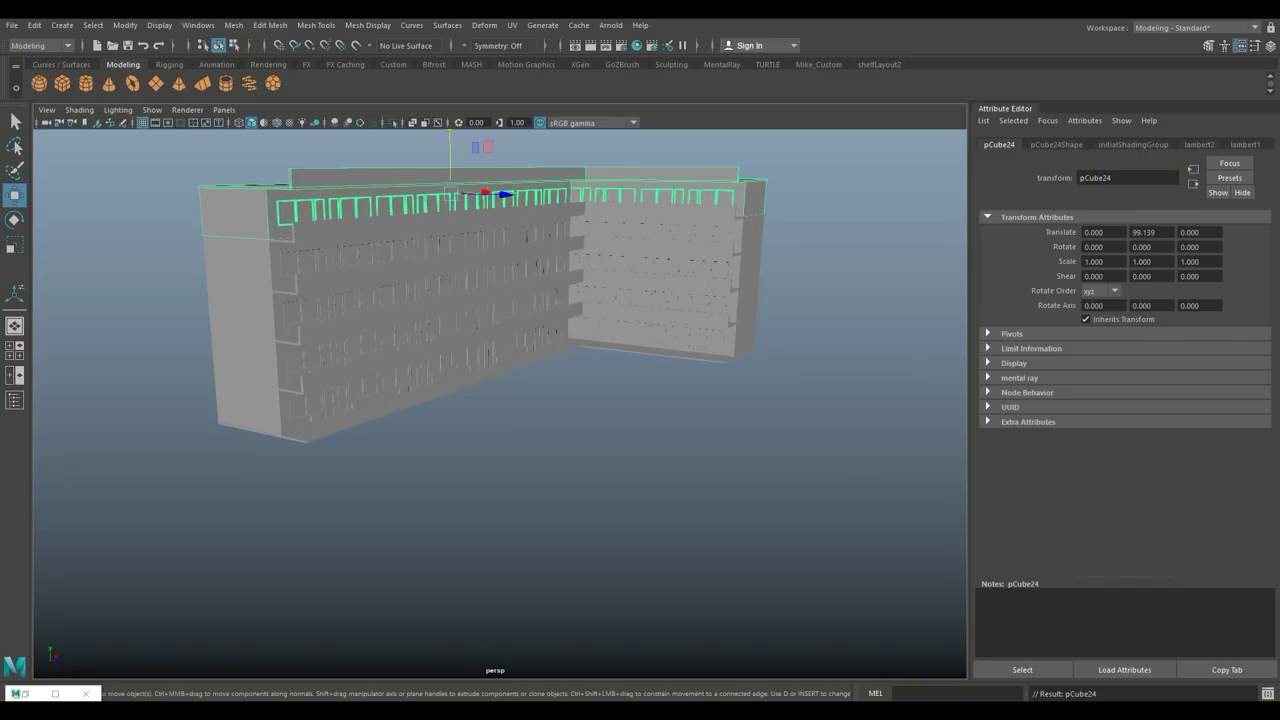
mouse_move(620, 460)
alt+mouse_down()
mouse_move(570, 445)
mouse_move(630, 455)
alt+mouse_up()
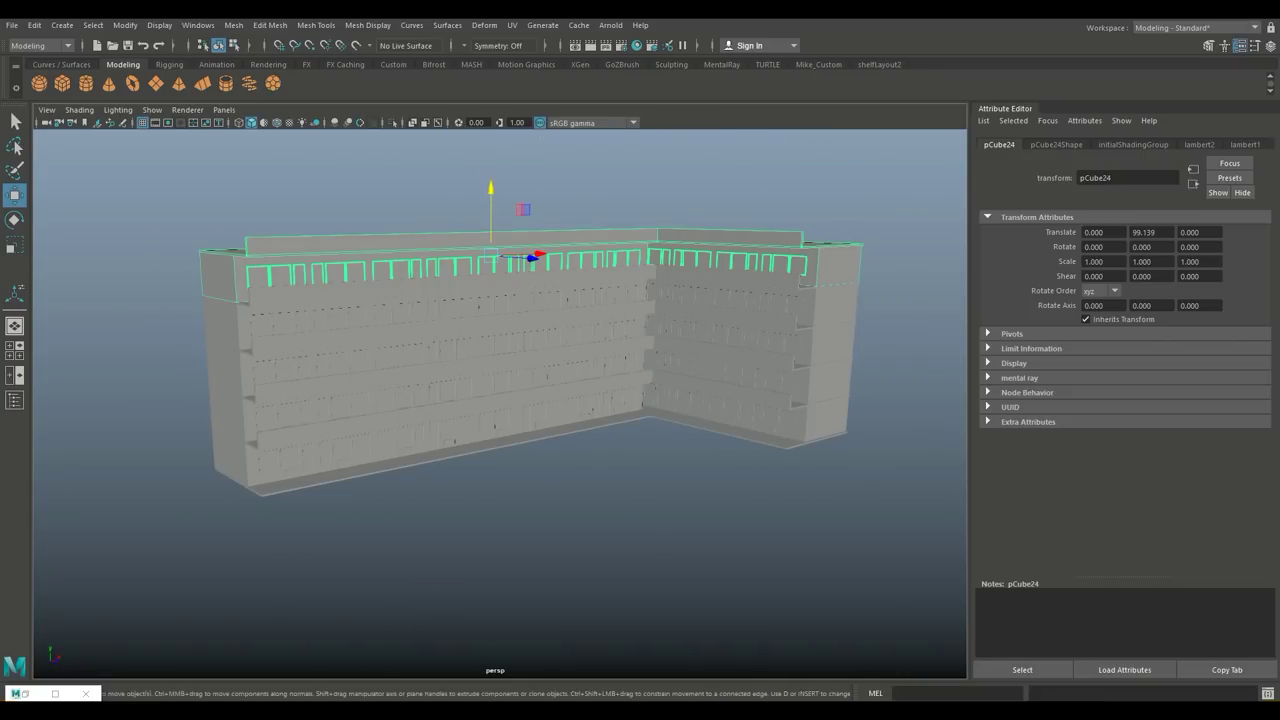
click(600, 560)
alt+drag(600, 560, 650, 540)
Step: Separate the top floor with Mesh > Separate and delete its window band piece
click(450, 285)
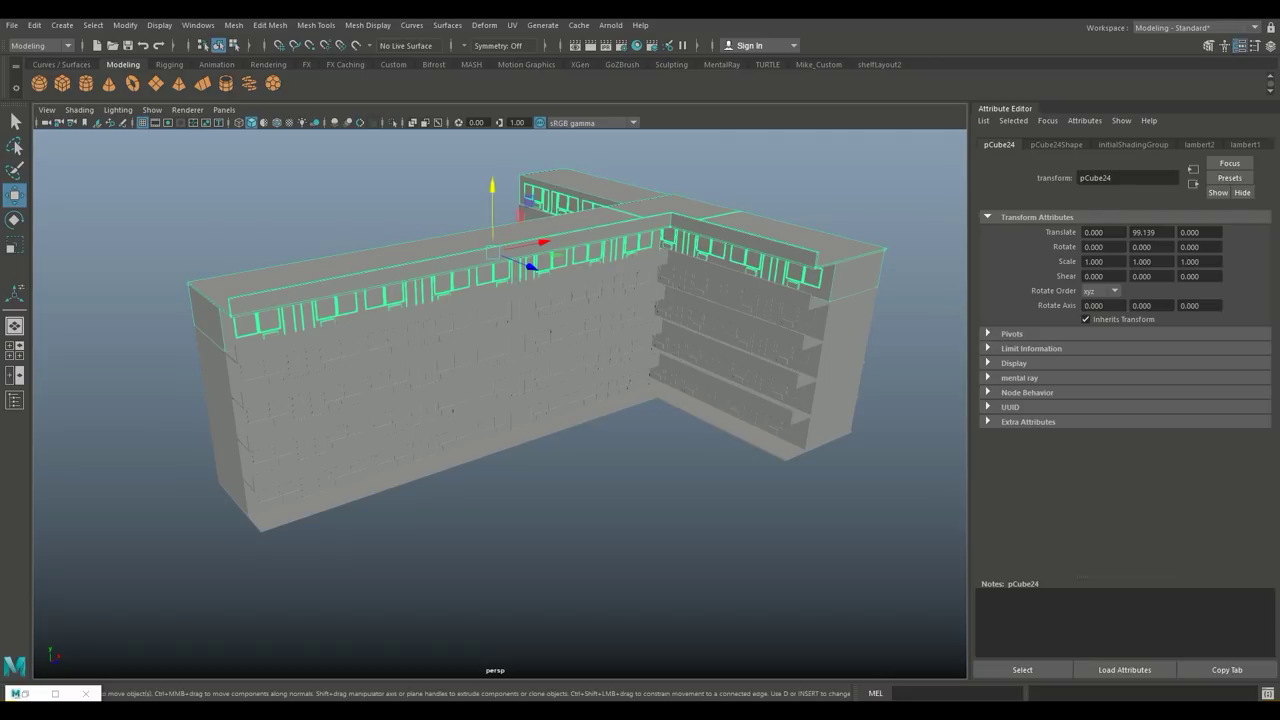
click(233, 25)
mouse_move(262, 59)
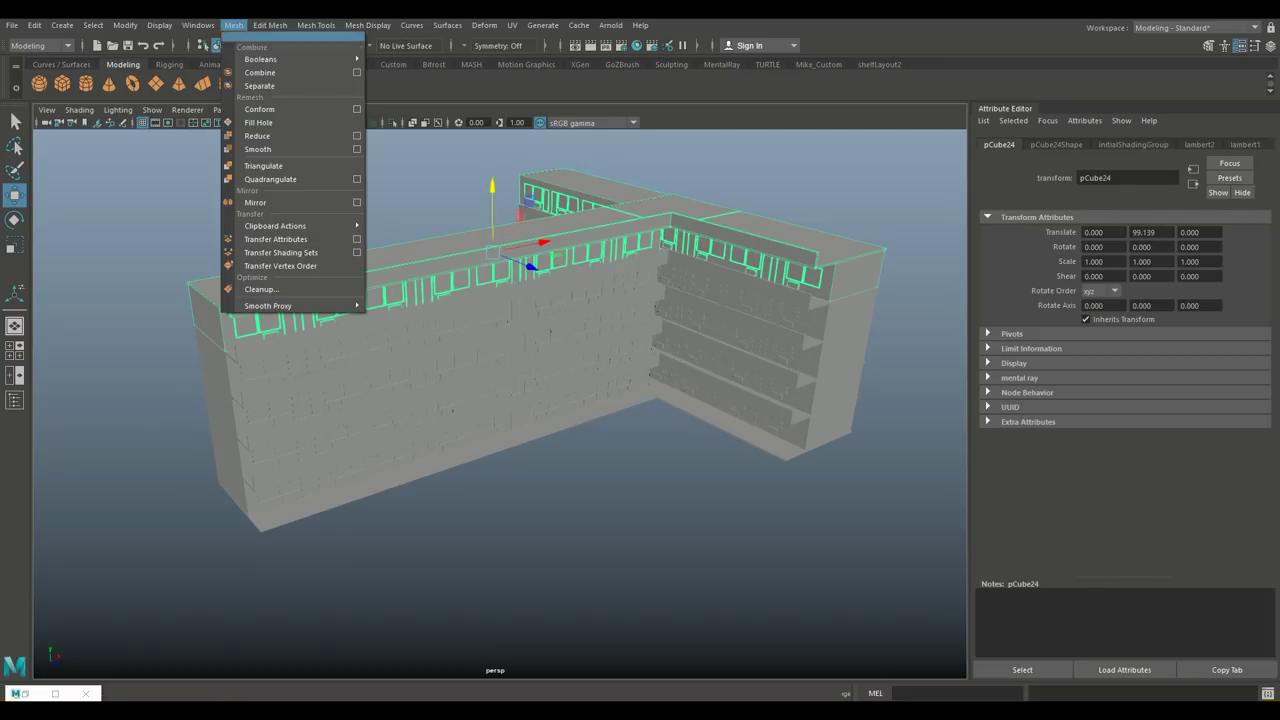
click(259, 85)
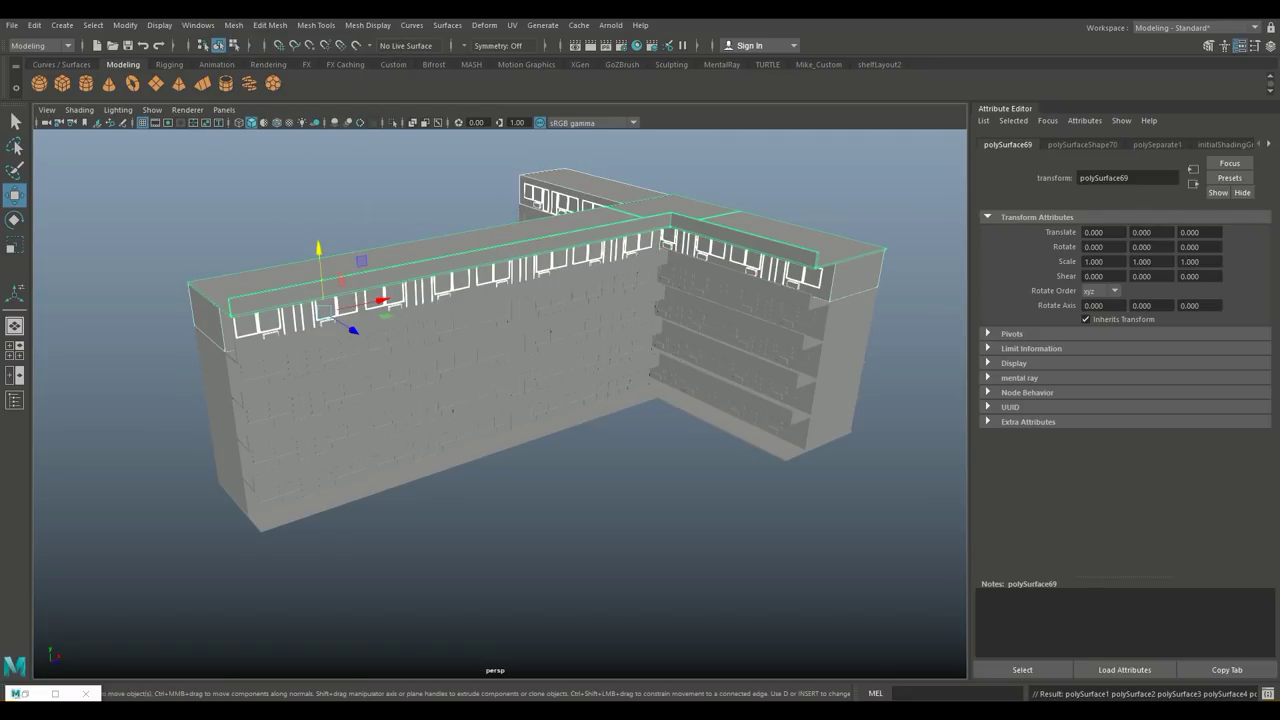
key(Escape)
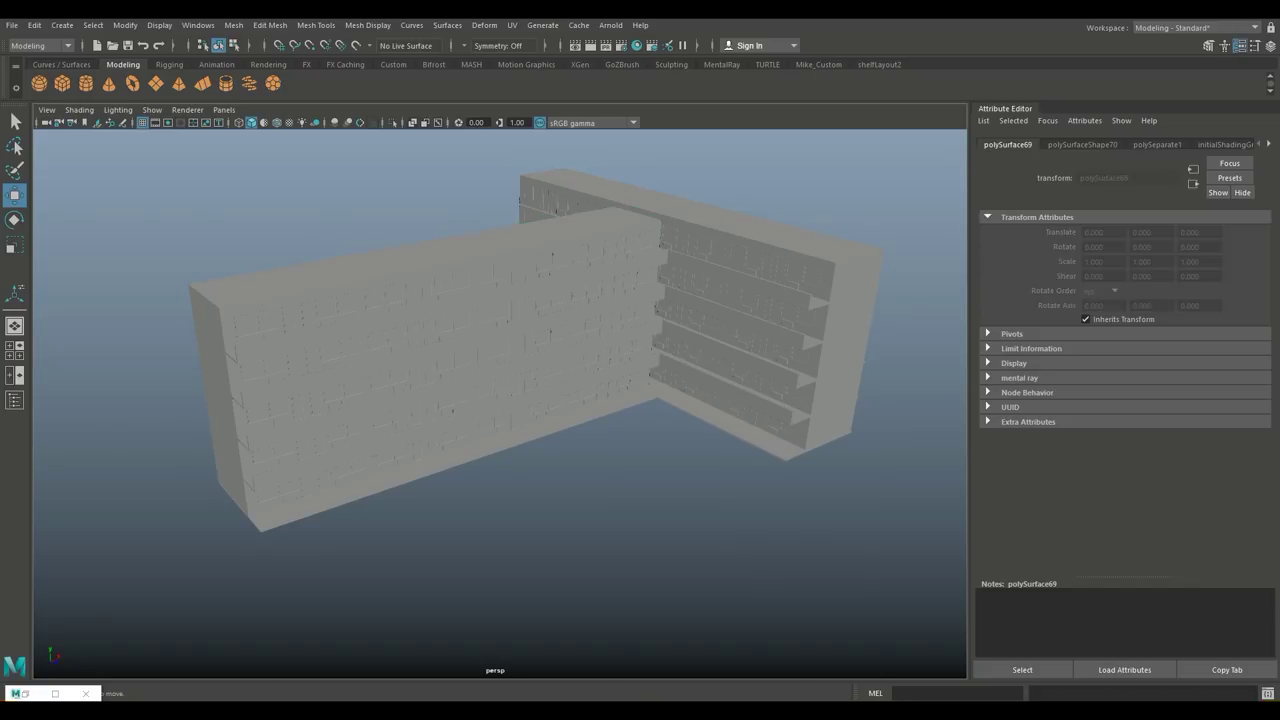
mouse_move(540, 340)
alt+mouse_down()
mouse_move(494, 349)
mouse_move(498, 262)
mouse_move(480, 350)
alt+mouse_up()
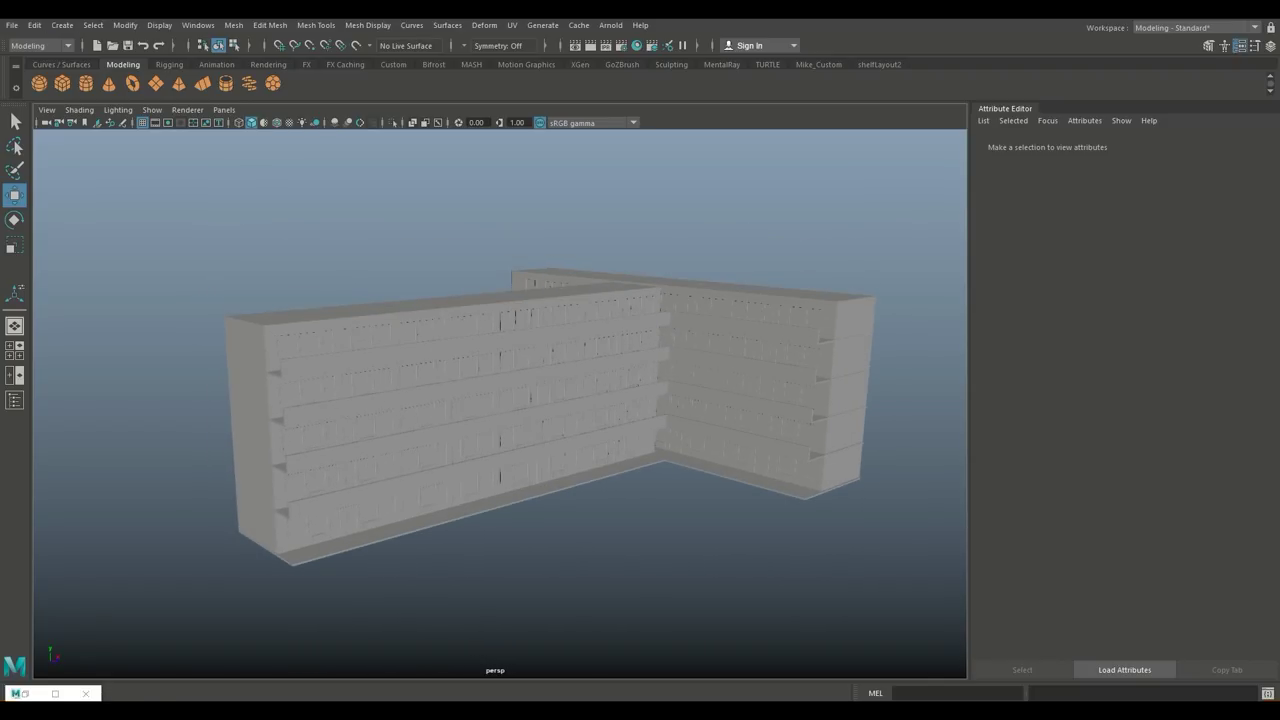
Step: Create a directional light from Create > Lights and raise it above the building
click(610, 25)
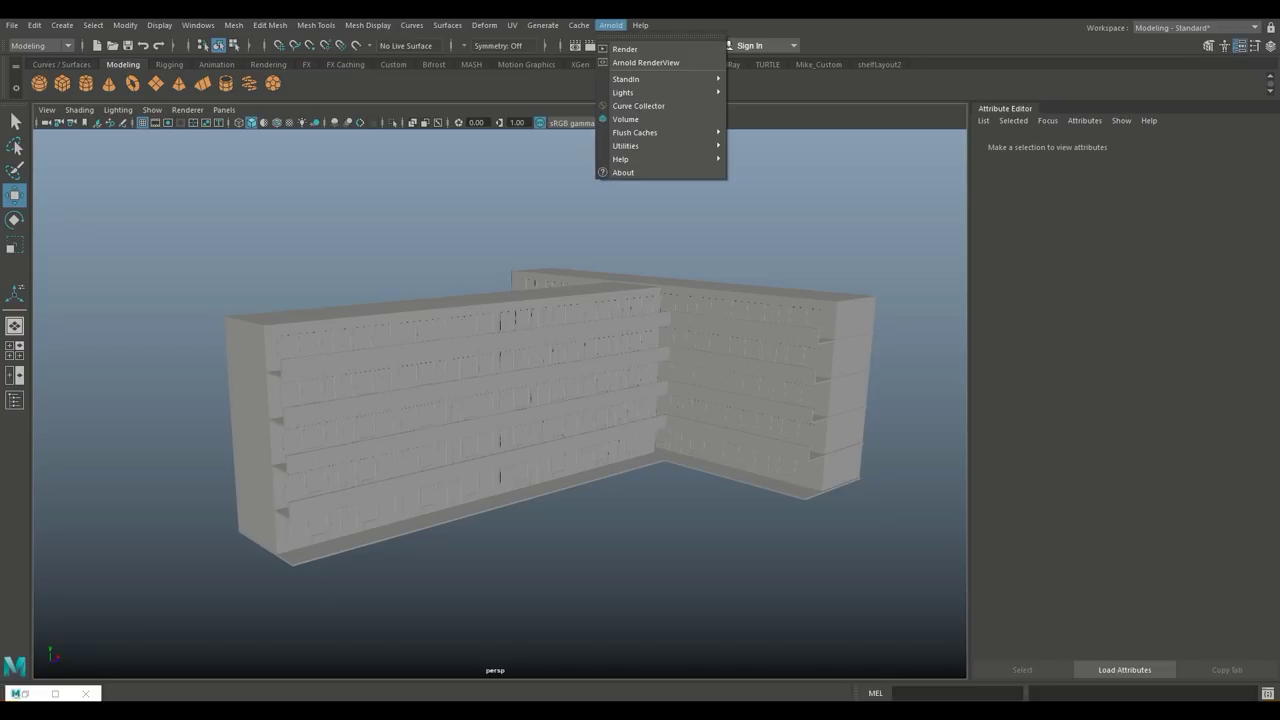
click(35, 25)
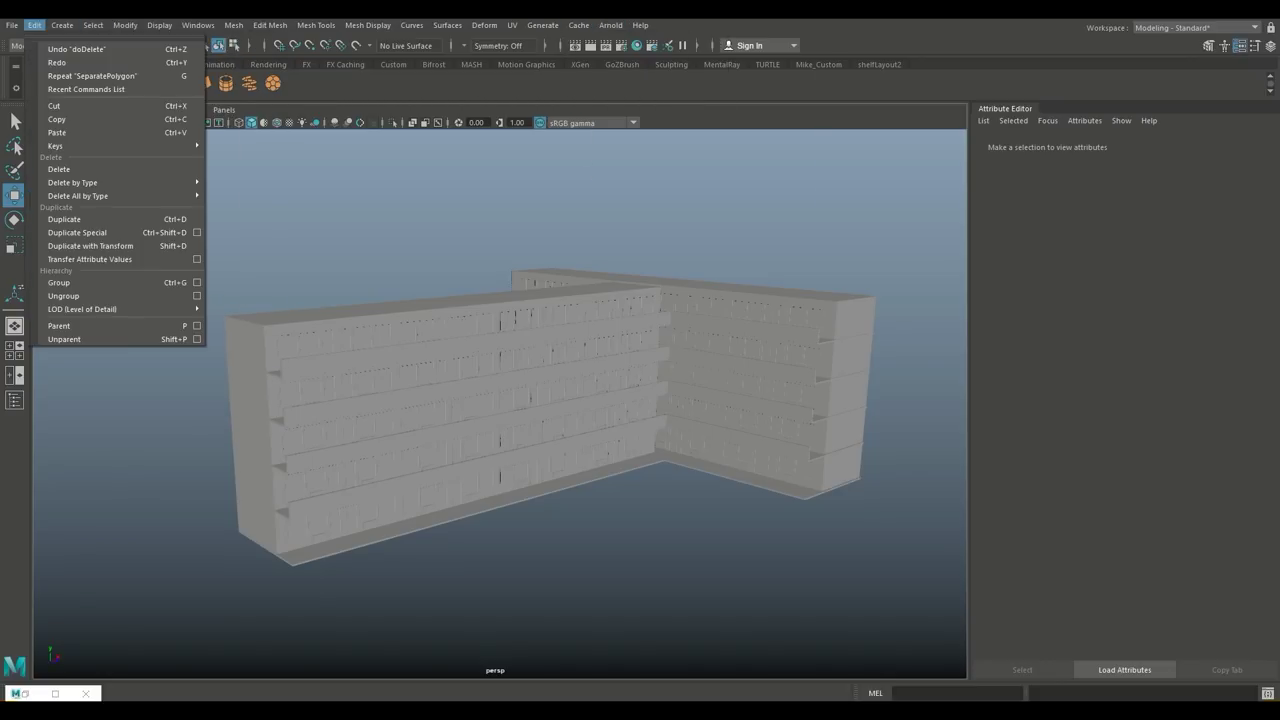
click(512, 25)
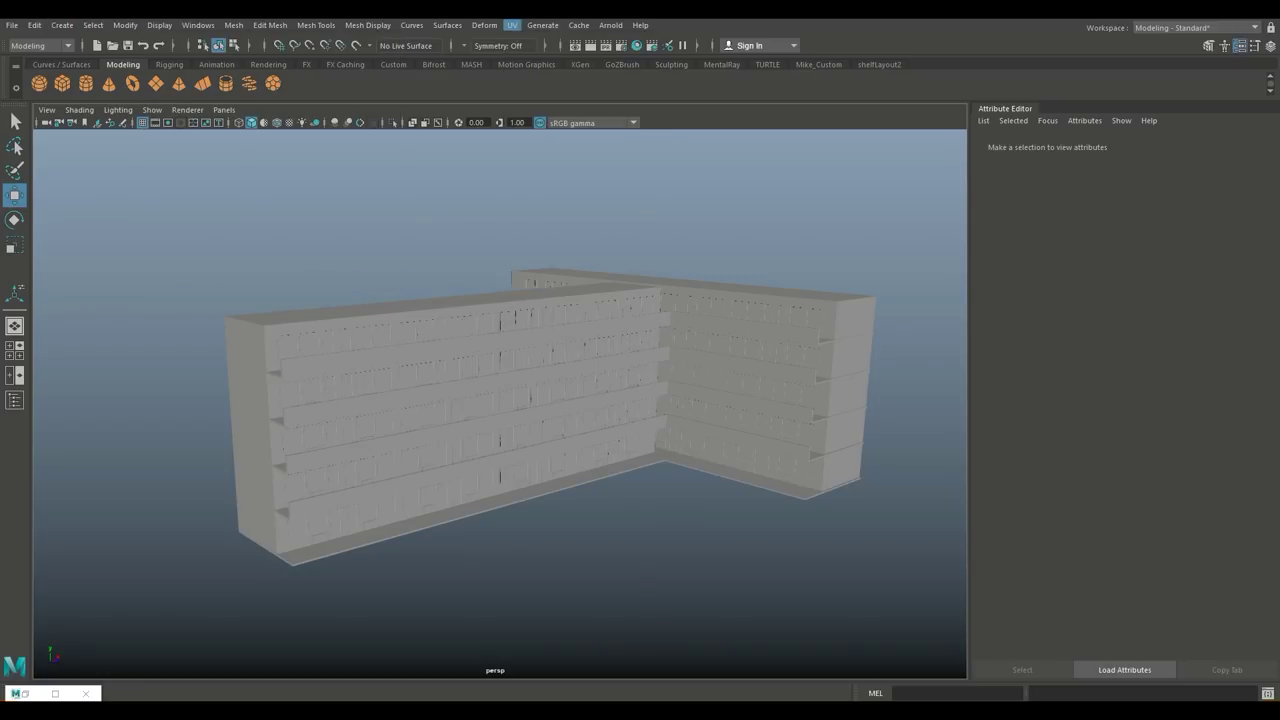
click(62, 25)
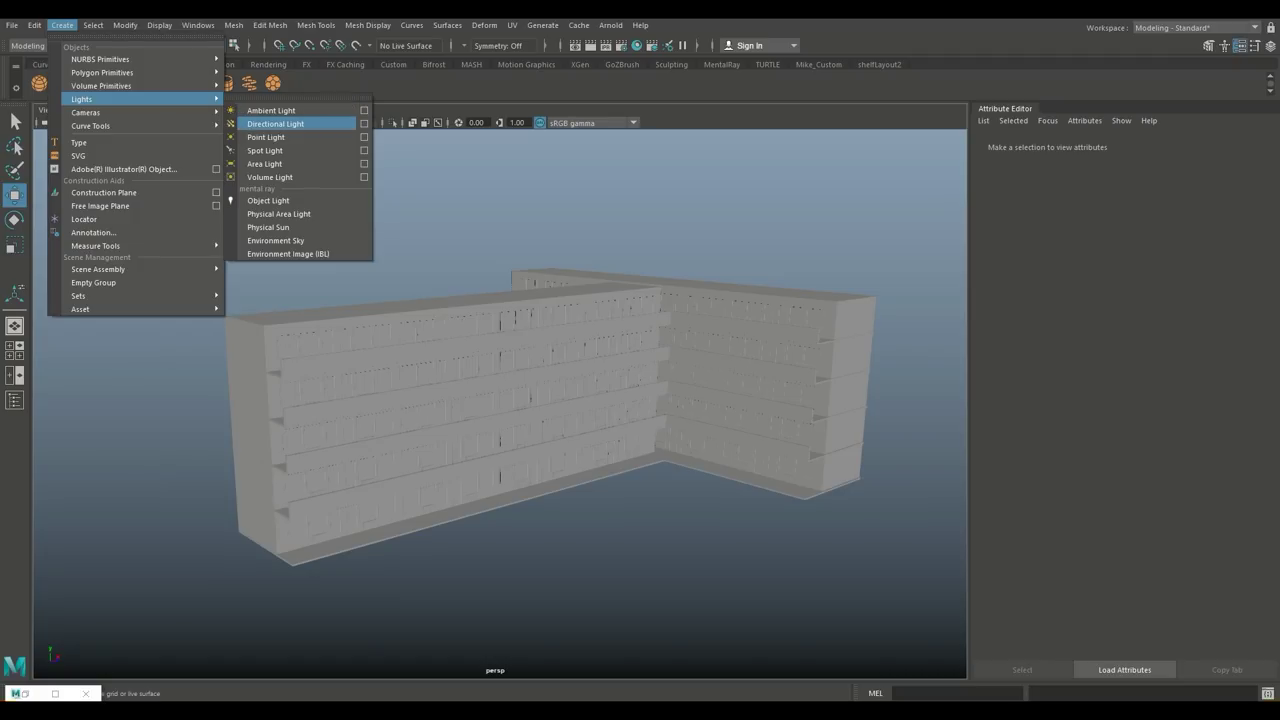
click(275, 123)
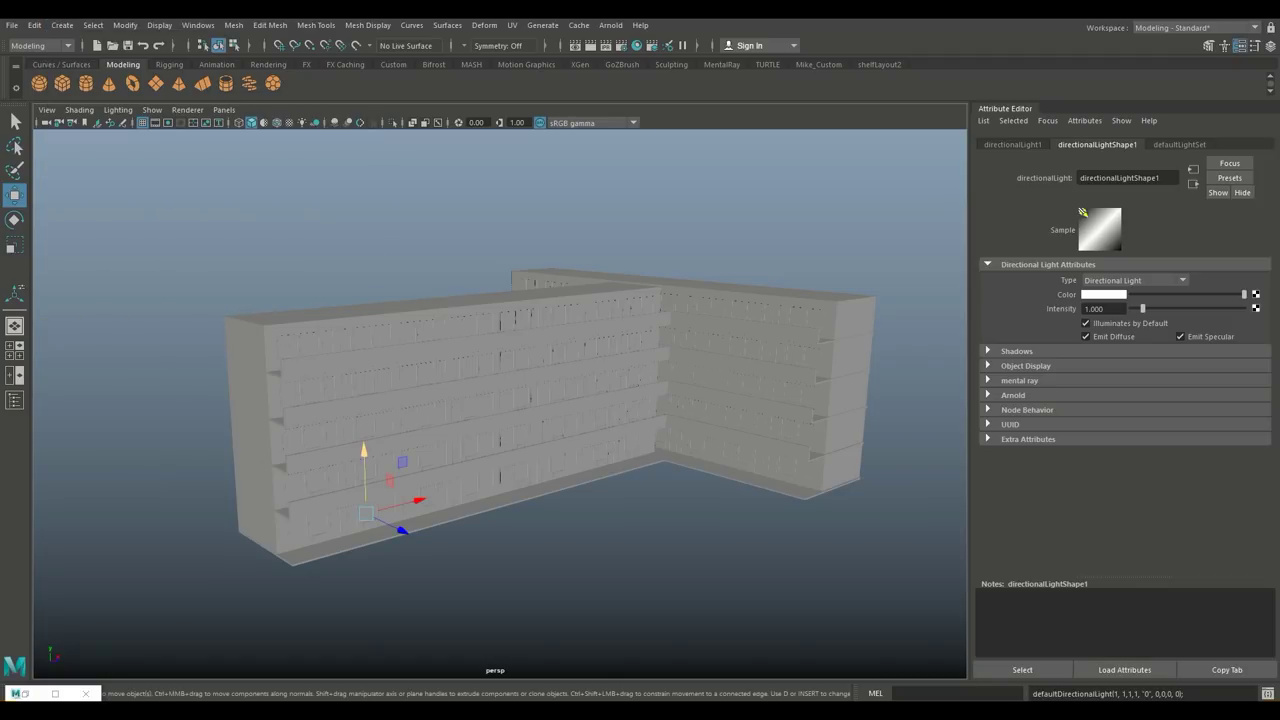
drag(364, 470, 353, 184)
Step: Switch the viewport to lit shading (7) and show the light's manipulator handles
key(7)
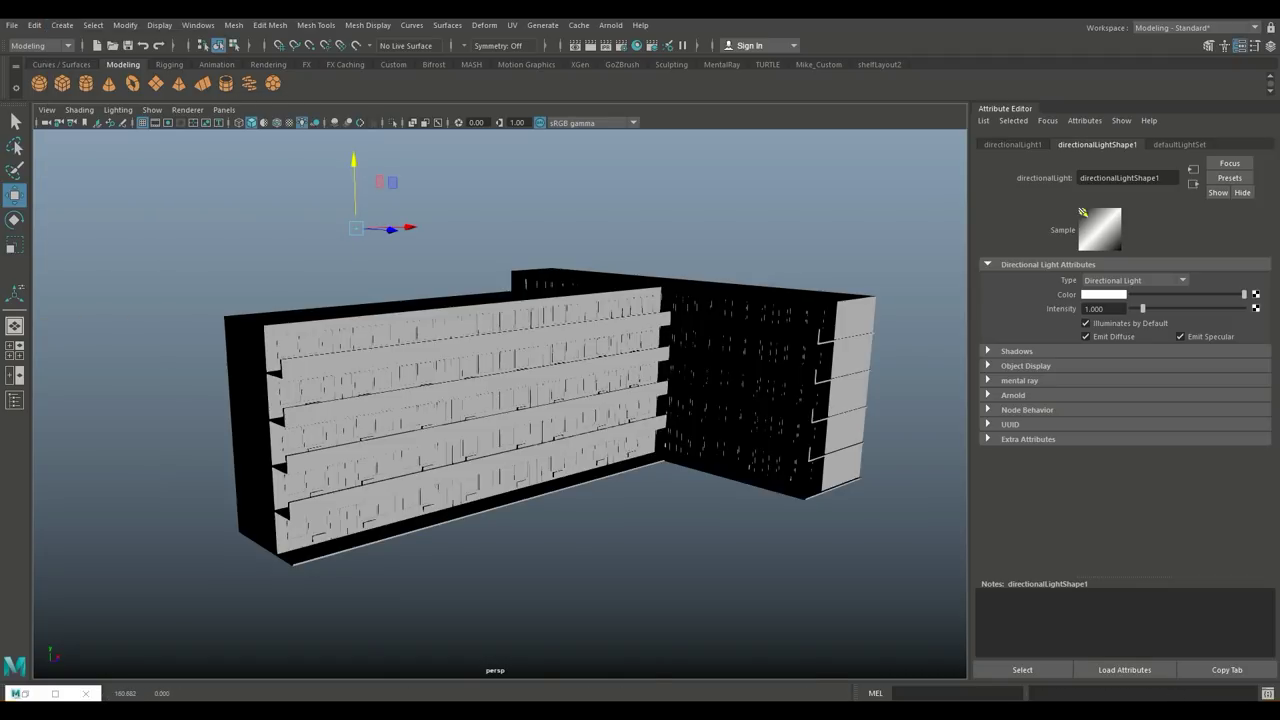
scroll(550, 417, down, 3)
mouse_move(550, 400)
alt+mouse_down()
mouse_move(500, 360)
mouse_move(640, 498)
mouse_move(560, 500)
mouse_move(490, 395)
mouse_move(486, 521)
mouse_move(566, 495)
mouse_move(584, 500)
mouse_move(580, 545)
mouse_move(640, 530)
alt+mouse_up()
key(t)
Step: Drag directionalLight1's aim handle toward the front walls, then inspect the lit wall faces
mouse_move(654, 460)
mouse_down()
mouse_move(671, 464)
mouse_move(612, 437)
mouse_up()
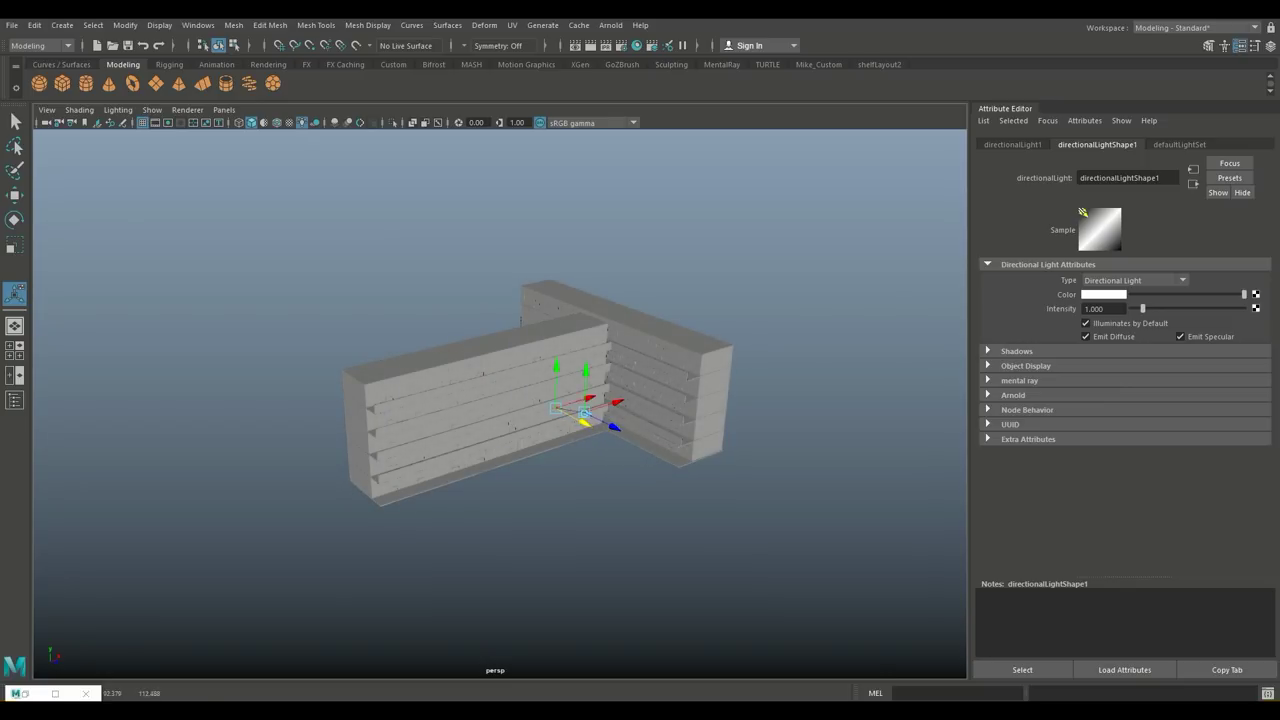
scroll(540, 400, up, 5)
scroll(540, 400, up, 5)
mouse_move(540, 400)
alt+mouse_down()
mouse_move(470, 380)
mouse_move(470, 400)
mouse_move(440, 400)
mouse_move(500, 400)
mouse_move(420, 395)
alt+mouse_up()
scroll(500, 400, down, 10)
scroll(500, 400, up, 10)
scroll(500, 400, up, 5)
scroll(500, 400, down, 5)
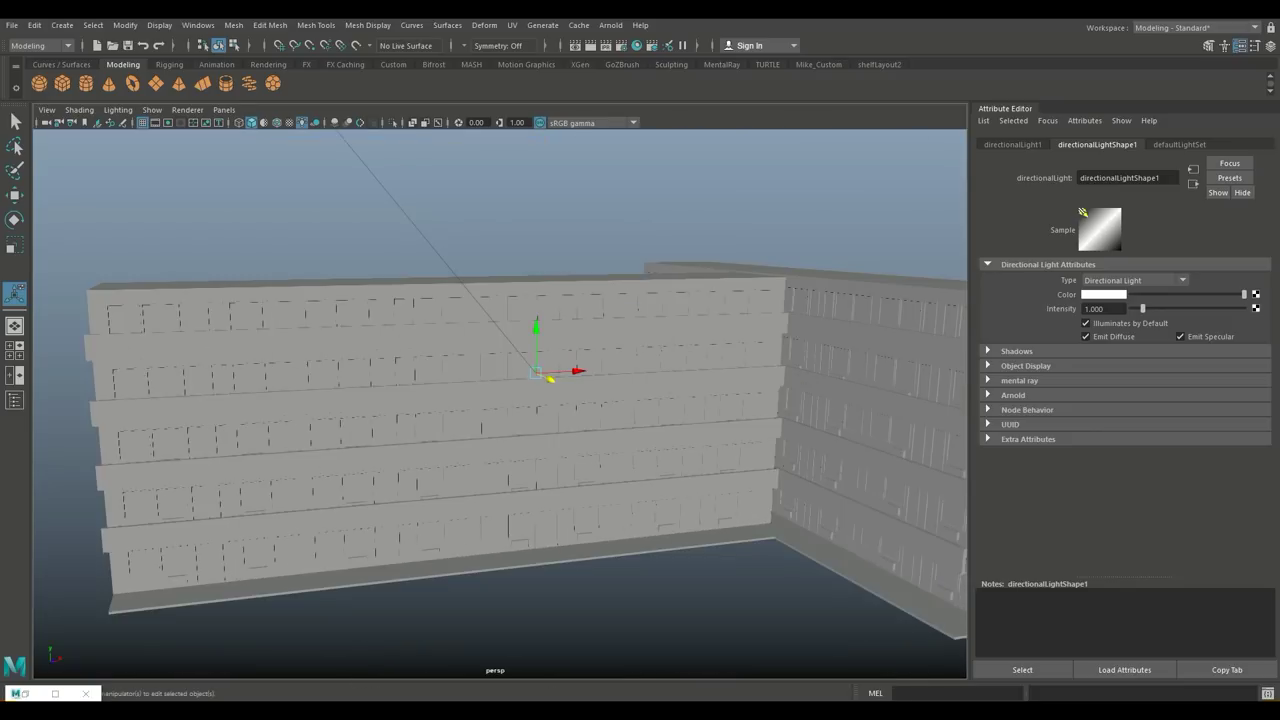